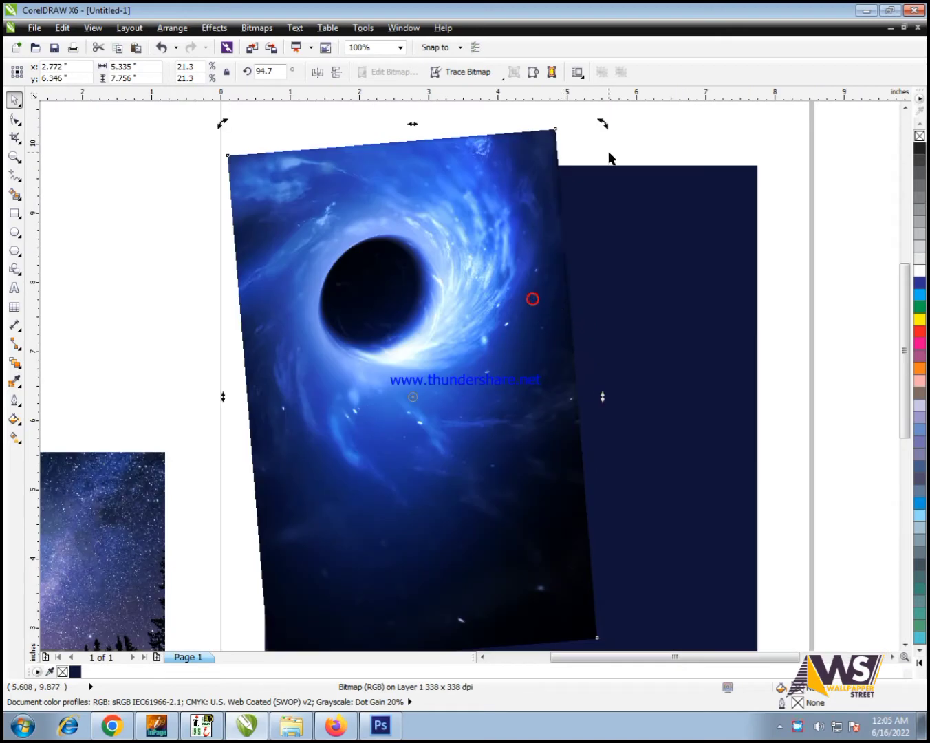
Rotate the black hole image to 91.5° and nudge it into place over the navy square
left_click_drag(603, 125, 615, 140)
left_click_drag(512, 231, 510, 215)
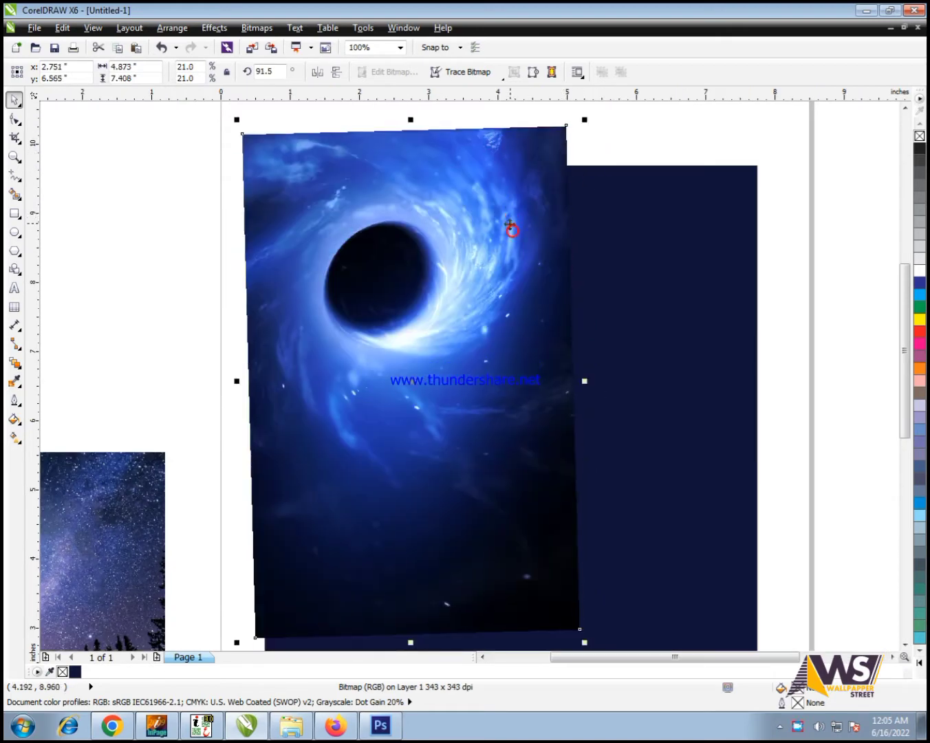
left_click(496, 234)
scroll(496, 233, "down", 2)
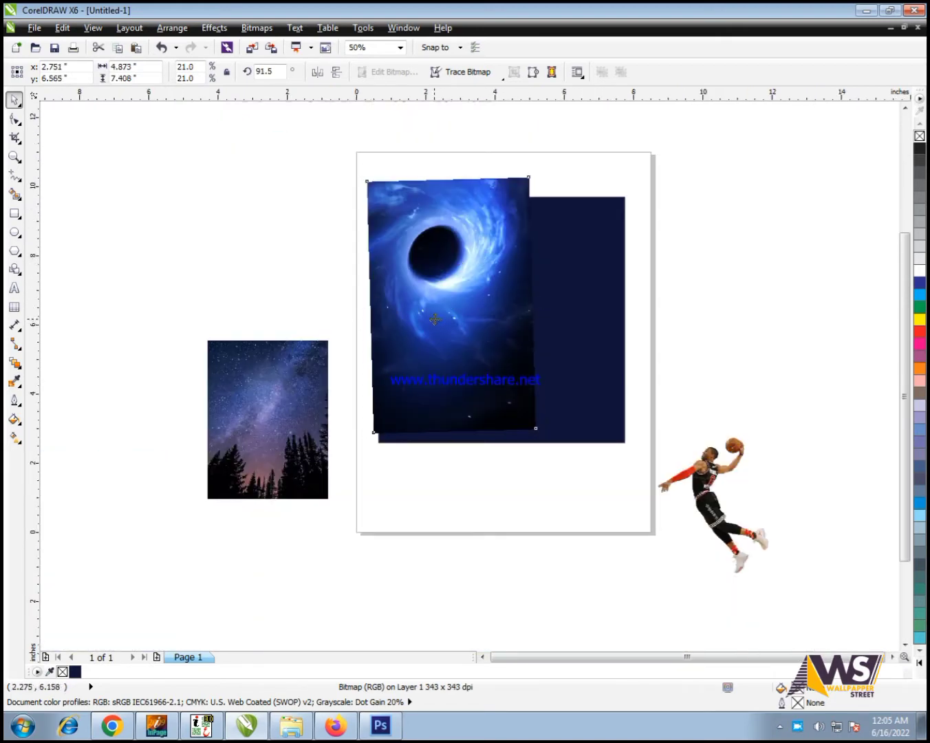
Duplicate the black hole image beside the page and crop the copy down to its dark lower part
left_click_drag(433, 319, 731, 321)
key("F10")
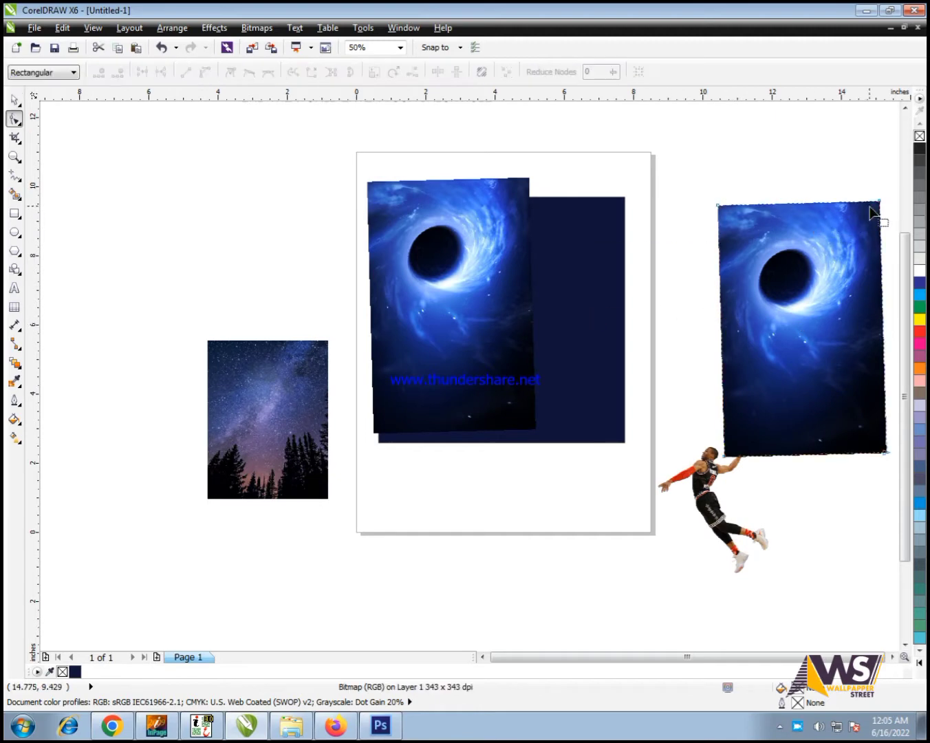
left_click_drag(884, 260, 887, 264)
left_click_drag(861, 203, 927, 304)
key("space")
Move the cropped dark copy onto the page, stretch it to about 9.35 by 8.28 in and place it just below the square
left_click_drag(784, 370, 390, 378)
left_click_drag(434, 384, 504, 341)
scroll(730, 272, "up", 2)
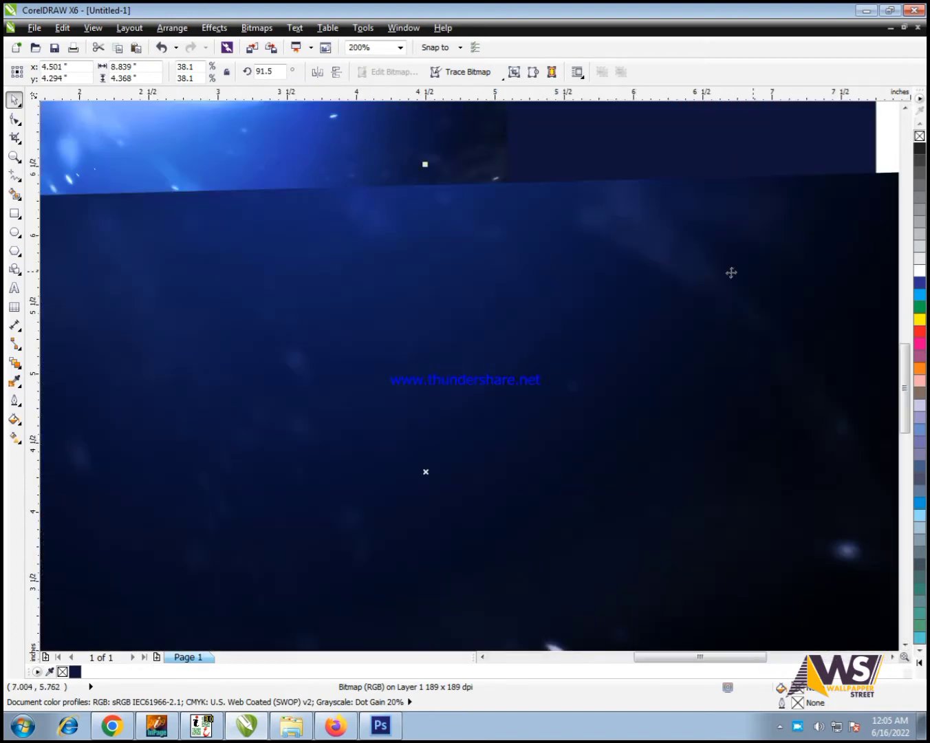
scroll(787, 238, "down", 1)
left_click_drag(822, 236, 844, 226)
scroll(647, 340, "down", 1)
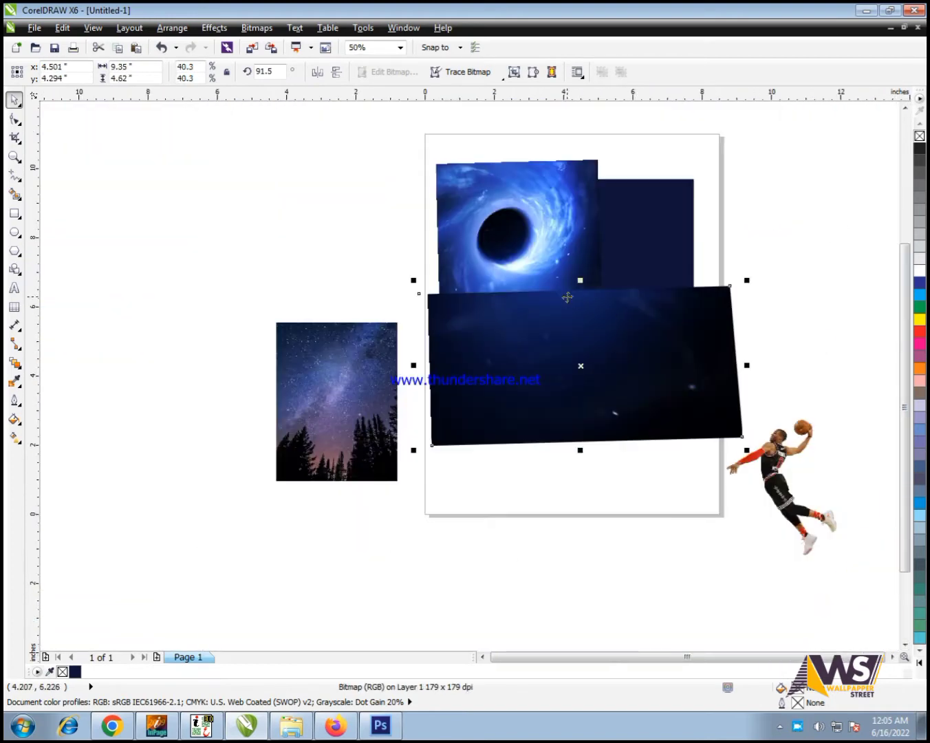
left_click_drag(581, 280, 590, 156)
left_click_drag(660, 236, 668, 498)
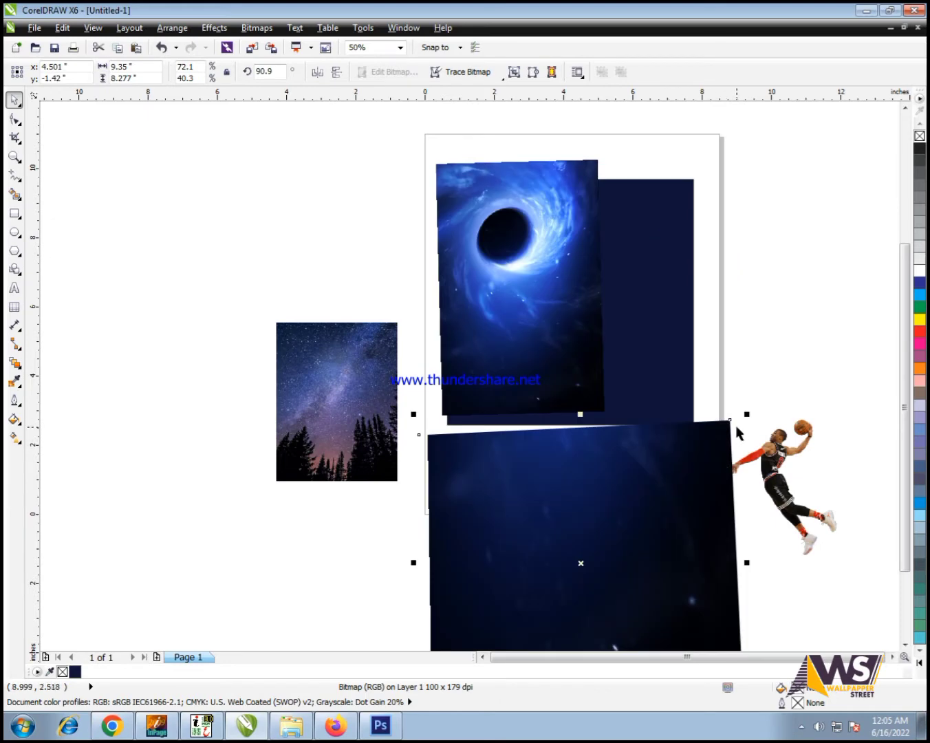
Try to place the enlarged dark sky image inside the navy square as a PowerClip
key("alt+c")
mouse_move(253, 231)
left_click(440, 232)
left_click(660, 227)
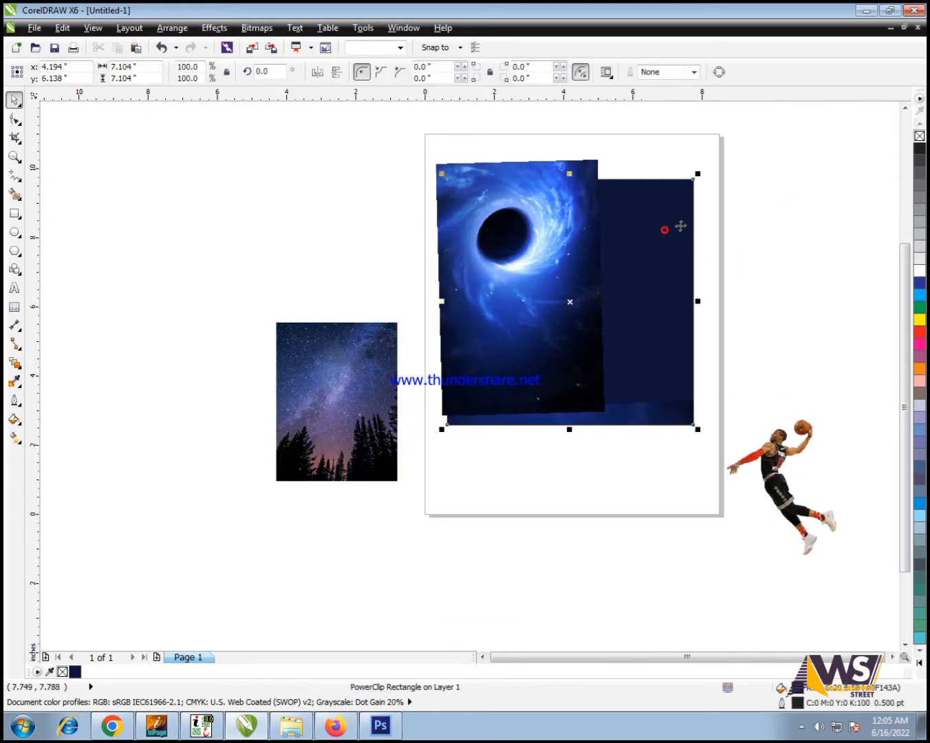
left_click(776, 182)
key("ctrl+z")
PowerClip the dark sky image inside the navy square and select the clipped square
key("alt+c")
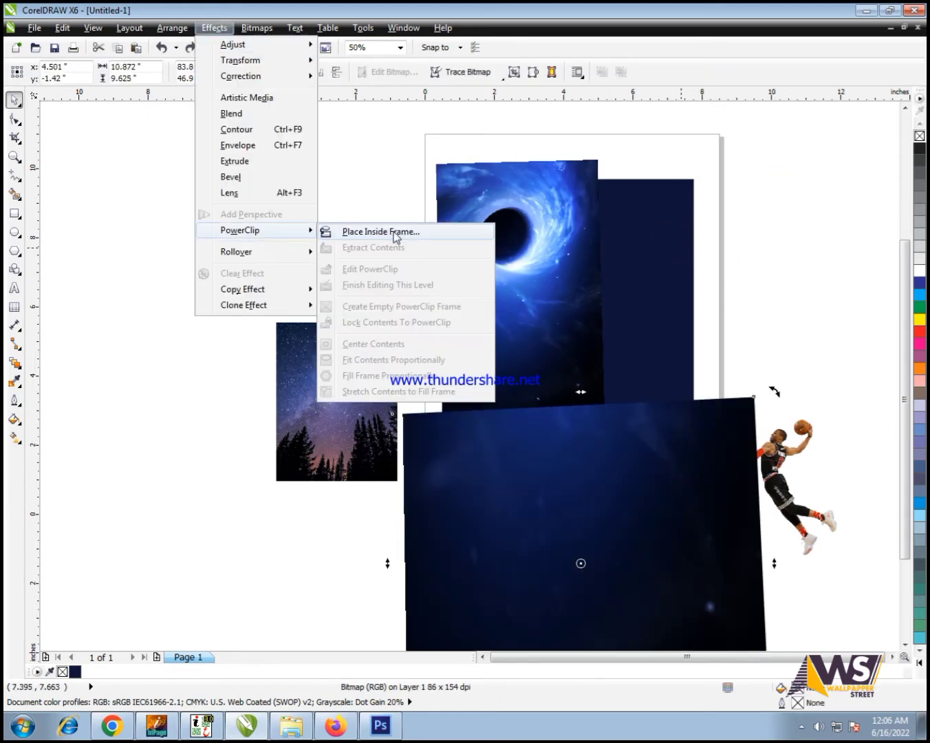
left_click(394, 237)
left_click(699, 237)
left_click(446, 405)
left_click(671, 270)
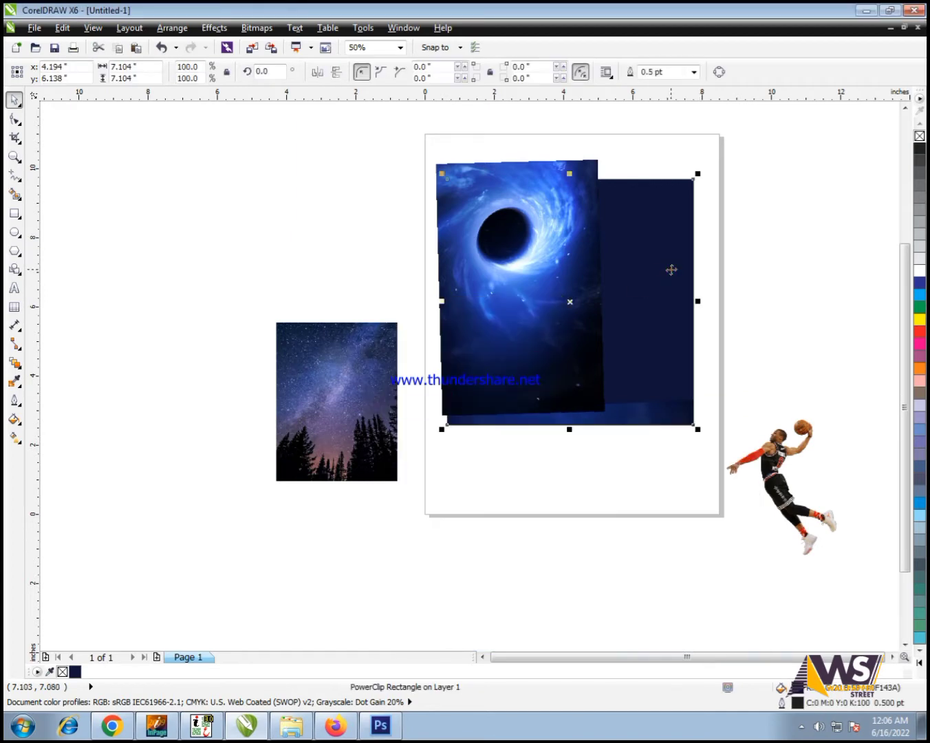
Stretch the PowerClip contents to fill the square frame
key("alt+c")
key("w")
key("s")
key("shift+F2")
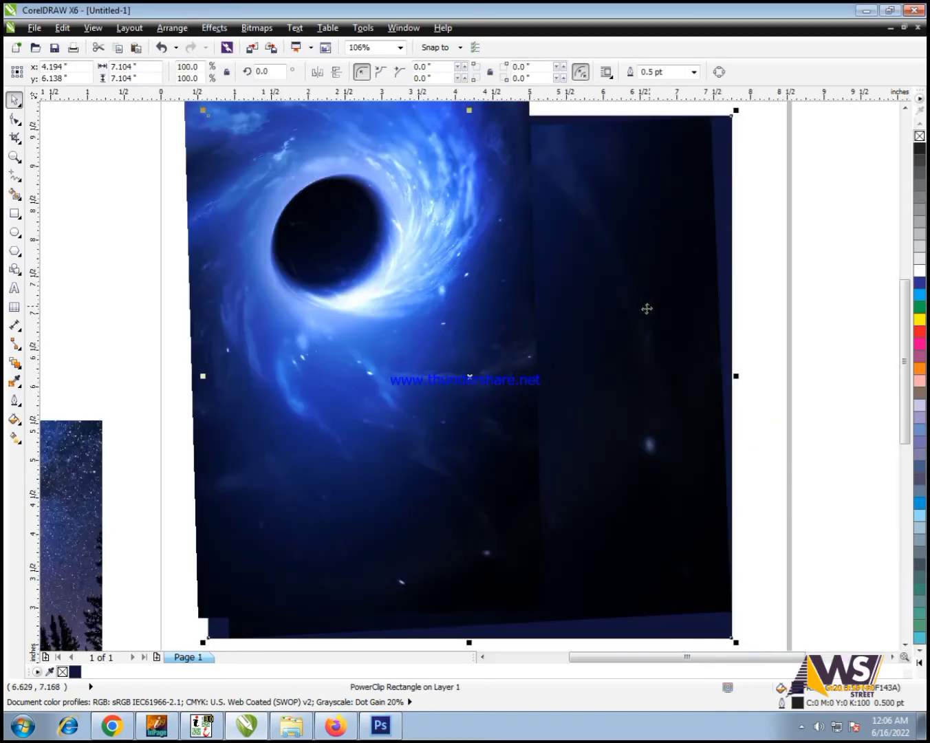
Move the black hole image off the page and enlarge the PowerClip contents until they cover the whole square
scroll(497, 339, "down", 1)
left_click_drag(465, 327, 235, 262)
right_click(507, 301)
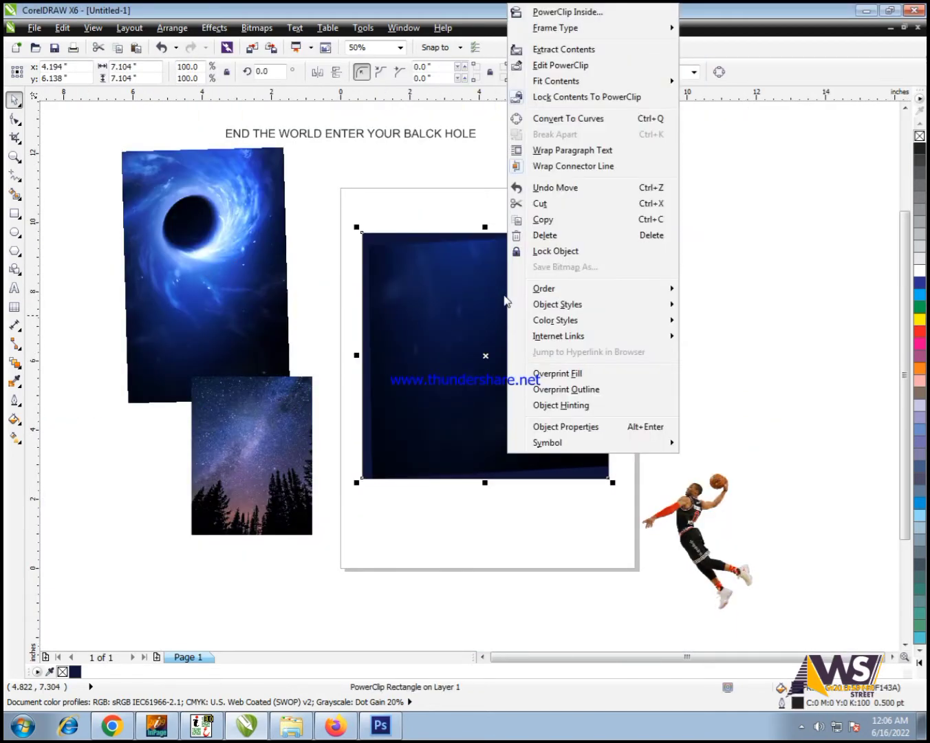
left_click(517, 49)
left_click_drag(620, 236, 647, 218)
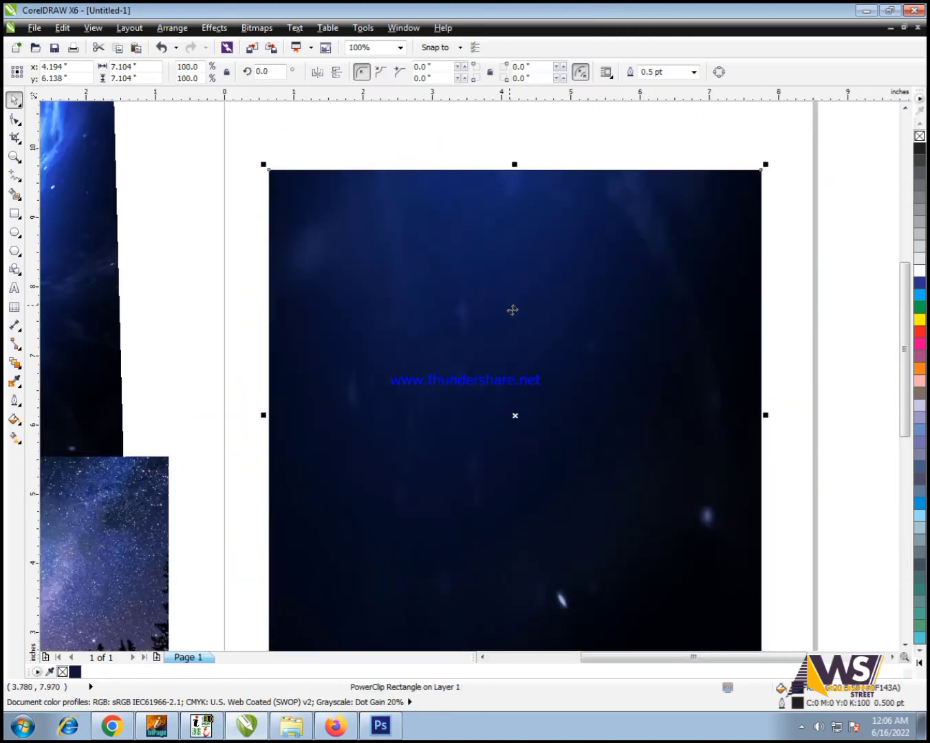
Align the black hole image with the dark square's horizontal centre
key("F3")
key("ctrl+z")
left_click(576, 407, "shift")
key("c")
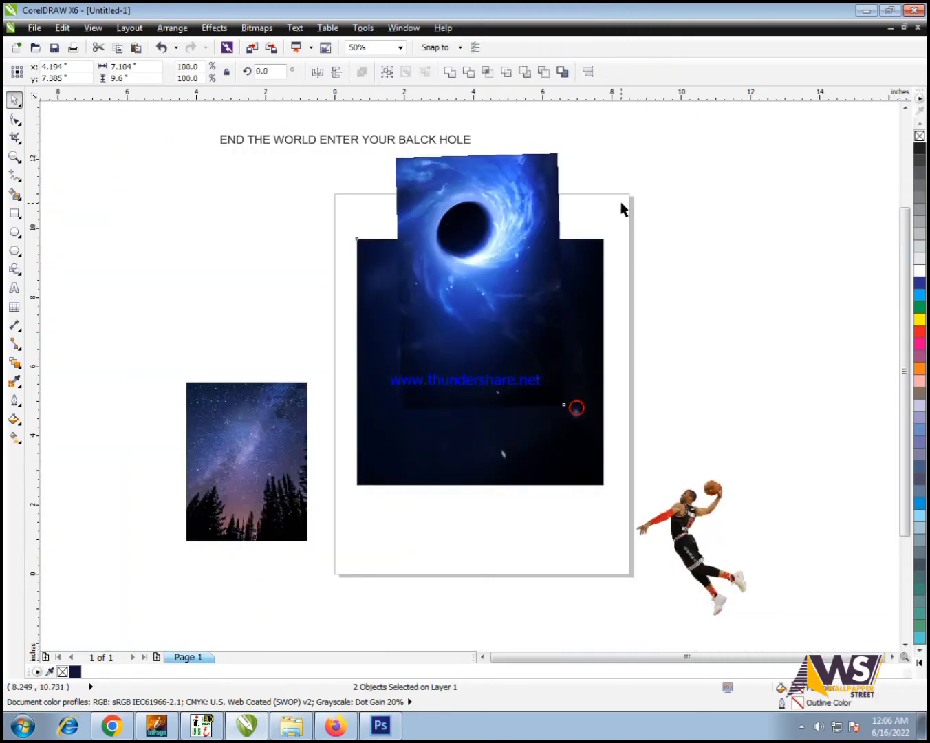
left_click(622, 203)
Position the black hole image over the left part of the dark square, slightly overhanging its top and left edges
left_click_drag(480, 228, 375, 282)
scroll(419, 267, "up", 2)
left_click_drag(368, 326, 291, 367)
left_click_drag(348, 381, 362, 355)
scroll(438, 334, "down", 1)
Fade the right edge of the black hole image into the dark square with a short linear transparency
left_click(709, 191)
left_click(562, 352)
left_click(18, 364)
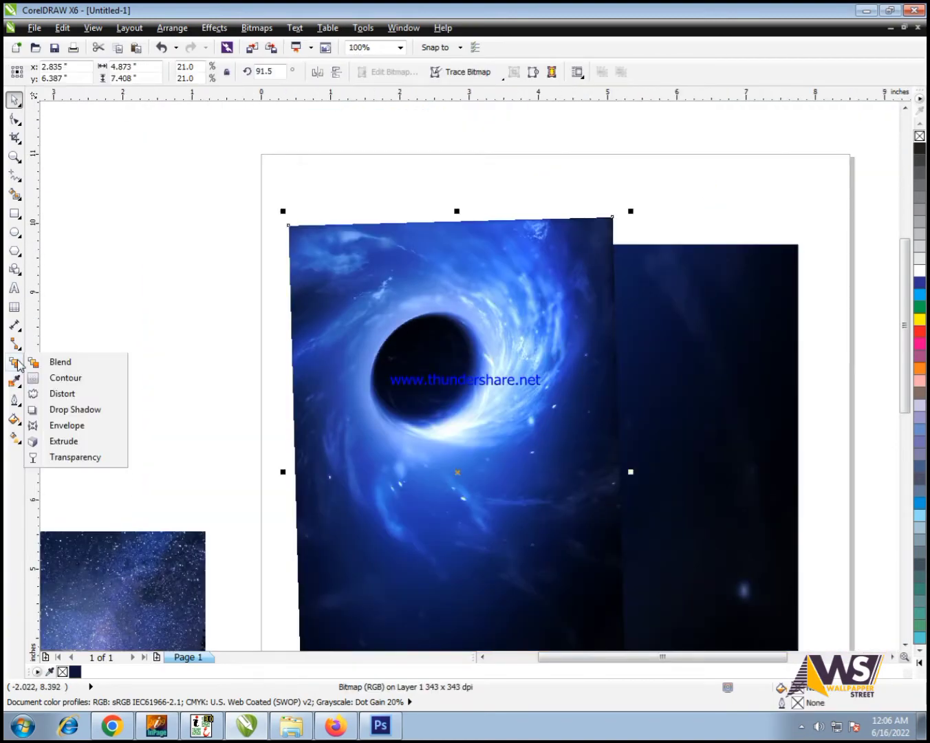
left_click(48, 458)
scroll(564, 432, "up", 1)
left_click_drag(628, 421, 653, 417)
scroll(568, 414, "down", 1)
key("space")
scroll(256, 215, "down", 1)
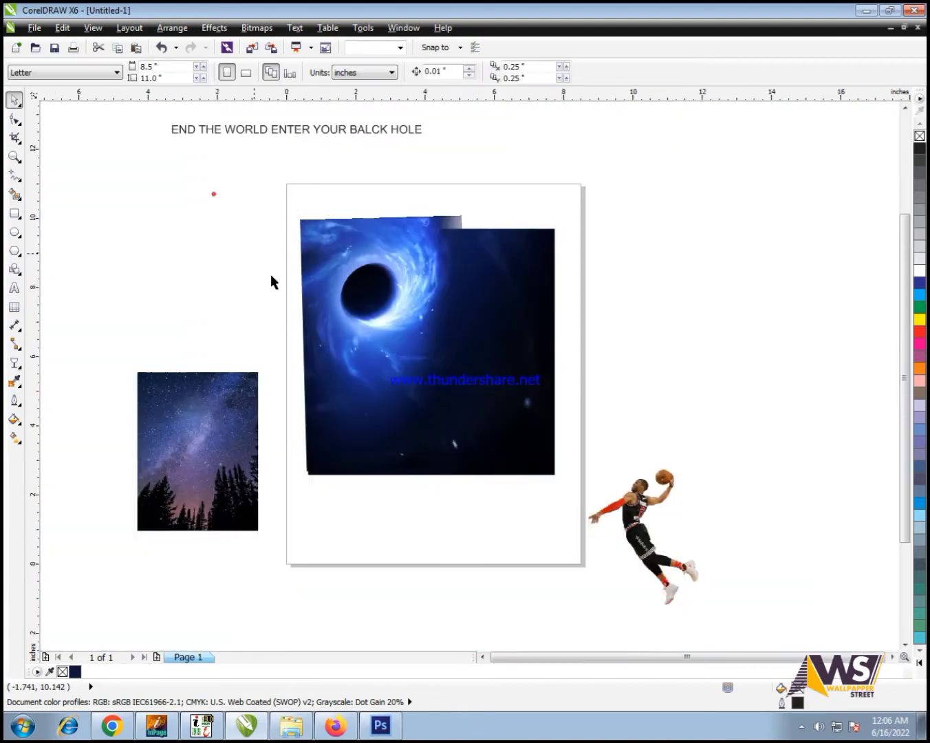
Try to convert the faded black hole image to a 600 dpi CMYK Color (32-bit) bitmap with transparent background
scroll(352, 371, "up", 1)
left_click(256, 28)
left_click(289, 41)
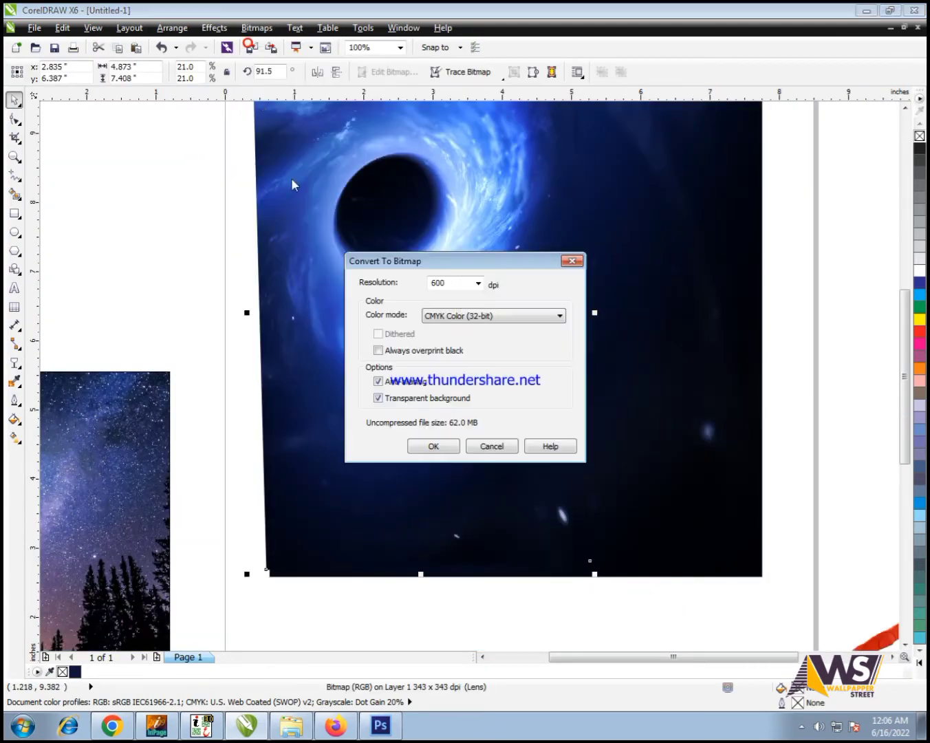
key("Return")
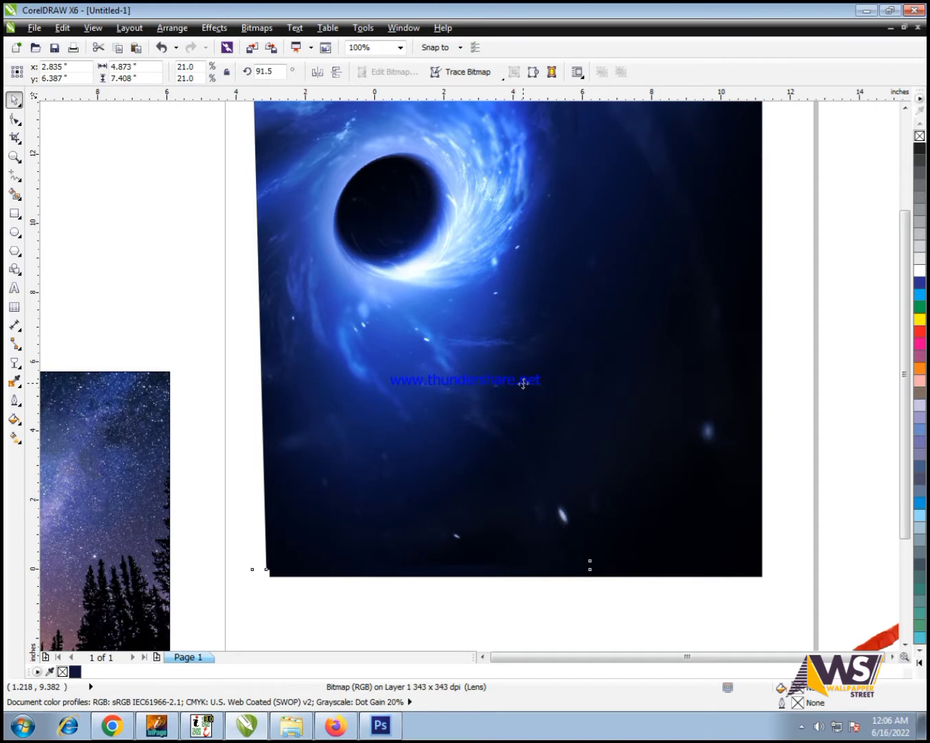
scroll(495, 420, "down", 4)
scroll(495, 420, "up", 2)
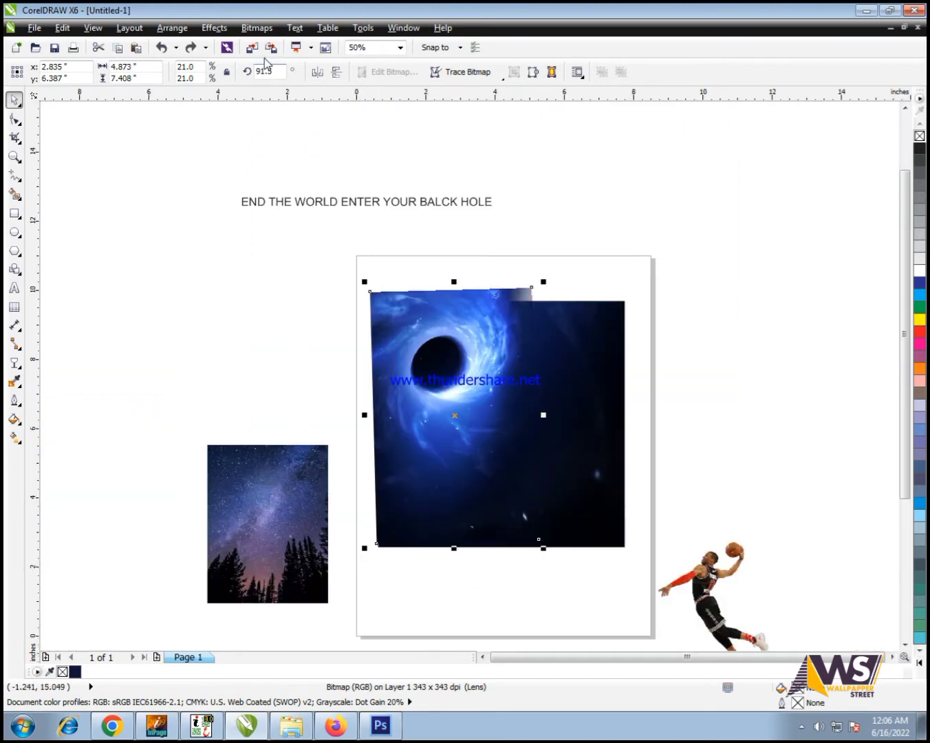
Try to convert the faded black hole image to a 400 dpi RGB Color (24-bit) bitmap
left_click(257, 28)
left_click(275, 44)
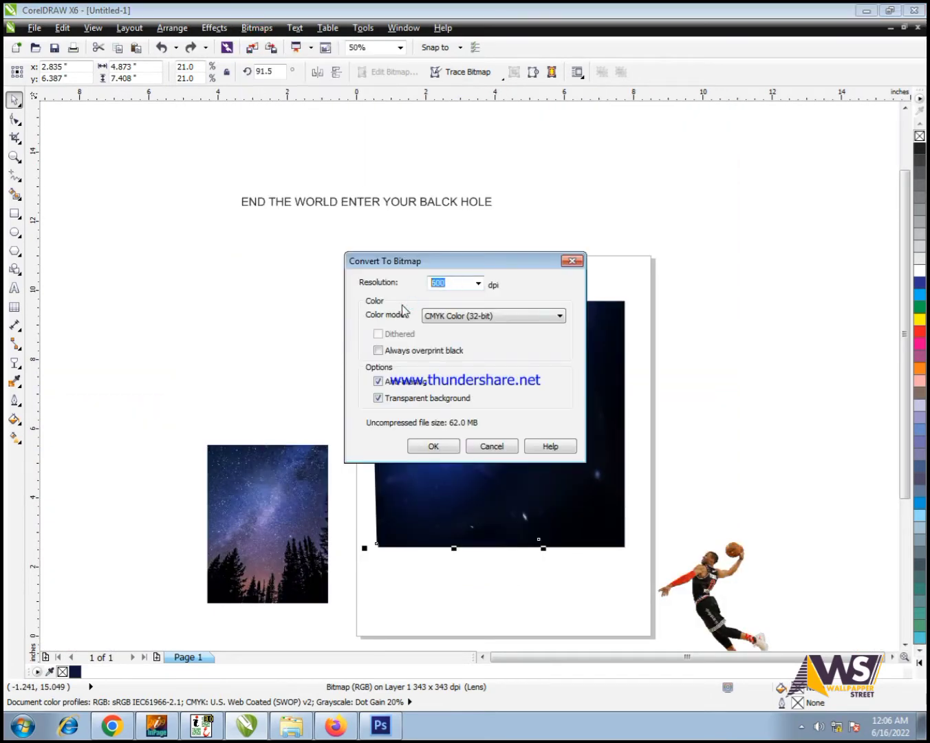
left_click(484, 317)
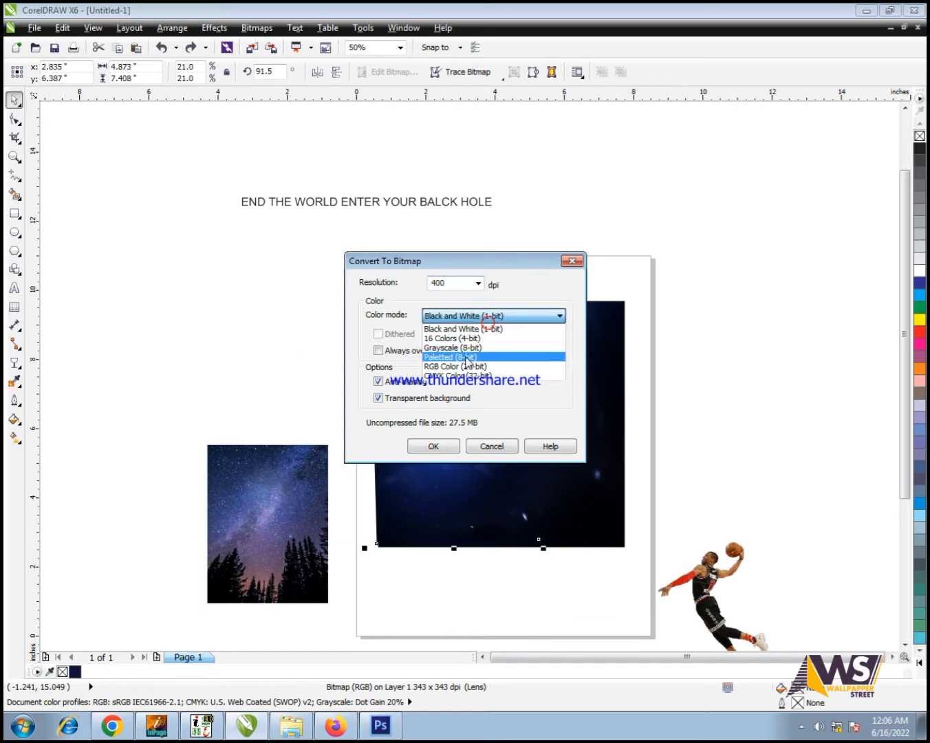
left_click(466, 367)
key("Return")
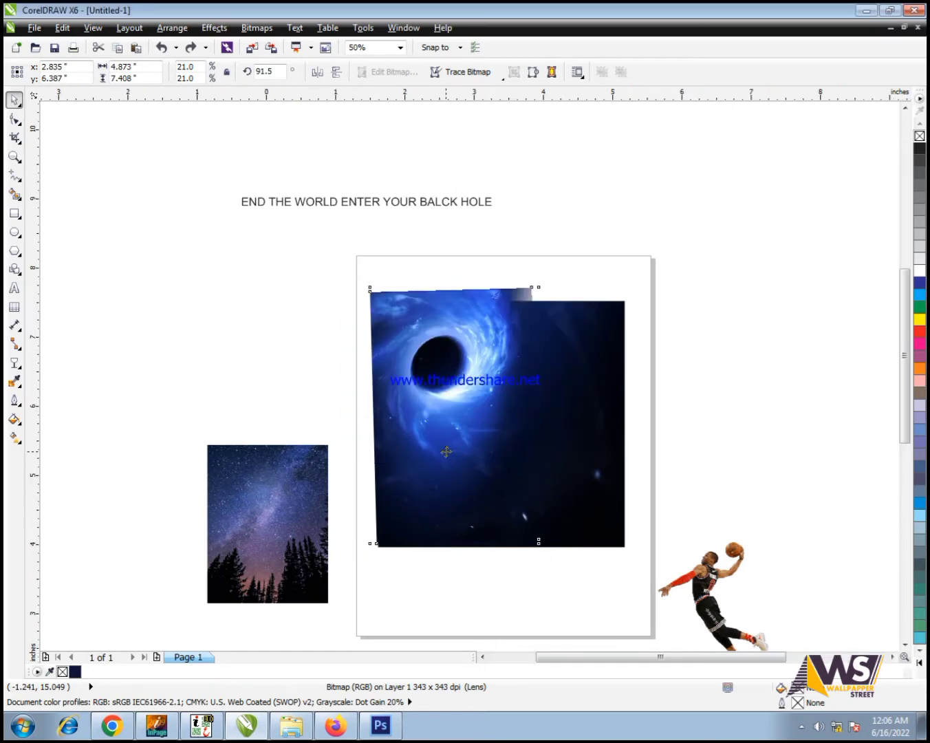
scroll(445, 451, "up", 2)
key("ctrl+z")
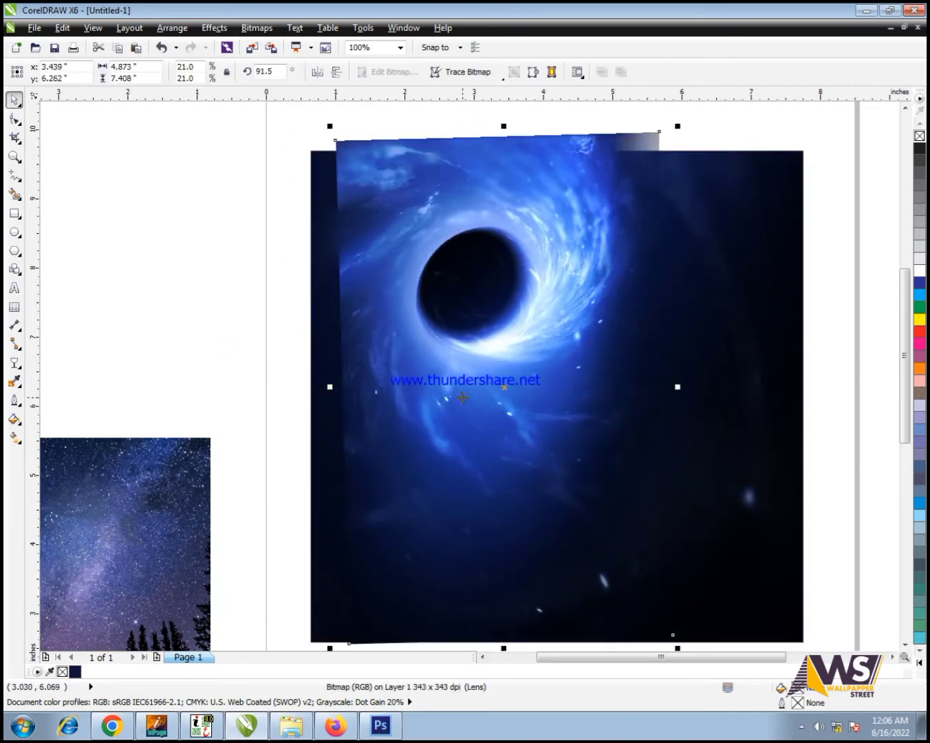
Try to convert the faded black hole image to a CMYK Color (32-bit) bitmap with transparent background
scroll(244, 316, "down", 2)
left_click_drag(233, 259, 654, 563)
key("shift+F2")
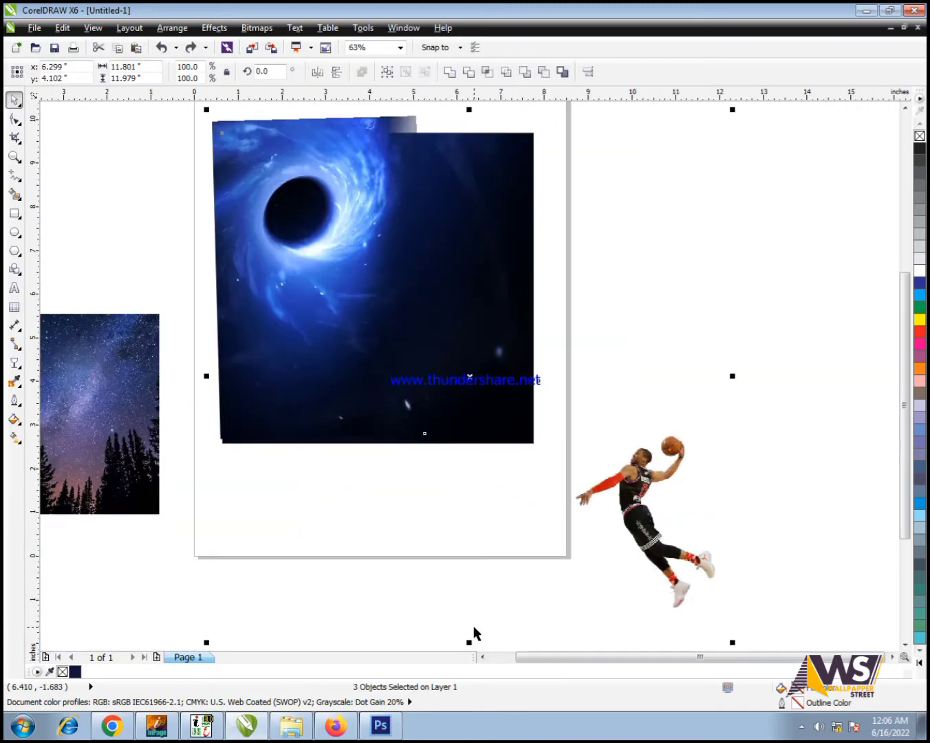
left_click(359, 274)
left_click(255, 30)
left_click(258, 43)
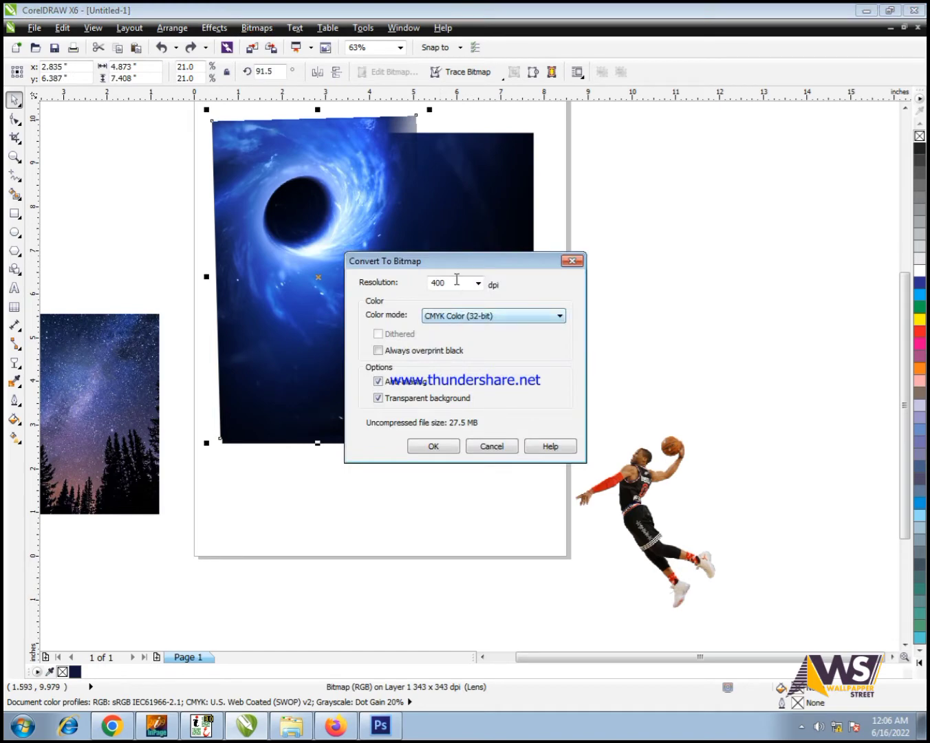
key("Return")
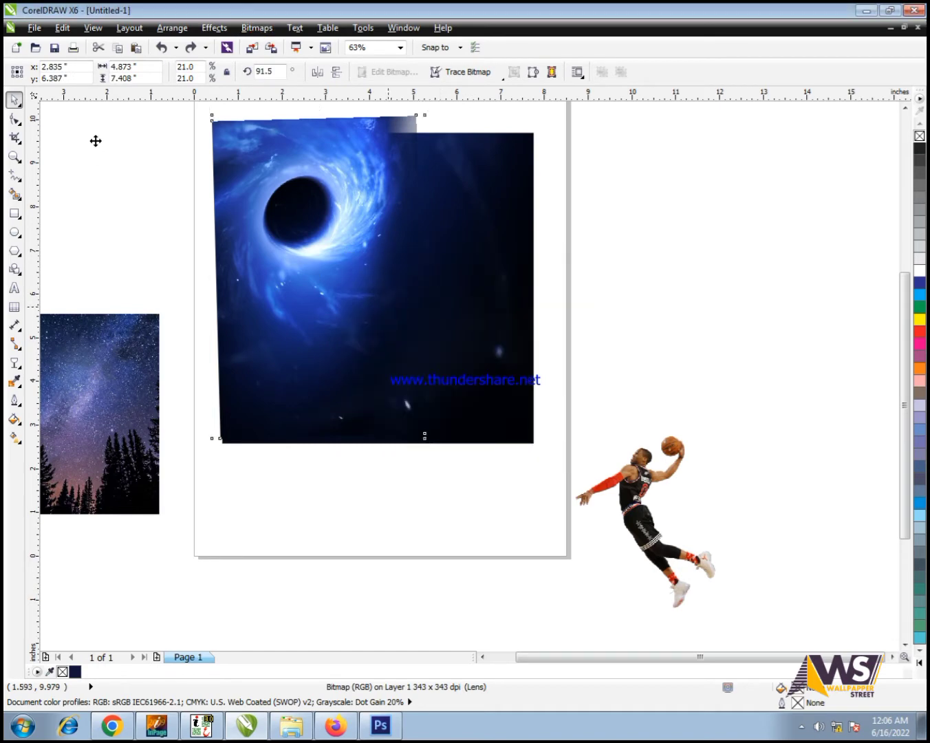
scroll(187, 180, "up", 1)
left_click(189, 186)
left_click(425, 361)
key("ctrl+z")
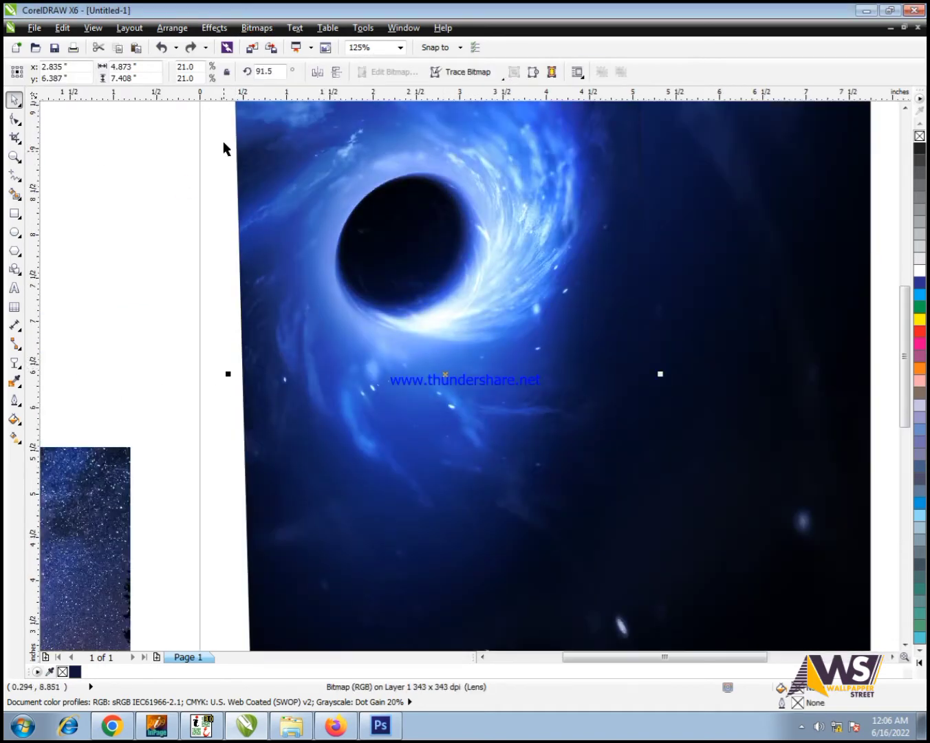
Convert the faded black hole image to a 200 dpi RGB Color (24-bit) bitmap with transparent background
left_click(243, 28)
left_click(260, 40)
left_click(458, 317)
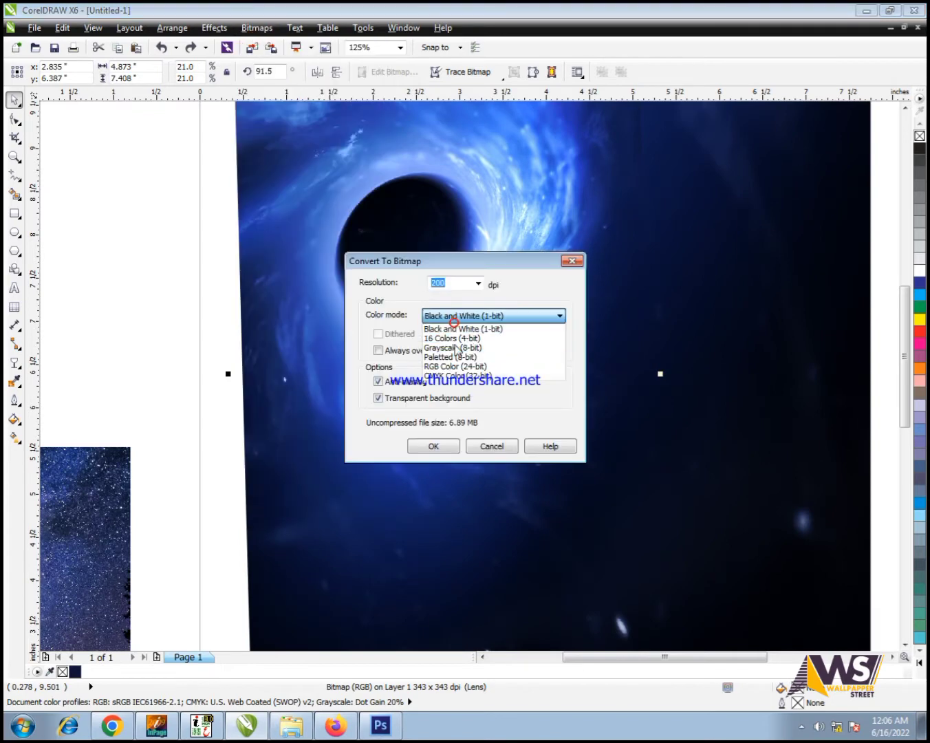
left_click(454, 367)
key("Return")
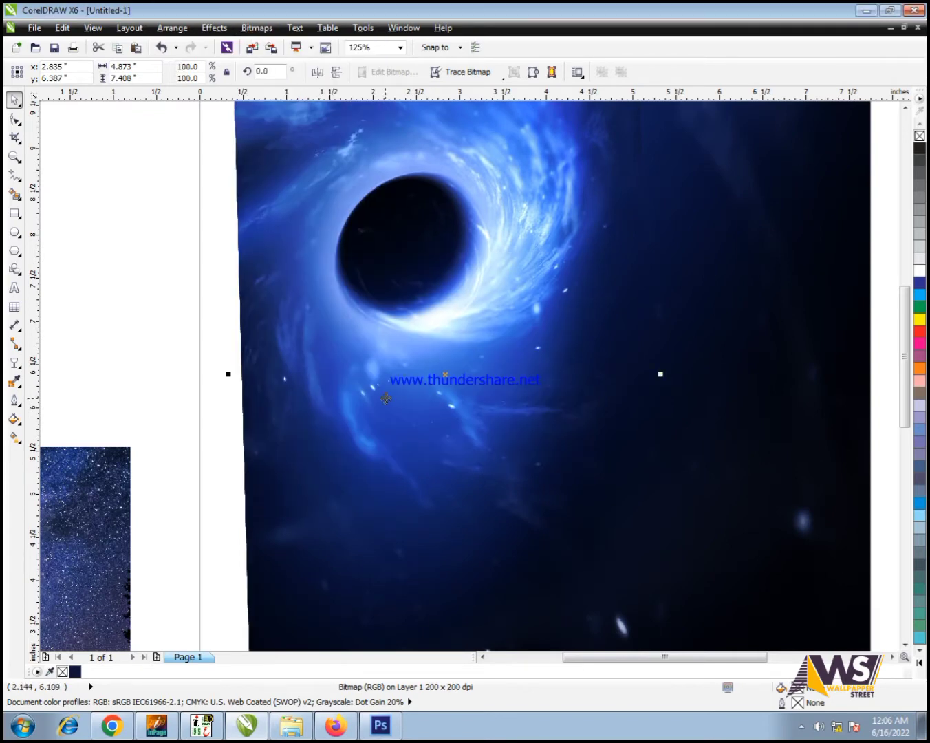
Fade the lower part of the black hole bitmap downward with a short linear transparency
scroll(407, 409, "down", 1)
scroll(412, 444, "up", 1)
left_click(14, 388)
left_click(17, 364)
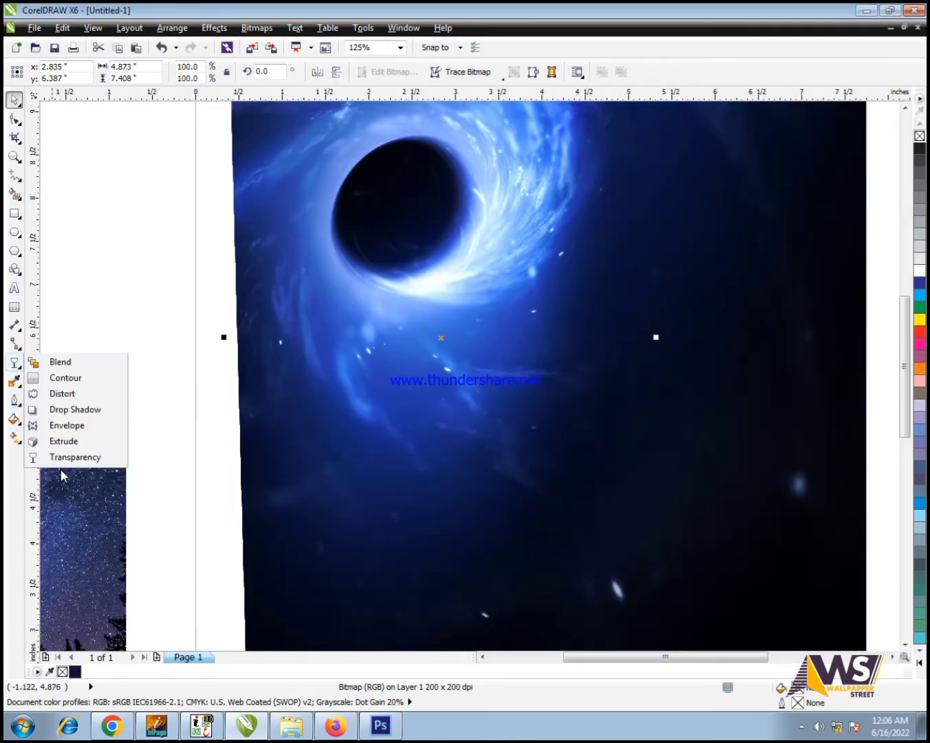
left_click(66, 457)
left_click_drag(436, 489, 428, 564)
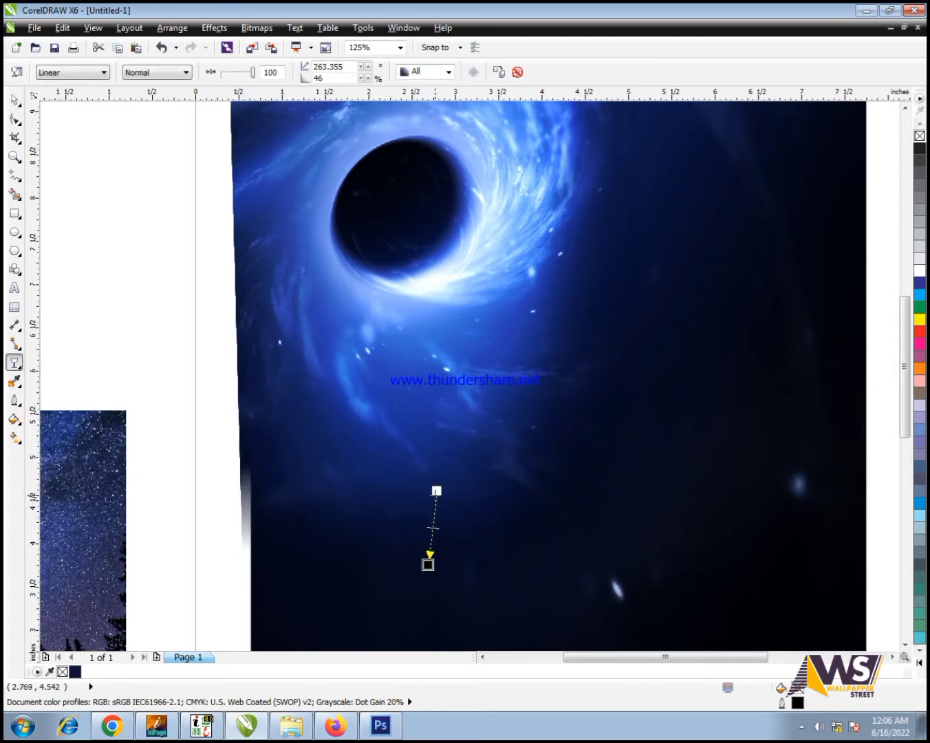
key("space")
scroll(438, 394, "down", 1)
Move the basketball player image farther away from the page
left_click(312, 277)
left_click(769, 596)
left_click_drag(769, 596, 853, 610)
PowerClip the faded black hole bitmap inside the dark square
left_click(361, 325)
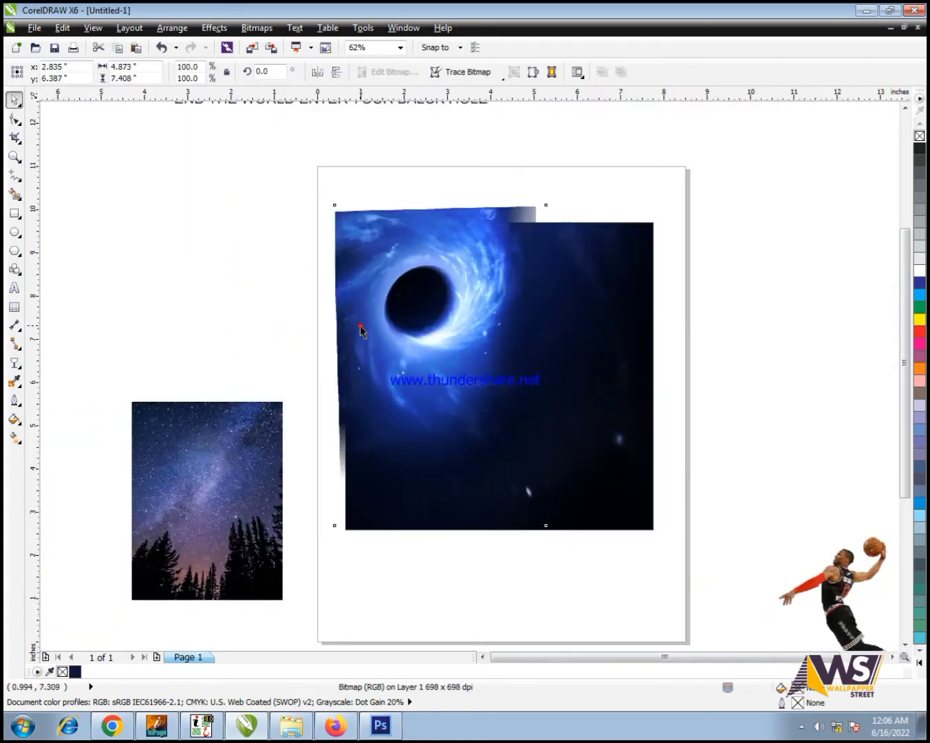
key("alt+c")
key("w")
key("p")
left_click(214, 28)
mouse_move(249, 228)
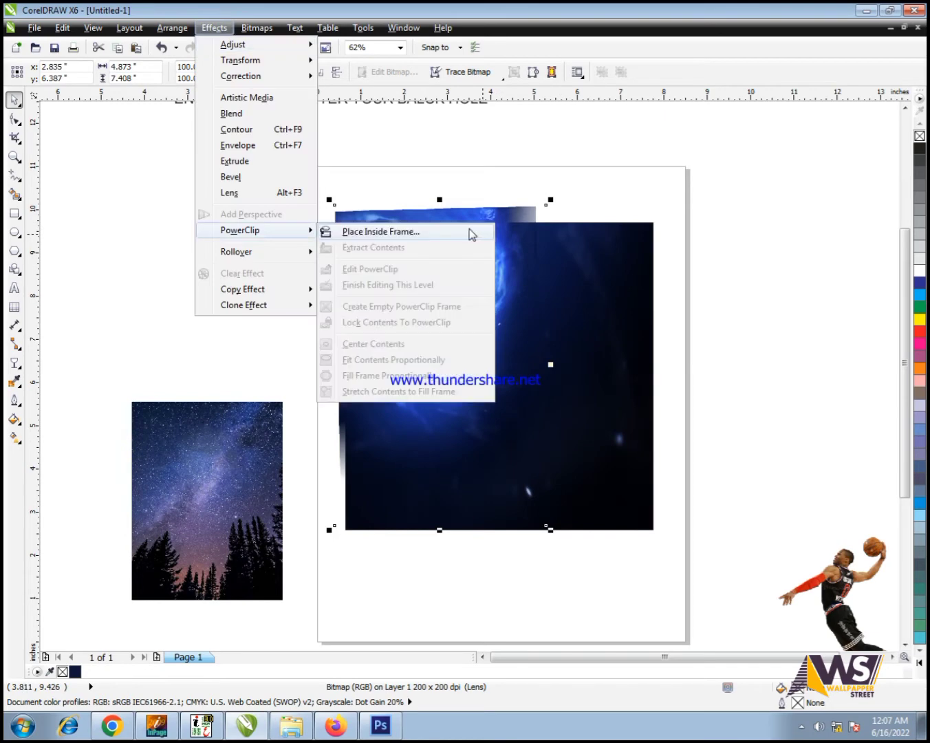
left_click(472, 233)
left_click(612, 259)
left_click(745, 215)
Move the starry forest image to the dark square's lower-left corner and shrink it to about 1.81 by 2.38 in
left_click_drag(189, 529, 405, 459)
left_click_drag(504, 328, 422, 427)
left_click(146, 437)
Place a duplicate of the small starry forest image well to the left of the page
left_click(393, 478)
left_click_drag(392, 479, 77, 398)
right_click(77, 398)
scroll(366, 441, "down", 2)
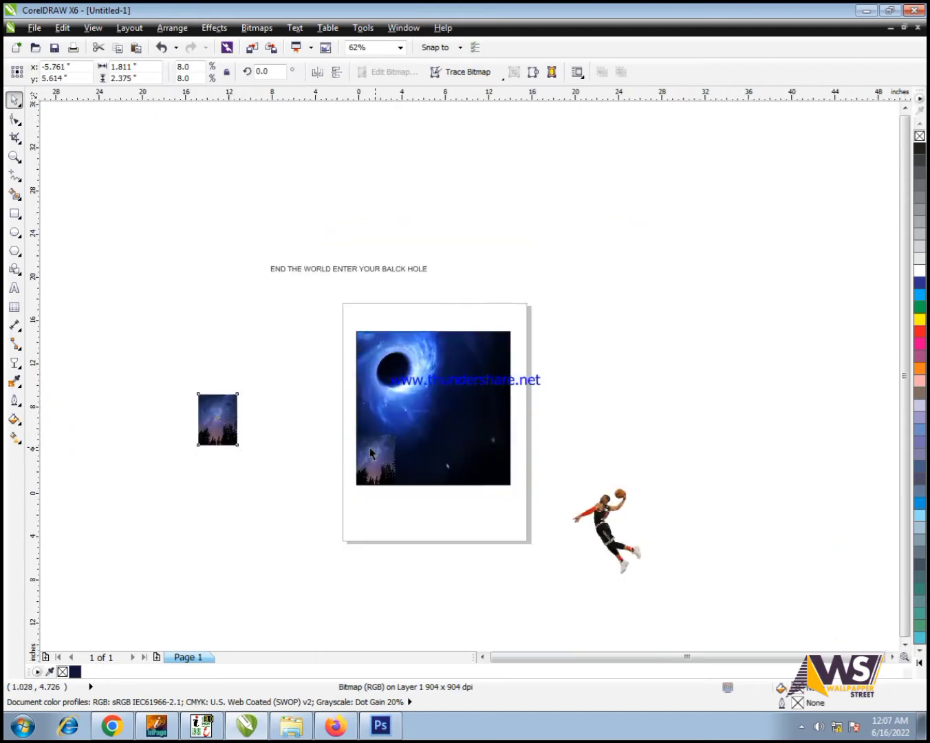
Crop the trees off the bottom of the duplicated starry image and enlarge it to about 5.91 by 4.27 in
scroll(219, 434, "up", 1)
key("F9")
left_click(284, 440)
key("F10")
left_click_drag(314, 435, 468, 501)
scroll(386, 440, "up", 1)
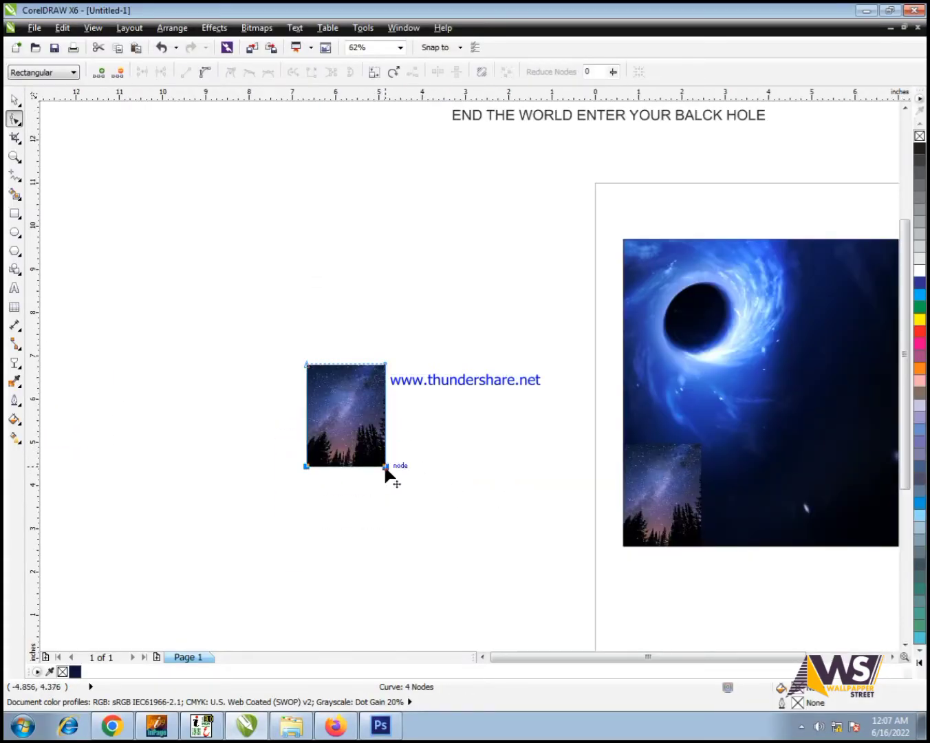
left_click_drag(385, 467, 385, 422)
key("space")
left_click_drag(387, 358, 477, 294)
scroll(301, 326, "up", 2)
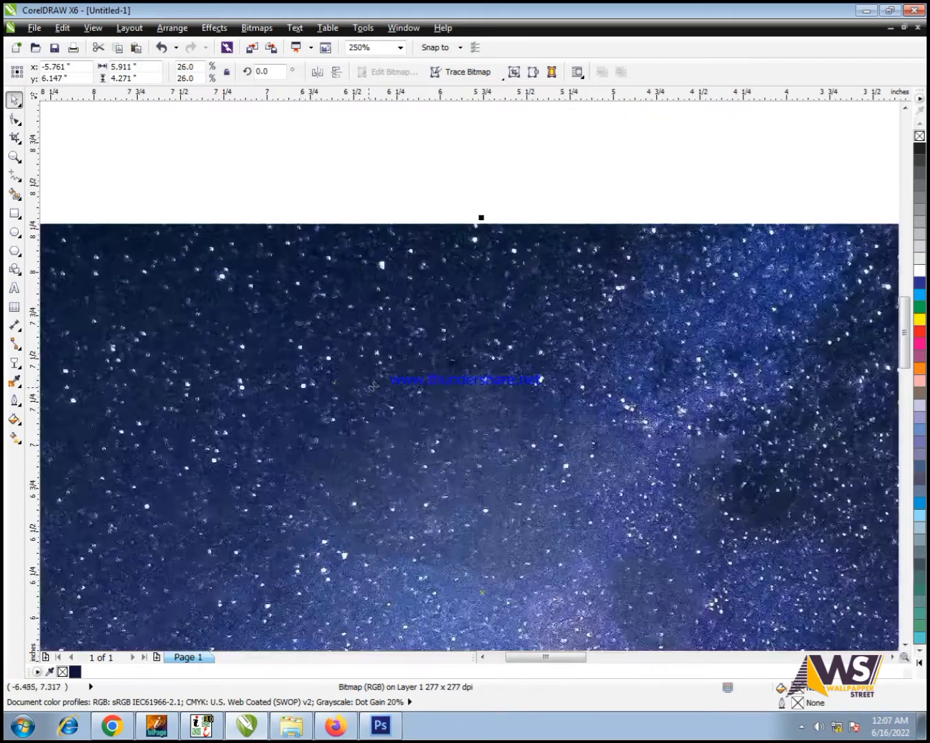
Apply a uniform transparency of 50 to the cropped starry image outside the page
scroll(374, 385, "down", 2)
left_click(19, 364)
left_click(55, 458)
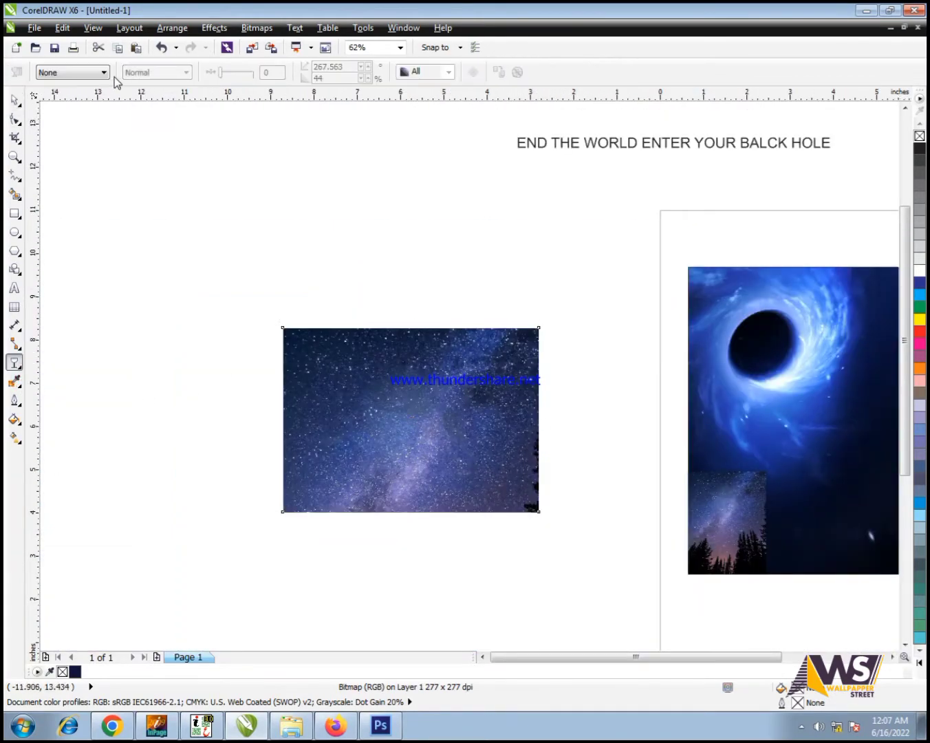
left_click(99, 72)
left_click(94, 85)
PowerClip the semi-transparent starry image inside the black hole square
key("space")
scroll(351, 483, "down", 1)
scroll(639, 482, "up", 1)
key("alt+c")
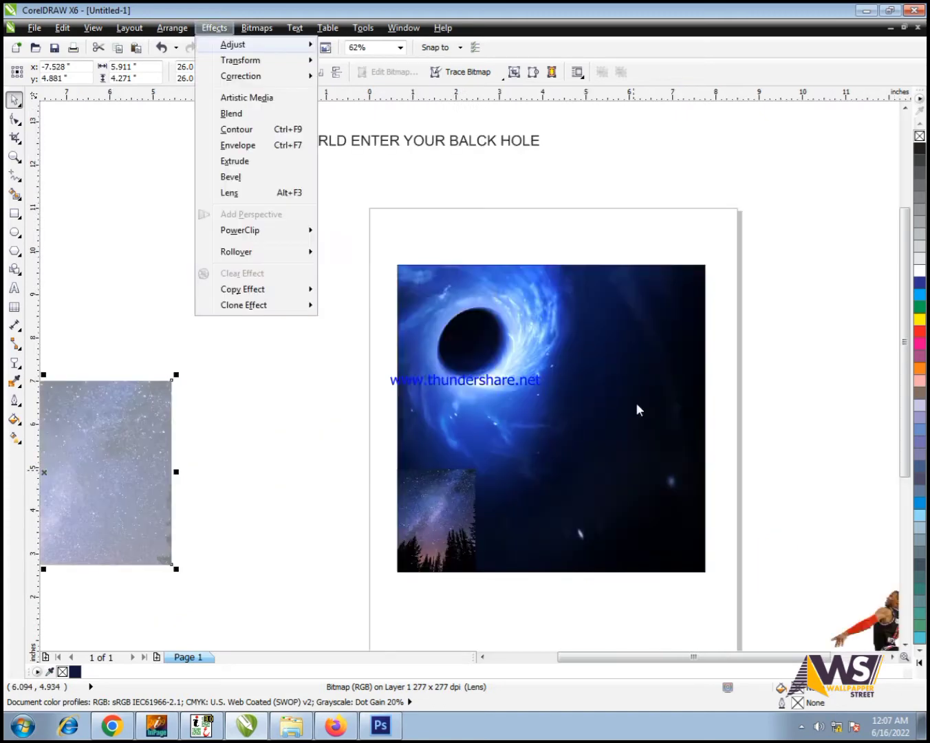
mouse_move(261, 229)
left_click(366, 227)
left_click(656, 344)
Edit the square's PowerClip contents, enlarging the starry image to about 9.83 by 7.11 in and moving it up past the square's upper edge
right_click(656, 345)
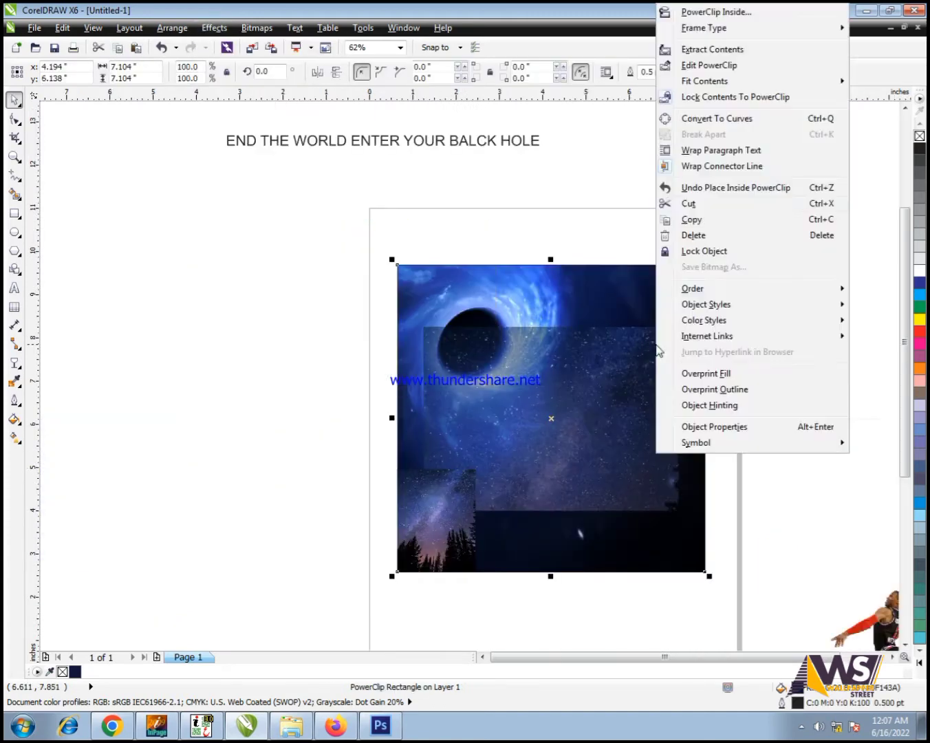
left_click(581, 372)
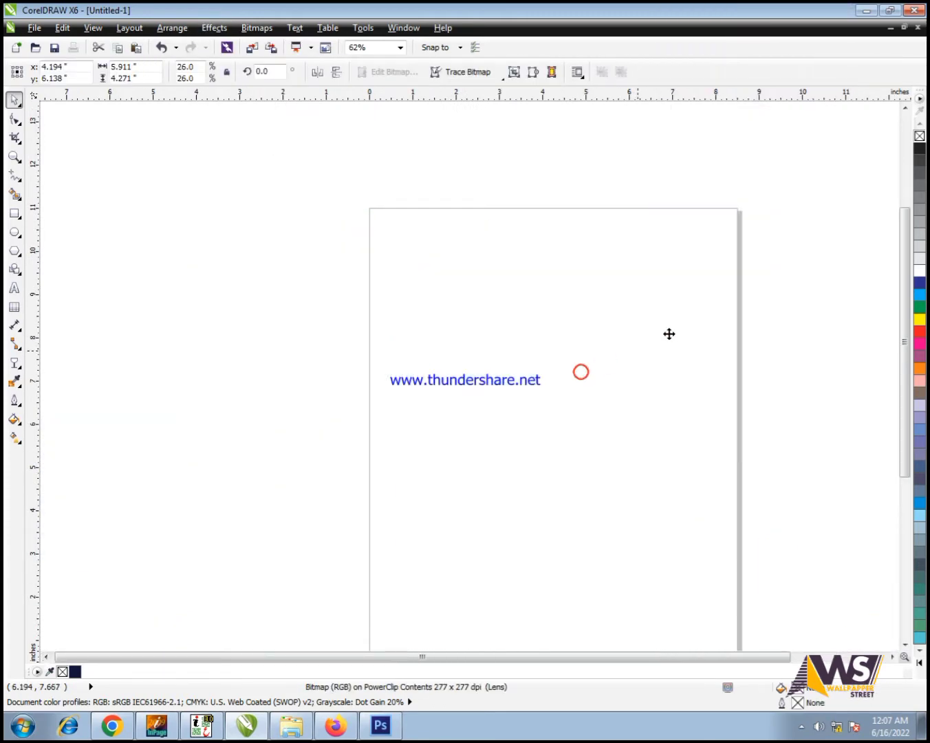
left_click_drag(684, 322, 770, 207)
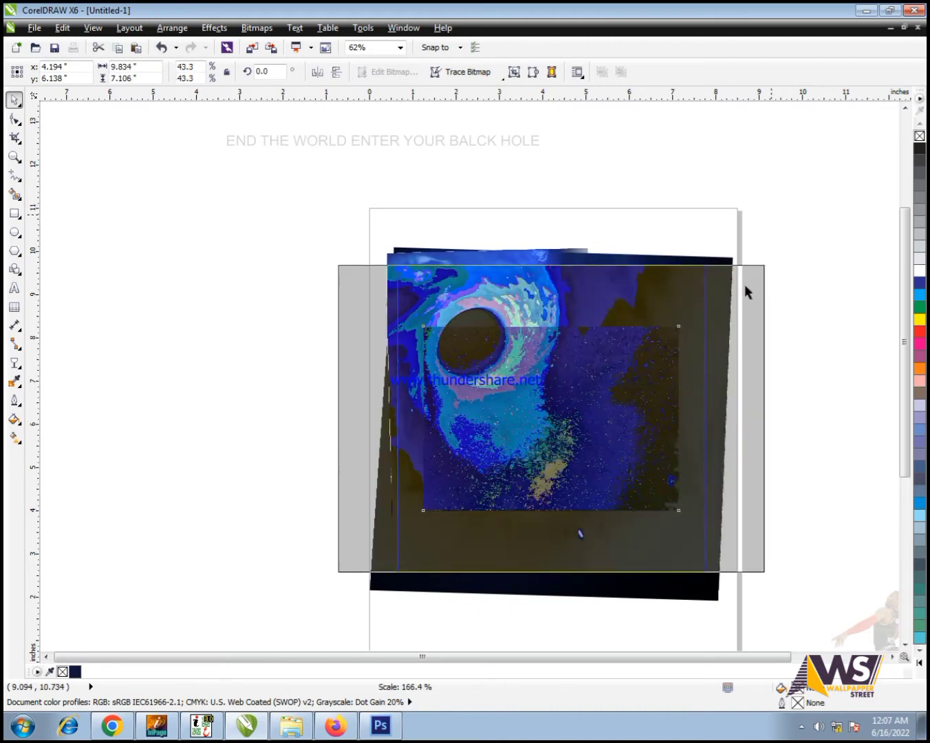
left_click(697, 398)
left_click_drag(697, 399, 699, 366)
left_click(702, 143)
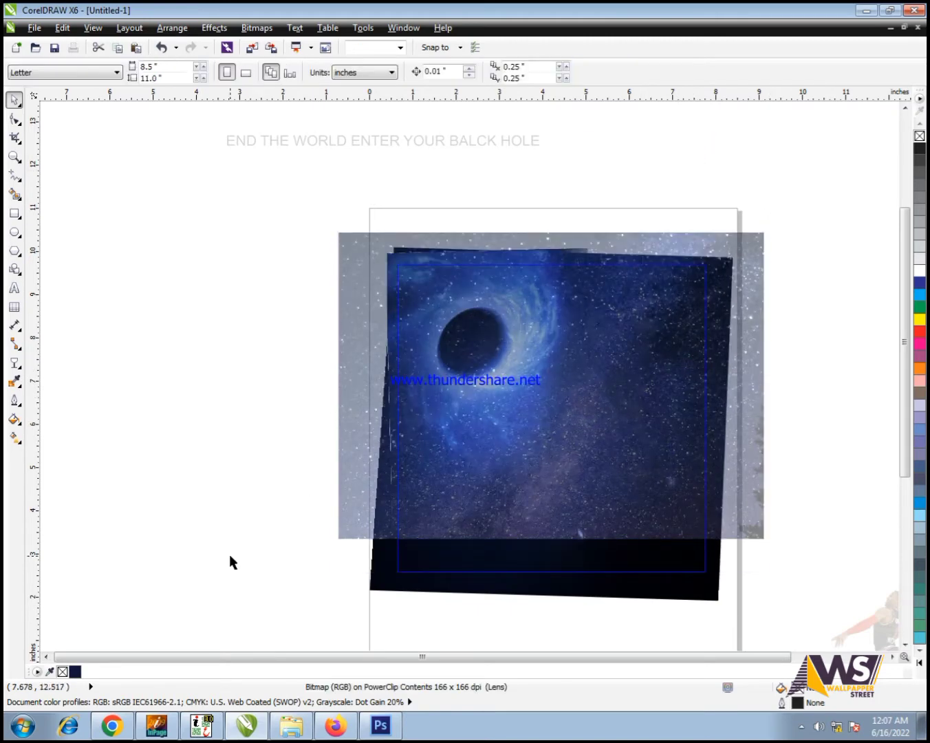
Try to bring the black hole bitmap in front of the starry image within the PowerClip contents
left_click_drag(132, 211, 602, 542)
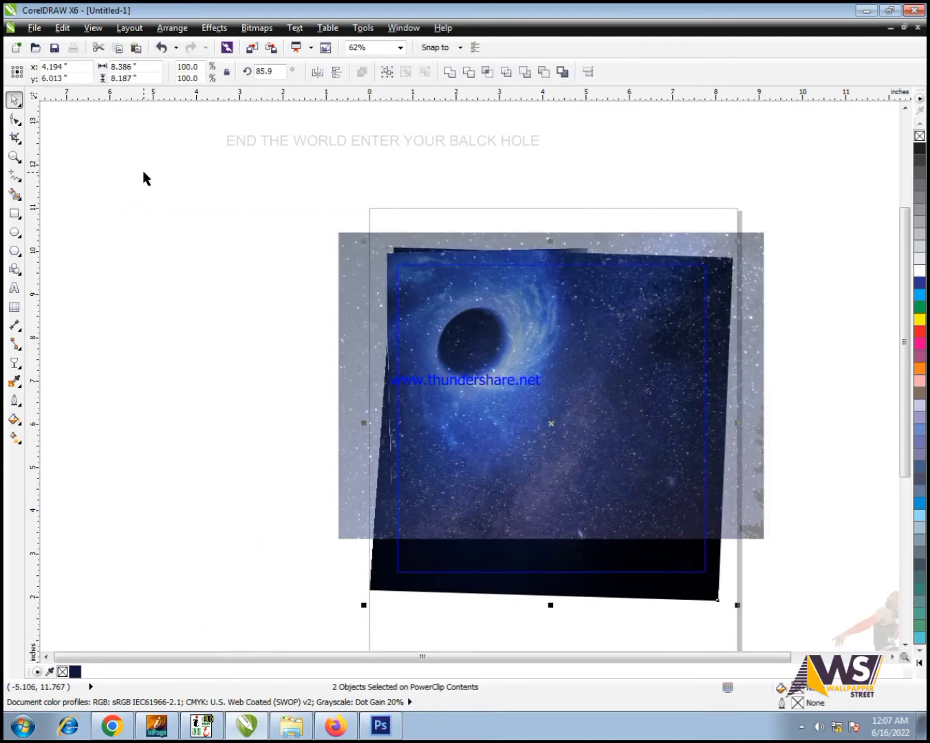
left_click_drag(183, 174, 664, 590)
key("shift+Page_Up")
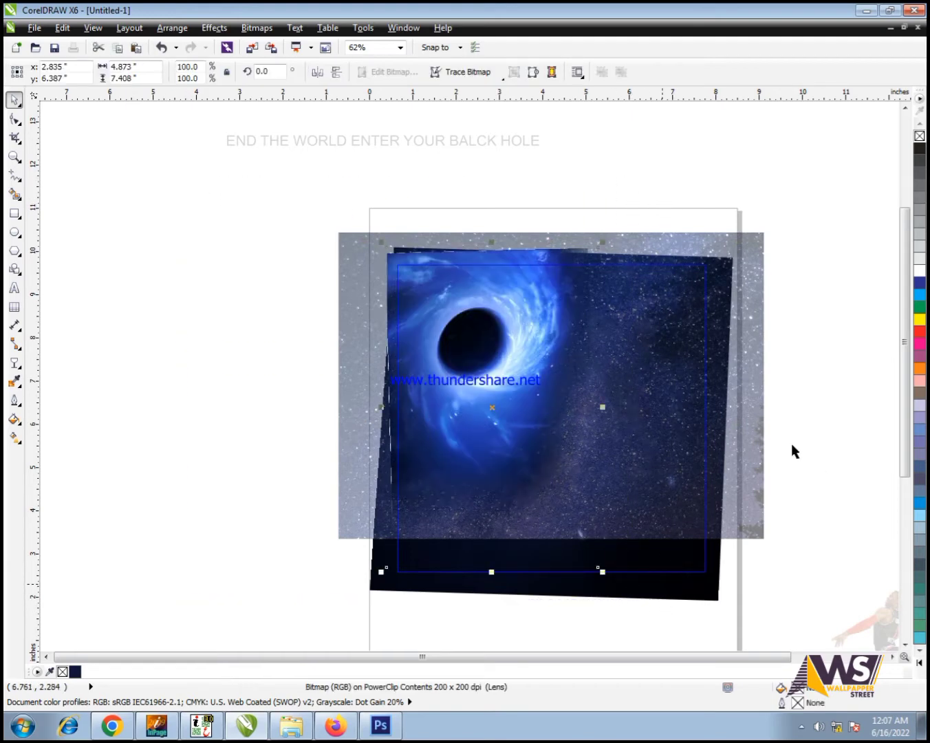
left_click(737, 437)
key("space")
key("space")
left_click(736, 406)
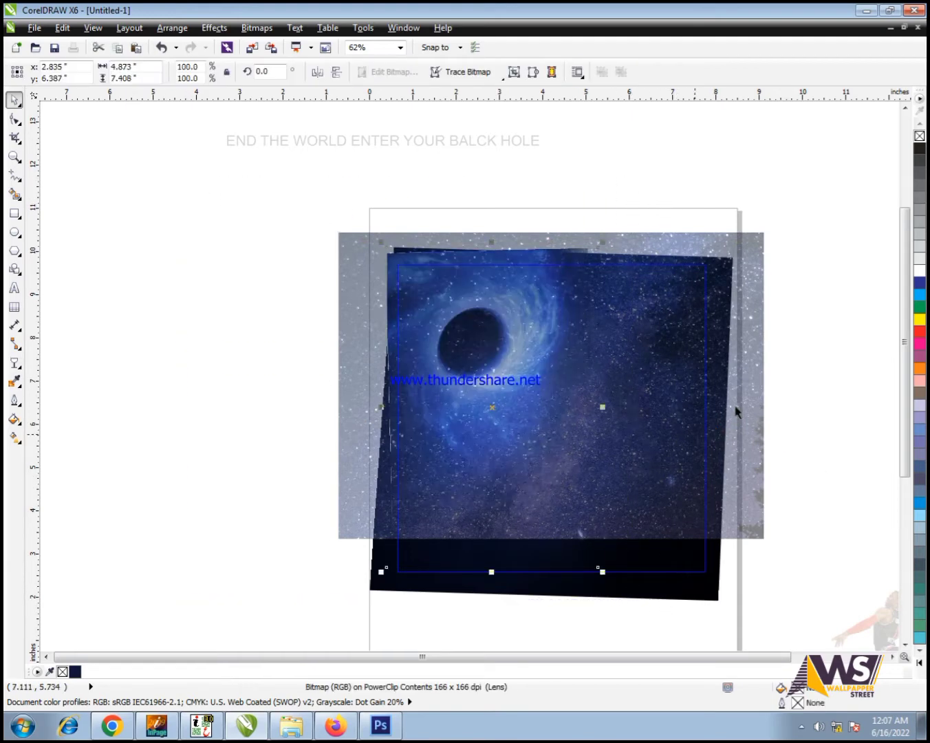
Give the starry image a linear transparency that fades it out toward the black hole
left_click(15, 361)
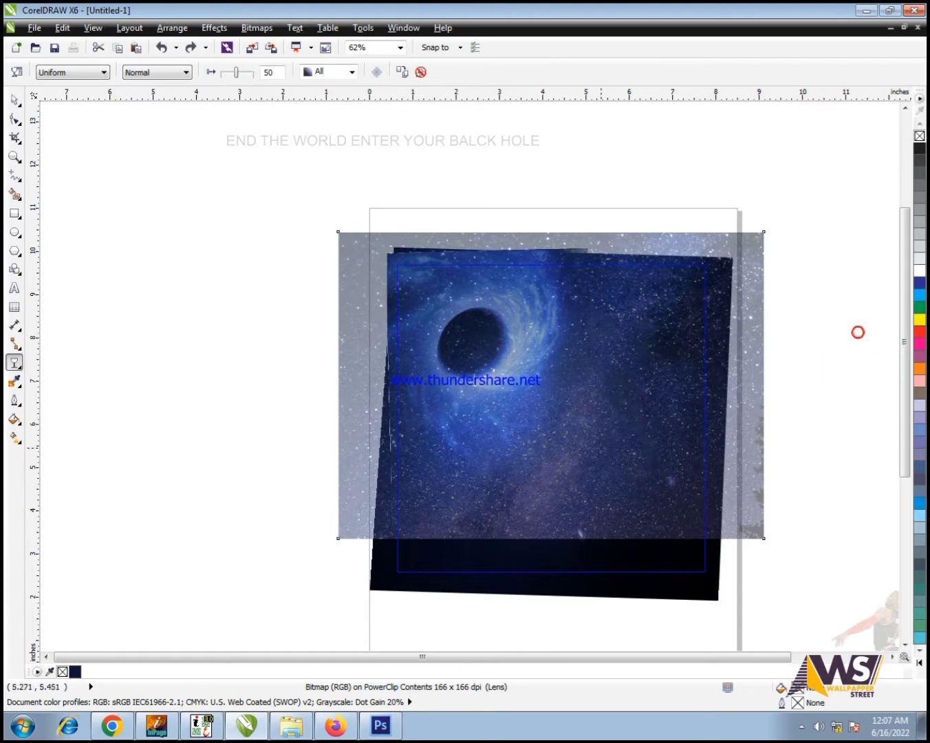
left_click_drag(857, 332, 471, 502)
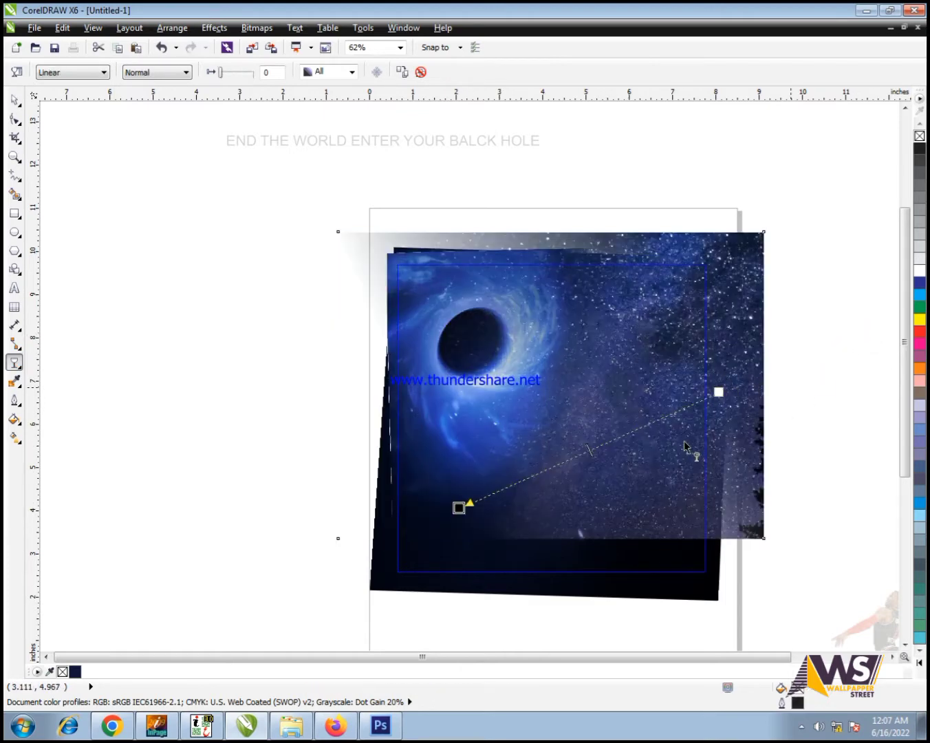
key("ctrl+z")
key("space")
scroll(689, 376, "up", 2)
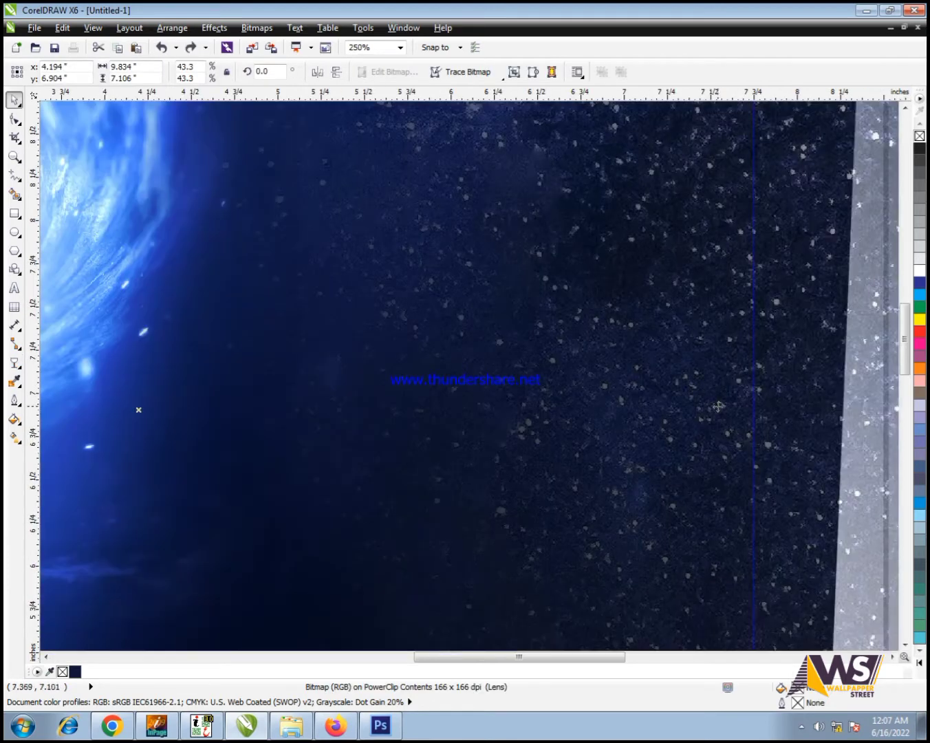
scroll(646, 324, "down", 1)
scroll(647, 324, "down", 4)
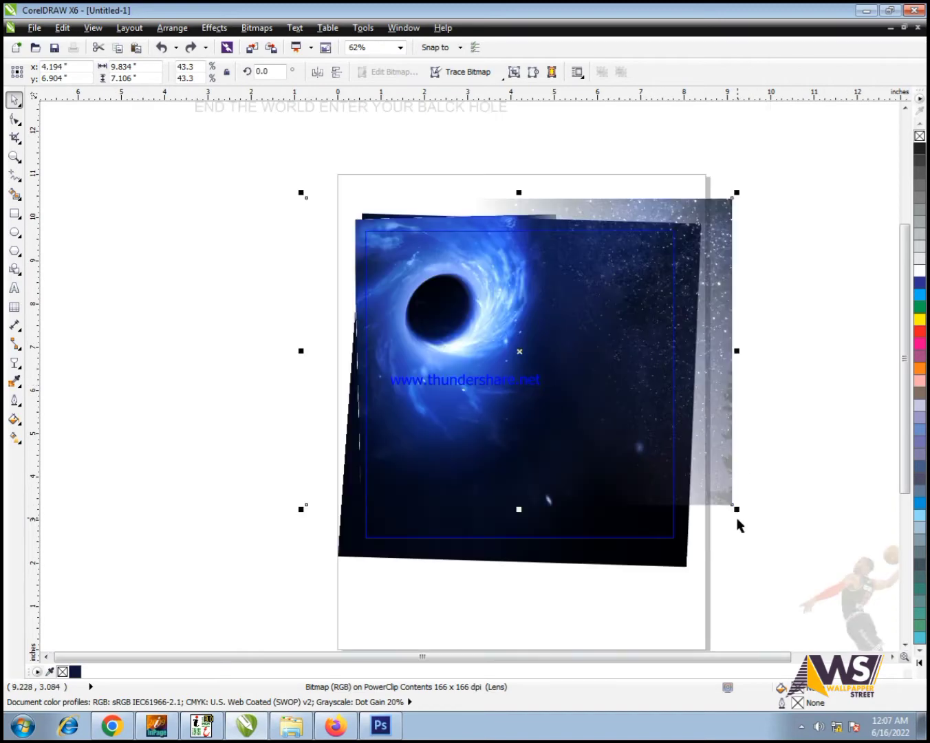
Shrink the faded starry image to about 9.03 by 6.53 in, move it up slightly, and finish editing the PowerClip
left_click_drag(736, 511, 718, 497)
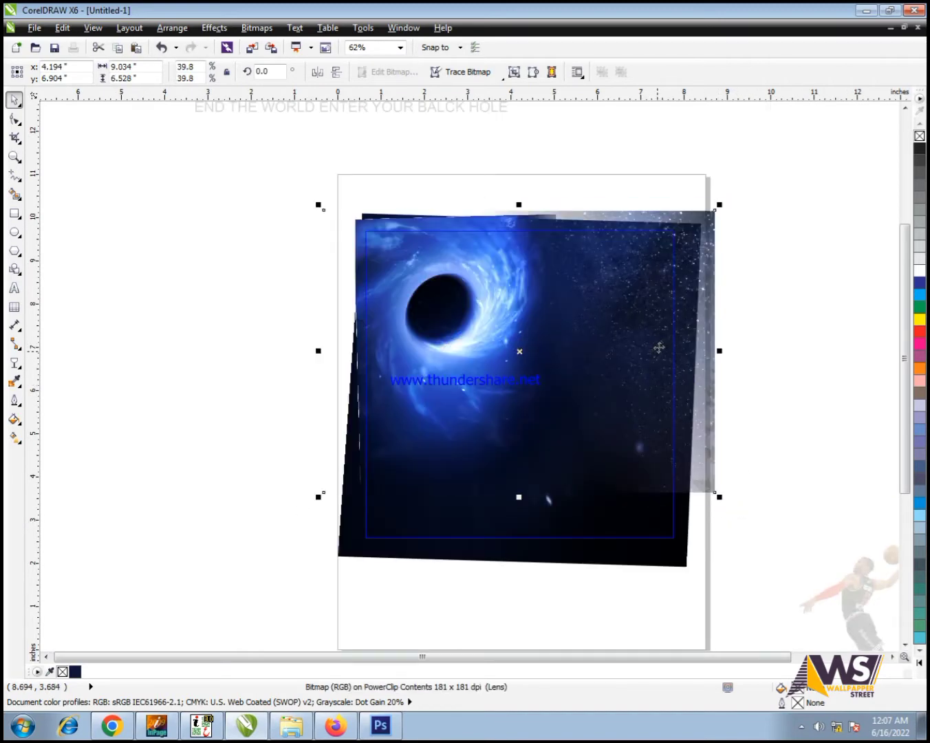
left_click_drag(659, 356, 659, 342)
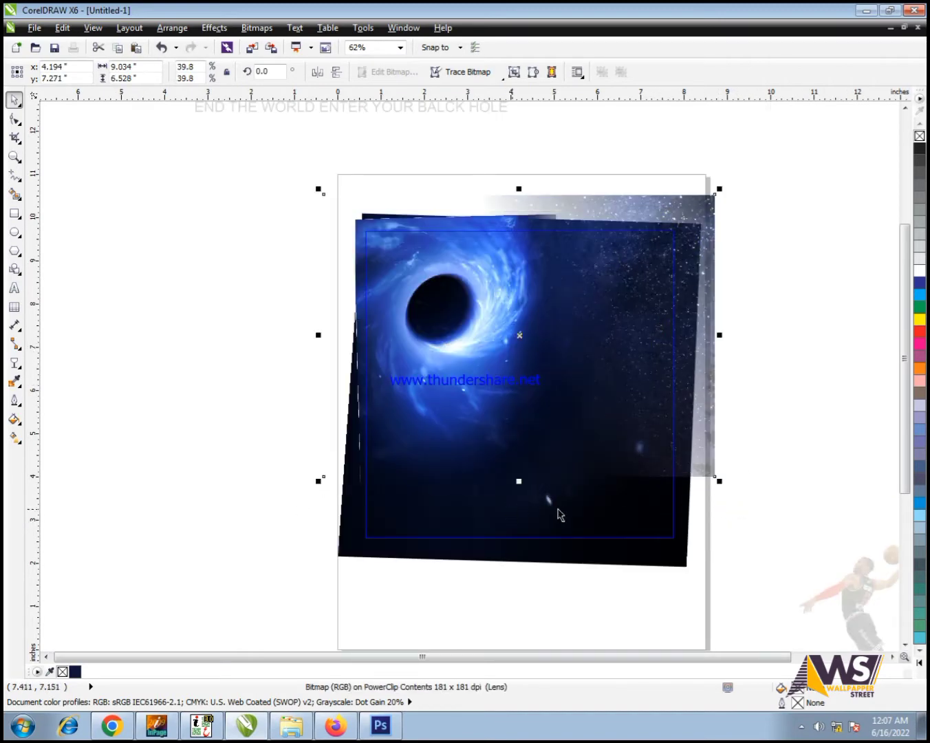
left_click(516, 564, "ctrl")
left_click(785, 393)
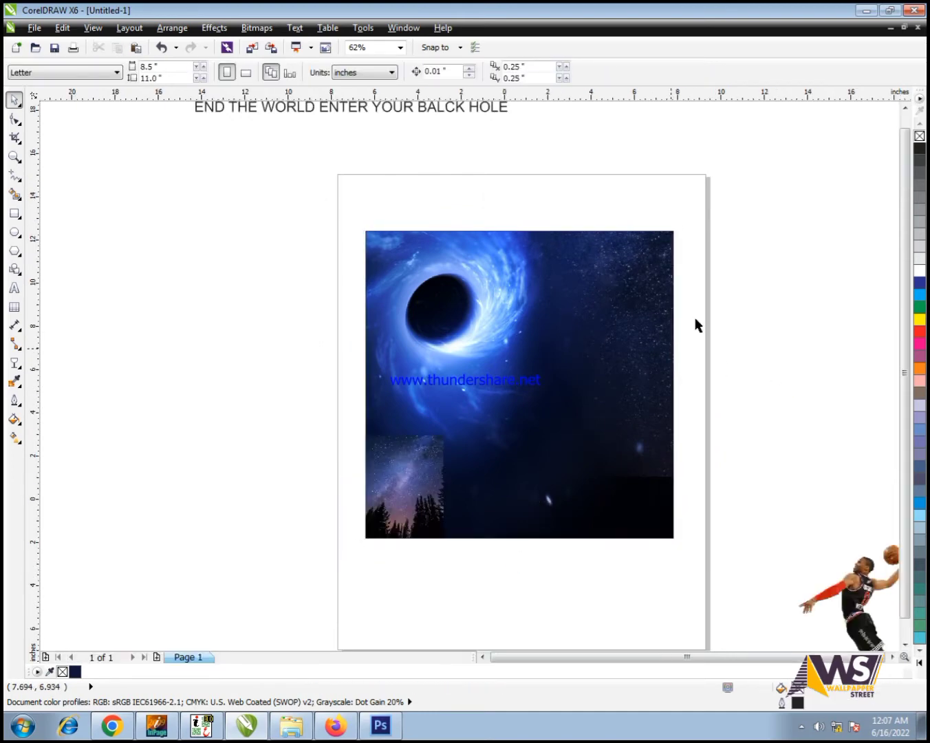
Enlarge the small forest image to about 2.32 by 3.04 in, move it to the square's lower-right corner, and mirror a duplicate beside it
scroll(688, 372, "down", 1)
scroll(520, 424, "up", 1)
left_click(563, 433)
scroll(569, 359, "up", 2)
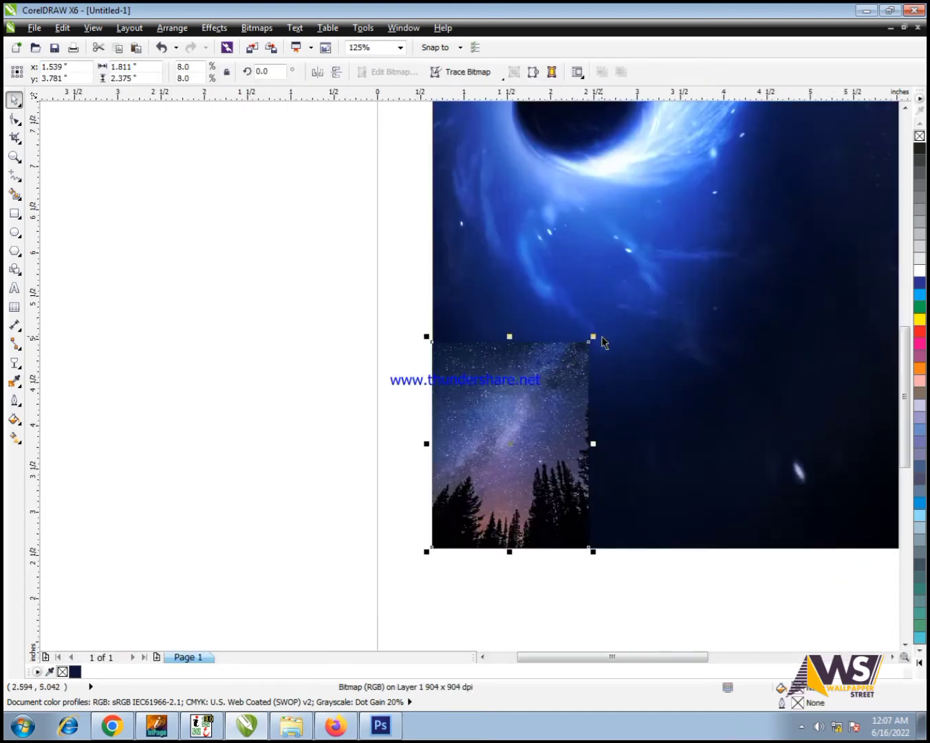
left_click_drag(592, 336, 644, 281)
scroll(643, 281, "down", 2)
left_click_drag(520, 435, 553, 408)
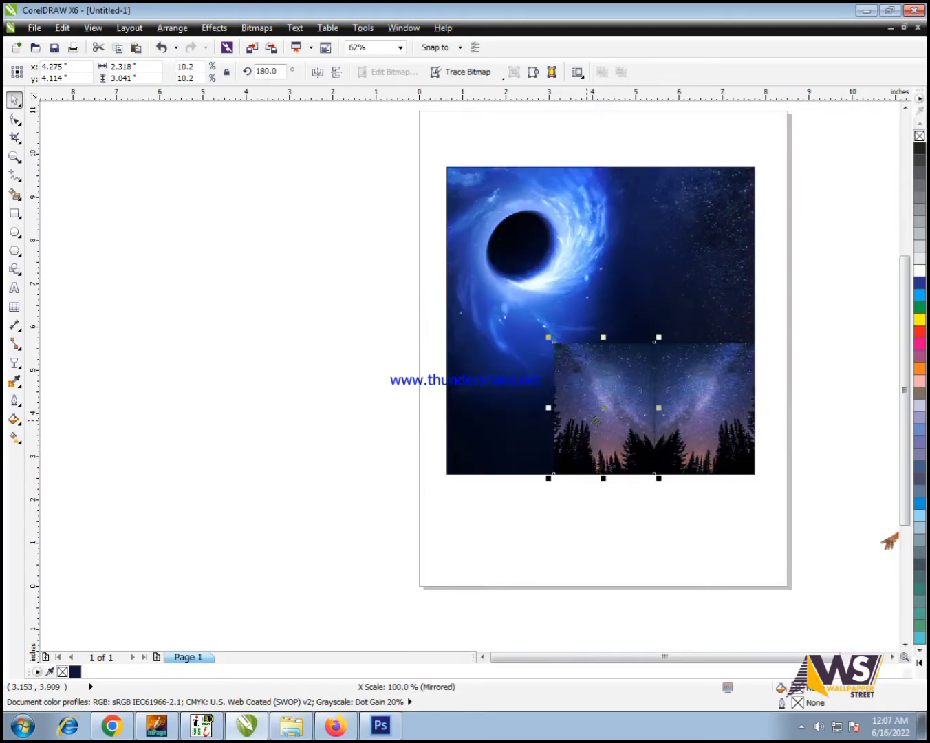
Group the two mirrored forest images and stretch the group leftward to about 7.11 in wide across the square
scroll(649, 423, "up", 6)
scroll(651, 425, "down", 2)
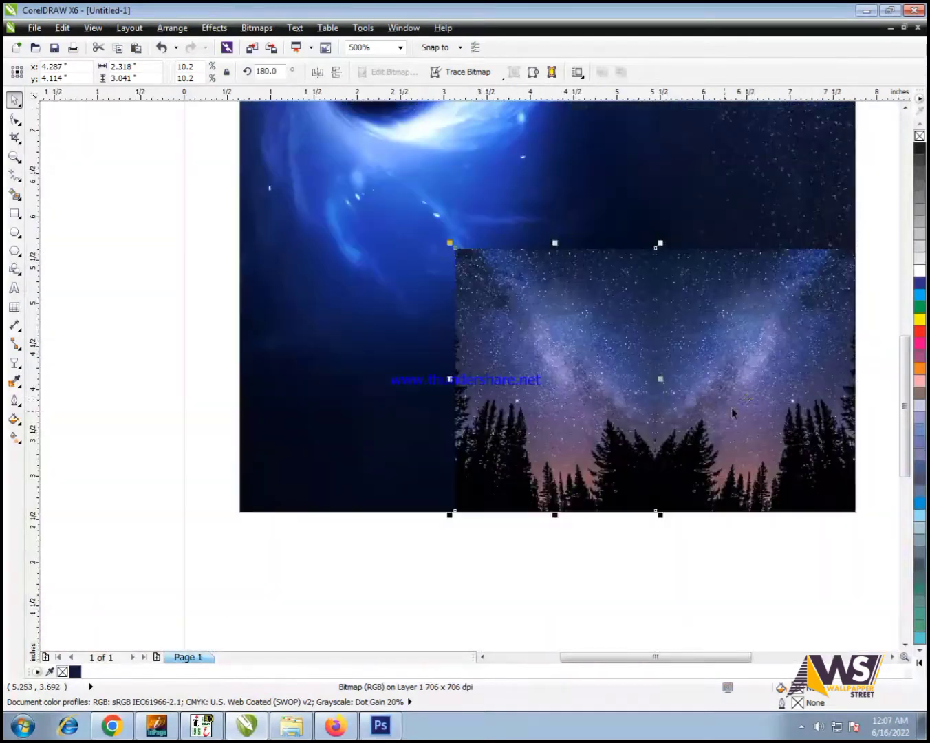
left_click(734, 413, "shift")
key("ctrl+g")
left_click_drag(449, 382, 240, 401)
scroll(571, 508, "down", 4)
Stretch the forest group downward to a height of about 4.25 in
left_click_drag(380, 575, 312, 590)
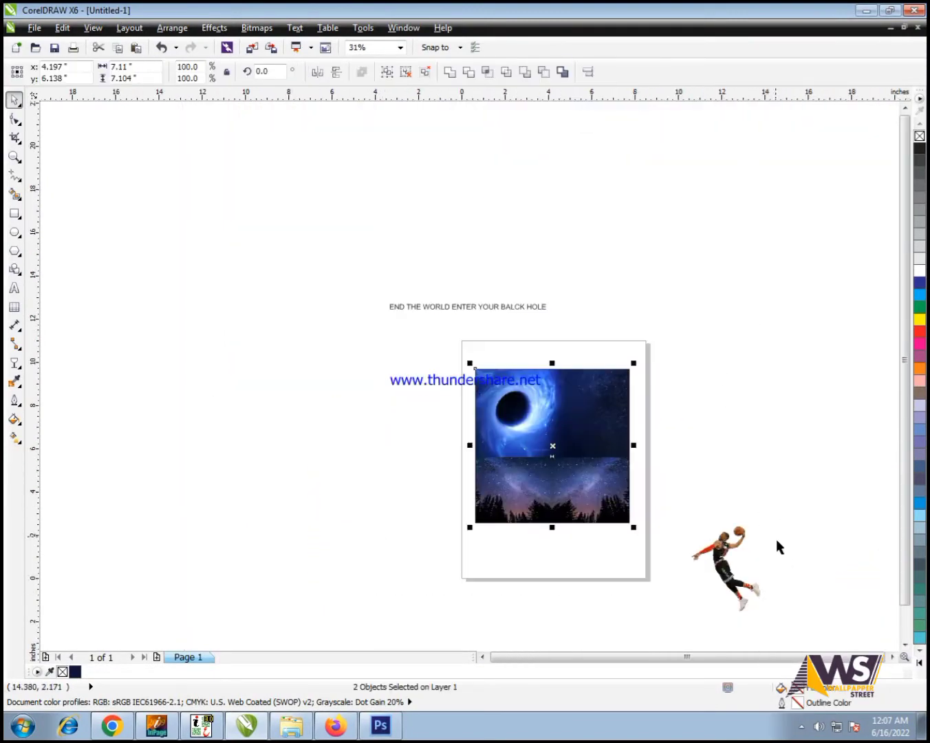
key("shift+F2")
left_click(796, 533)
left_click(552, 556)
scroll(543, 550, "down", 1)
scroll(504, 523, "up", 2)
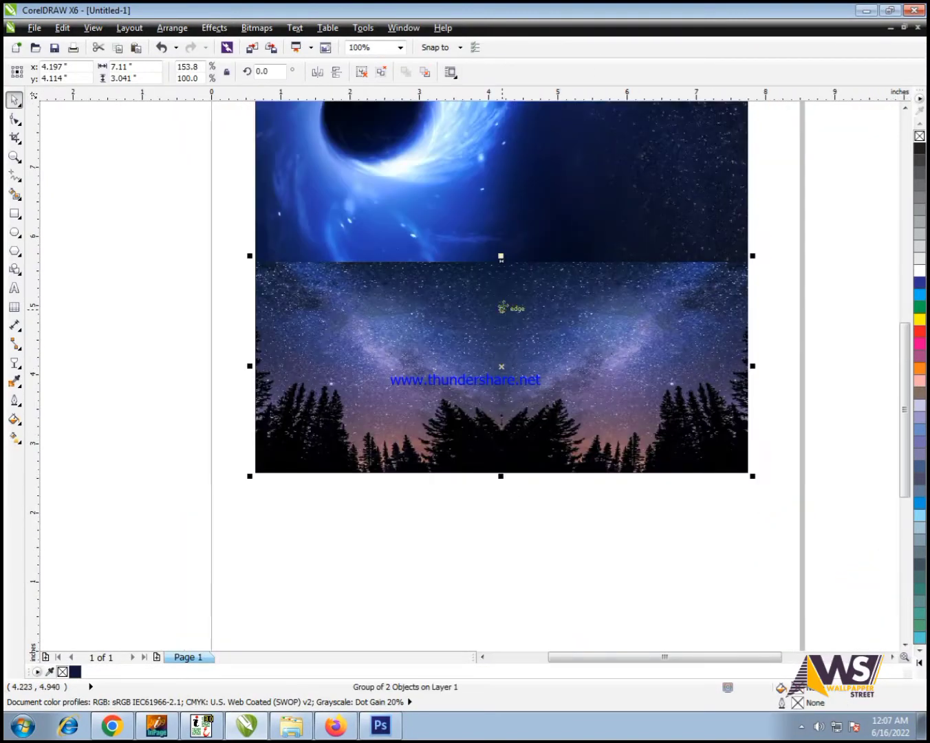
left_click_drag(502, 484, 501, 558)
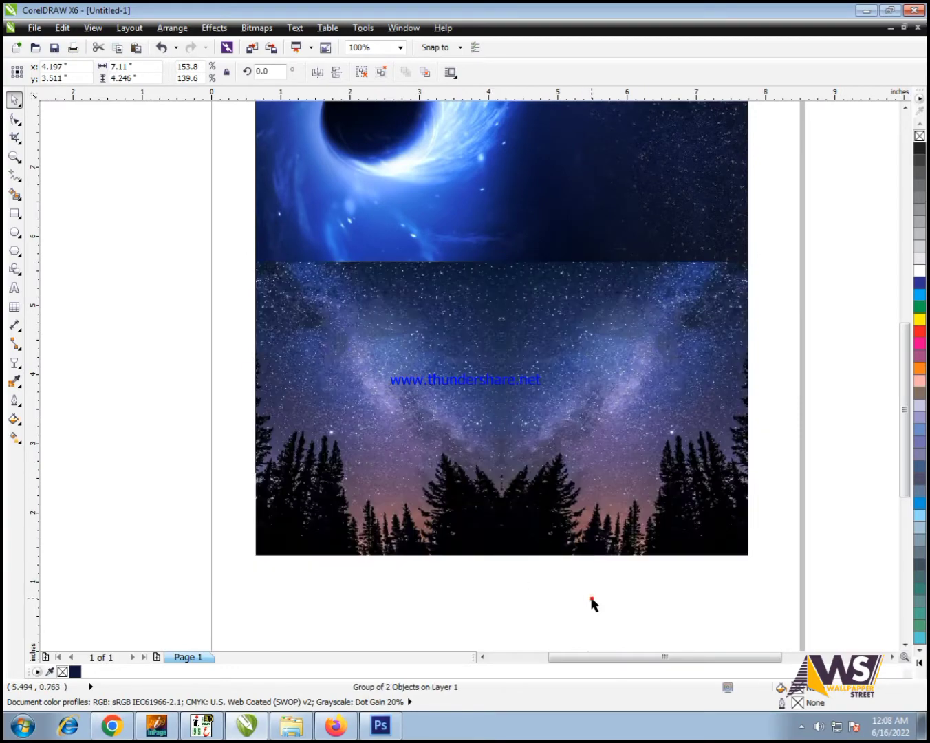
scroll(512, 396, "down", 2)
scroll(515, 405, "up", 2)
Convert the forest group to a bitmap and fade out its upper sky with a transparency
left_click(22, 348)
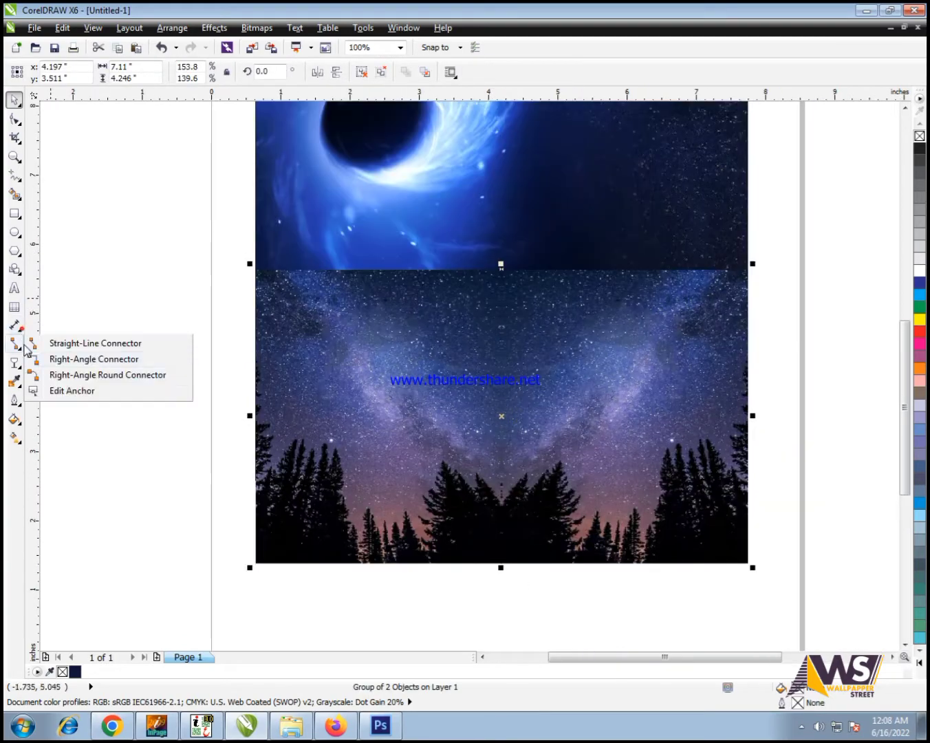
left_click(14, 366)
left_click(526, 384)
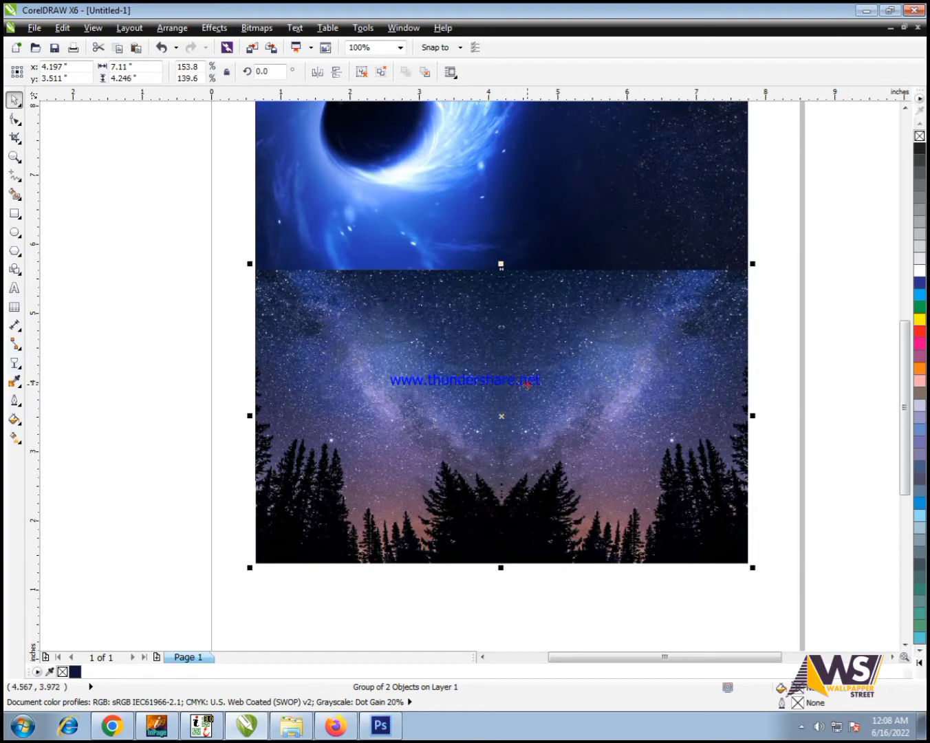
left_click(262, 26)
left_click(262, 43)
key("Return")
key("space")
key("space")
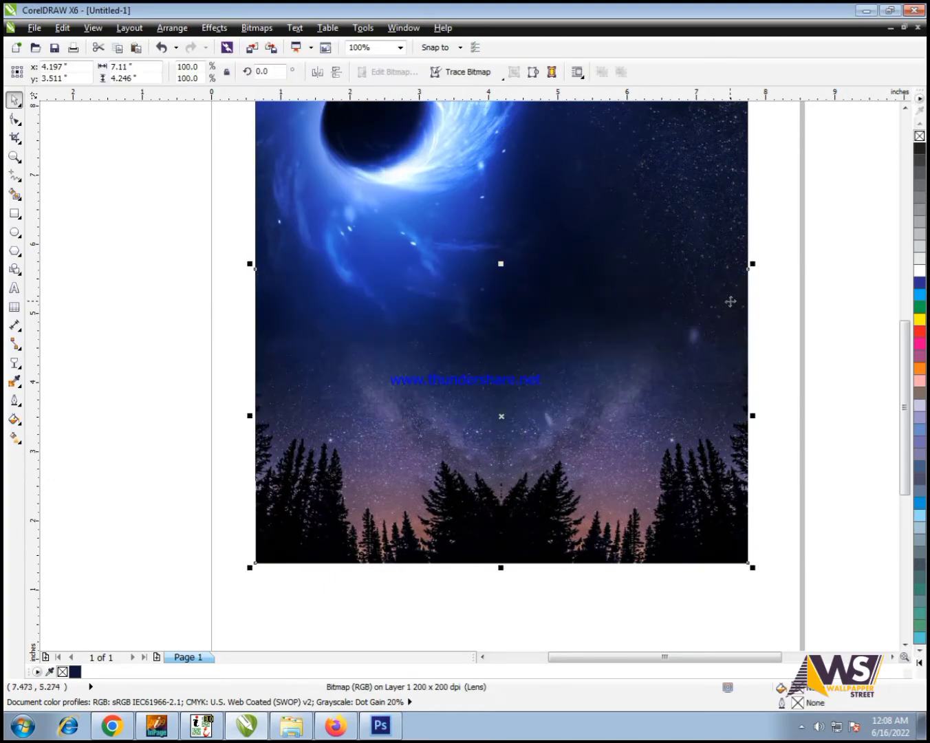
Shrink the faded forest bitmap to about 4.23 by 2.53 in at the square's lower-right corner and mirror a duplicate to its left
left_click_drag(750, 264, 684, 325)
left_click_drag(561, 406, 657, 383)
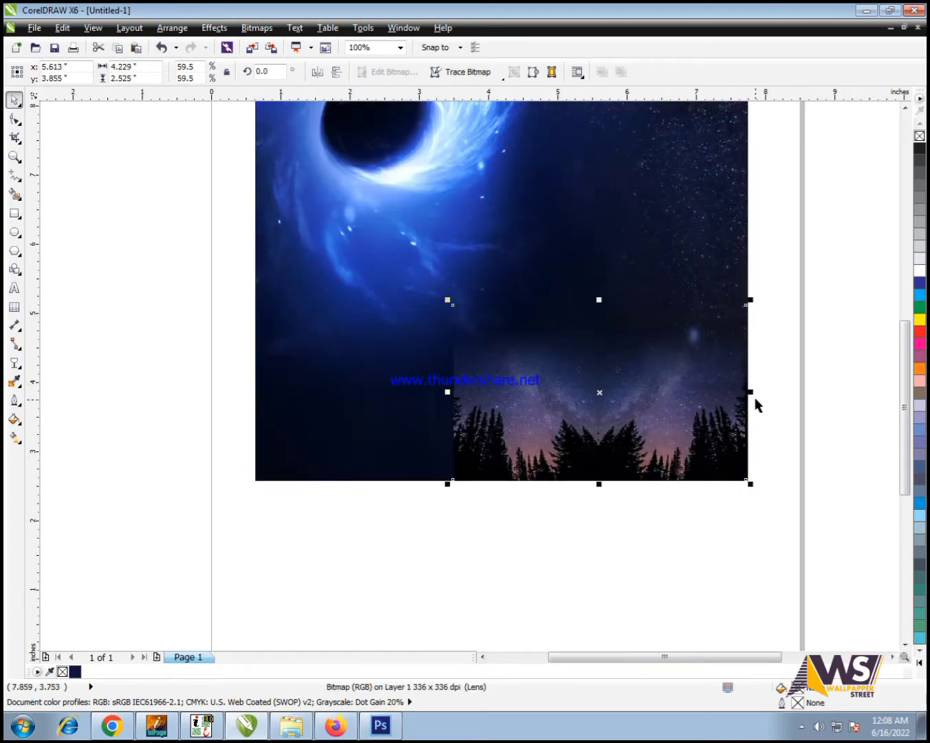
left_click_drag(751, 394, 370, 399)
scroll(453, 450, "up", 5)
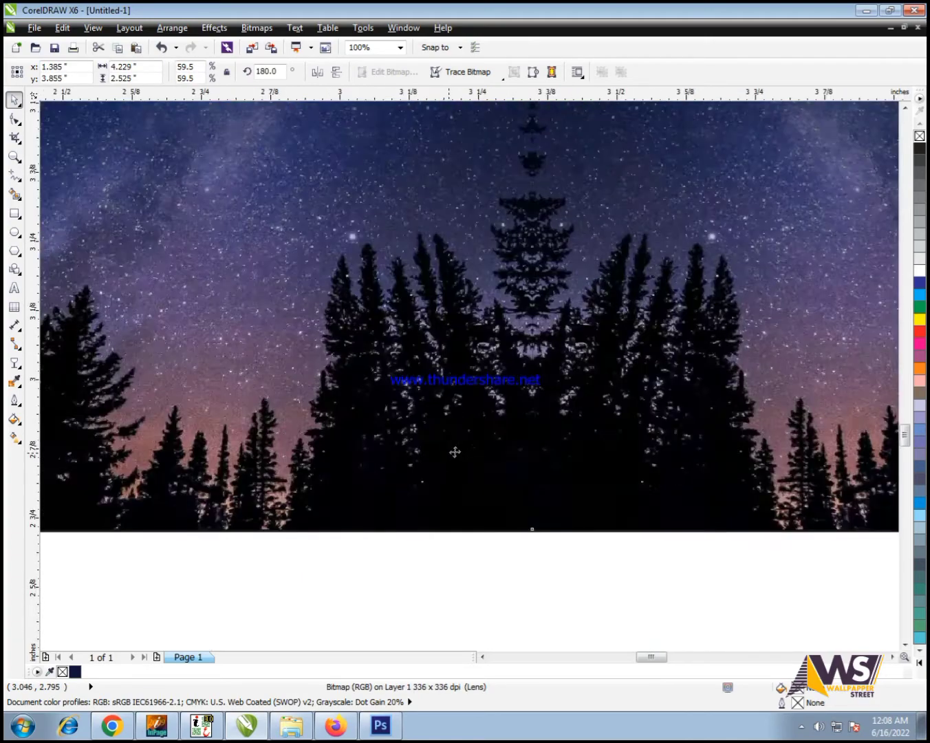
scroll(460, 450, "down", 5)
Group the two mirrored forest bitmaps and convert the group into a single bitmap
key("ctrl+a")
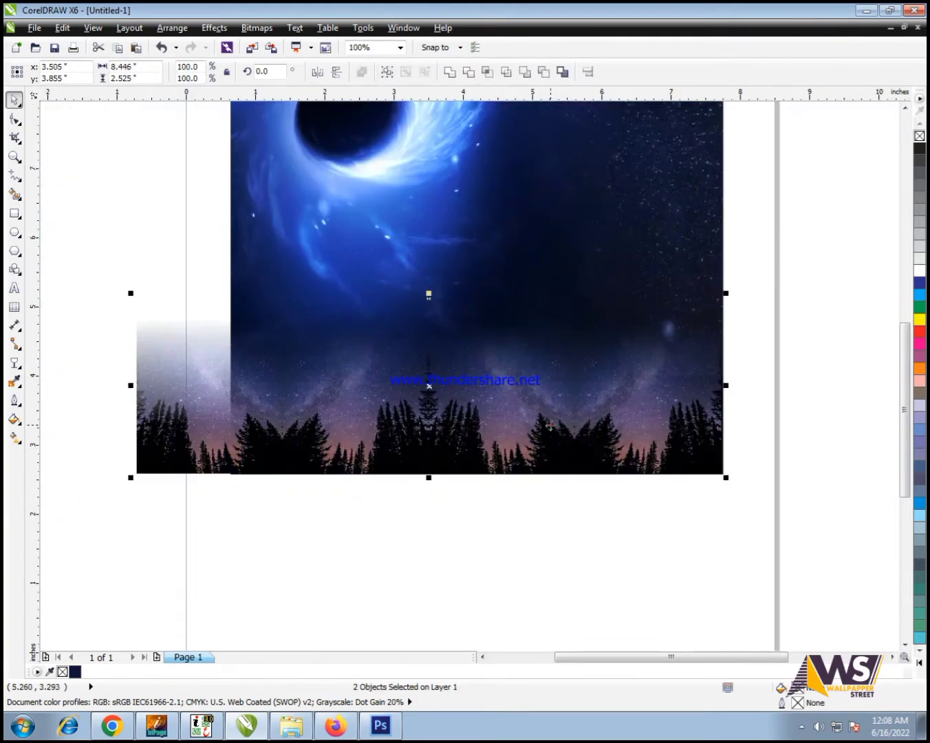
key("ctrl+g")
left_click(257, 28)
left_click(271, 42)
key("Return")
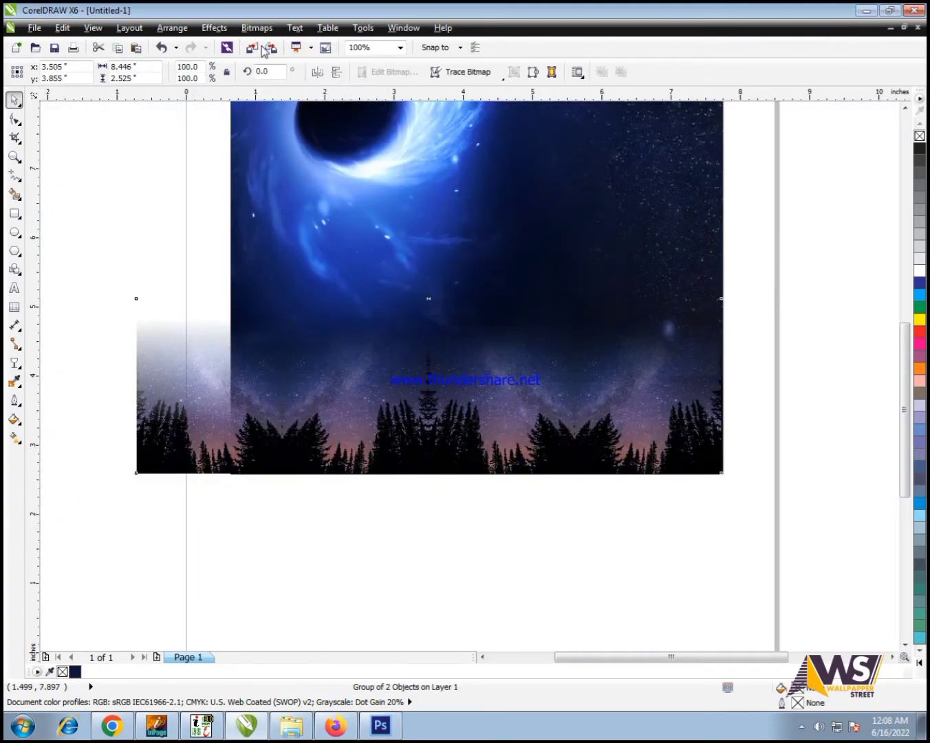
Shrink the combined forest bitmap to about 7.09 by 2.12 in, fitting it to the square's width
left_click_drag(131, 295, 225, 321)
left_click(97, 294)
left_click(512, 449)
Fade the combined forest bitmap into the dark sky with a vertical linear transparency
left_click(19, 367)
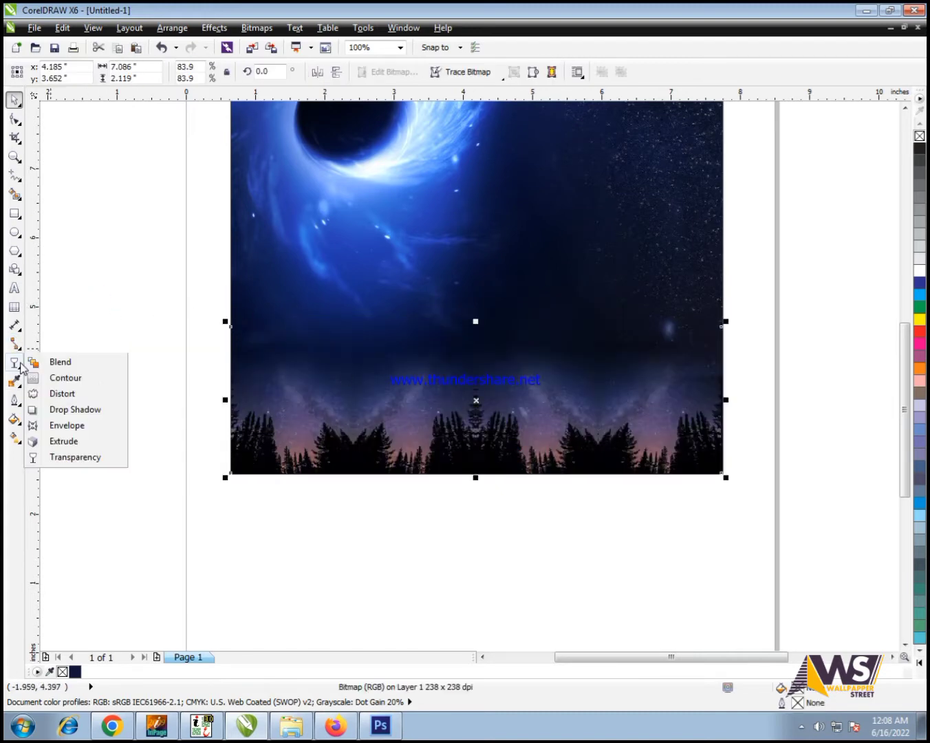
left_click(59, 458)
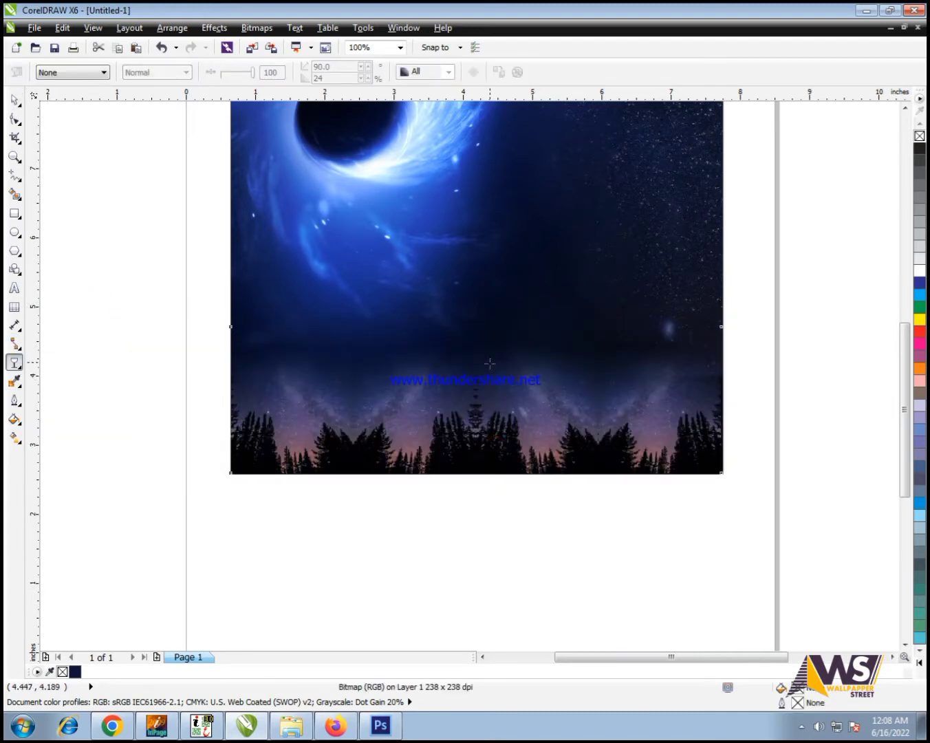
left_click_drag(490, 363, 500, 447)
key("space")
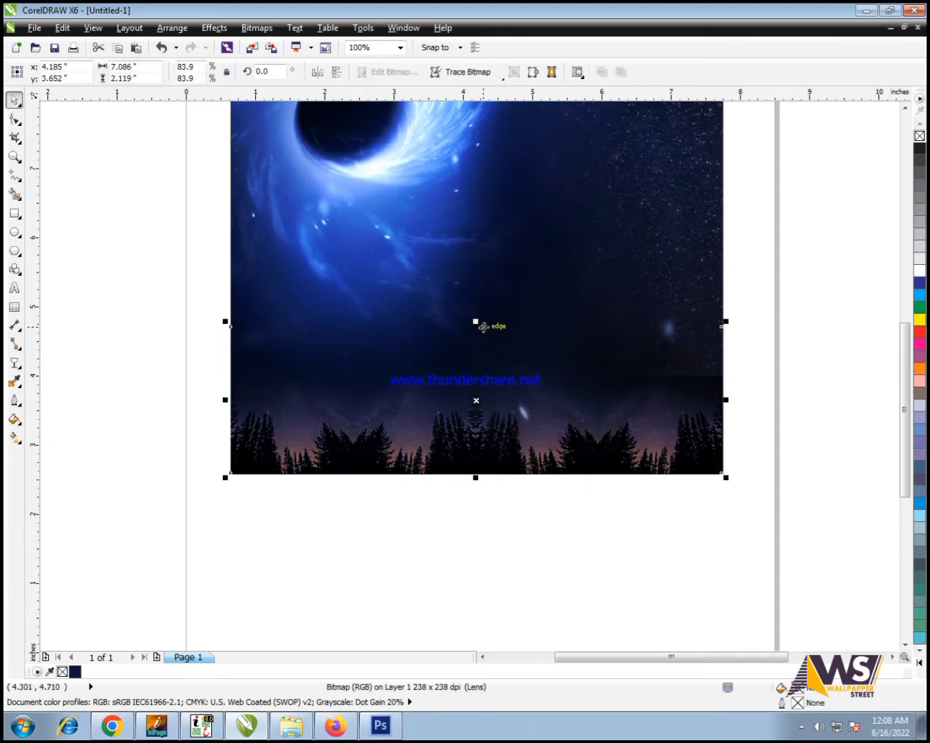
Enlarge the faded forest bitmap to about 9.42 by 2.82 in and centre it horizontally on the square
left_click_drag(482, 327, 483, 261)
key("ctrl+z")
left_click_drag(224, 321, 92, 233)
left_click(616, 213, "shift")
key("c")
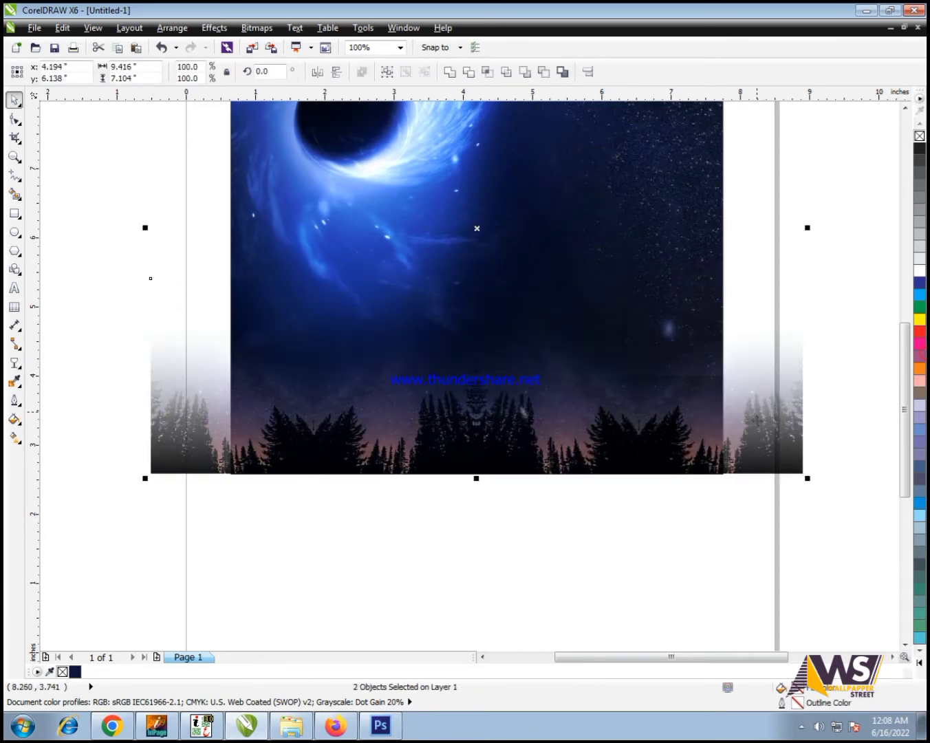
Enlarge the forest bitmap about its centre to about 11.47 by 3.43 in
left_click(707, 512)
left_click_drag(647, 473, 647, 457)
key("ctrl+z")
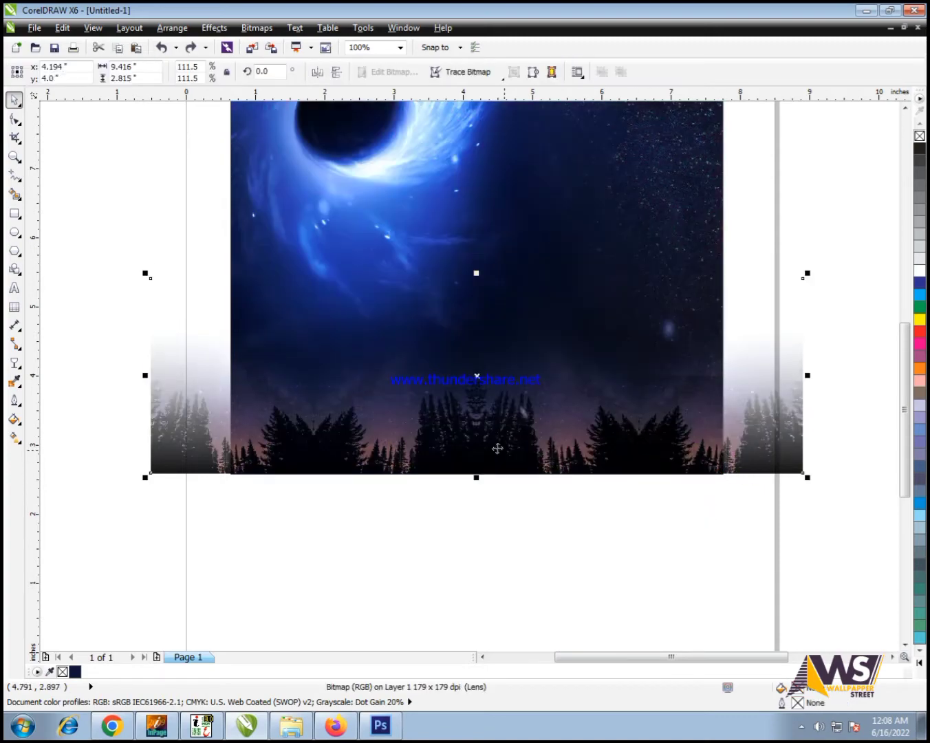
scroll(523, 418, "down", 2)
scroll(598, 379, "up", 1)
left_click_drag(593, 387, 622, 382)
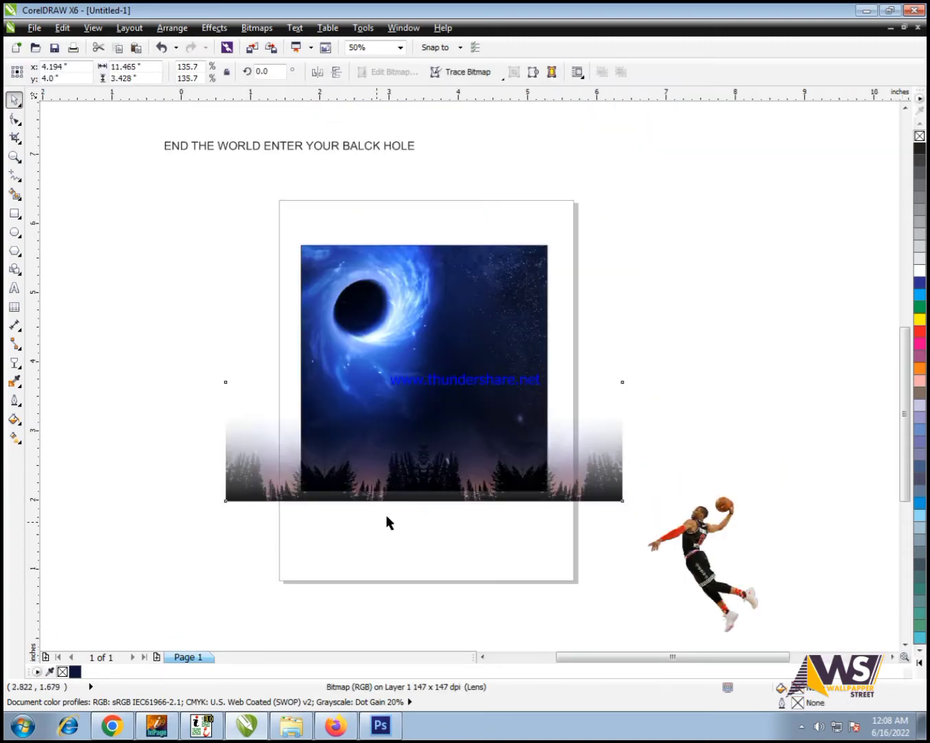
Move the forest bitmap so that its lower-right corner meets the lower-right corner of the square
scroll(385, 520, "up", 2)
left_click_drag(424, 429, 418, 423)
scroll(515, 451, "down", 1)
mouse_move(555, 400)
left_mouse_down()
mouse_move(510, 401)
mouse_move(555, 397)
left_mouse_up()
scroll(589, 338, "down", 1)
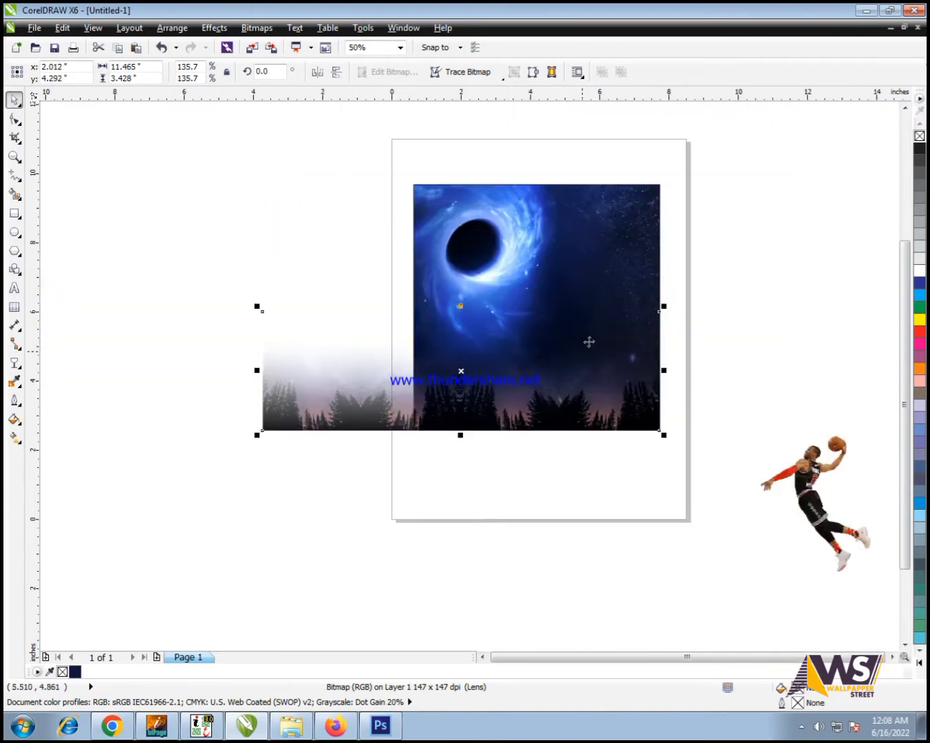
PowerClip the forest bitmap inside the black hole square
scroll(633, 262, "up", 1)
left_click(213, 27)
mouse_move(289, 230)
left_click(402, 232)
left_click(600, 234)
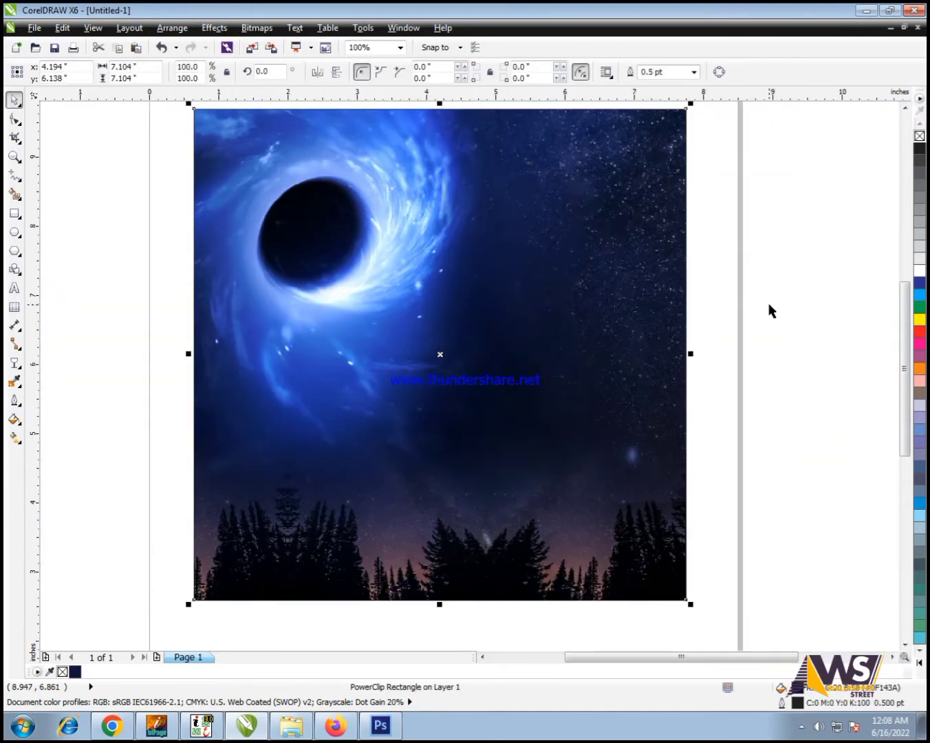
left_click(769, 312)
scroll(739, 315, "down", 1)
Copy the Earth image from the desktop and paste it into the CorelDRAW document
left_click(781, 512)
left_click_drag(697, 106, 272, 547)
left_click(922, 733)
left_click(527, 570)
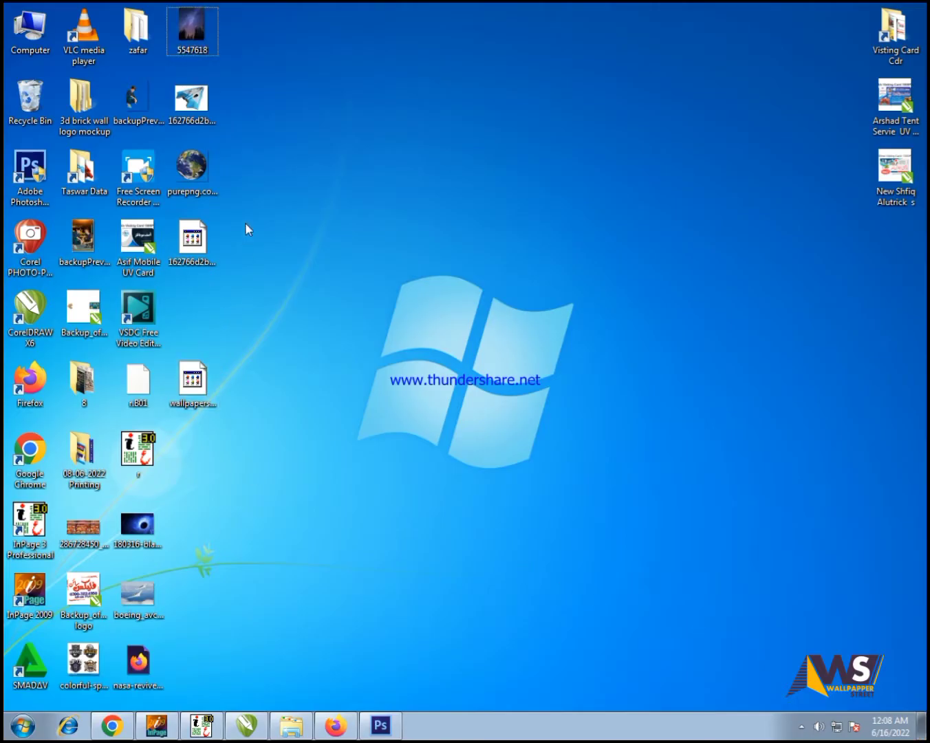
left_click(200, 194)
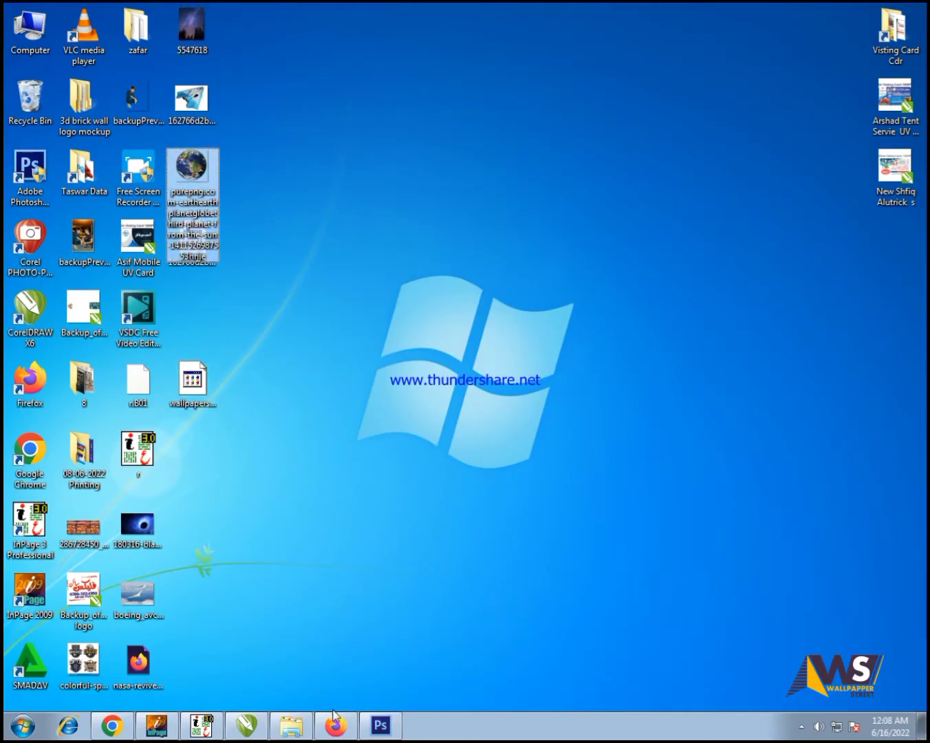
left_click(243, 734)
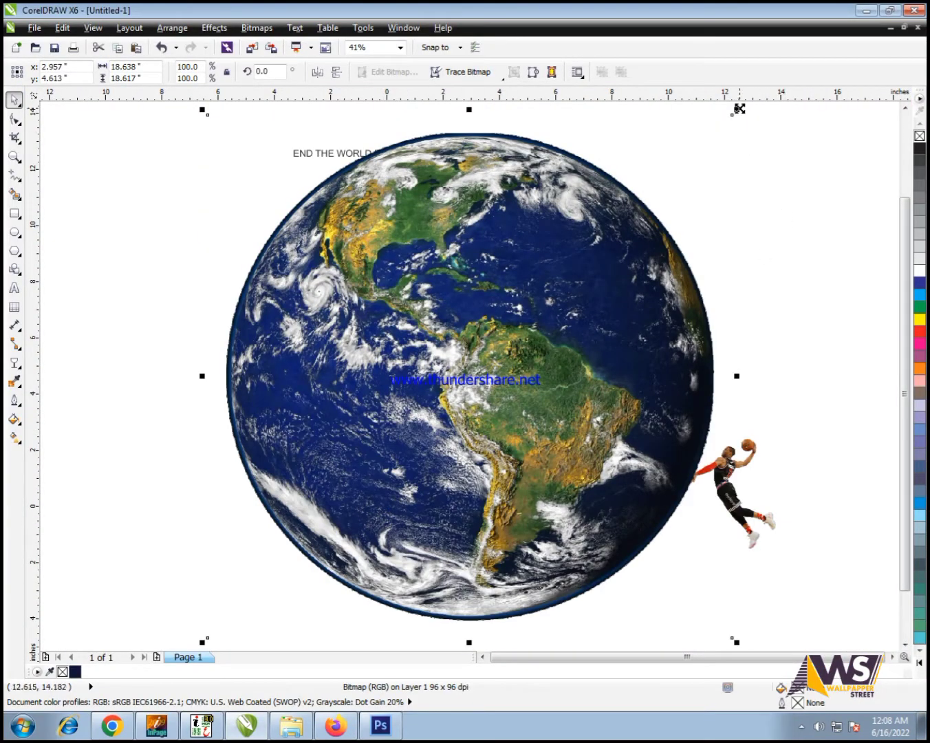
Shrink the Earth image to a small globe near the page's lower-right corner
left_click_drag(739, 109, 600, 516)
left_click_drag(838, 145, 128, 573)
key("shift+F2")
left_click(673, 270)
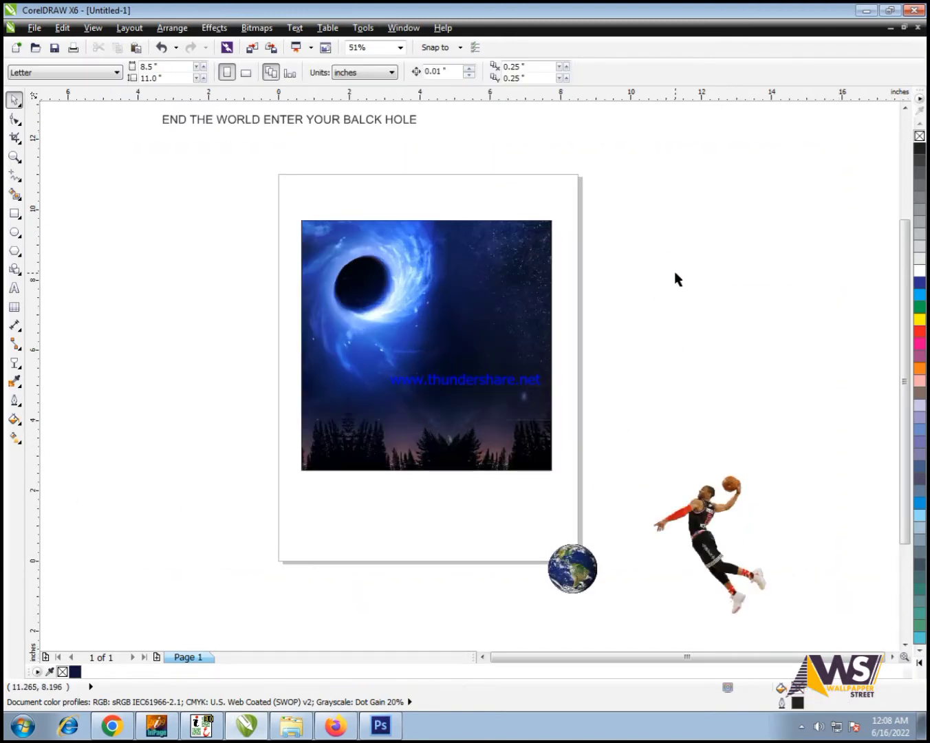
Copy the spaceship file wallpapersden.com_destiny-2-plane_3840x2160 from the desktop and paste it into the CorelDRAW document
key("alt+Tab")
left_click(921, 726)
left_click(503, 421)
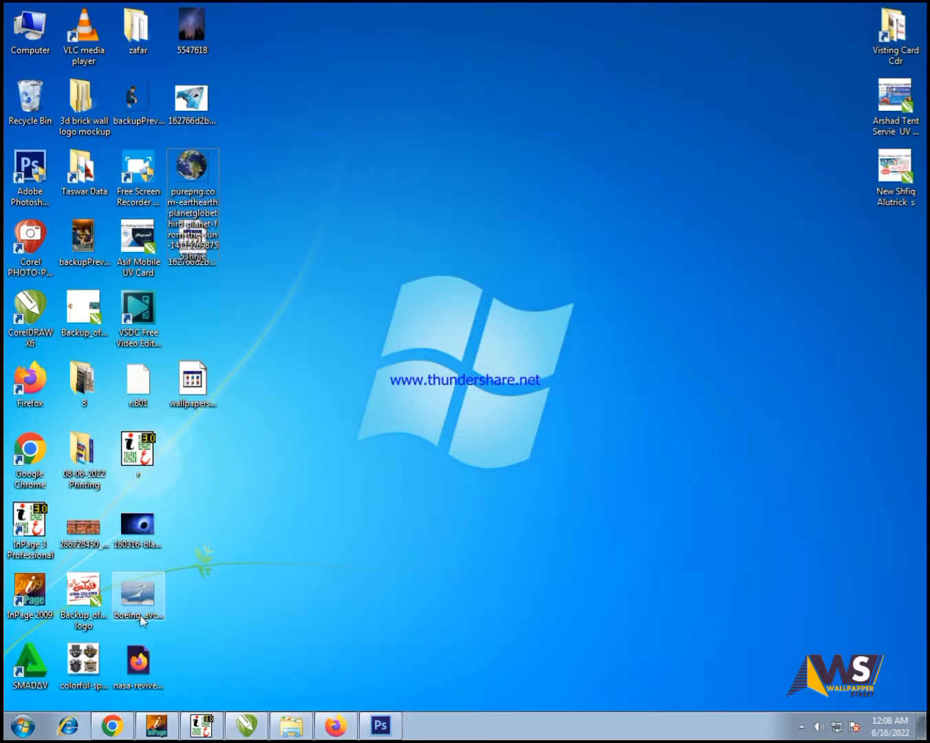
left_click(192, 381)
left_click(246, 724)
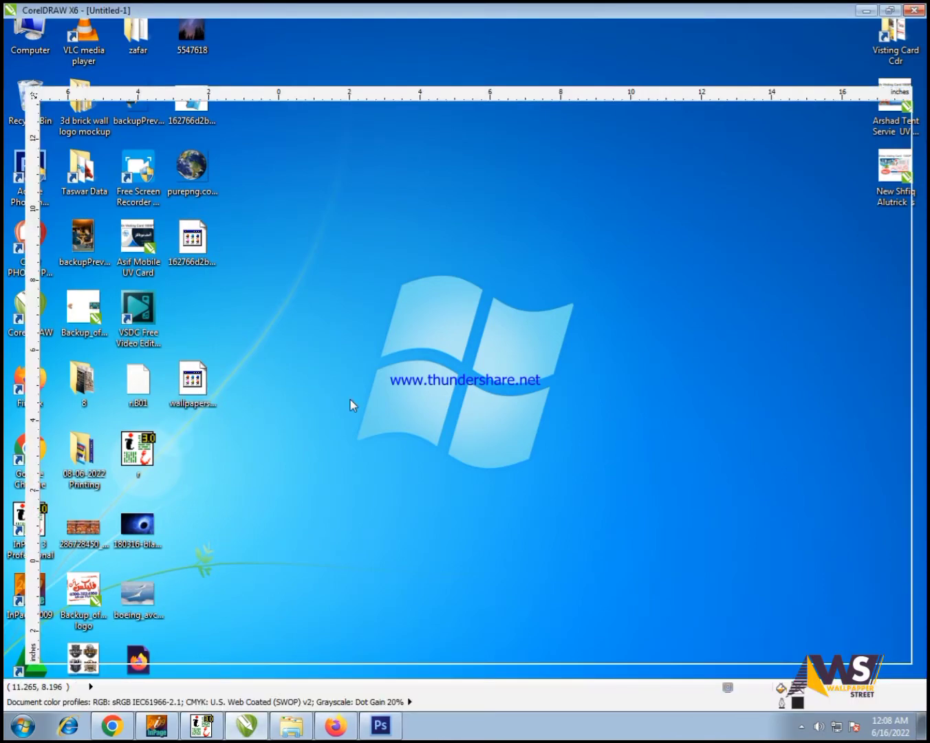
key("ctrl+v")
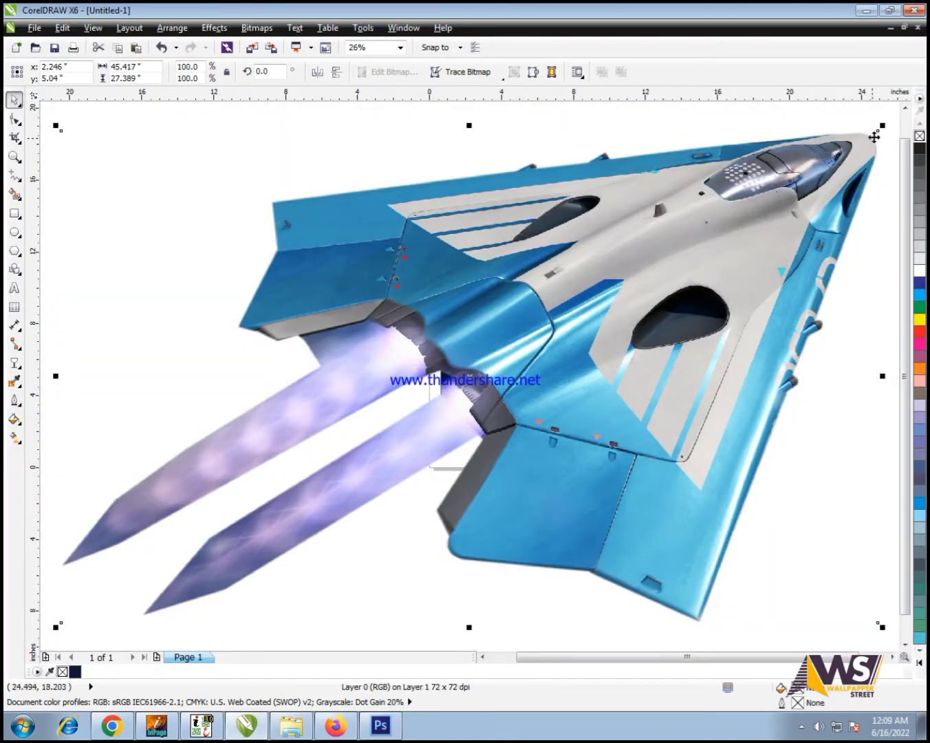
Shrink the spaceship to about 1.59 by 0.96 in and place it over the dark sky, below and right of the black hole
left_click_drag(883, 128, 707, 384)
scroll(480, 368, "up", 3)
scroll(526, 400, "down", 1)
left_click_drag(612, 400, 656, 379)
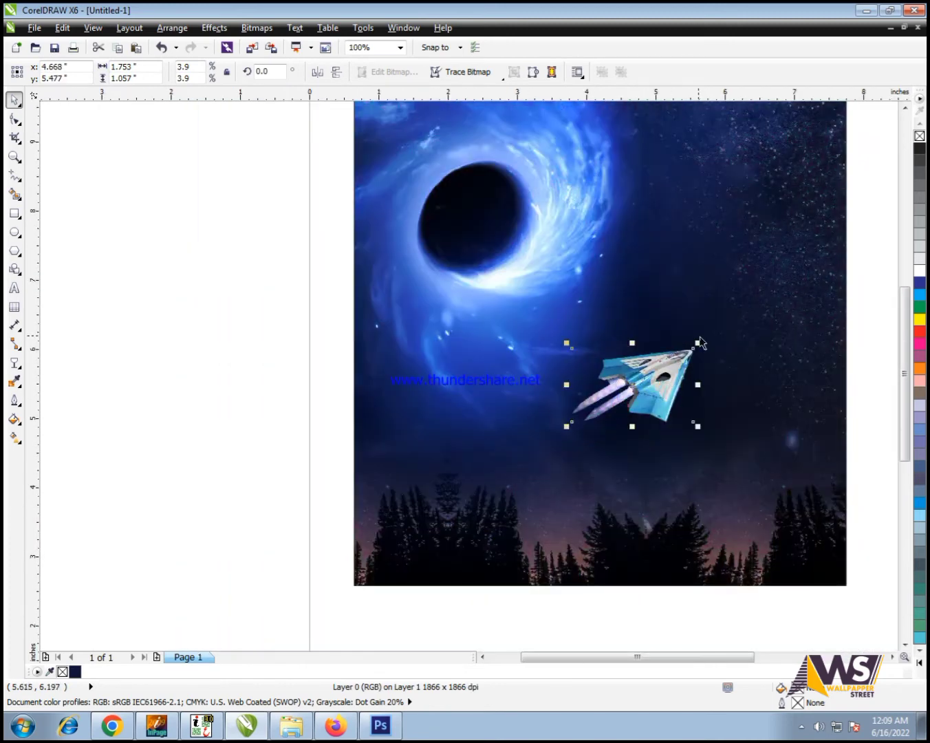
left_click_drag(698, 344, 730, 363)
left_click(730, 365)
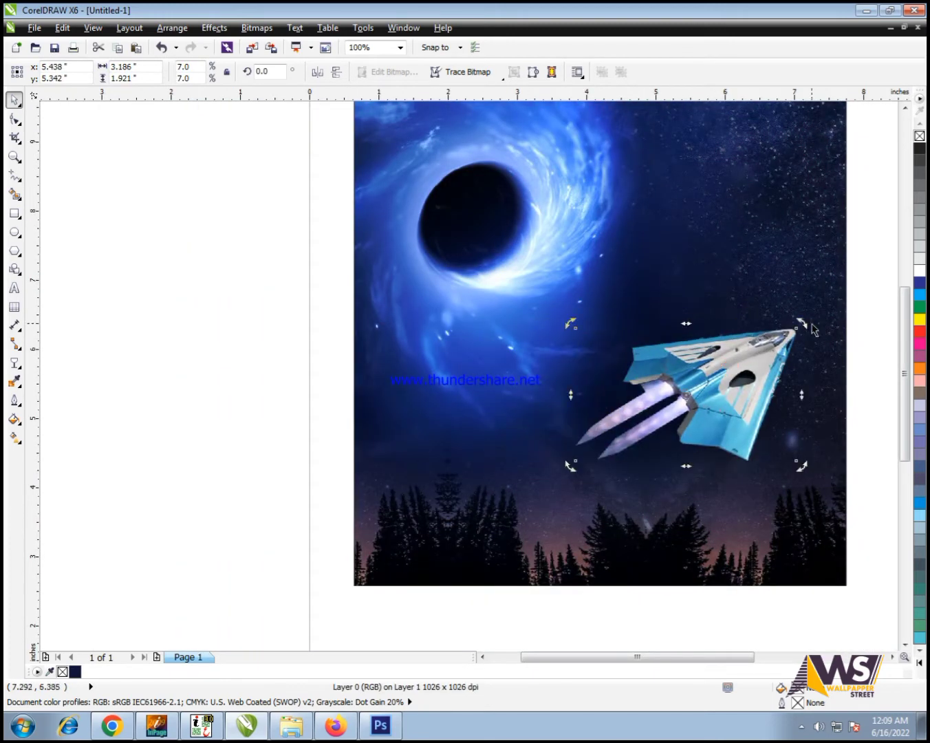
left_click_drag(800, 335, 684, 394)
scroll(180, 318, "down", 2)
left_click(181, 318)
scroll(389, 381, "up", 2)
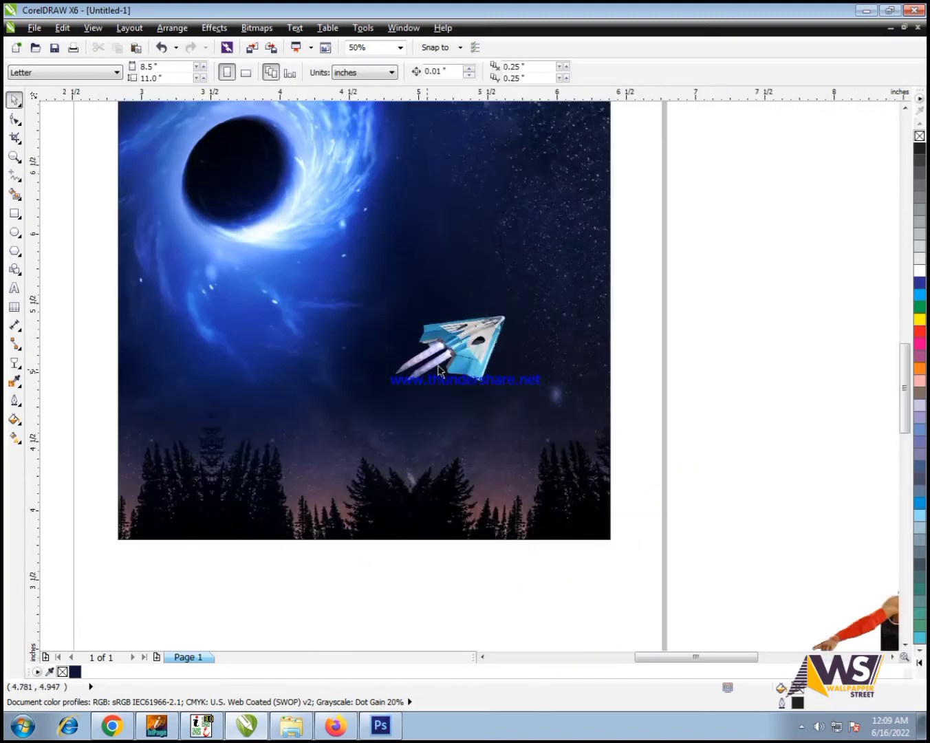
Fade the tips of the spaceship's exhaust flames into the sky with a linear transparency running along the flames
left_click(468, 324)
left_click(17, 343)
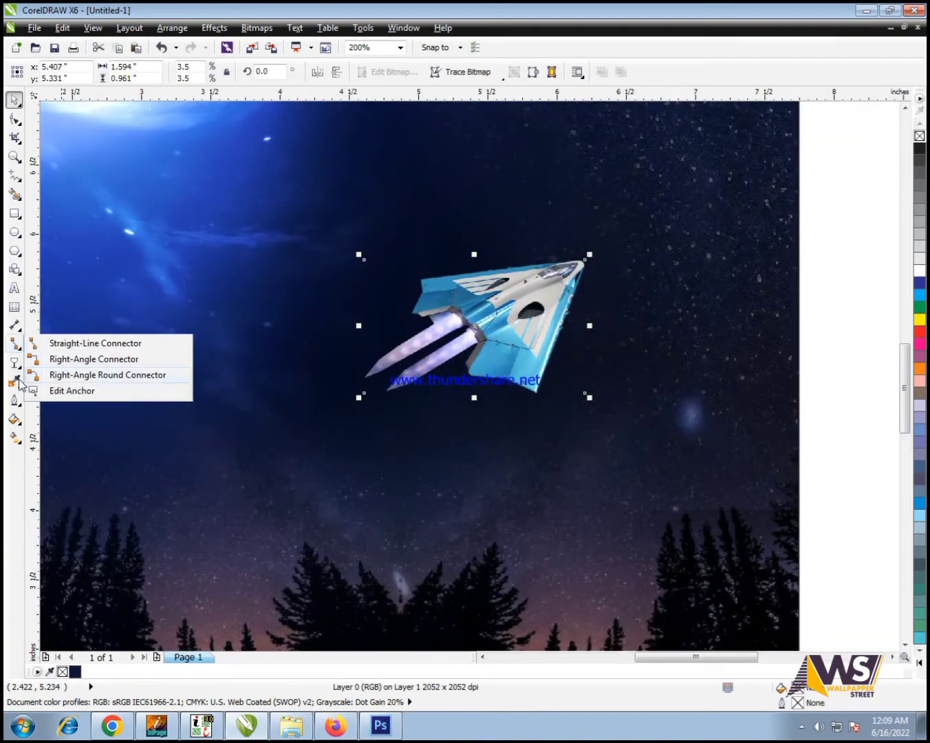
mouse_move(17, 364)
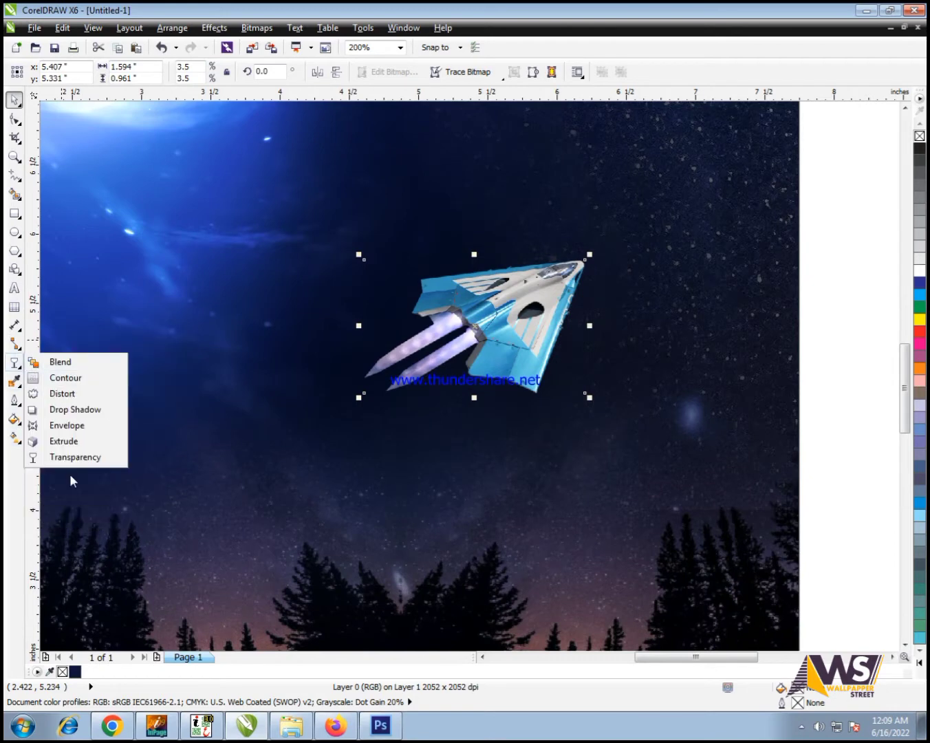
left_click(70, 457)
scroll(413, 355, "up", 2)
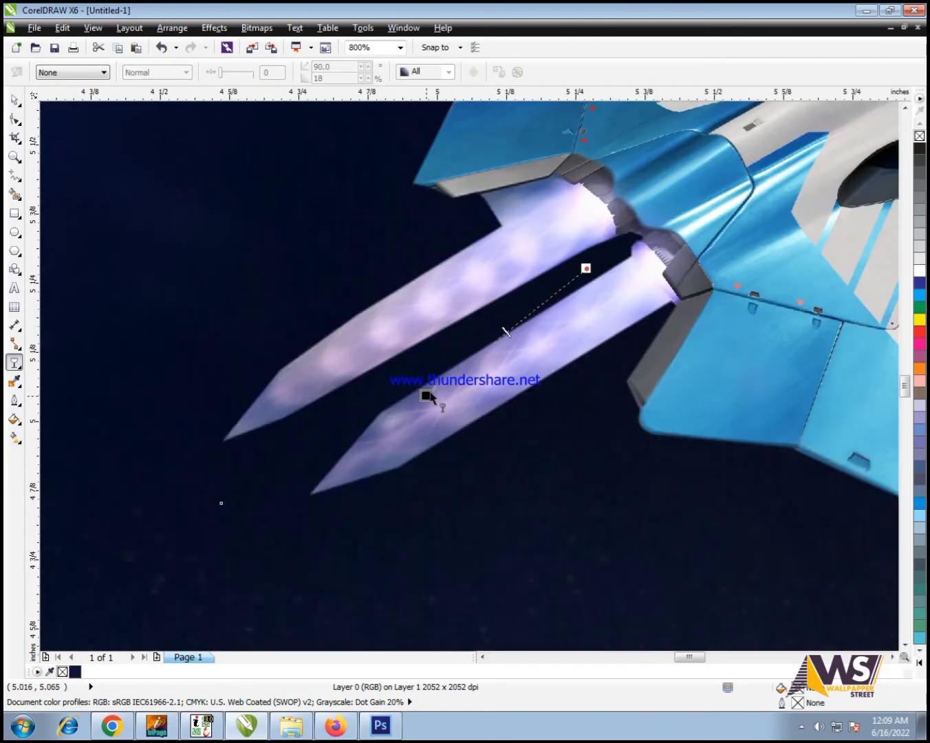
left_click_drag(586, 266, 350, 431)
left_click_drag(293, 469, 294, 469)
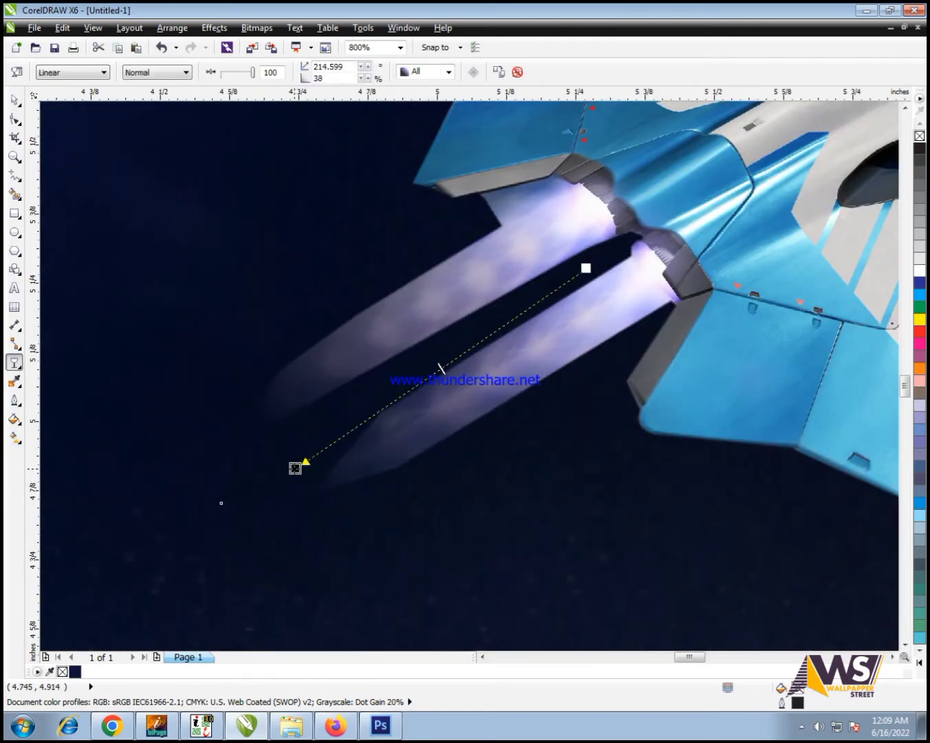
key("space")
scroll(407, 385, "down", 2)
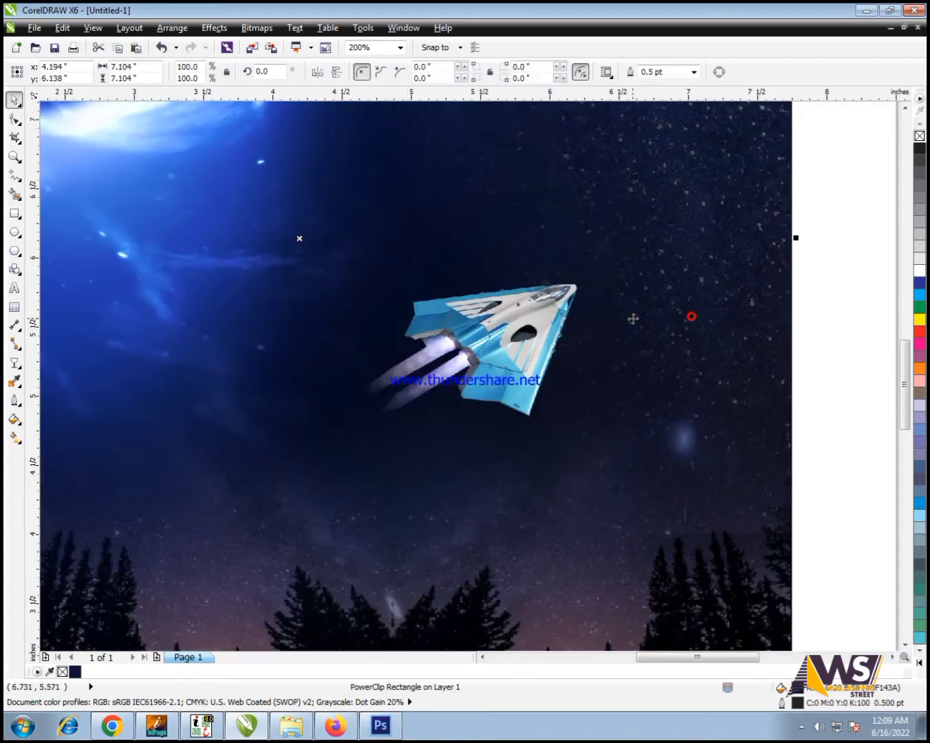
Convert the faded spaceship to a 200 dpi bitmap
scroll(506, 338, "down", 1)
left_click(213, 29)
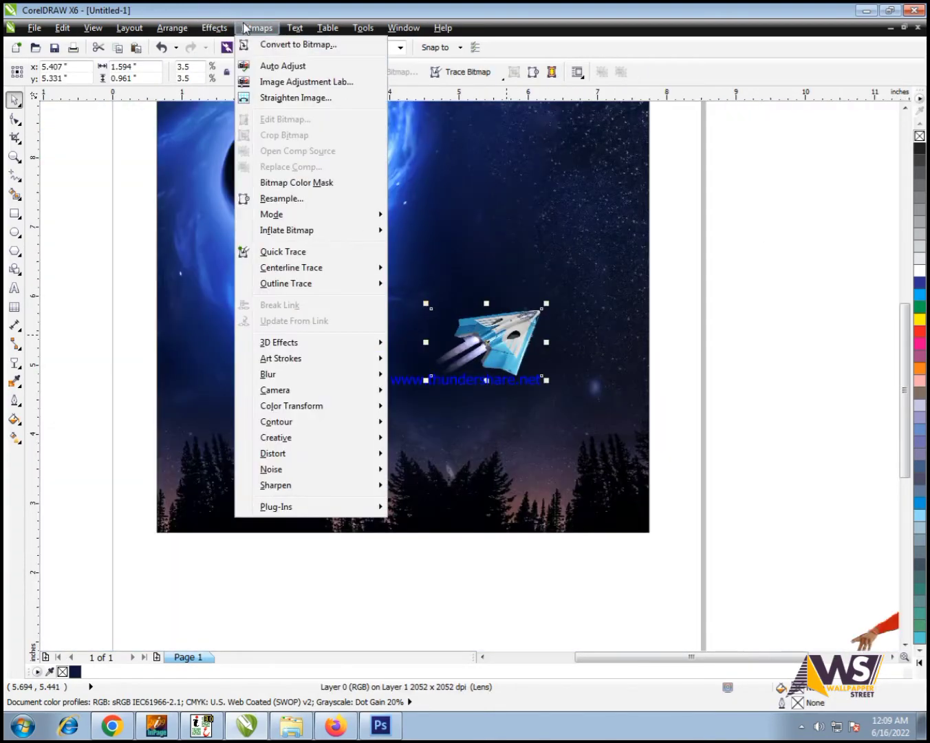
left_click(257, 40)
key("Return")
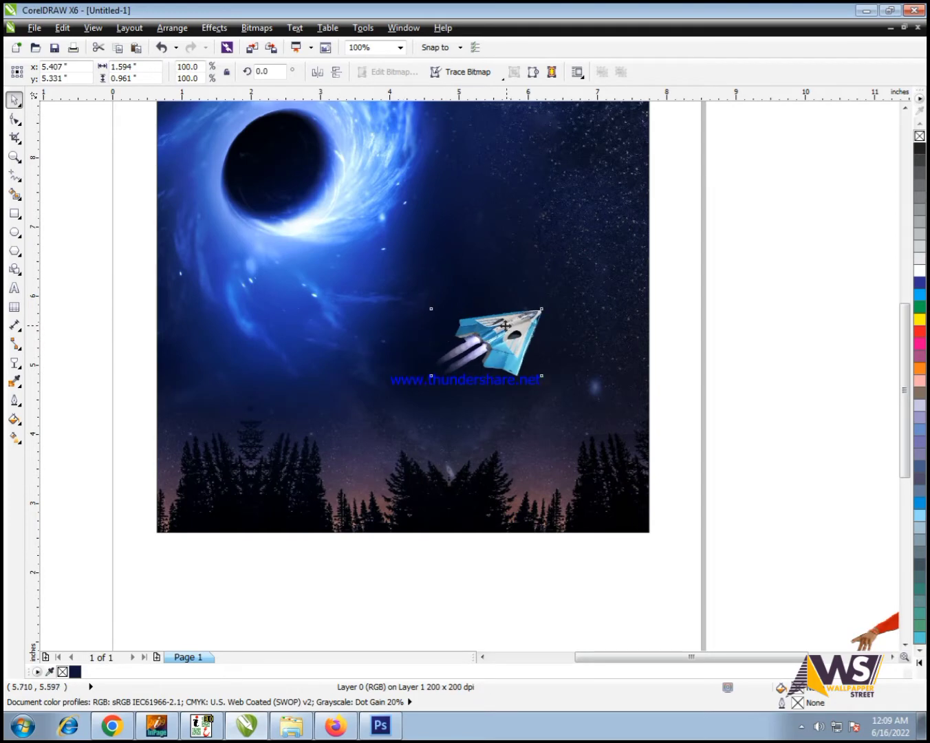
left_click(787, 354)
scroll(688, 370, "down", 1)
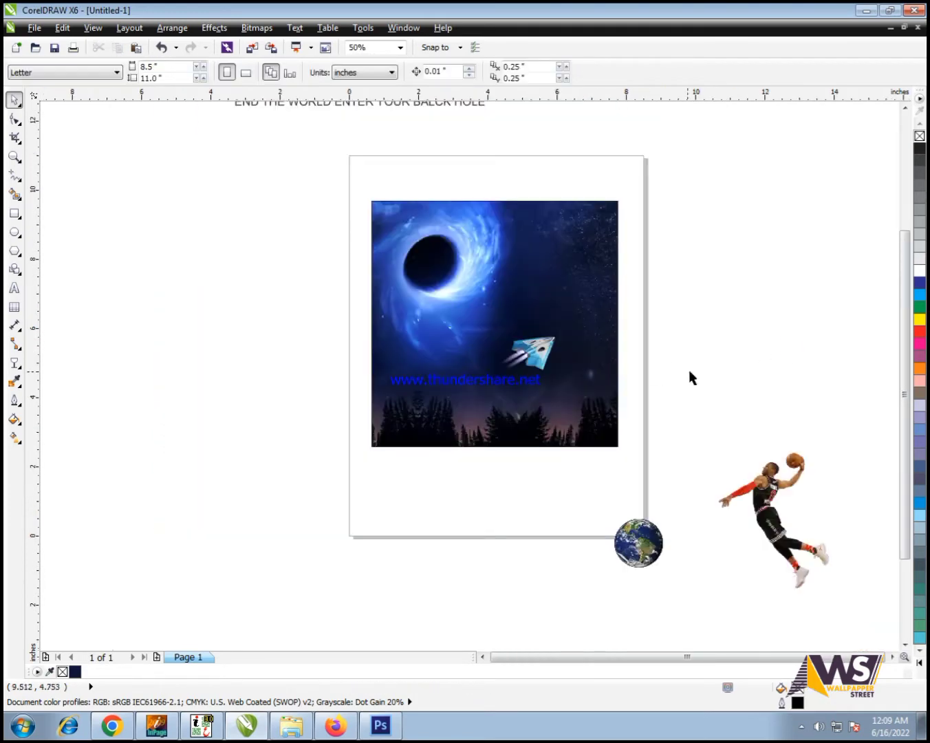
Edit the square's PowerClip contents and shrink the forest bitmap to the square's width along its lower edge
left_click(584, 374)
right_click(584, 374)
left_click(593, 71)
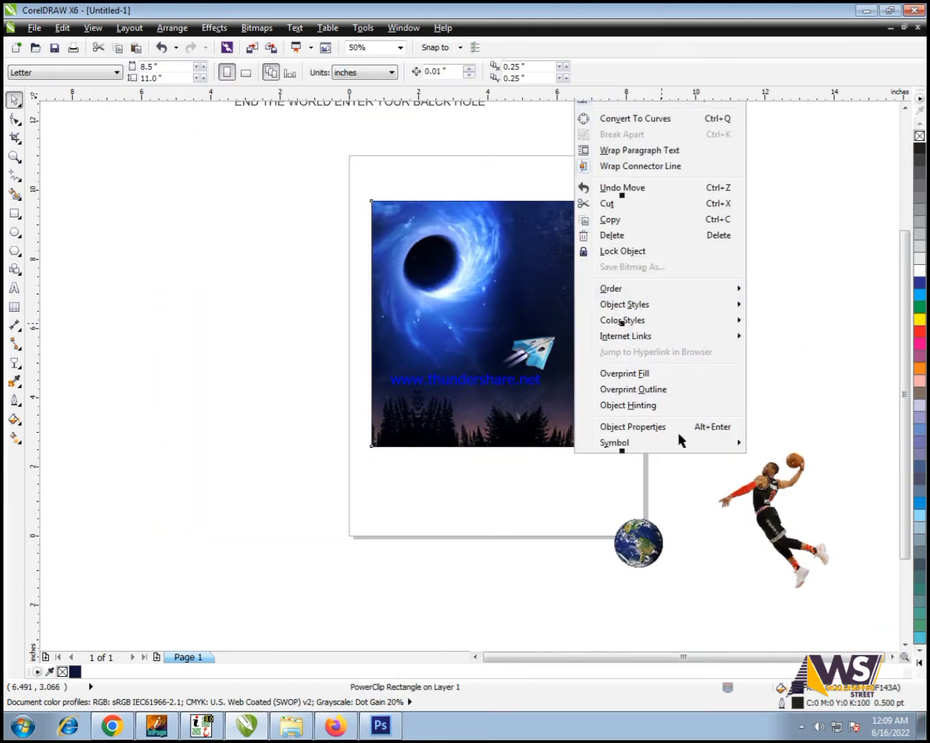
left_click_drag(717, 304, 197, 583)
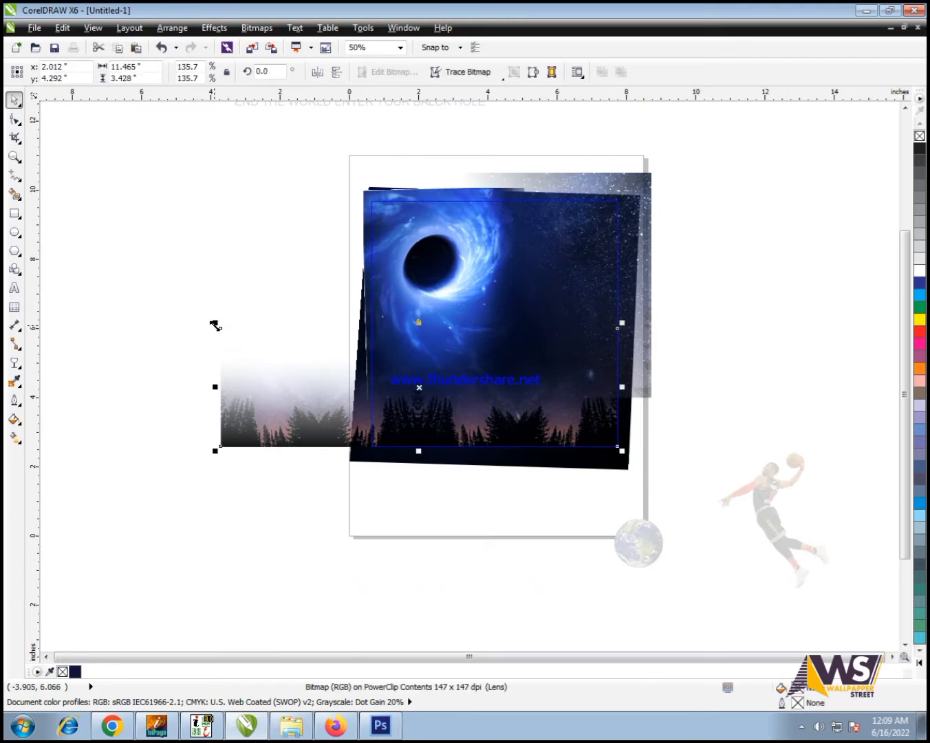
left_click_drag(216, 326, 374, 323)
left_click(221, 356)
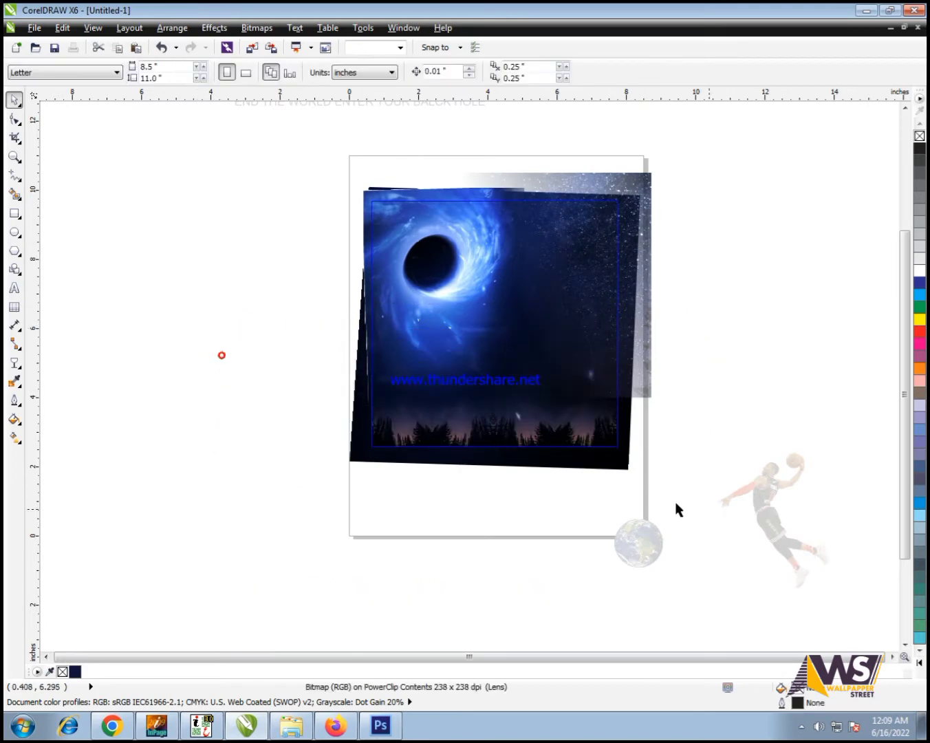
left_click(278, 487)
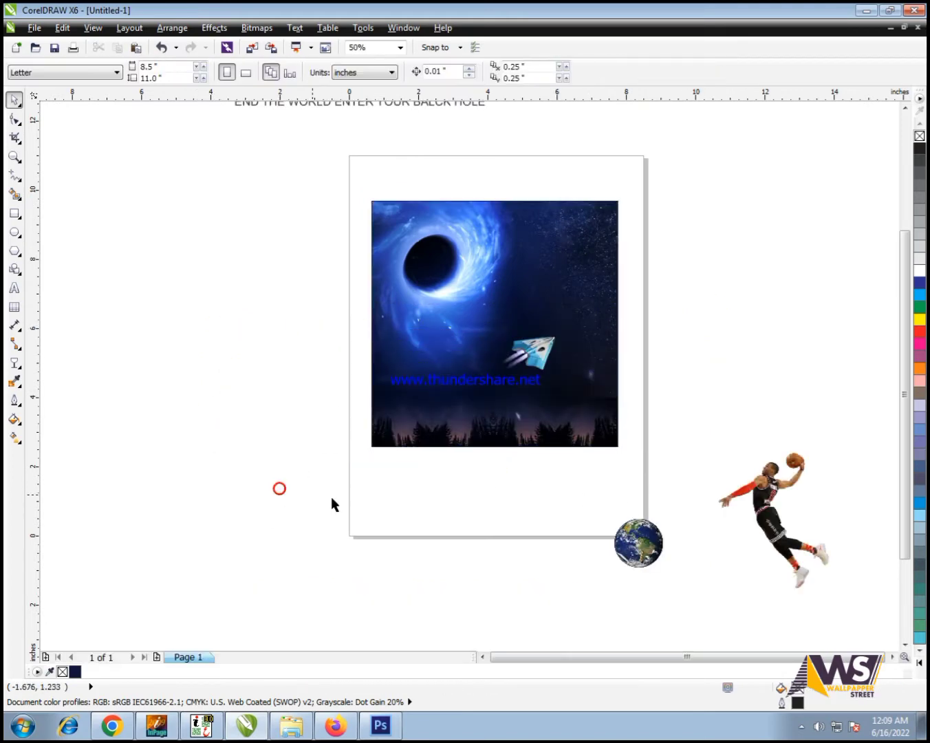
Move the spaceship slightly up and right in the dark sky
left_click(518, 324)
scroll(533, 358, "up", 2)
left_click(528, 354)
scroll(514, 375, "down", 4)
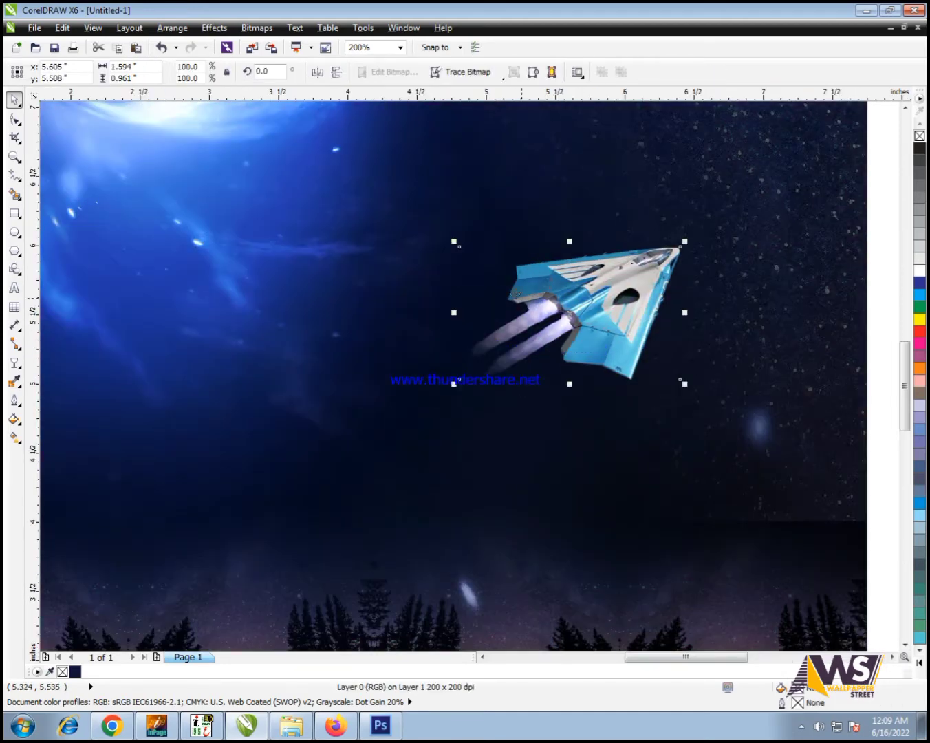
left_click(703, 367)
left_click_drag(681, 364, 652, 302)
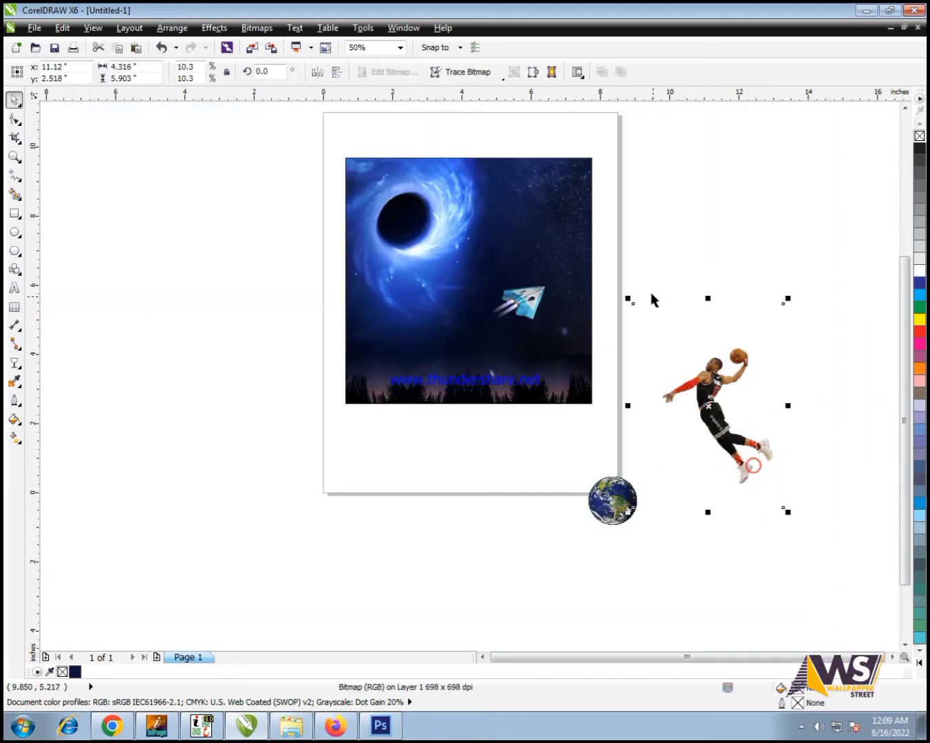
Move the Earth image slightly left and down at the page's lower edge
left_click(660, 271)
left_click_drag(593, 486, 556, 495)
left_click(725, 377)
scroll(566, 371, "down", 1)
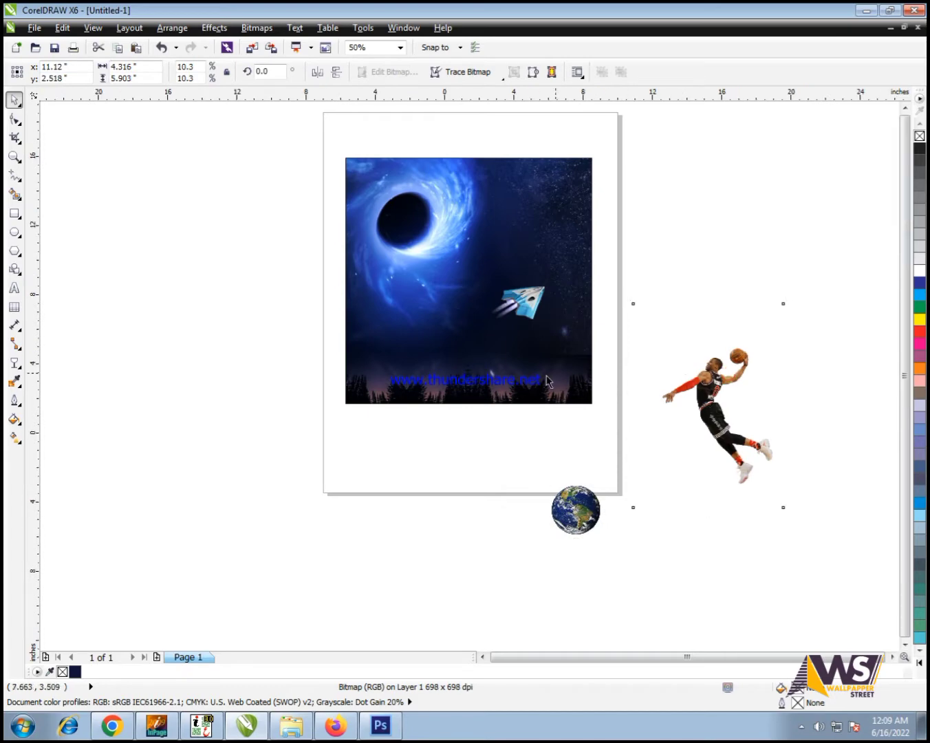
left_click_drag(760, 566, 293, 191)
key("F4")
left_click(162, 425)
key("super+d")
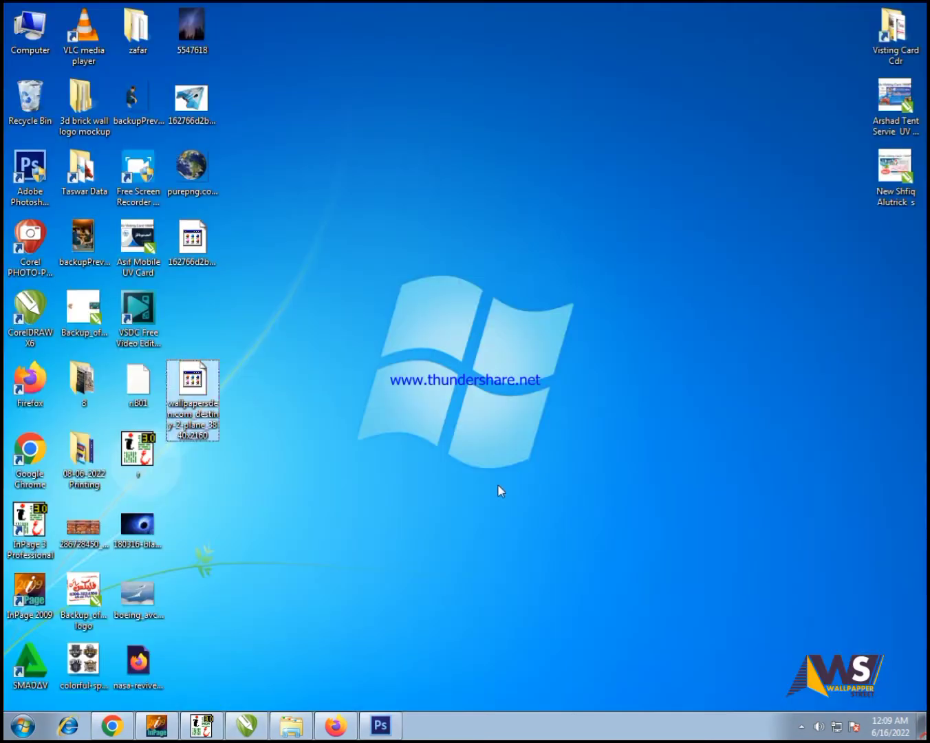
left_click(497, 484)
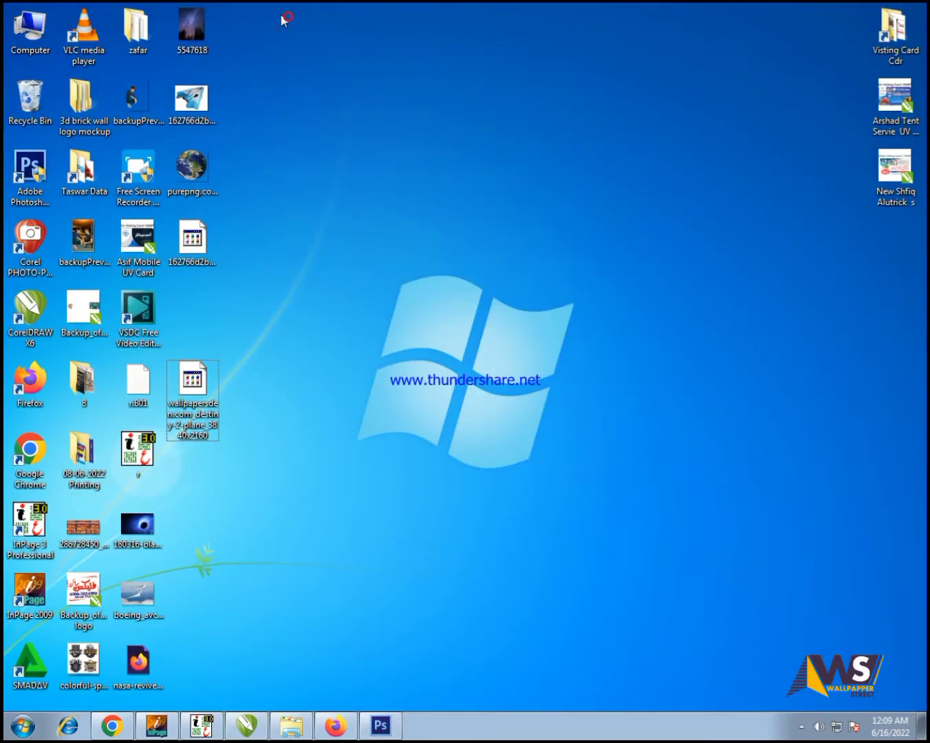
left_click(203, 38)
left_click(324, 599)
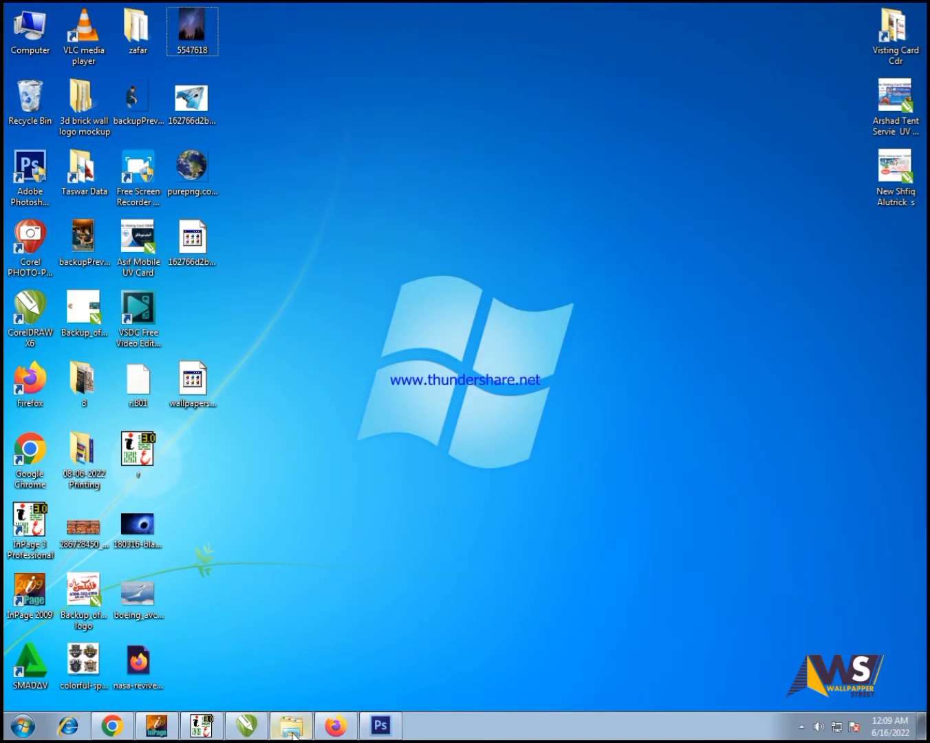
left_click(258, 730)
Shrink the basketball player to about 1.75 by 2.4 in and place him with one foot just above the spaceship's wing
left_click_drag(755, 400, 568, 236)
scroll(519, 314, "up", 2)
left_click_drag(561, 320, 497, 412)
scroll(497, 411, "up", 2)
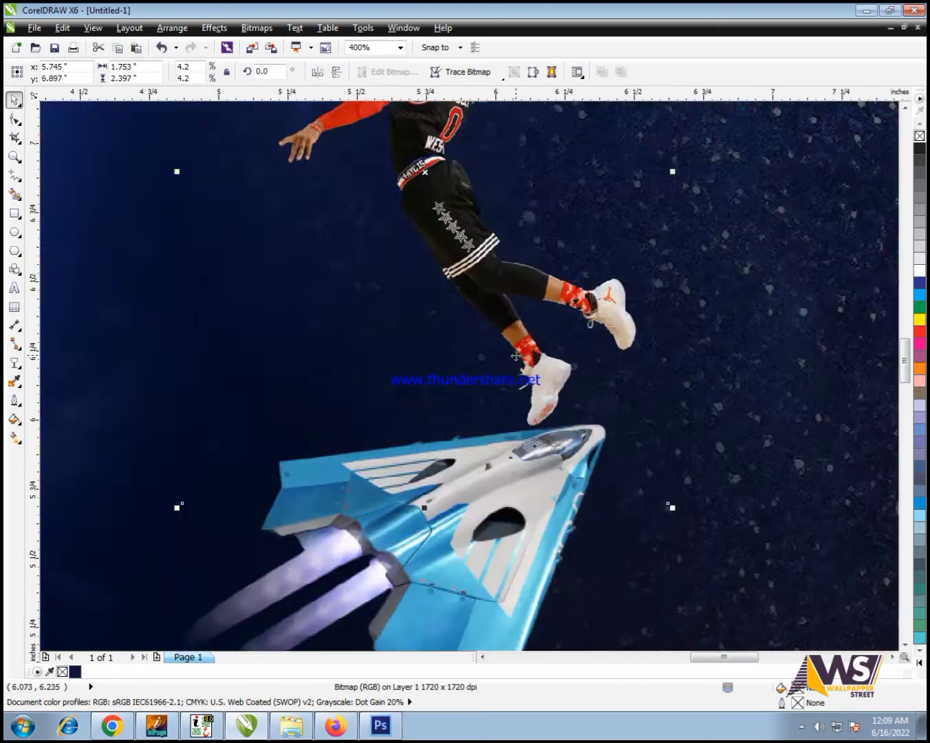
left_click_drag(517, 356, 470, 442)
left_click_drag(492, 378, 462, 351)
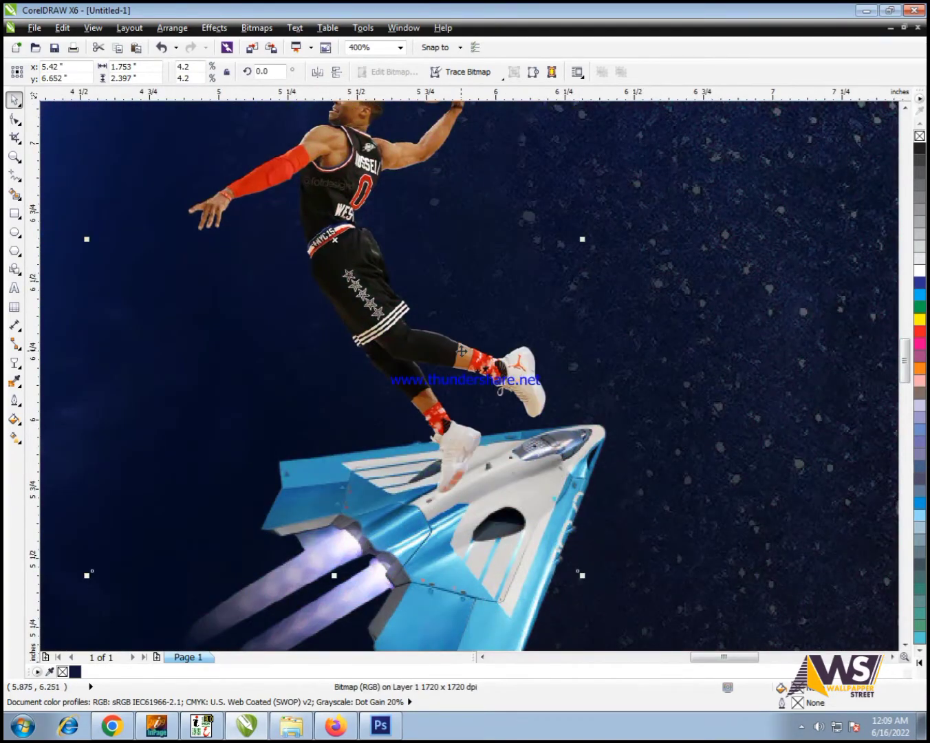
scroll(484, 376, "down", 2)
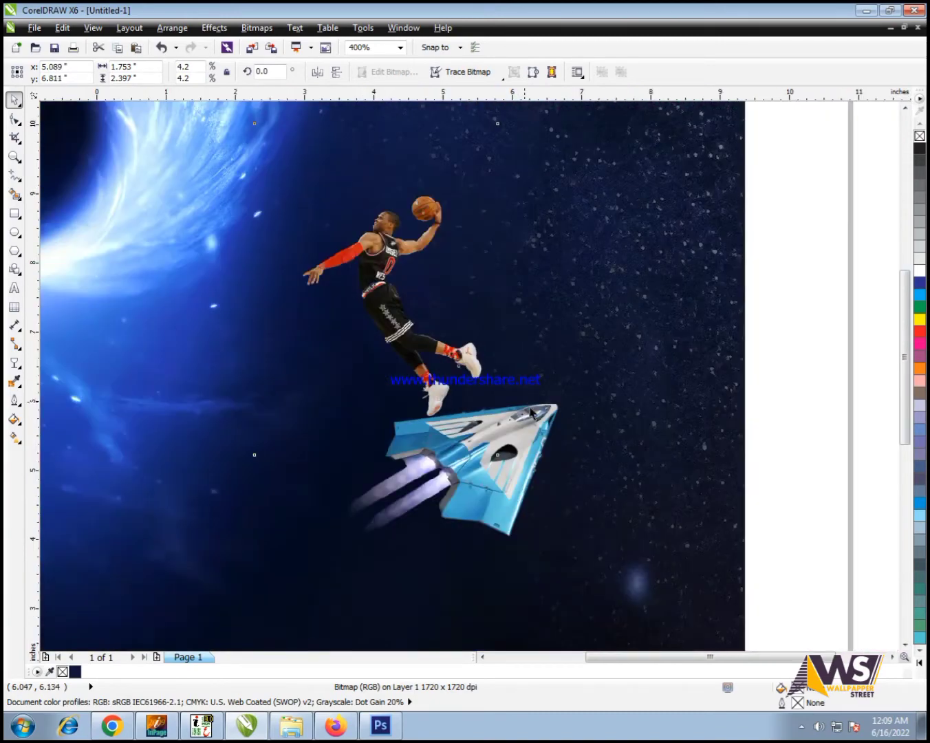
Enlarge the player and spaceship together to about 3.7 by 5.04 in and move them up closer to the black hole
left_click(492, 467)
left_click(797, 201)
left_click_drag(798, 200, 402, 481)
left_click_drag(550, 279, 531, 226)
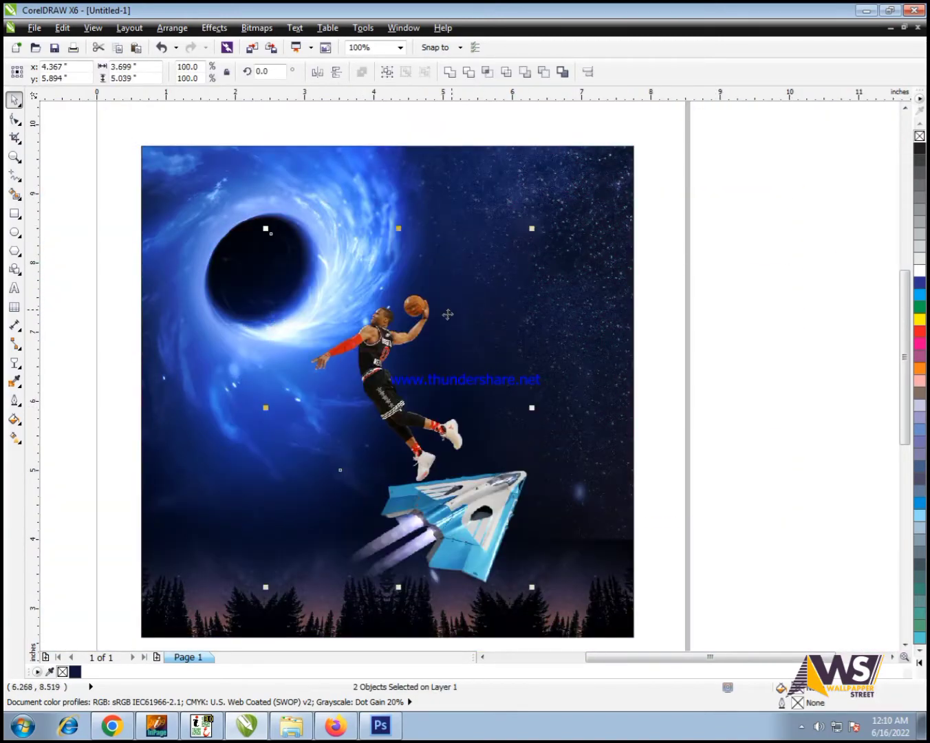
left_click_drag(392, 404, 398, 362)
left_click(414, 370)
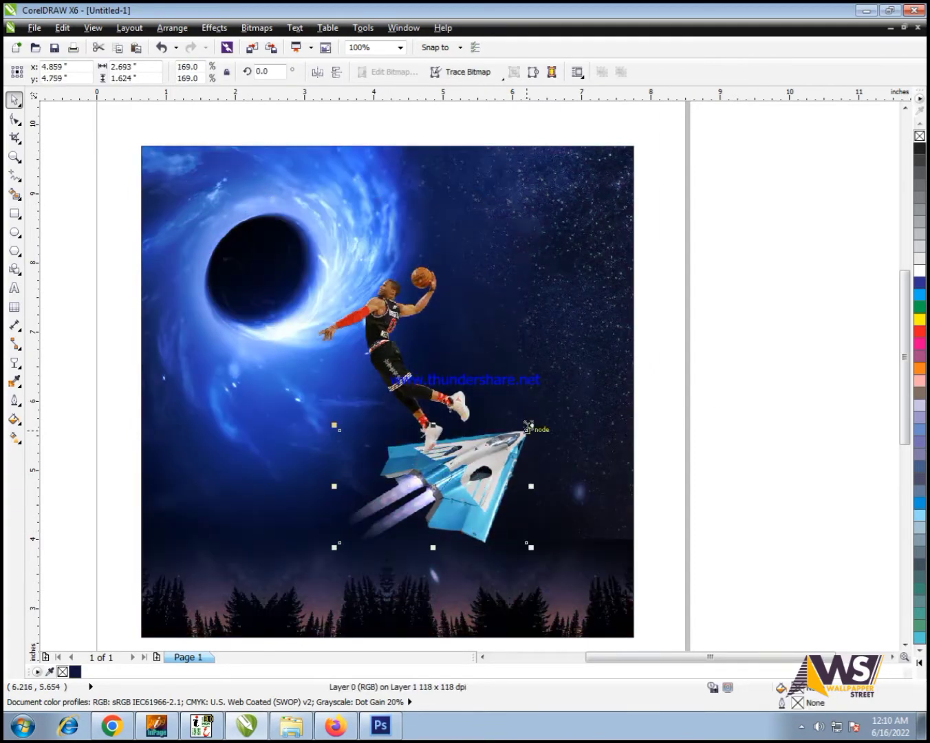
Shrink the spaceship to about 2.53 by 1.52 in, keeping it beneath the player's feet
left_click_drag(527, 425, 520, 436)
left_click(651, 411)
left_click(364, 381)
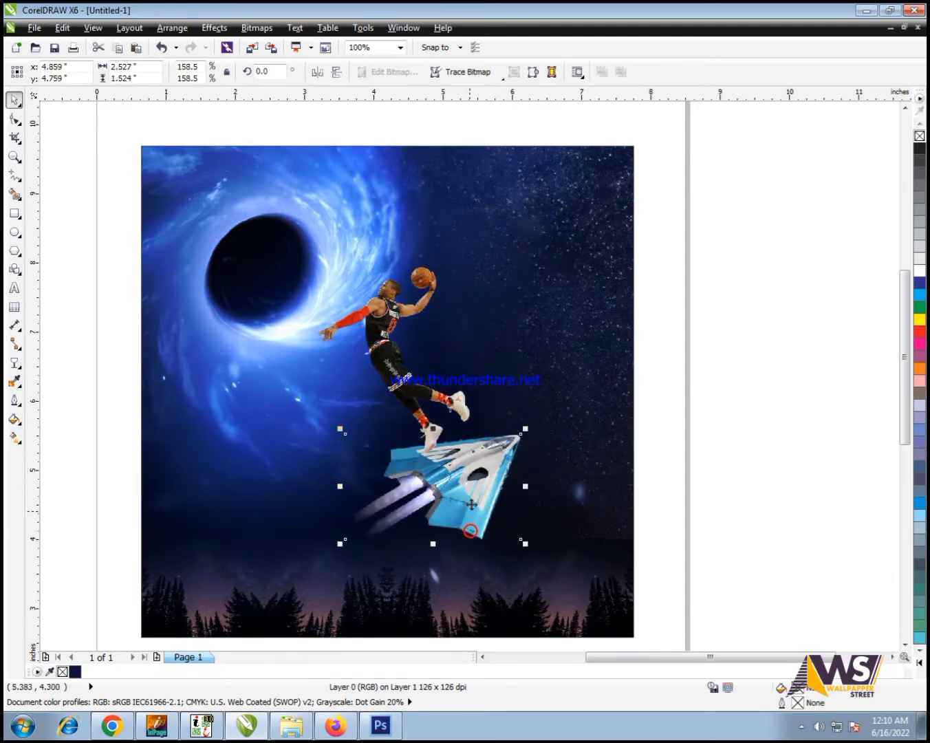
left_click(256, 28)
left_click(275, 43)
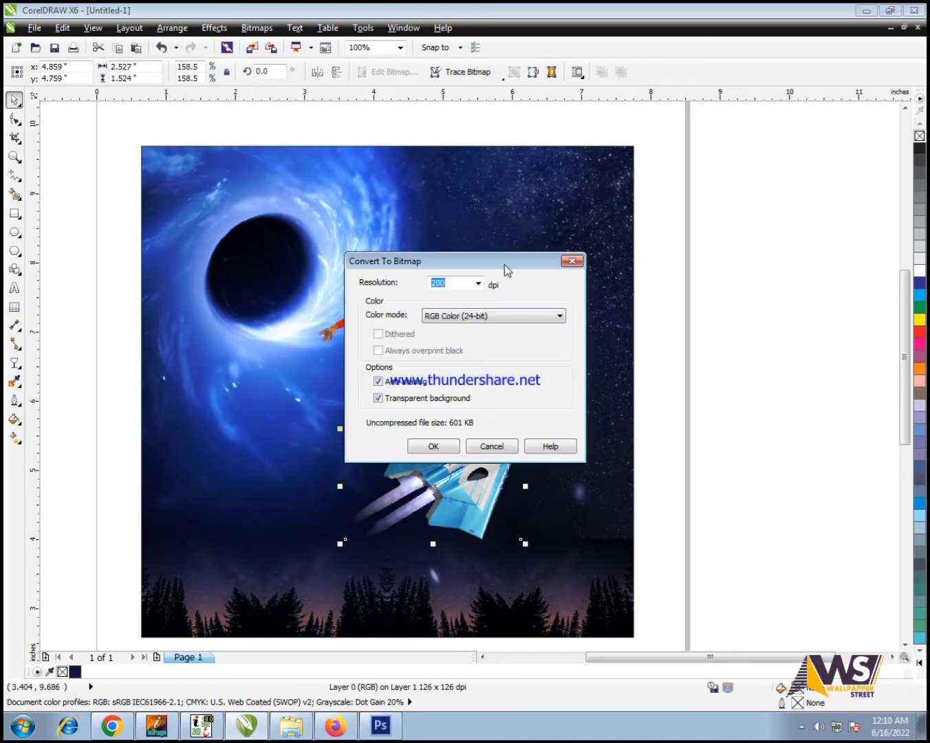
left_click(570, 263)
key("ctrl+e")
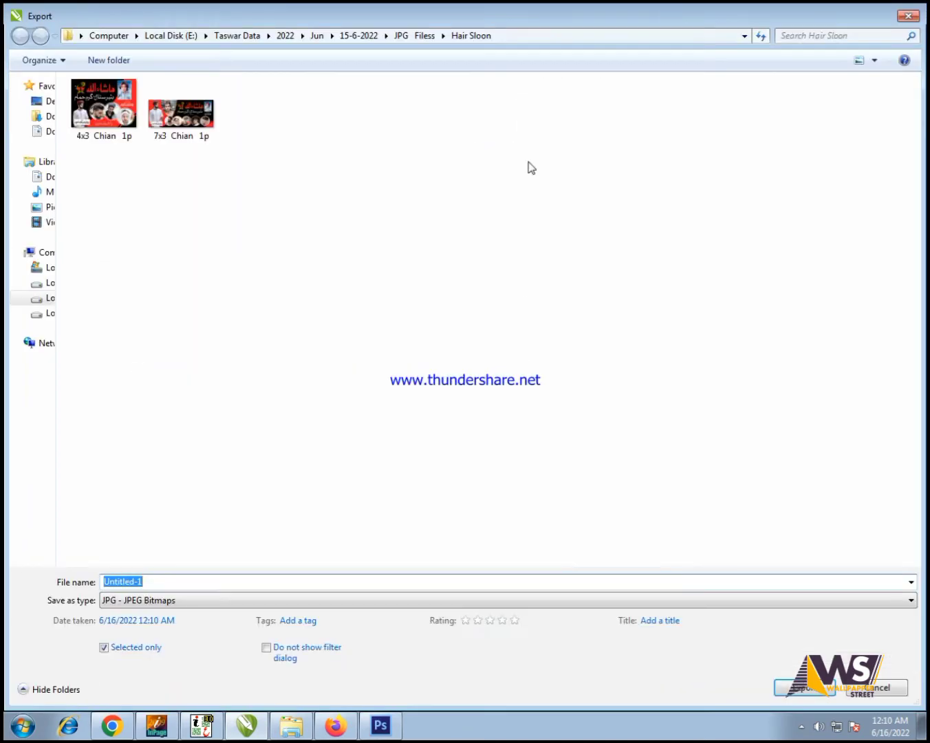
left_click(916, 19)
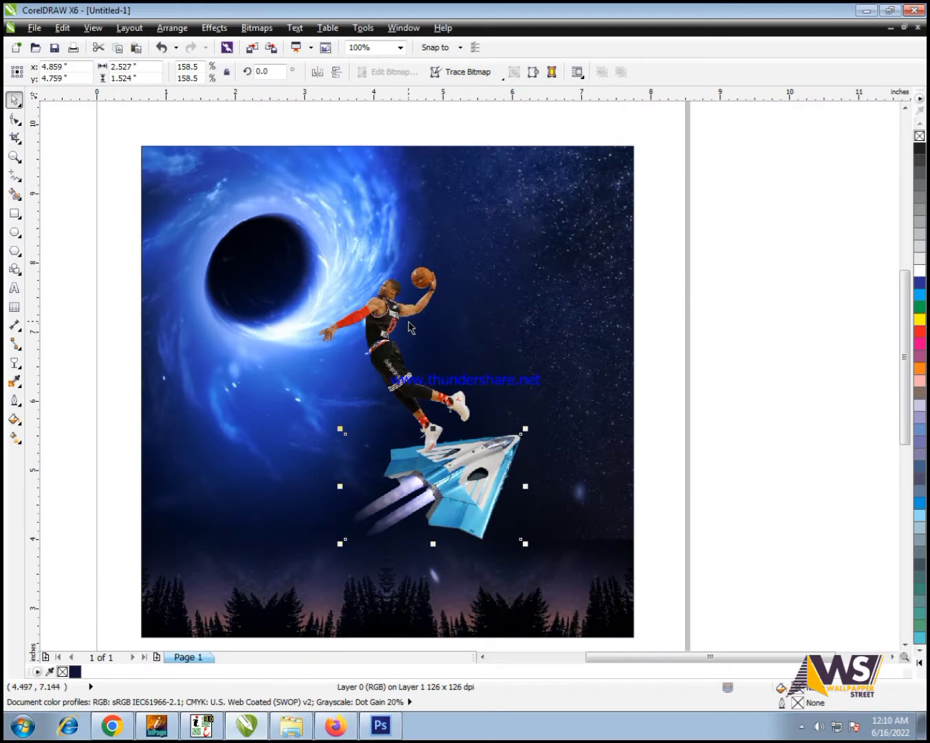
Shrink the spaceship to about 2.37 by 1.43 in and move it slightly down and right, clear of the player's foot
key("ctrl+z")
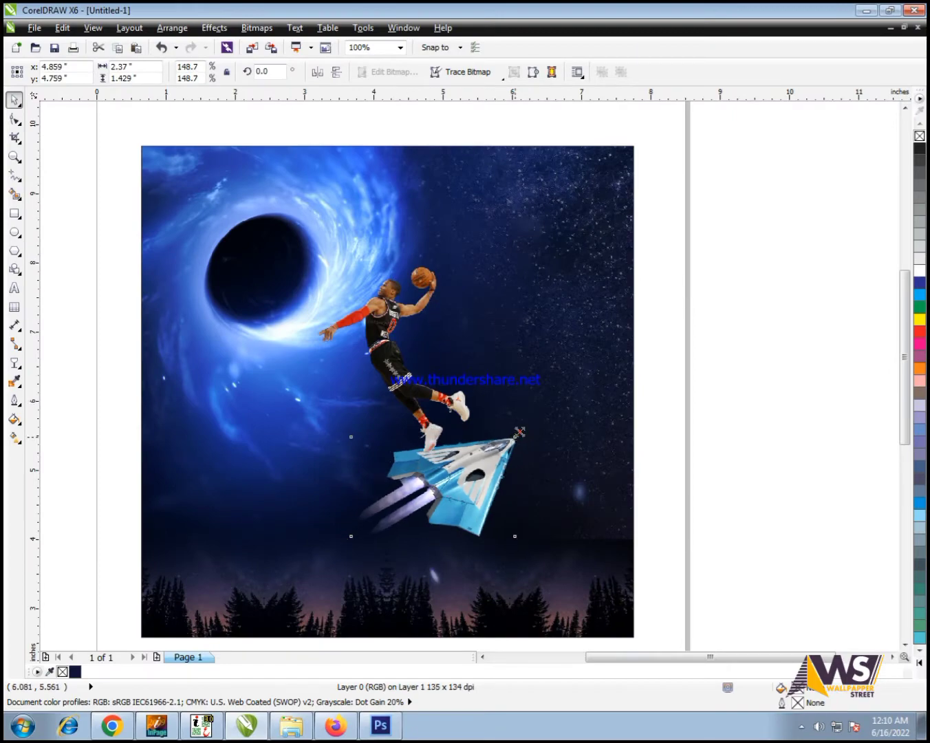
left_click(374, 386)
scroll(375, 387, "up", 1)
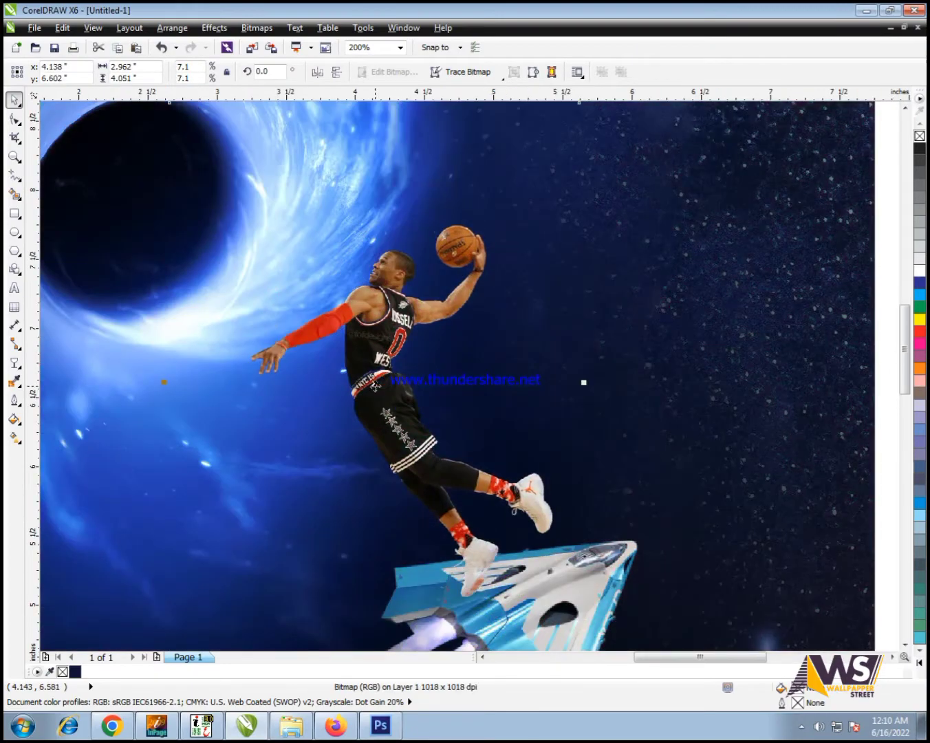
scroll(375, 386, "down", 1)
left_click(487, 547)
left_click(486, 547)
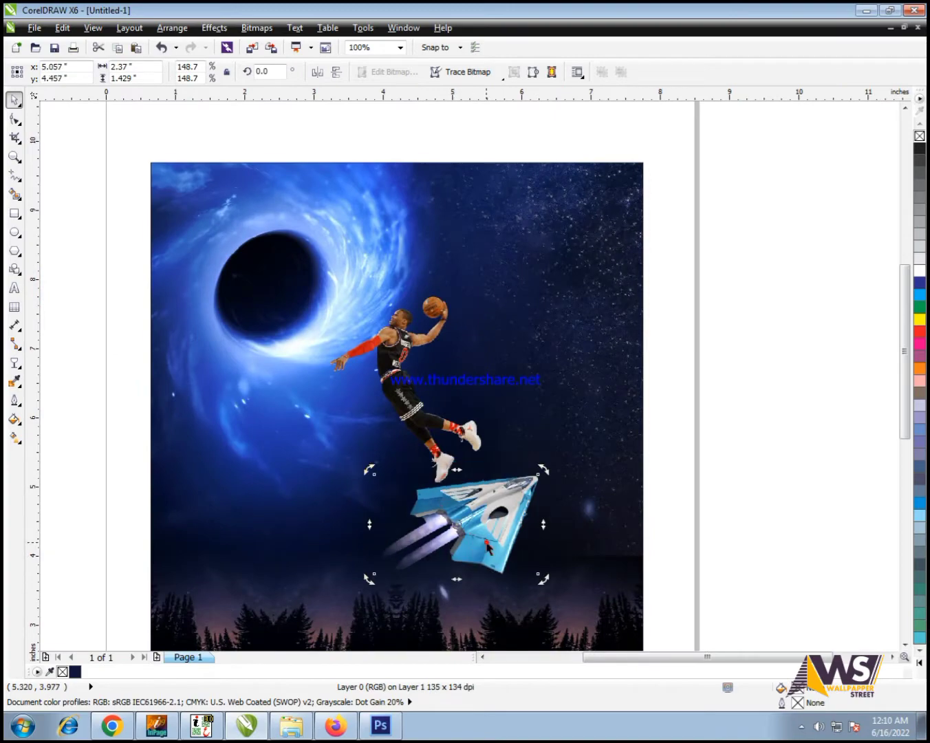
Move the basketball player down and right onto the spaceship's wing and enlarge him slightly
left_click(450, 454)
mouse_move(425, 402)
left_mouse_down()
mouse_move(444, 429)
mouse_move(437, 419)
left_mouse_up()
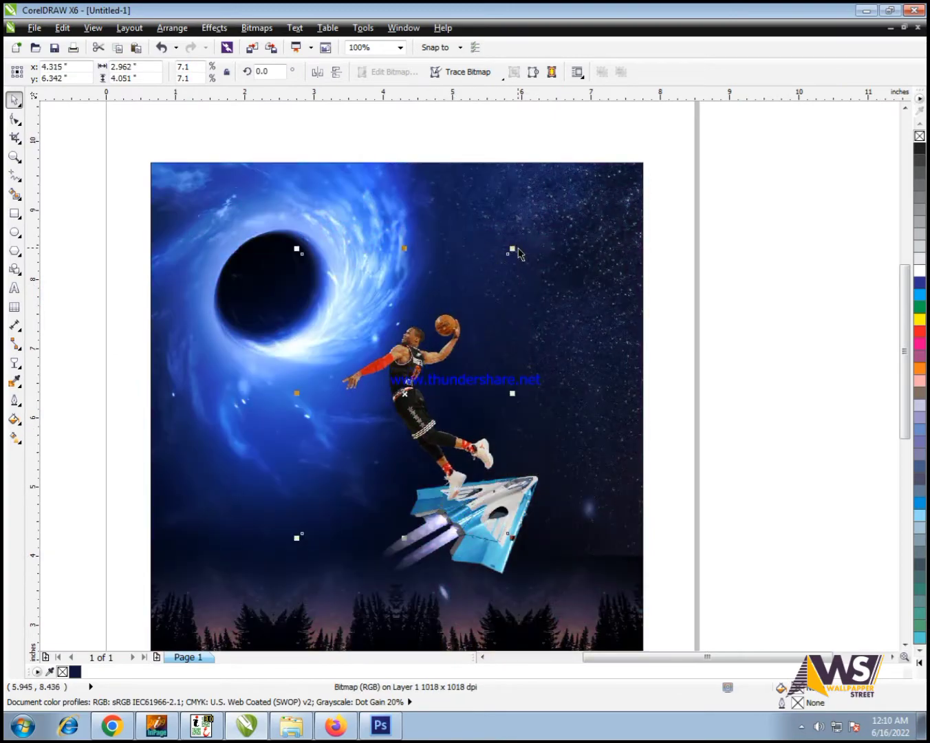
key("ctrl+z")
left_click_drag(513, 249, 544, 240)
Move the player and spaceship together left, so the player's outstretched arm reaches the glow below the black hole
left_click(468, 530, "shift")
left_click(462, 465, "shift")
left_click(470, 560, "shift")
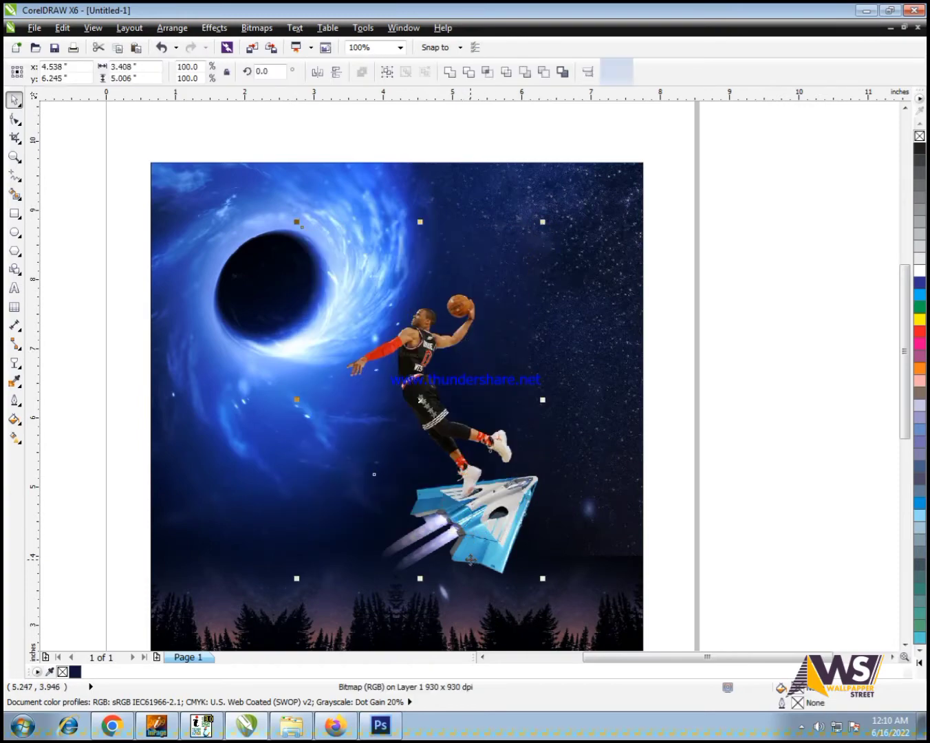
left_click_drag(448, 427, 399, 431)
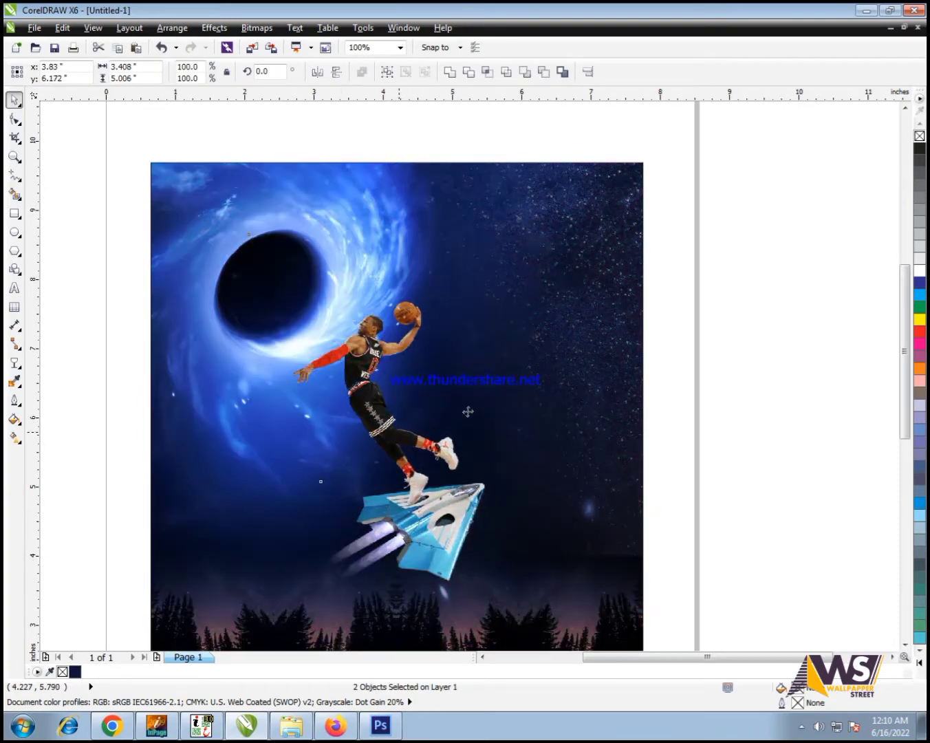
left_click_drag(469, 412, 472, 408)
Shrink the spaceship further and place it just below and right of the player's lower foot
left_click(704, 282)
left_click(489, 521)
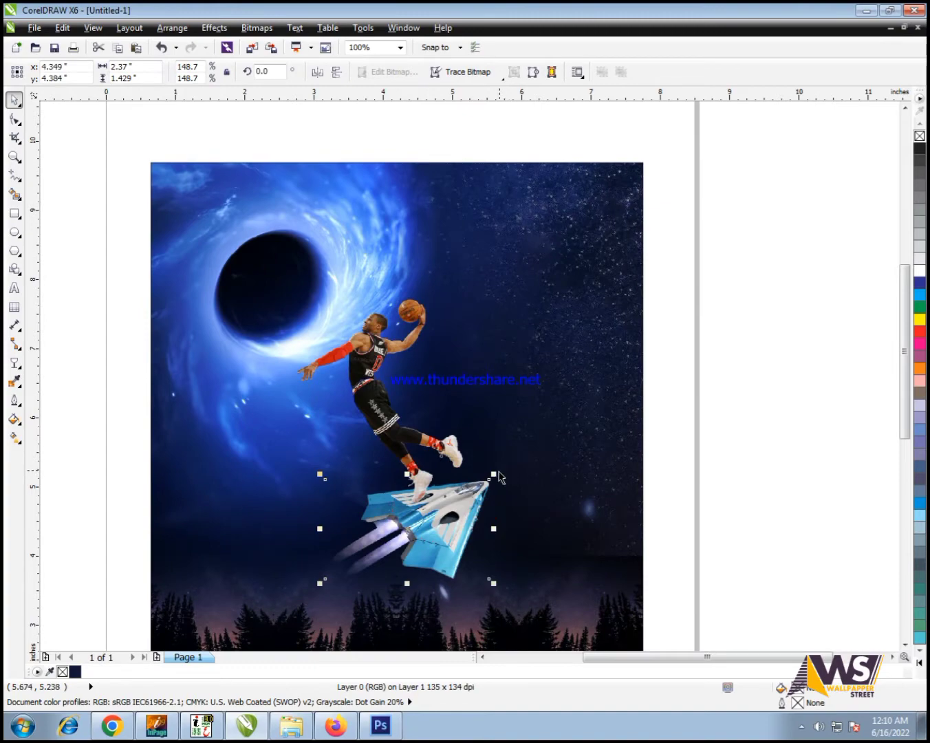
left_click_drag(494, 474, 477, 487)
left_click_drag(399, 527, 460, 577)
key("ctrl+z")
left_click_drag(463, 577, 443, 564)
left_click(671, 385)
Move the Earth image from below the page onto the player's basketball and shrink it to about 0.61 in across
scroll(610, 314, "down", 1)
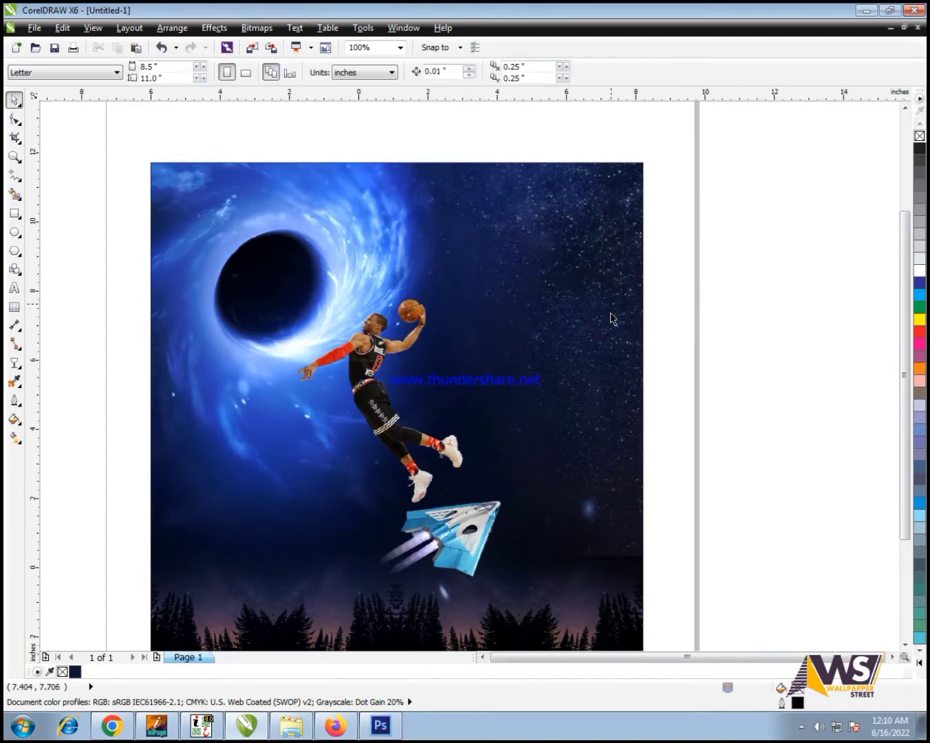
scroll(613, 319, "down", 2)
left_click_drag(587, 573, 495, 271)
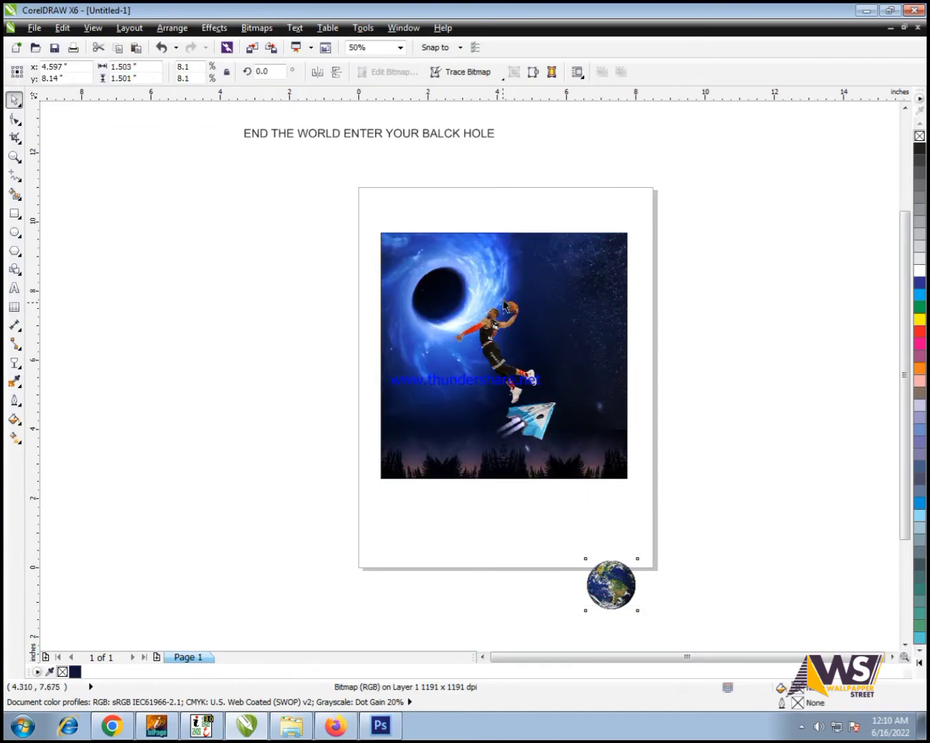
scroll(503, 305, "up", 4)
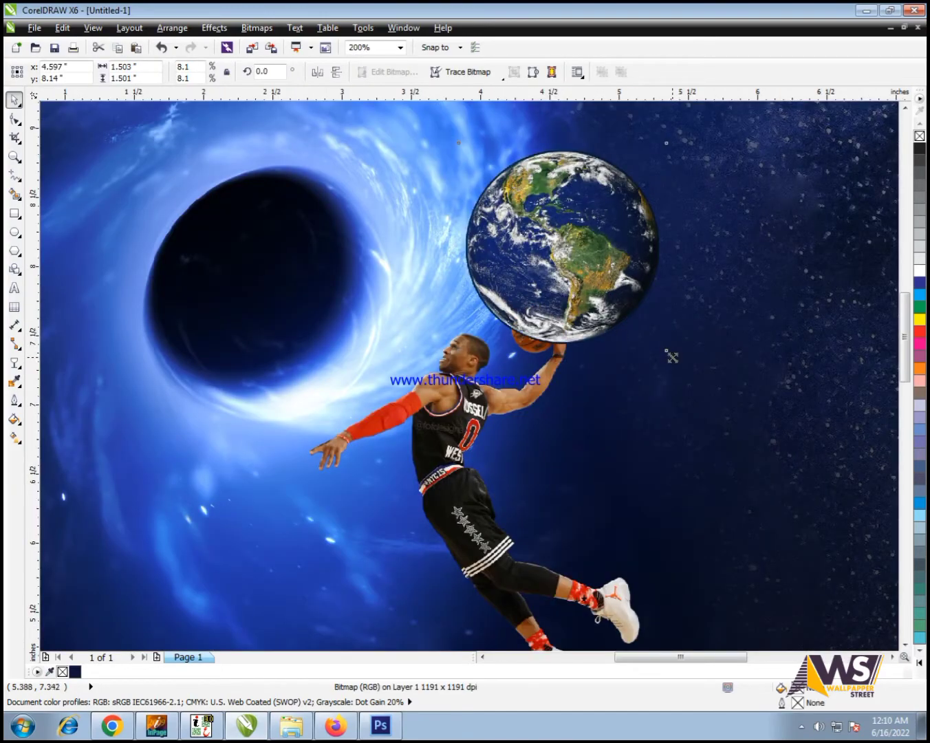
left_click_drag(673, 357, 605, 332)
scroll(554, 215, "up", 2)
scroll(584, 238, "down", 1)
left_click_drag(597, 250, 540, 389)
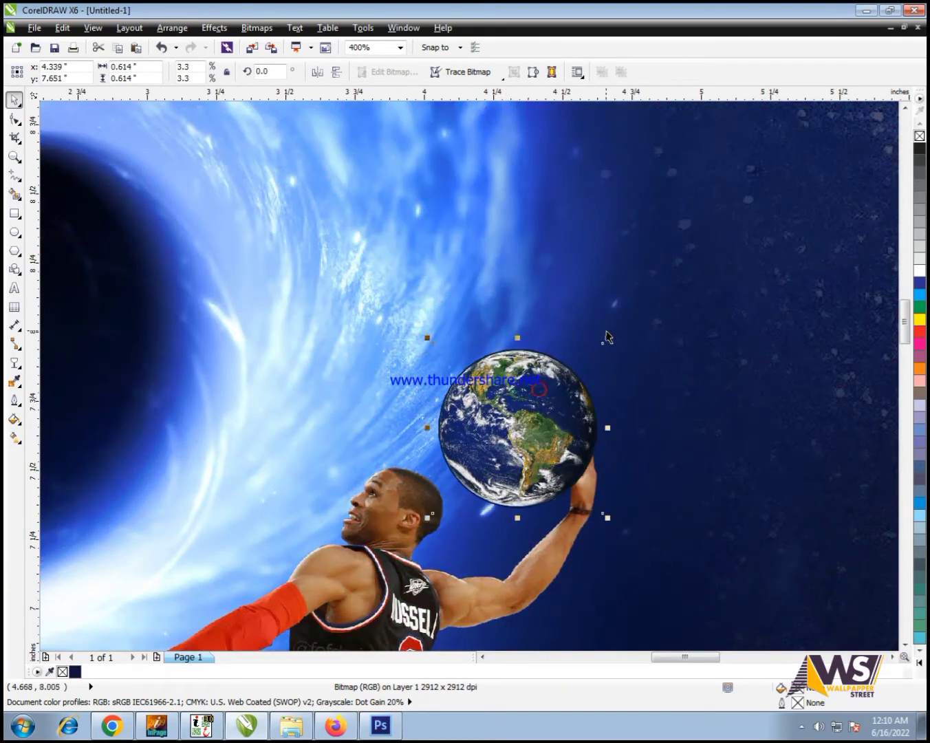
Reduce the Earth to about 0.575 in across and nudge it to cover the basketball in the player's raised hand
left_click_drag(608, 337, 601, 342)
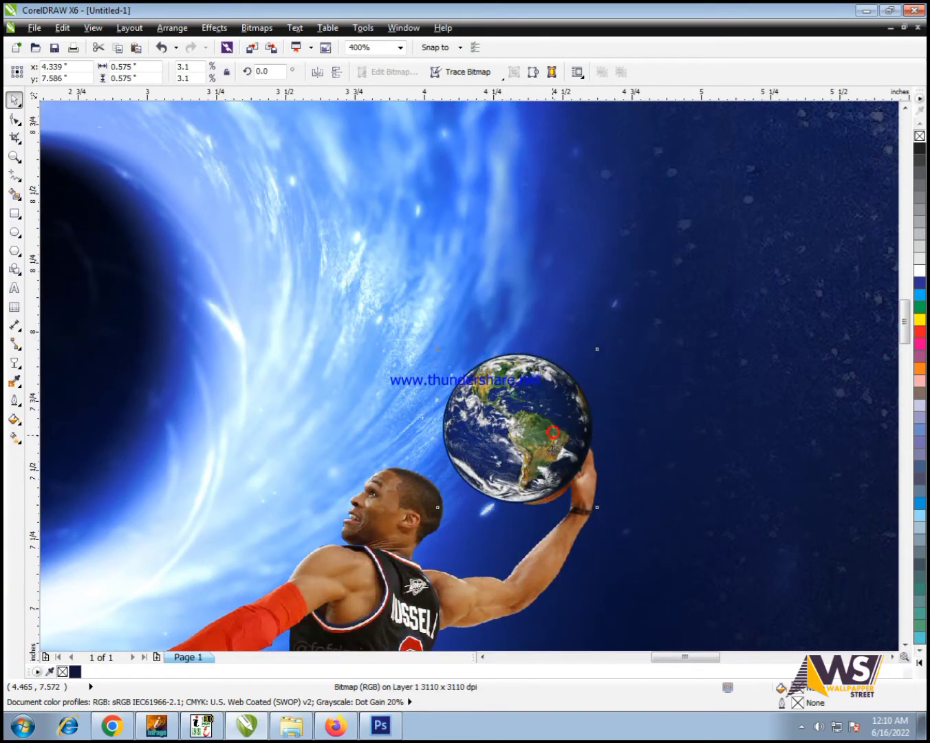
left_click_drag(552, 449, 551, 444)
scroll(511, 342, "down", 2)
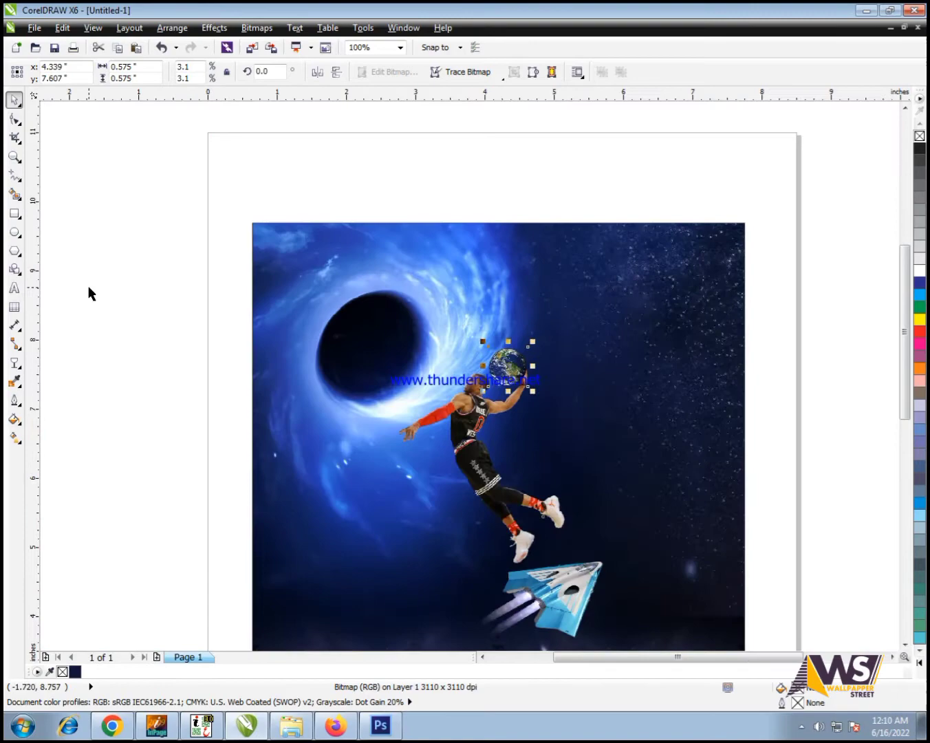
left_click(182, 268)
left_click(516, 358)
scroll(520, 350, "up", 4)
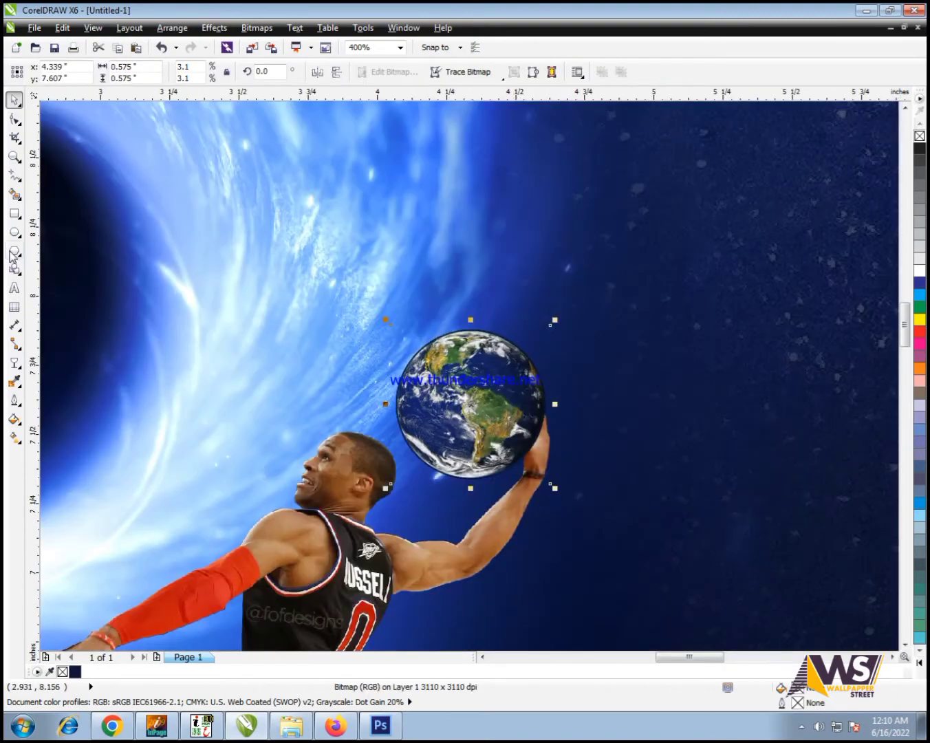
scroll(522, 303, "down", 4)
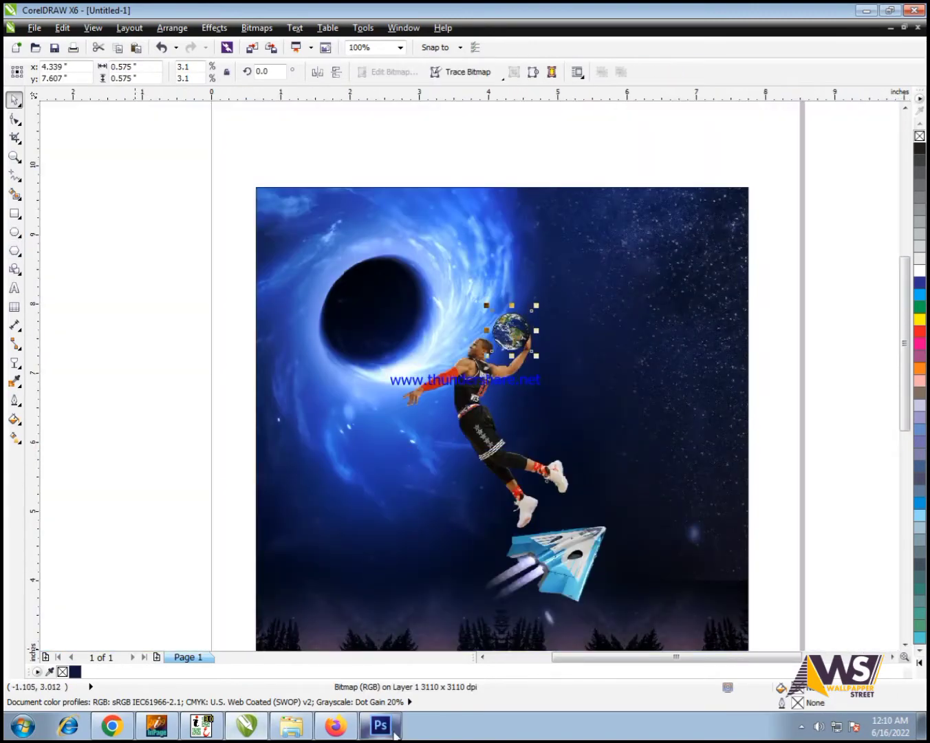
Switch to Photoshop and open the image 180316-black-hole-ac-1132p from the Desktop
left_click(394, 734)
key("ctrl+o")
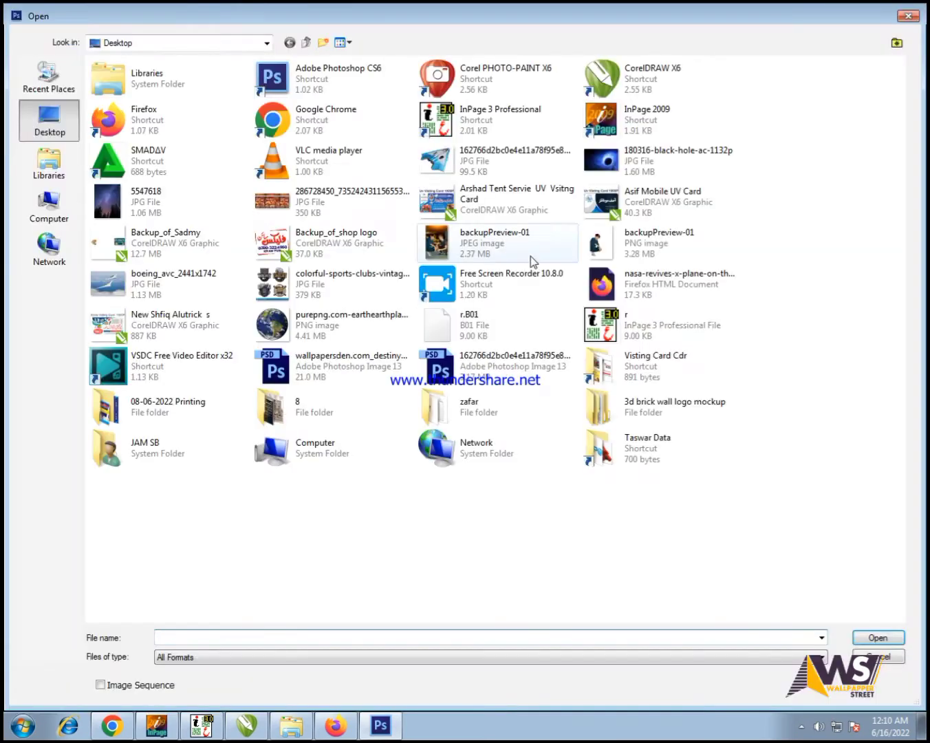
left_click(172, 282)
left_click(622, 151)
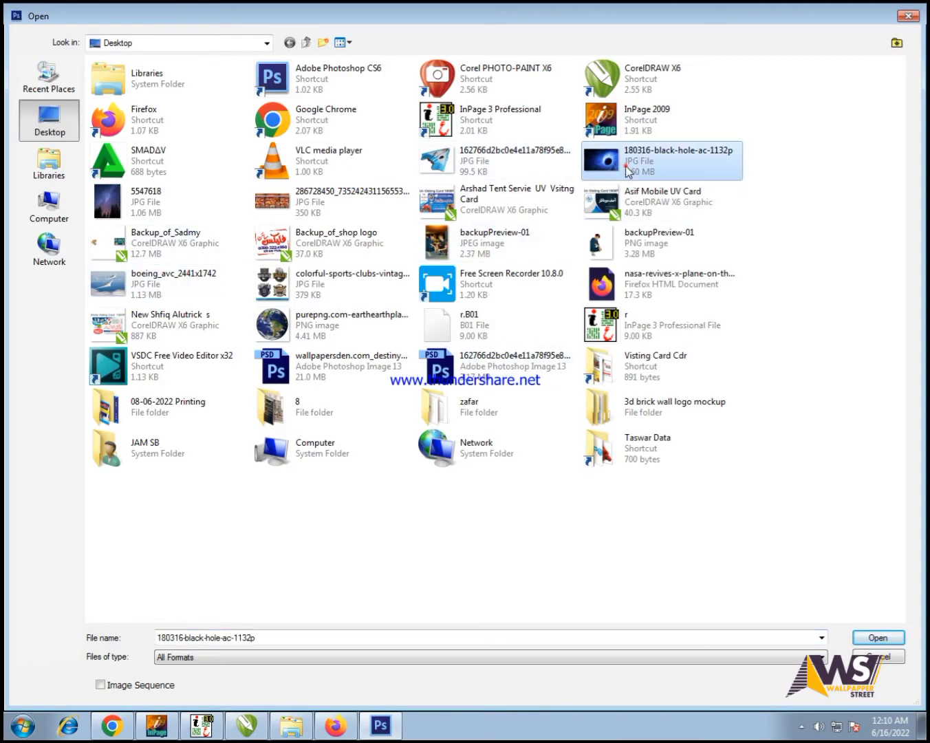
double_click(625, 165)
key("ctrl+plus")
key("ctrl+plus")
key("ctrl+plus")
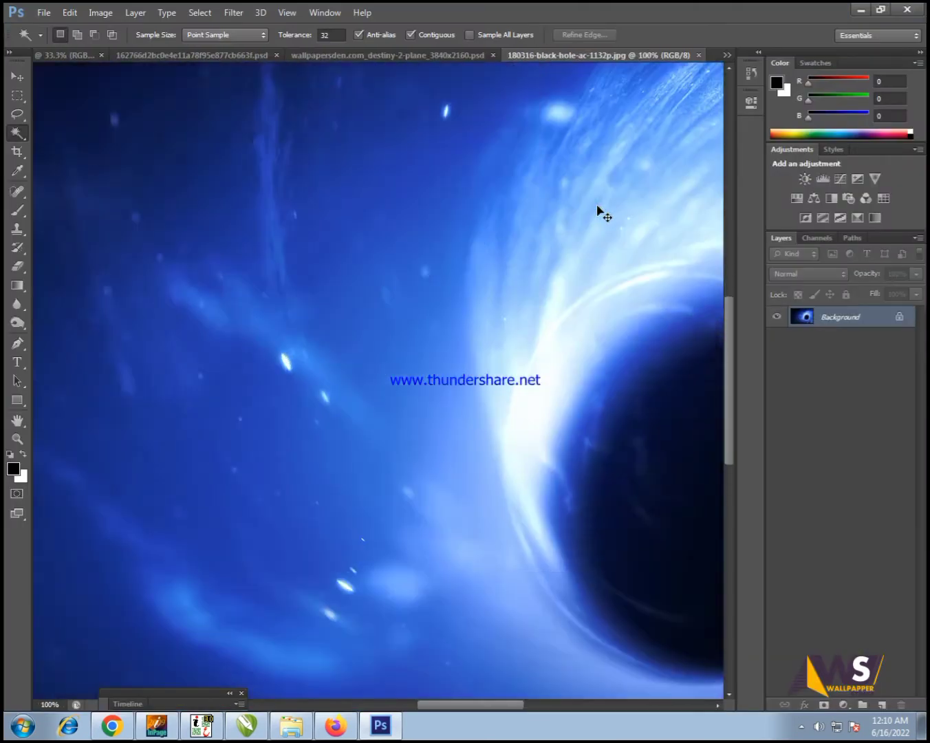
left_click(396, 287)
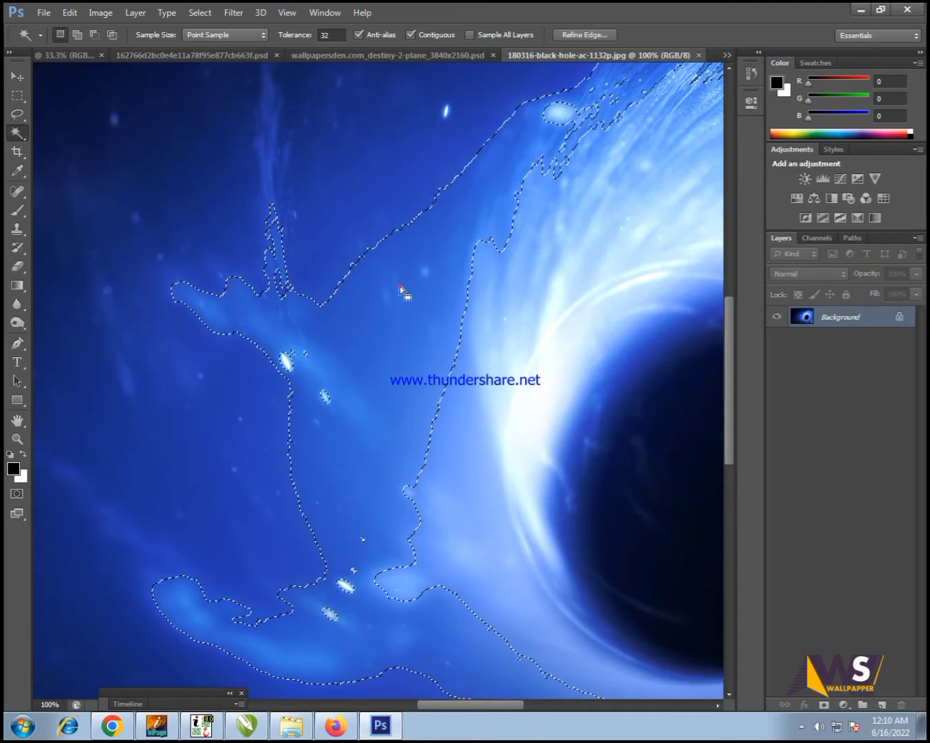
key("ctrl+d")
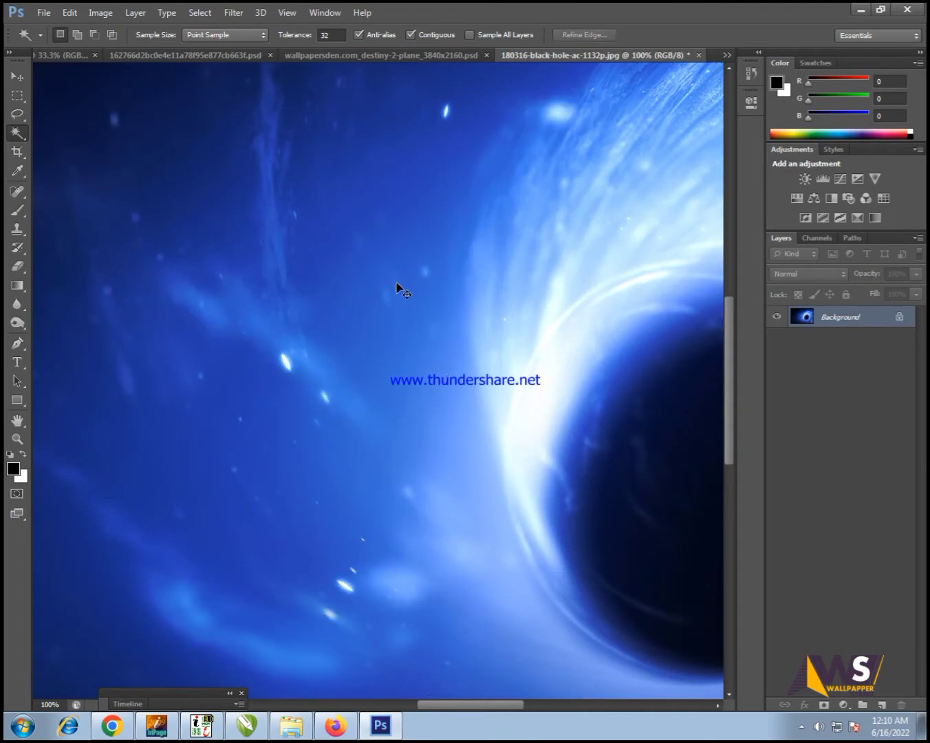
Make a circular selection with a 20 px feather over the bright streaks above the black hole's upper-left rim
key("ctrl+minus")
key("ctrl+plus")
key("ctrl+plus")
left_click_drag(397, 293, 41, 412)
left_click_drag(390, 467, 273, 583)
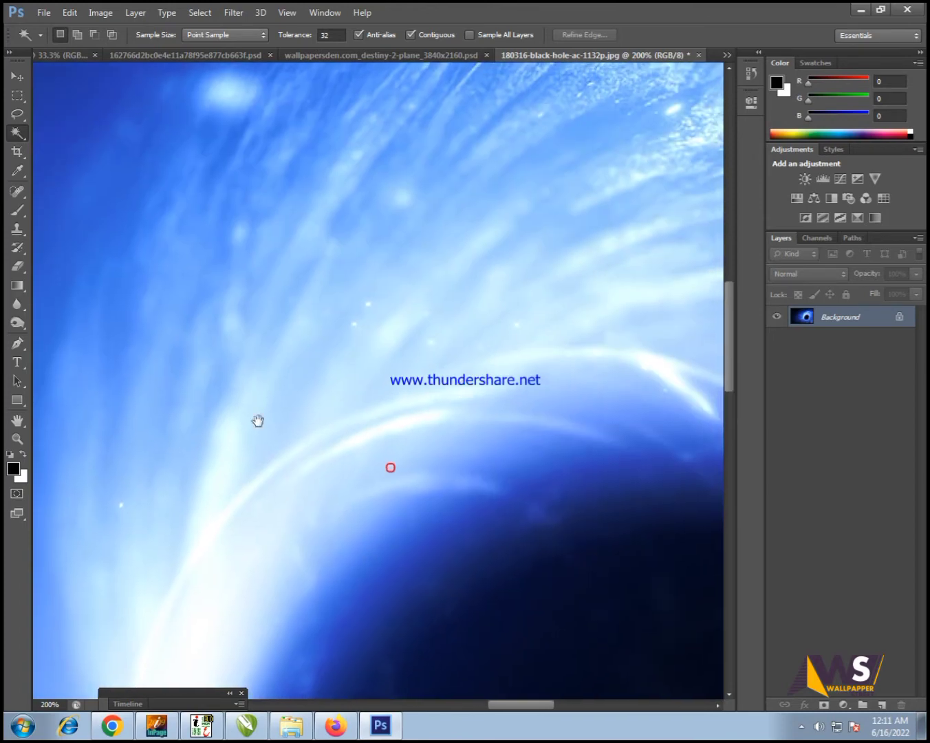
left_click(17, 231)
left_click(18, 132)
left_click(18, 113)
left_click(17, 95)
left_click(46, 108)
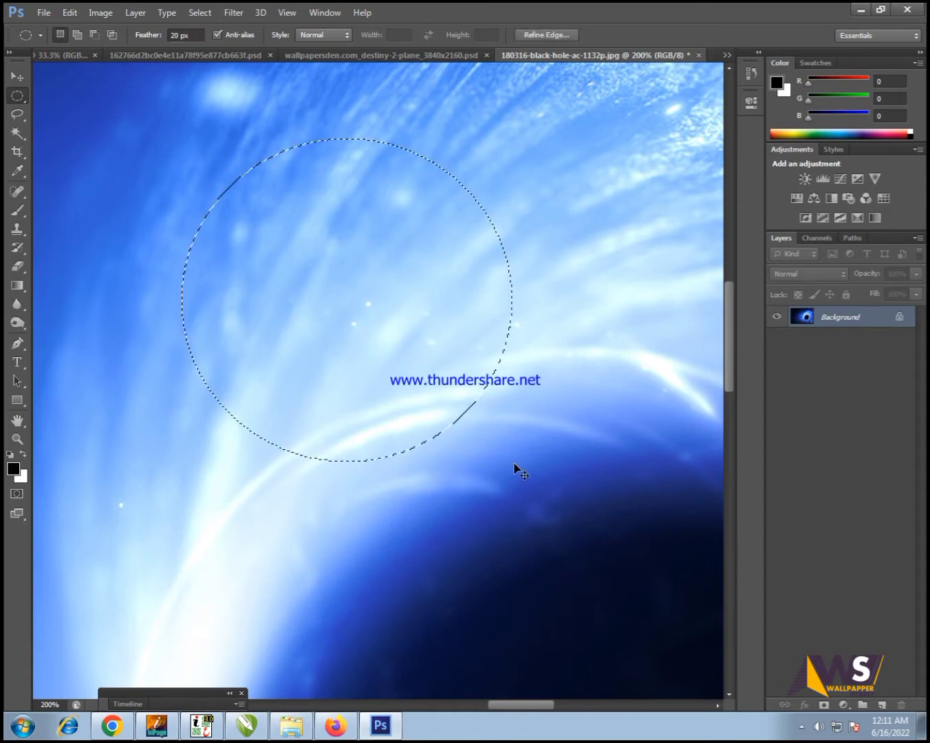
Isolate the selected glow on its own layer by copying it and deleting the Background, and save the document as a PSD
key("ctrl+j")
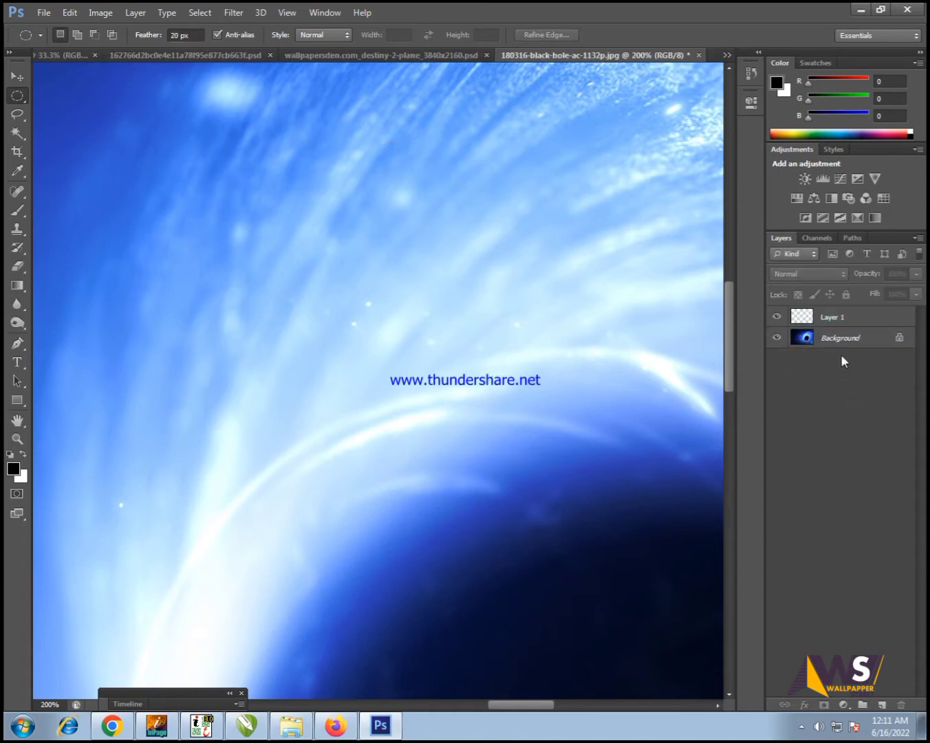
left_click_drag(891, 709, 899, 705)
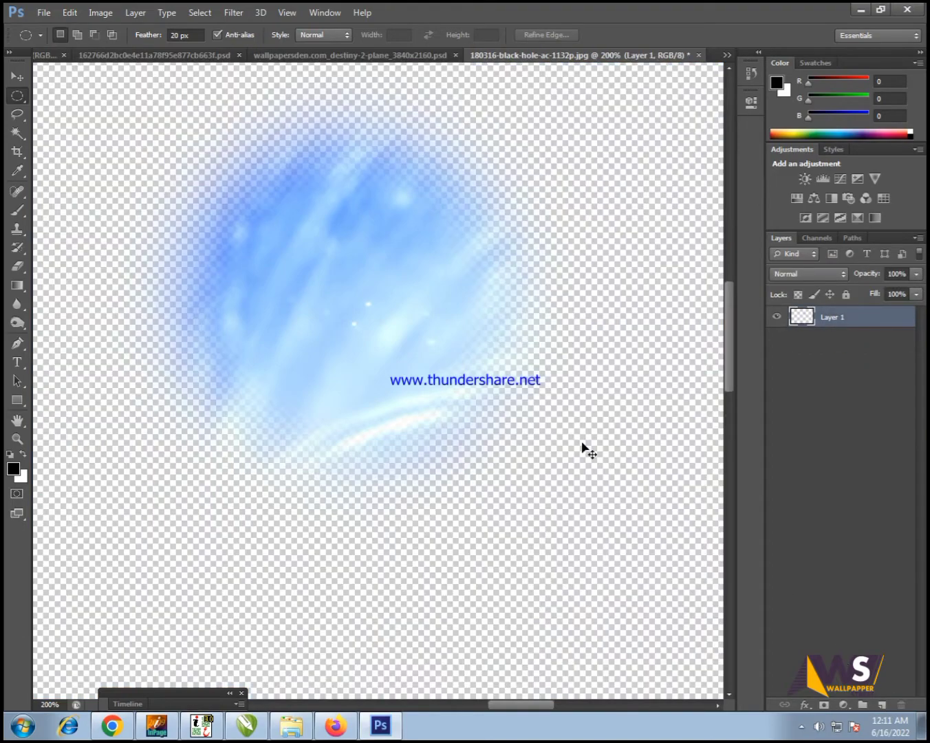
key("ctrl+s")
key("Return")
left_click(922, 726)
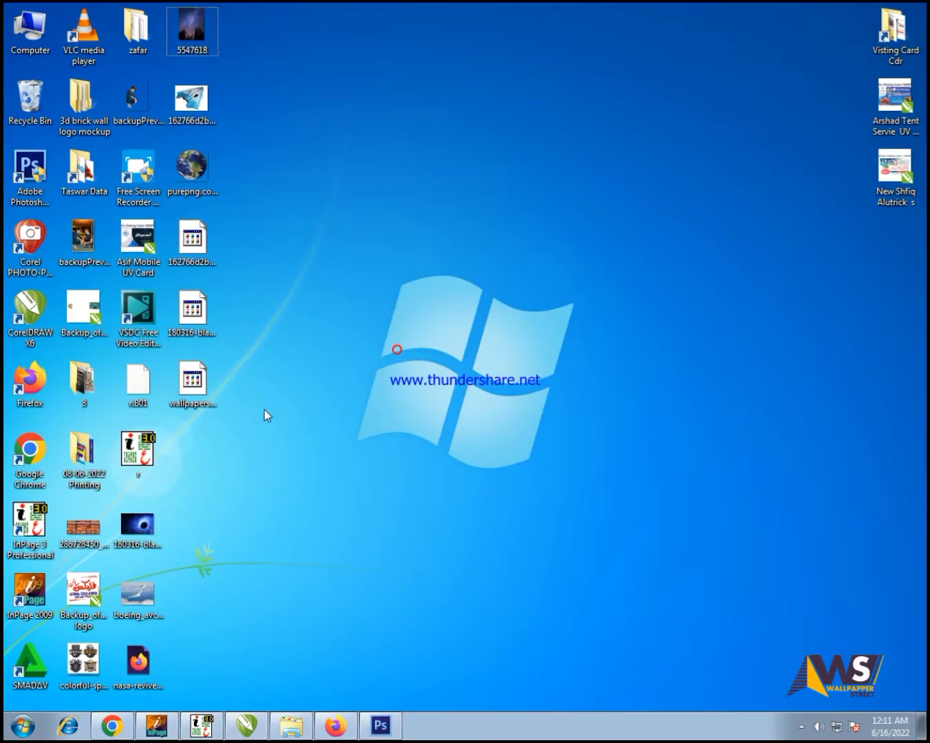
left_click(192, 381)
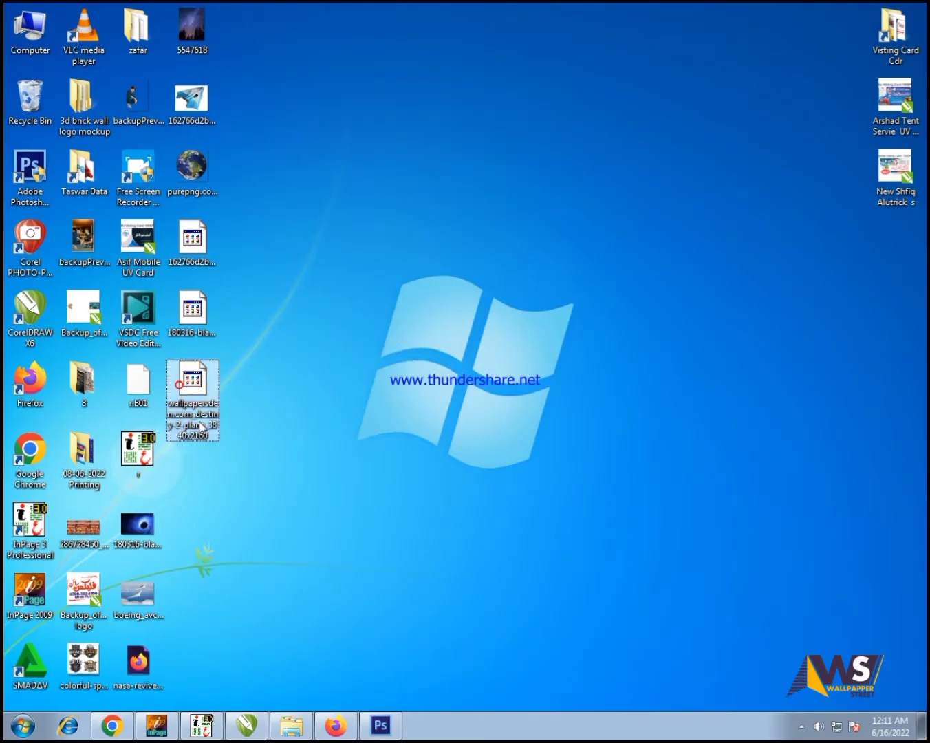
left_click(247, 726)
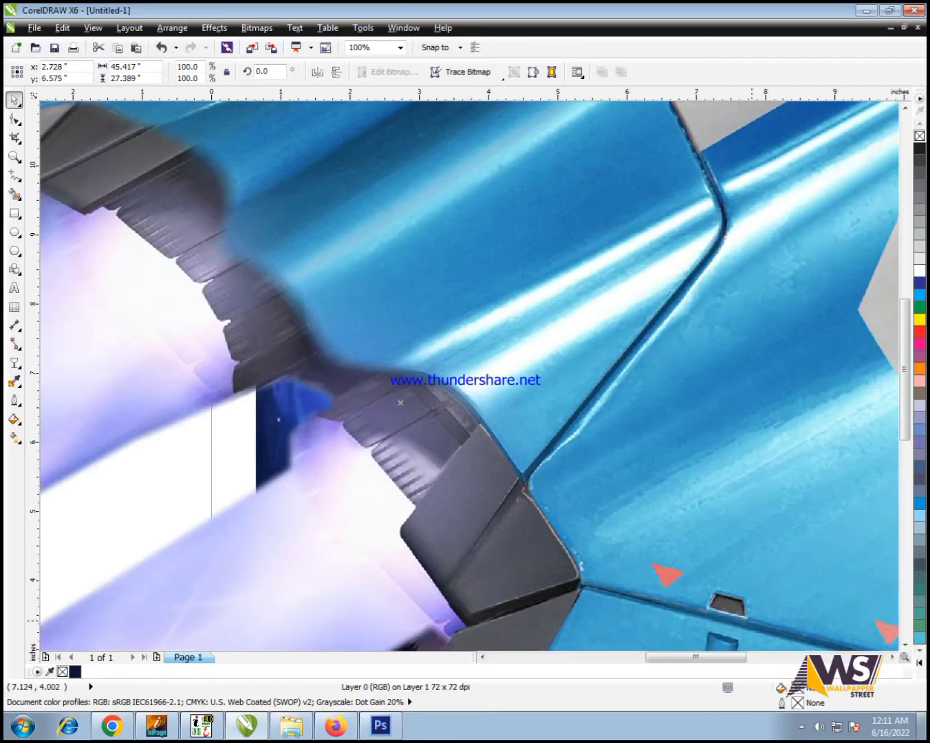
Bring the 180316-black-hole-ac-1132p PSD from the desktop into the CorelDRAW poster
left_click(922, 726)
left_click(197, 312)
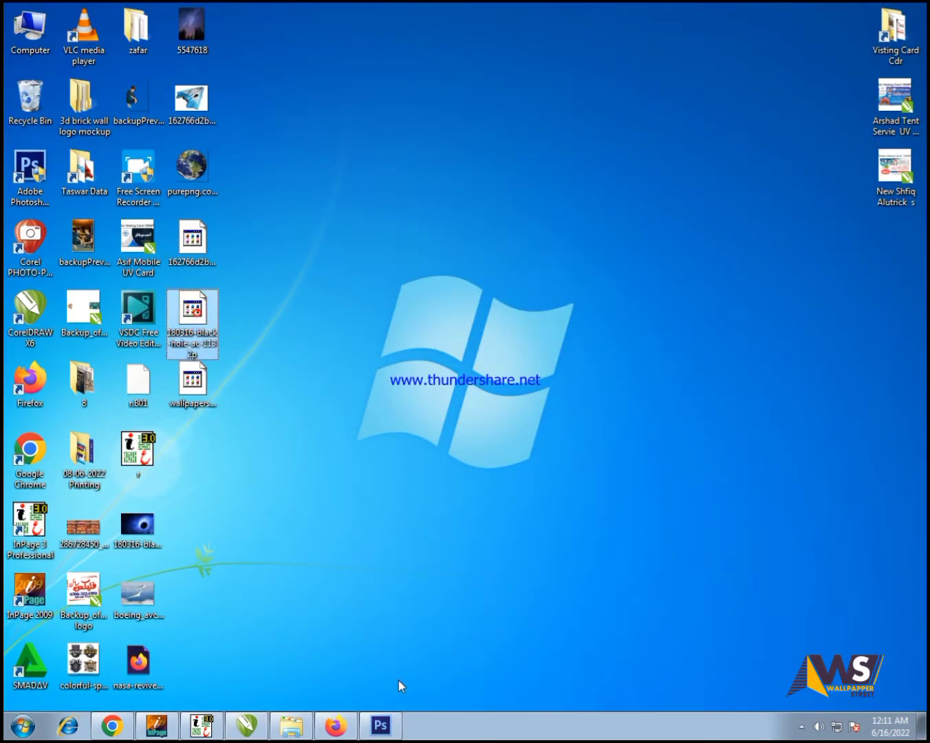
key("super+d")
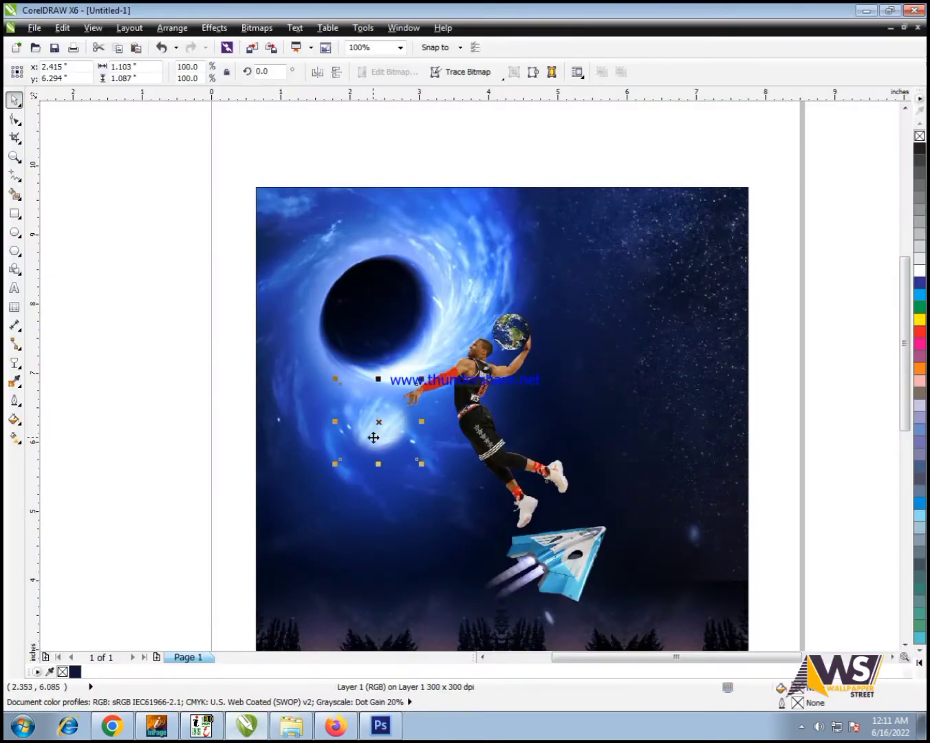
Place the feathered glow image over the Earth in the player's raised hand
scroll(475, 342, "up", 2)
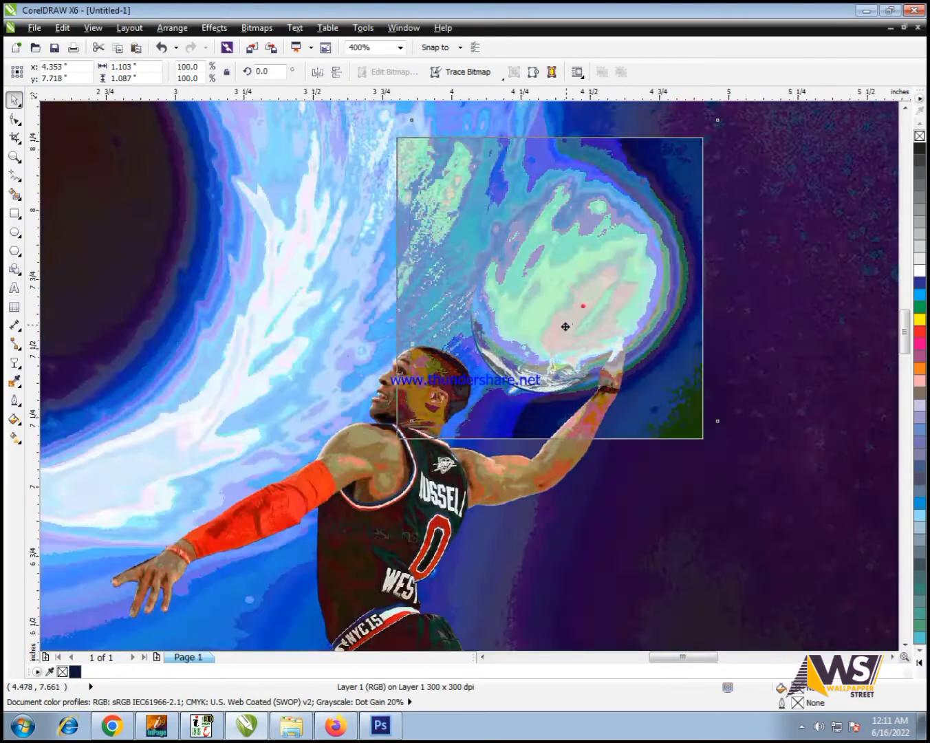
scroll(504, 297, "down", 2)
left_click(798, 278)
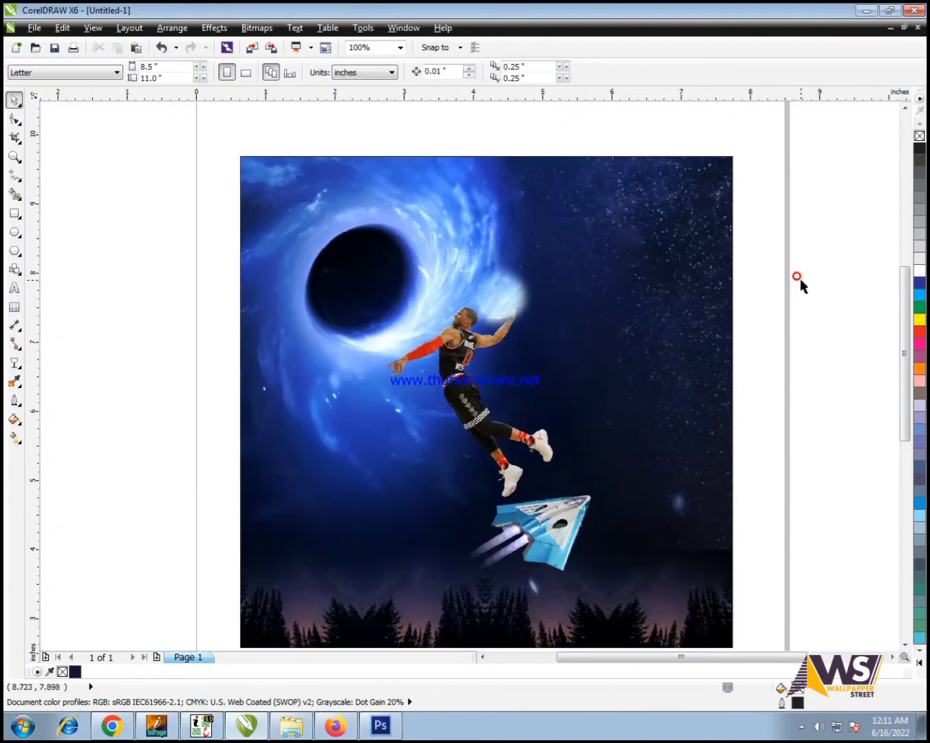
Arrange the player and the Earth in front of the feathered glow image in the raised hand
left_click_drag(369, 442, 371, 441)
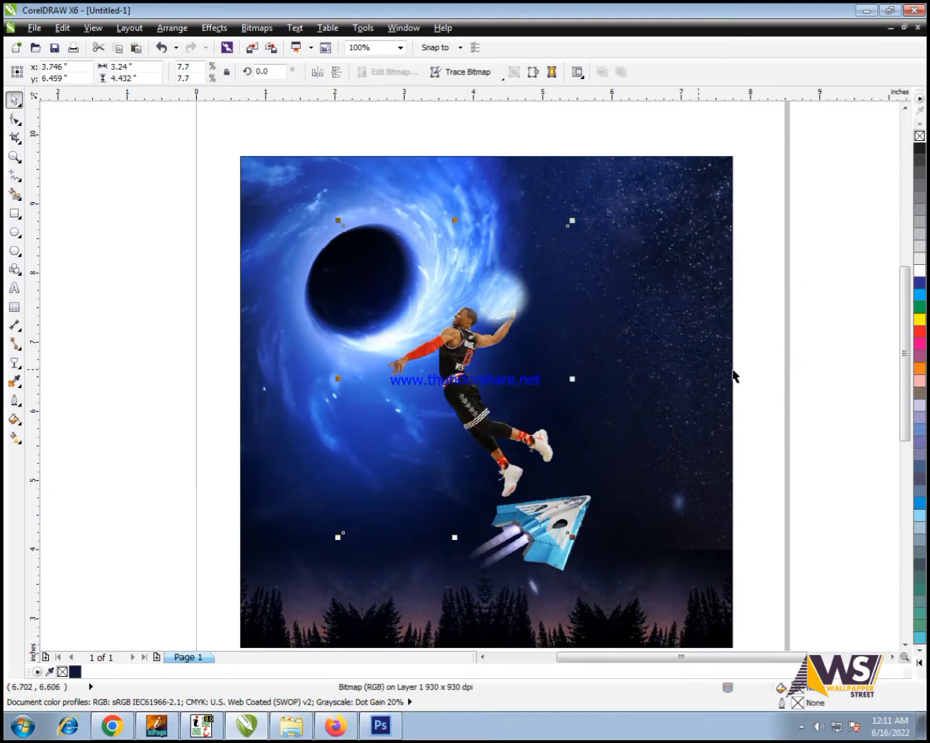
left_click_drag(861, 263, 793, 273)
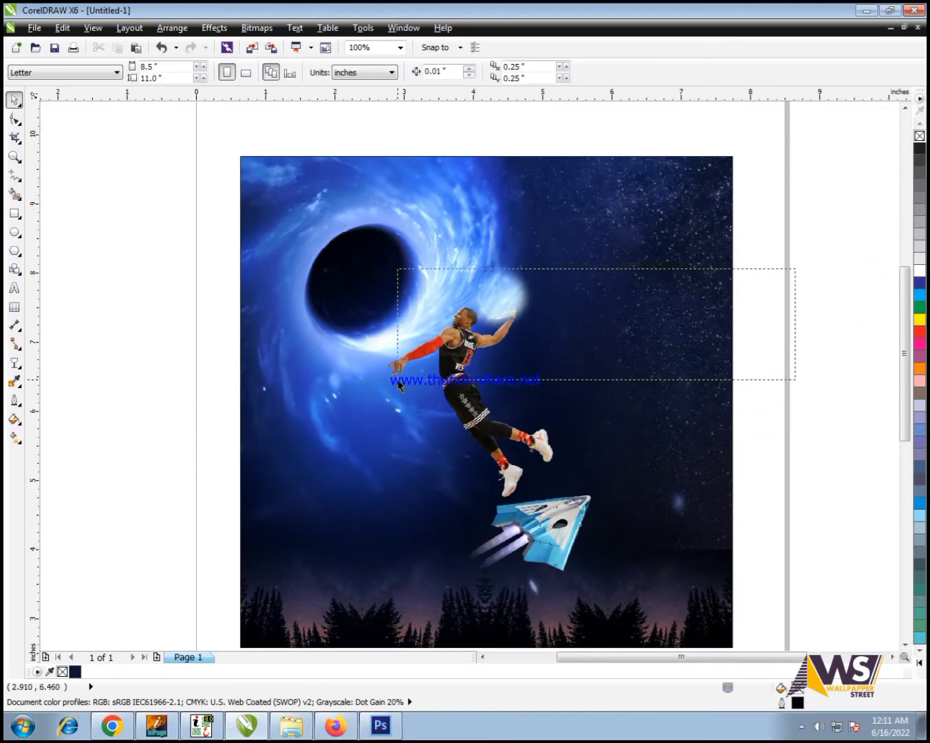
left_click_drag(606, 374, 389, 405)
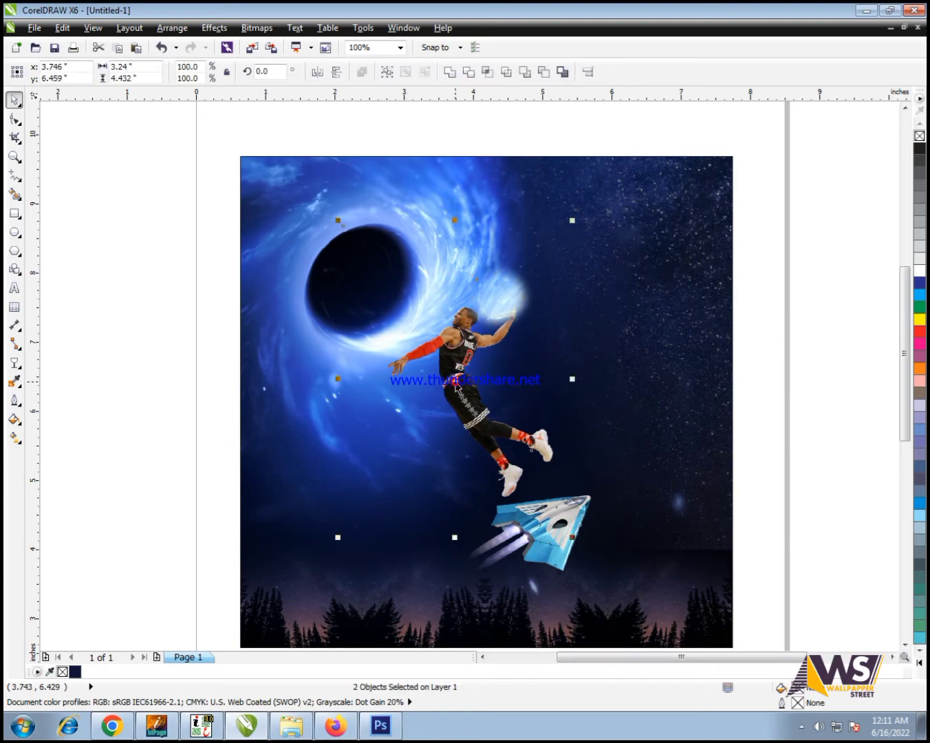
left_click(832, 258)
scroll(529, 276, "up", 4)
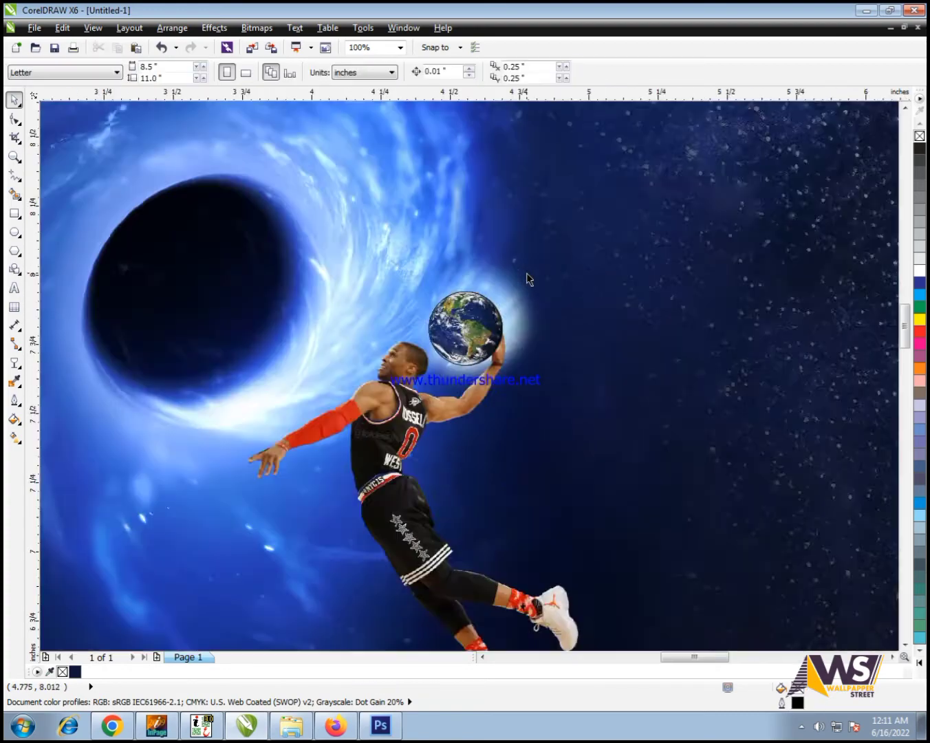
left_click(503, 289)
scroll(487, 266, "down", 5)
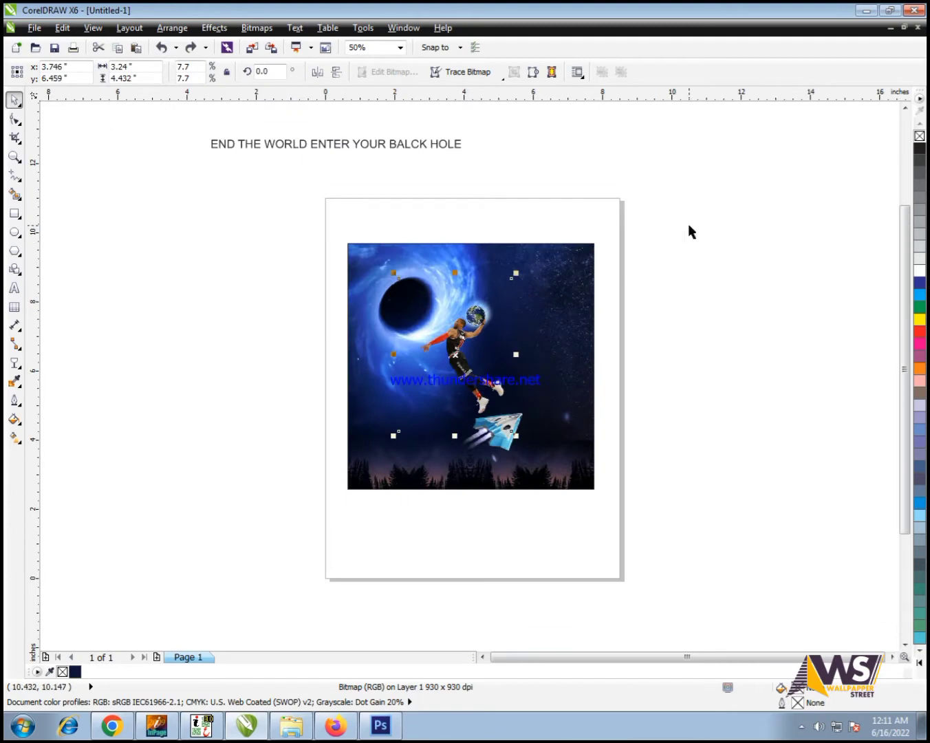
Move the spaceship to the right, below and beside the player's feet
left_click_drag(710, 187, 197, 544)
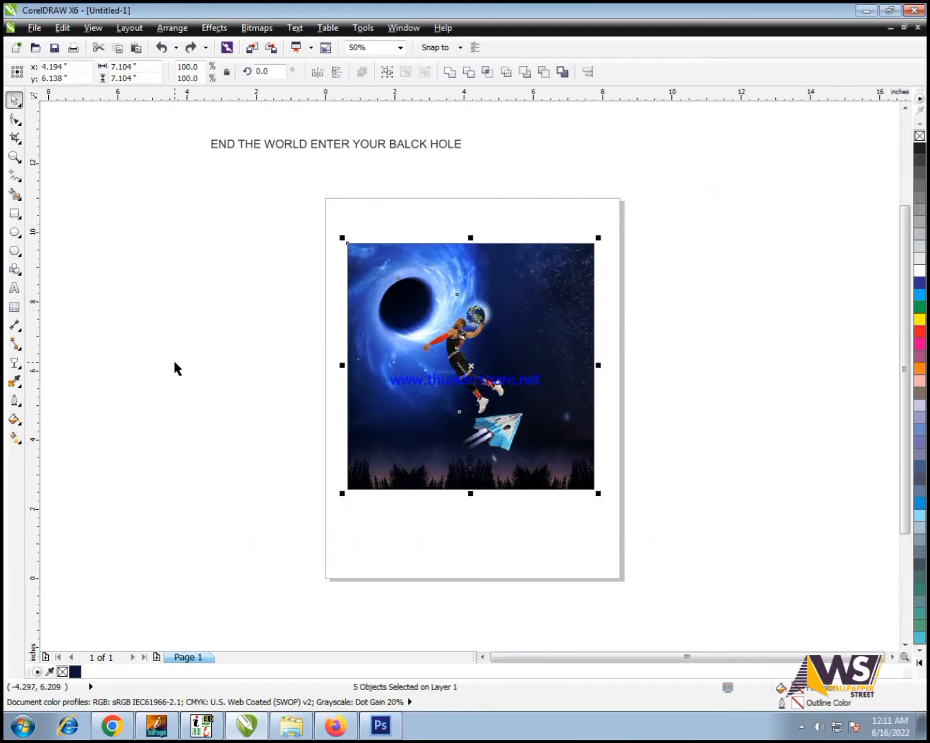
key("shift+F2")
left_click(63, 368)
scroll(396, 422, "down", 1)
left_click(249, 403)
scroll(432, 459, "up", 2)
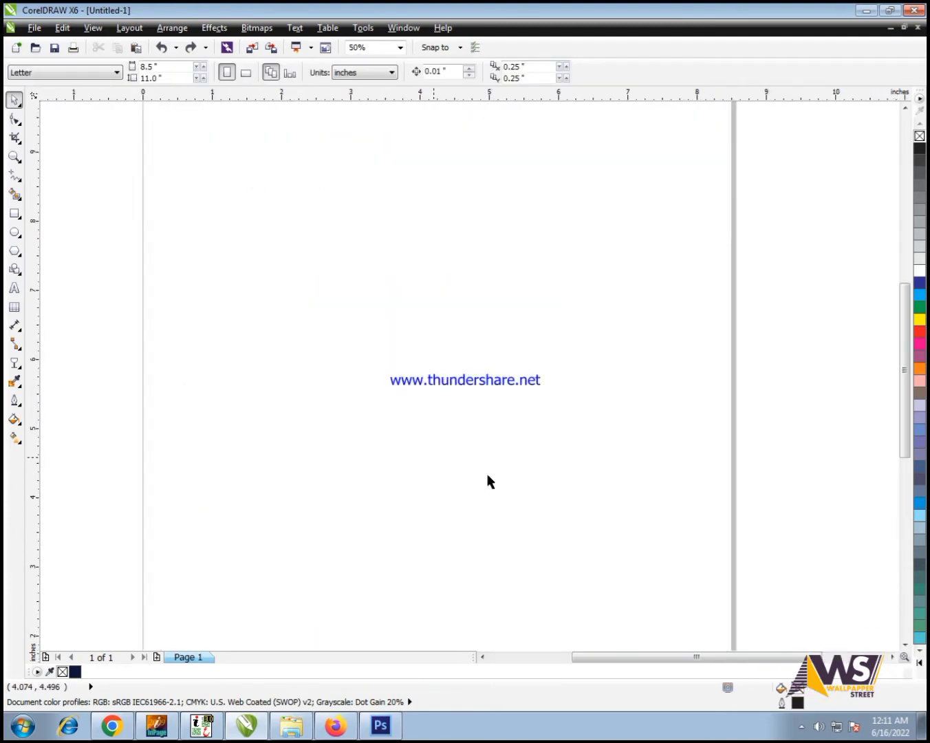
left_click(500, 496)
left_click_drag(509, 497, 694, 504)
Delete the spaceship from the poster and undo the deletion
scroll(462, 407, "down", 1)
key("Delete")
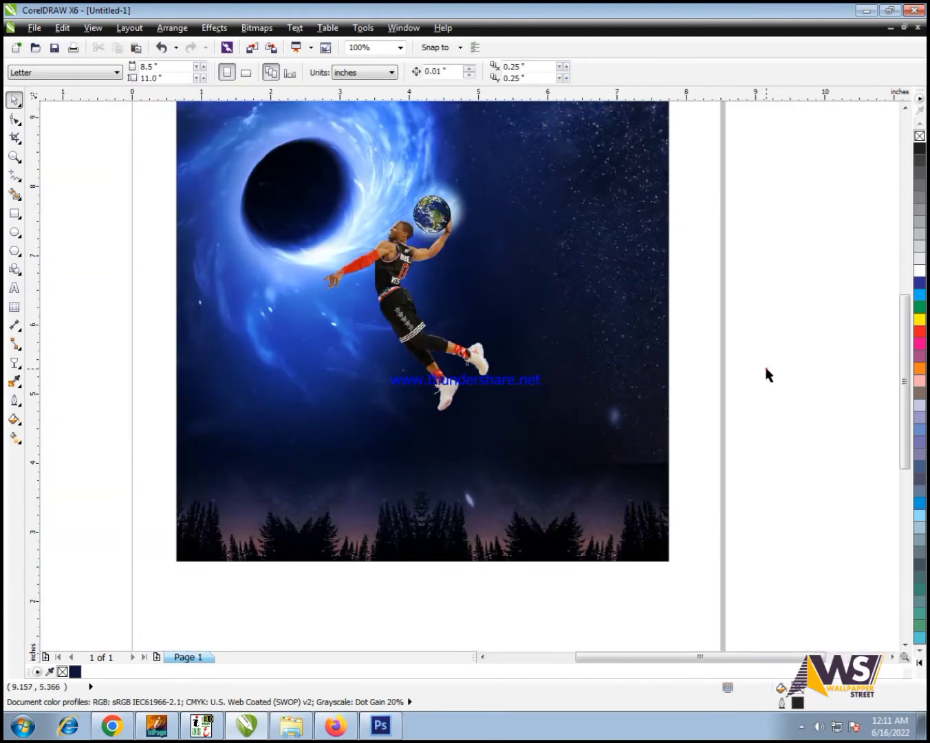
scroll(738, 381, "down", 1)
left_click_drag(780, 464, 446, 279)
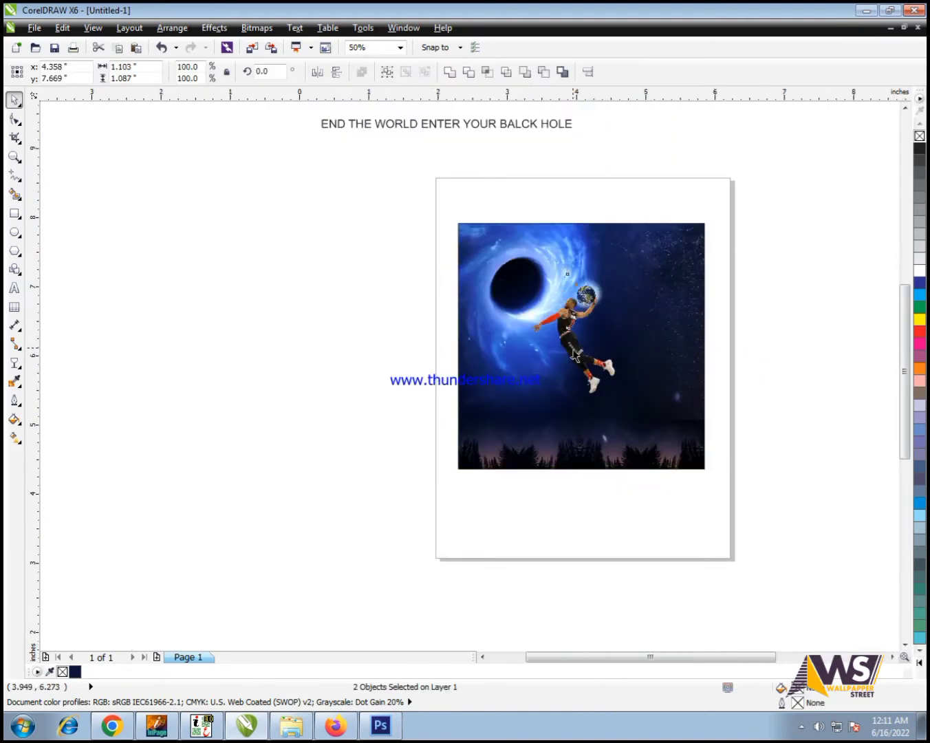
scroll(572, 344, "up", 1)
key("ctrl+z")
left_click(643, 509)
left_click(759, 502)
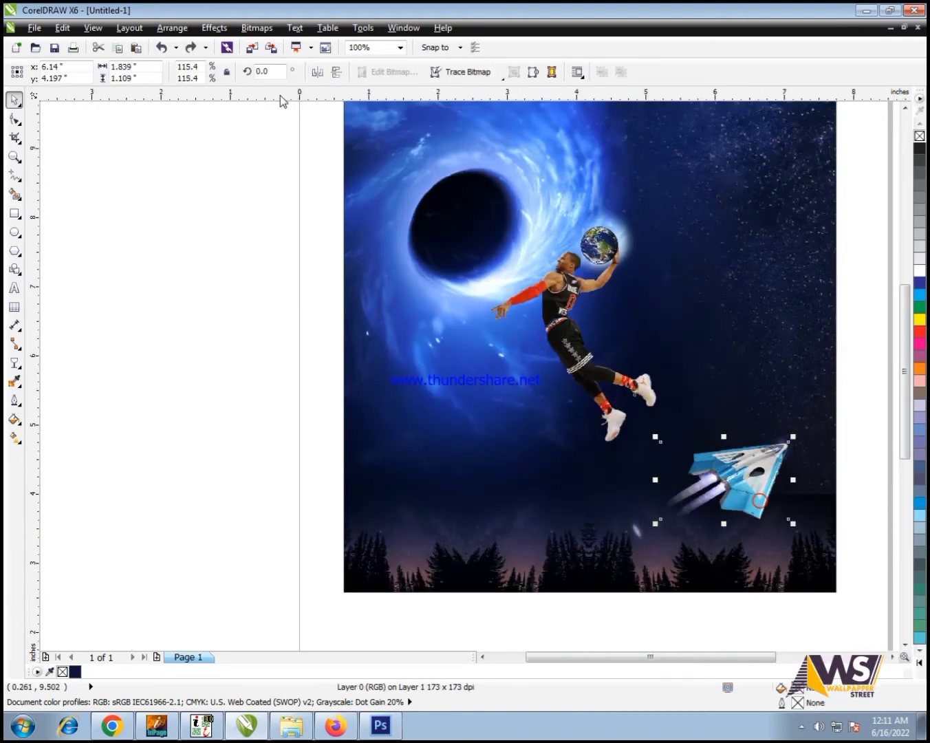
left_click(255, 29)
left_click(256, 45)
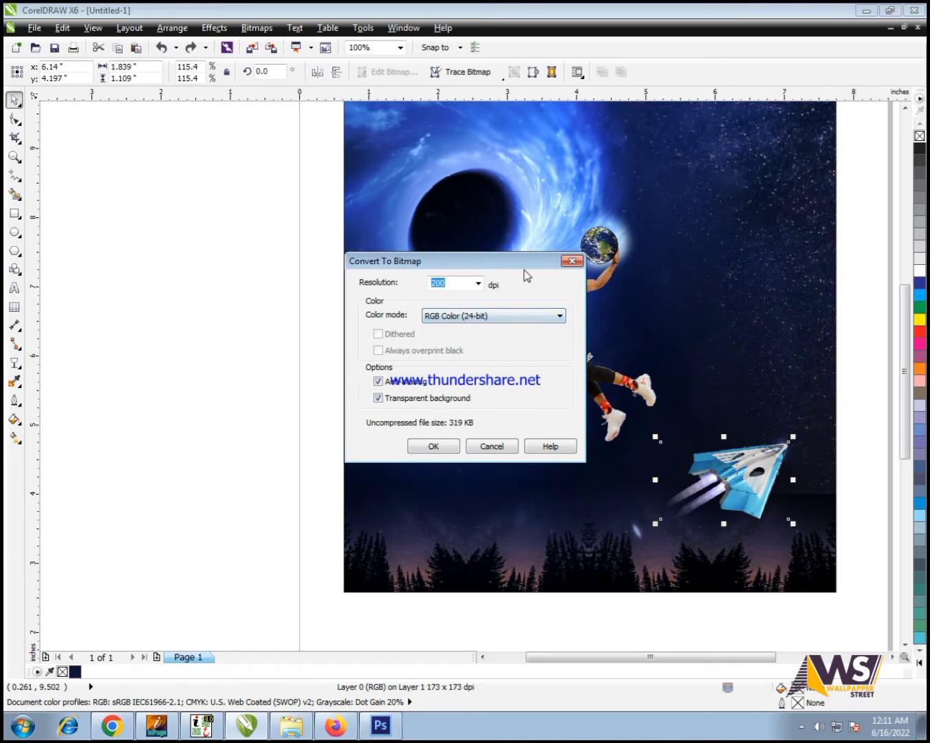
left_click(572, 261)
key("ctrl+e")
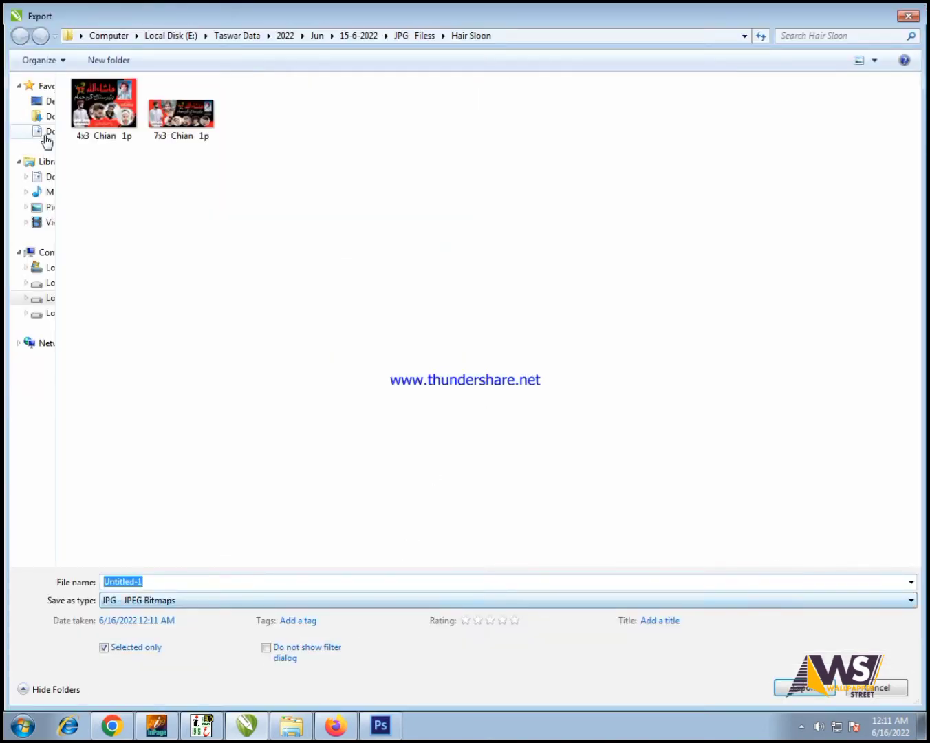
left_click(43, 100)
left_click(203, 600)
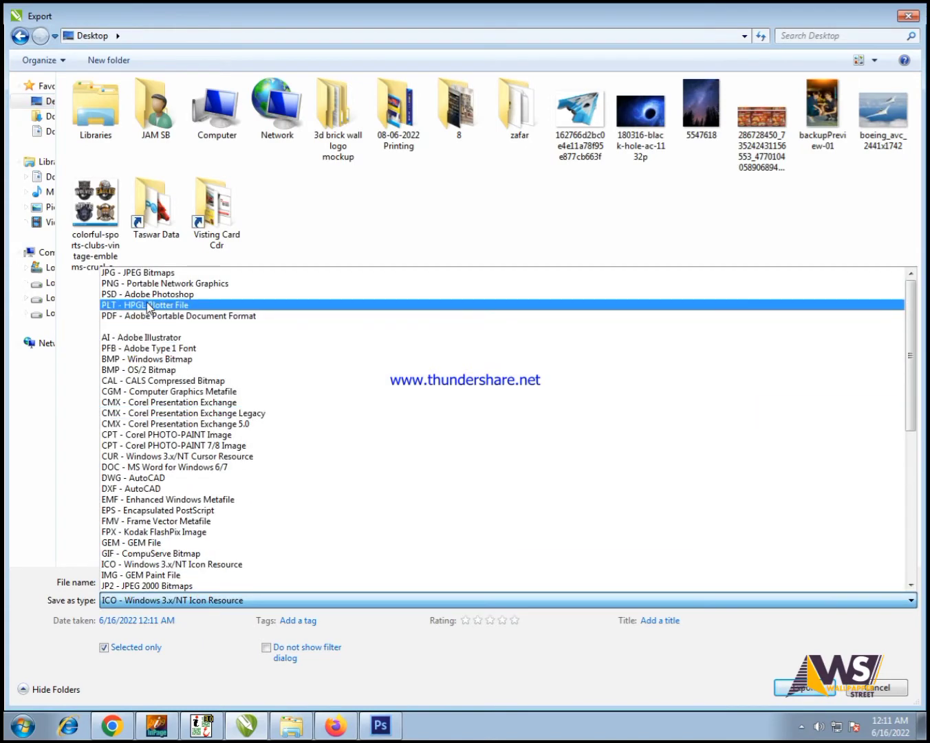
left_click(138, 273)
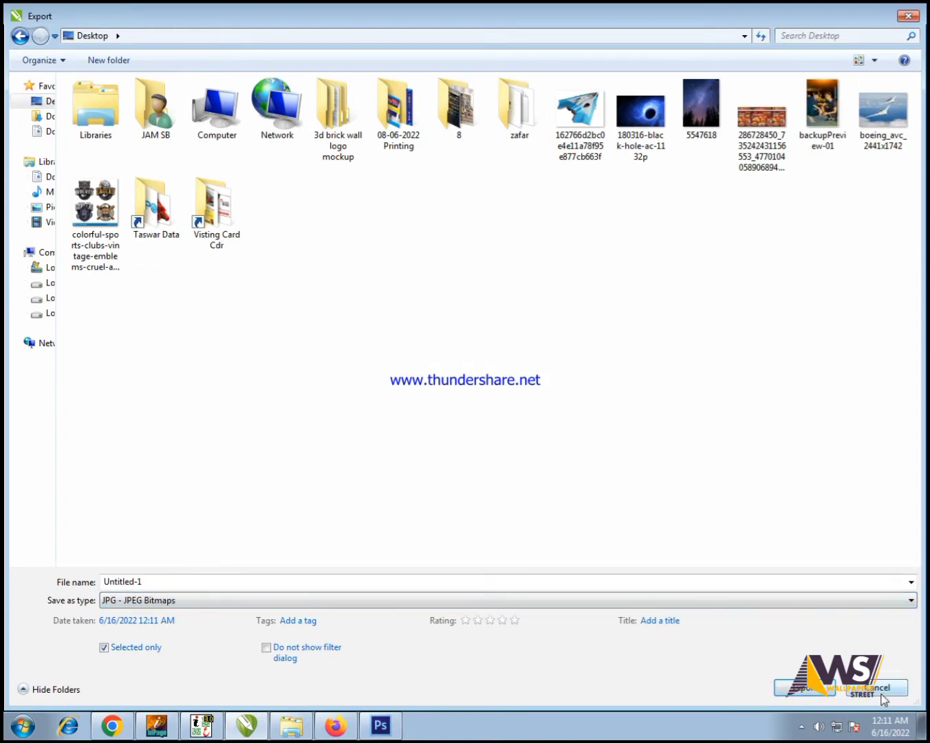
left_click(881, 693)
Try a JPEG export of the selected spaceship with the RGB Color (24-bit) and Grayscale (8-bit) color modes
key("ctrl+e")
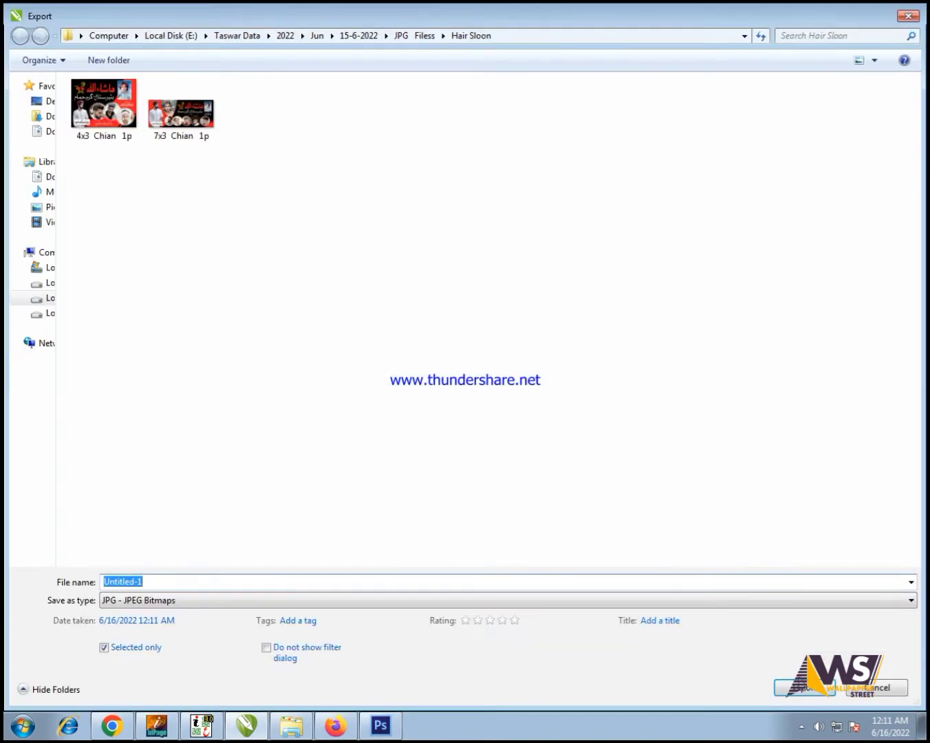
left_click(798, 681)
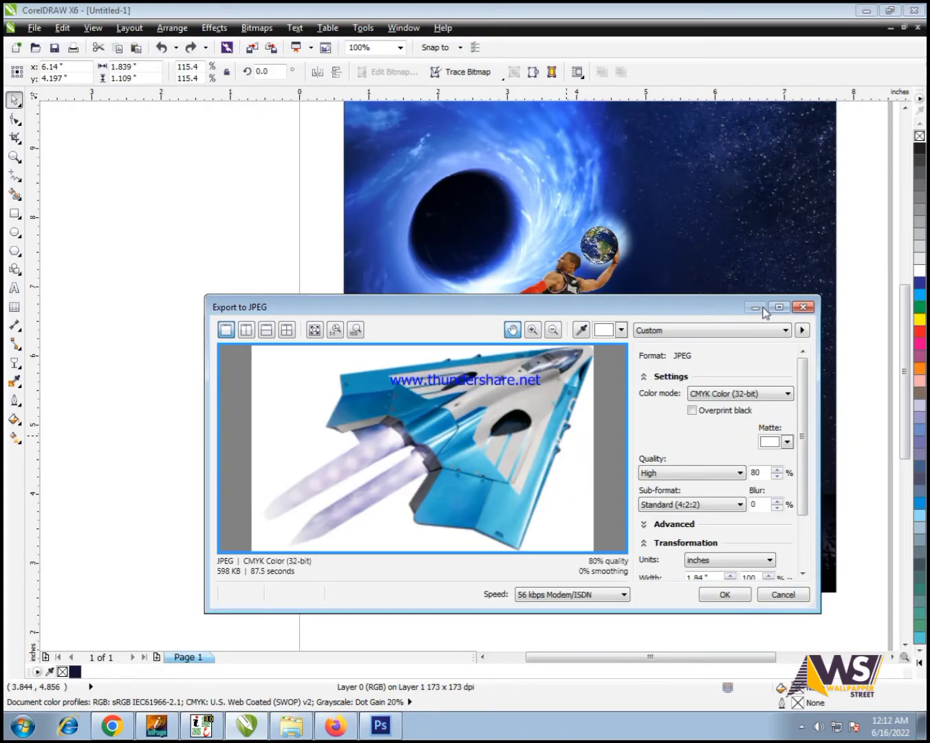
left_click(780, 308)
left_click(820, 97)
left_click(821, 118)
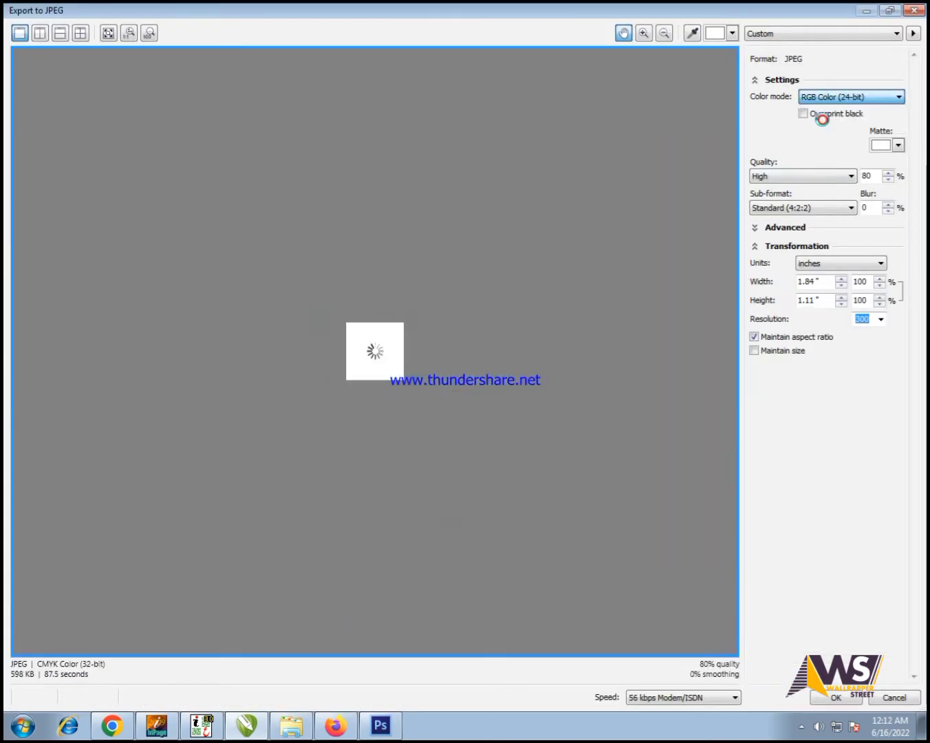
left_click(820, 96)
left_click(820, 96)
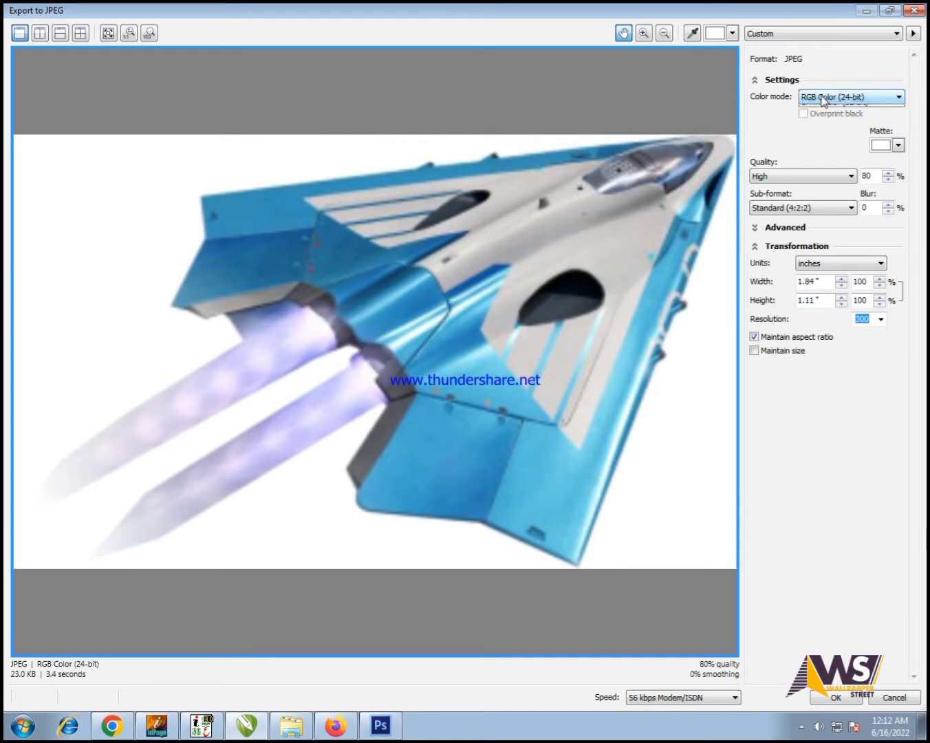
left_click(820, 97)
left_click(817, 105)
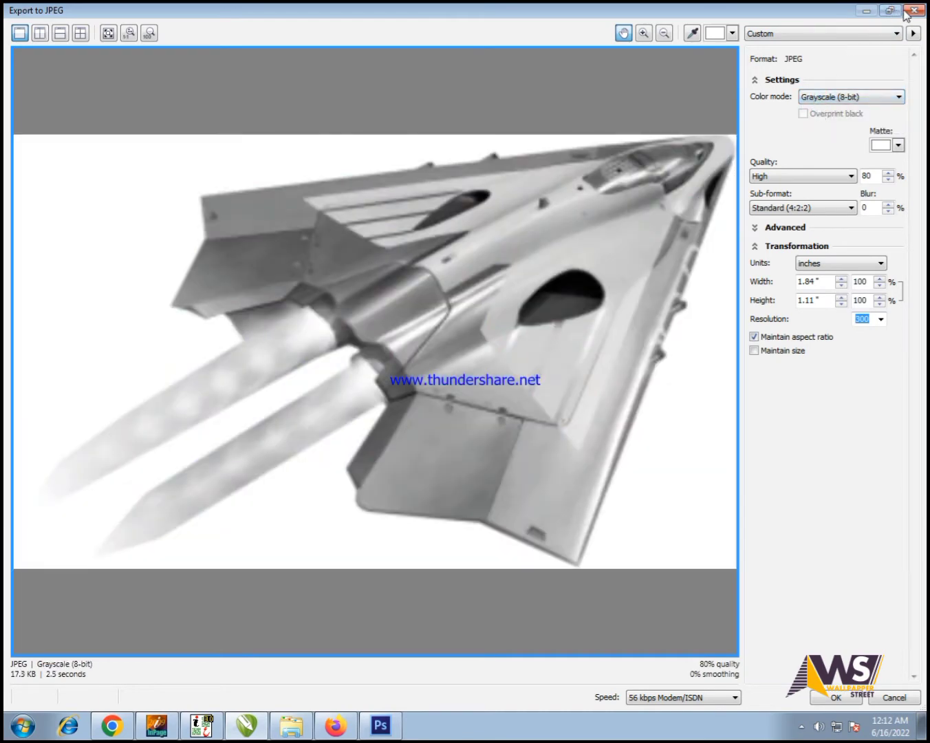
left_click(912, 11)
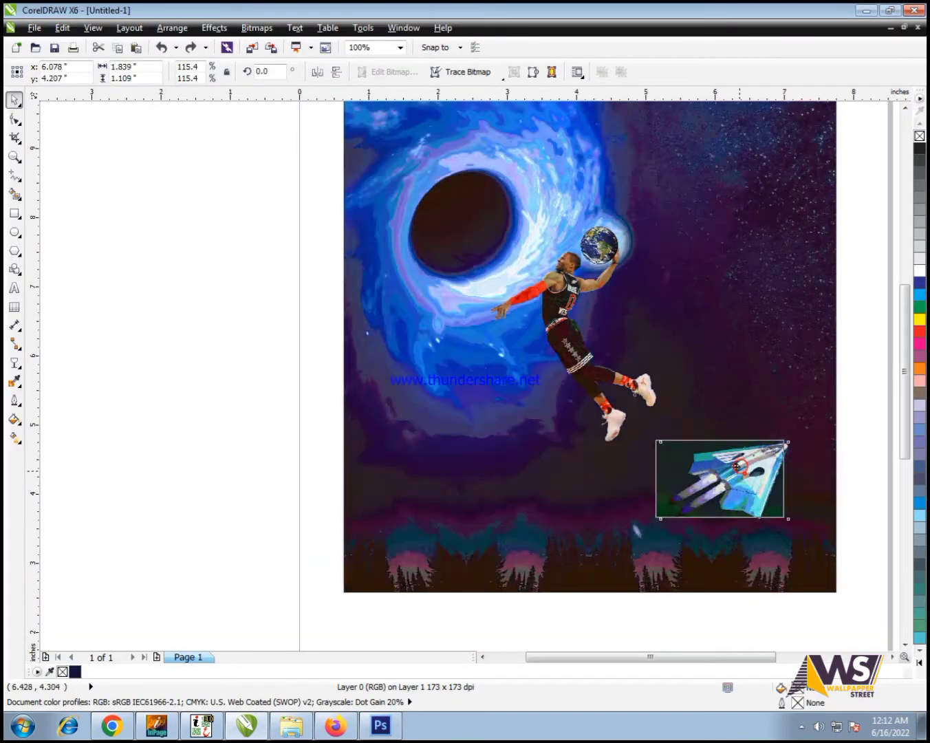
Darken the spaceship with a Tone Curve adjustment, pulling the RGB curve's midpoint down to X 160, Y 102
left_click(212, 28)
mouse_move(232, 44)
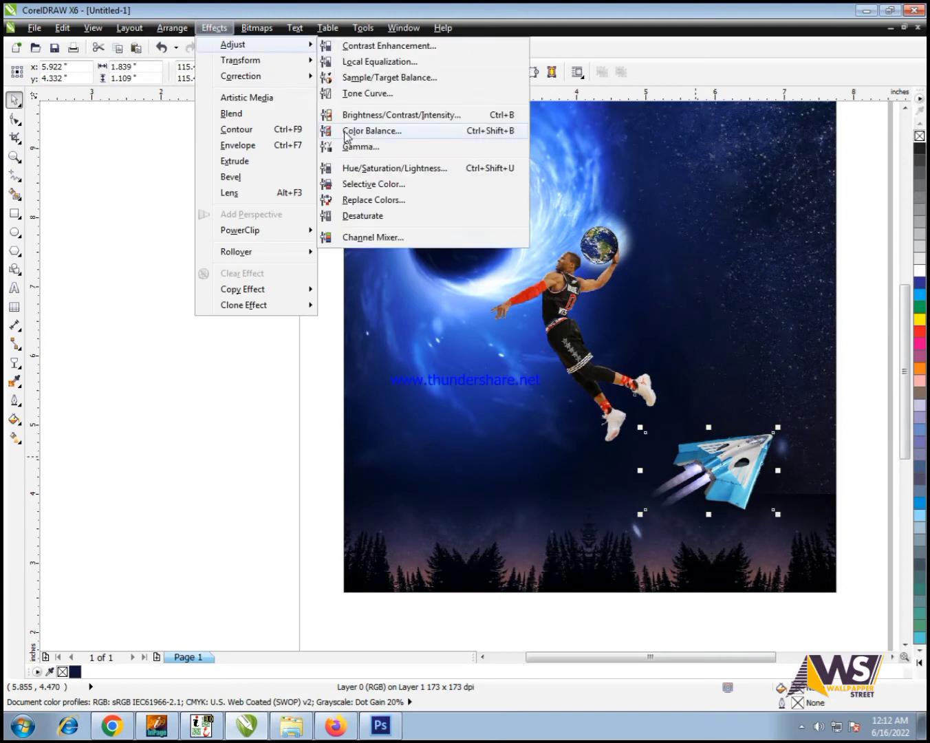
left_click(367, 94)
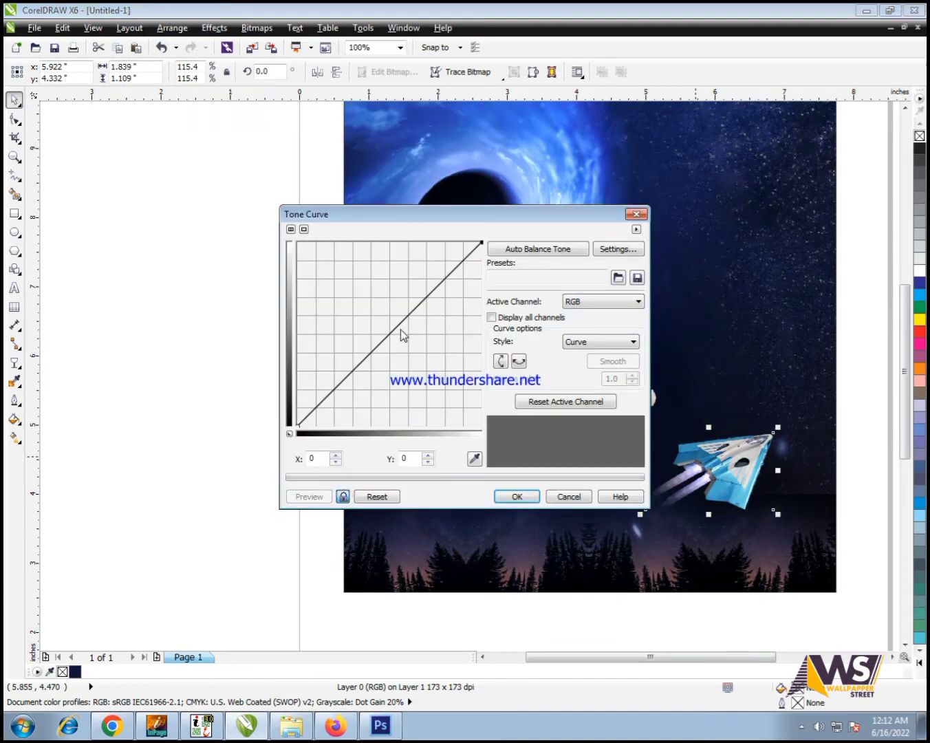
left_click_drag(390, 333, 412, 352)
left_click(496, 497)
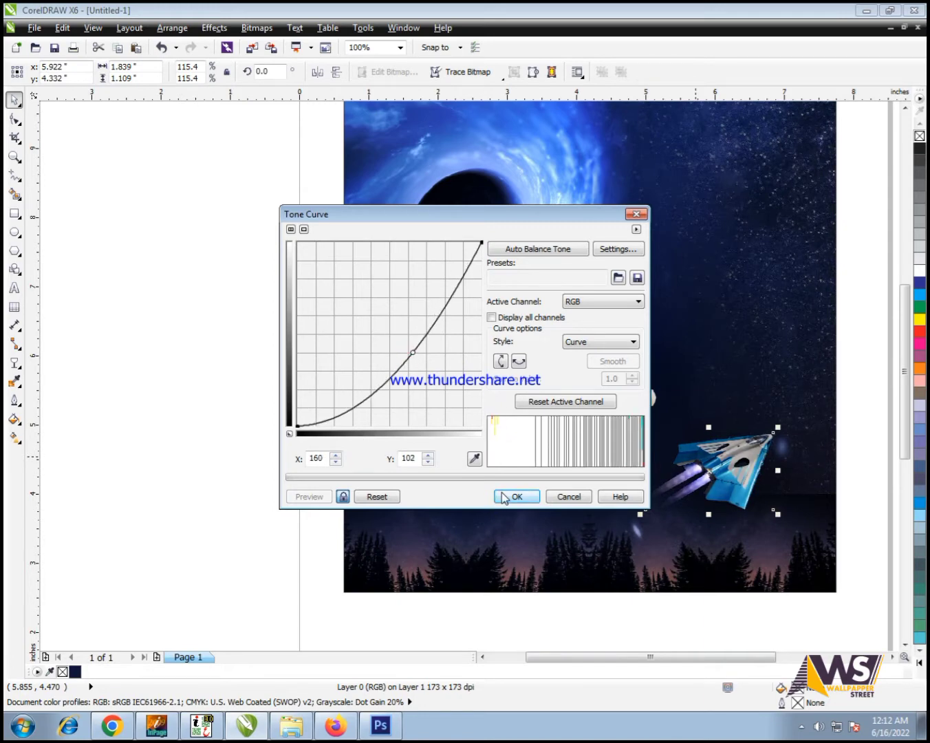
Enlarge the spaceship to about 2.42 by 1.46 inches below and to the right of the player
left_click_drag(774, 437, 690, 427)
left_click_drag(699, 416, 722, 439)
left_click_drag(789, 403, 778, 410)
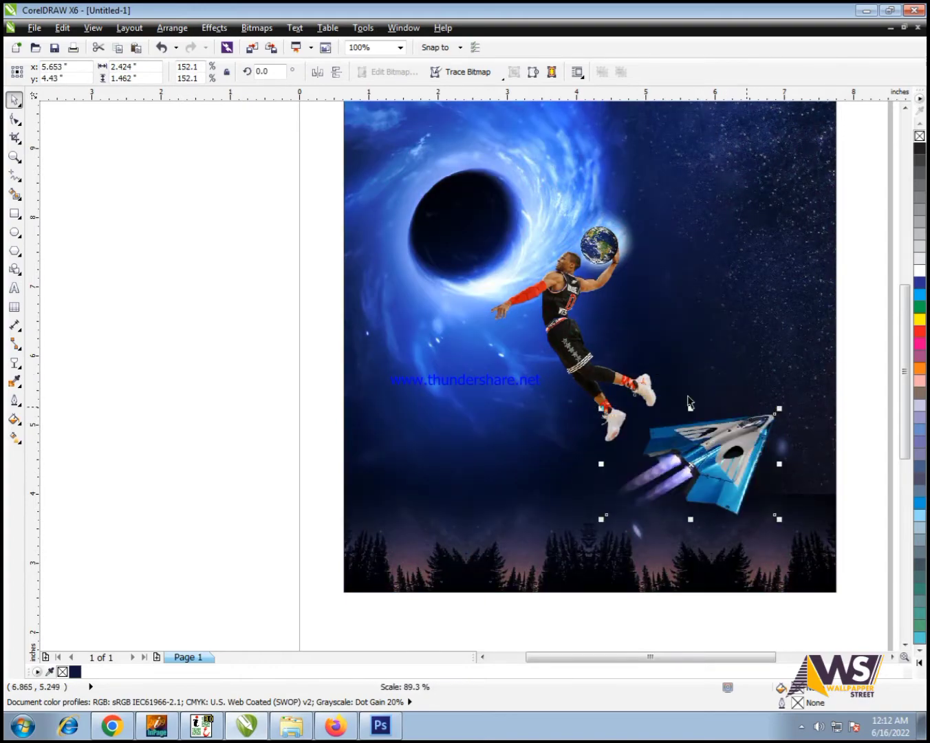
Enlarge the Earth in the player's raised hand to about 0.885 by 0.884 inches
left_click(596, 357)
key("F3")
left_click_drag(799, 178, 585, 246)
scroll(601, 250, "up", 4)
left_click(508, 309)
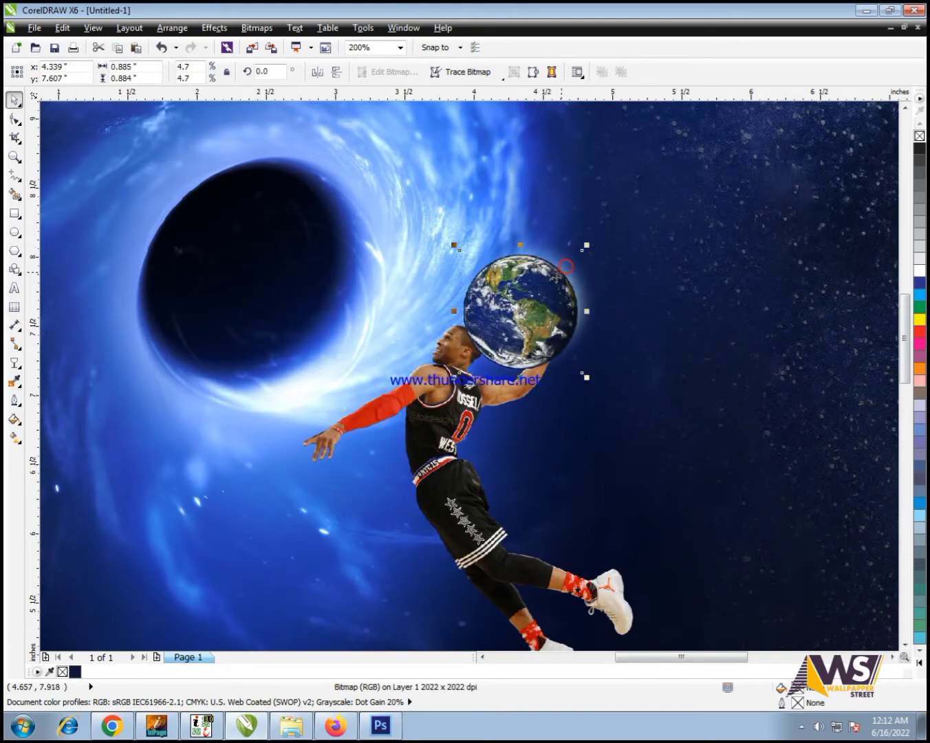
mouse_move(521, 317)
left_mouse_down()
mouse_move(527, 279)
mouse_move(519, 312)
left_mouse_up()
Reposition the enlarged Earth so it covers the basketball and rests on the player's raised hand
scroll(516, 317, "down", 1)
left_click(615, 307)
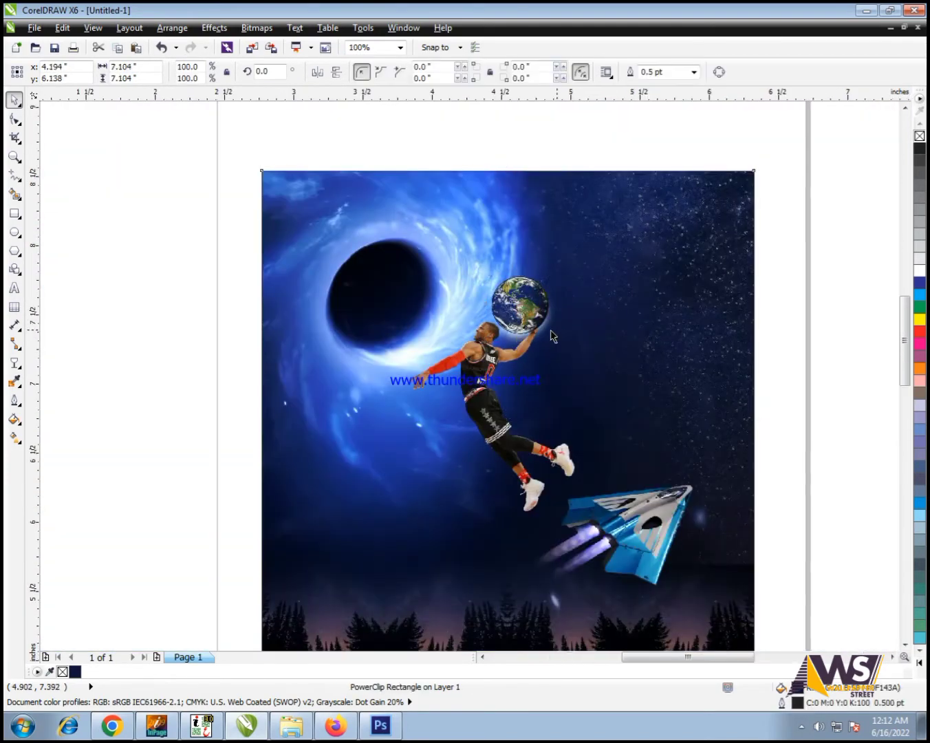
scroll(553, 335, "up", 3)
left_click(556, 299)
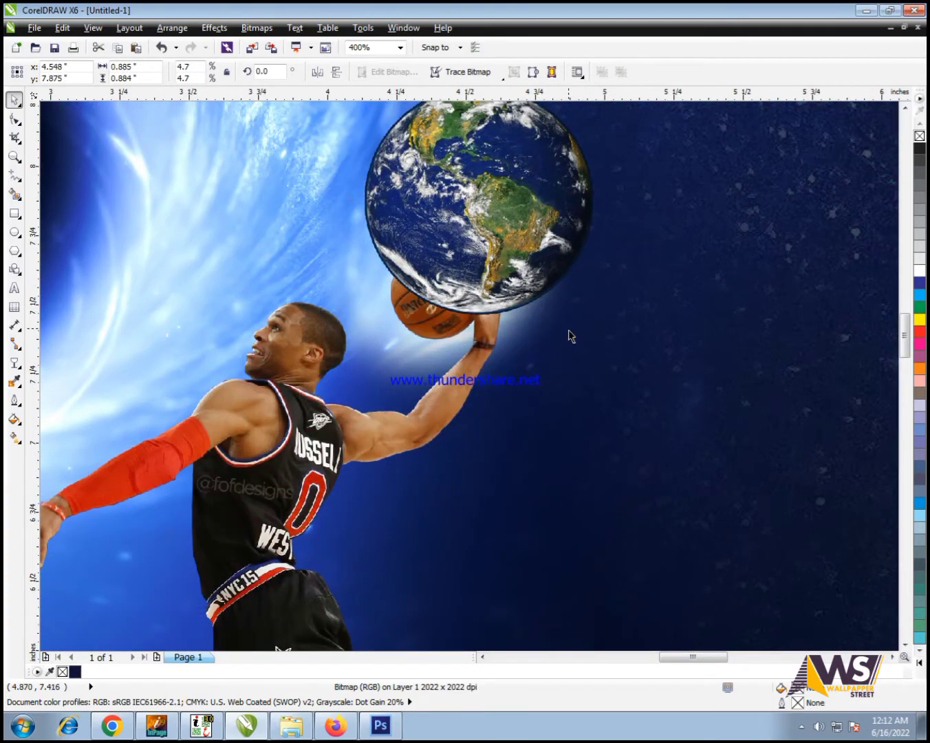
left_click_drag(588, 316, 540, 350)
left_click(575, 321)
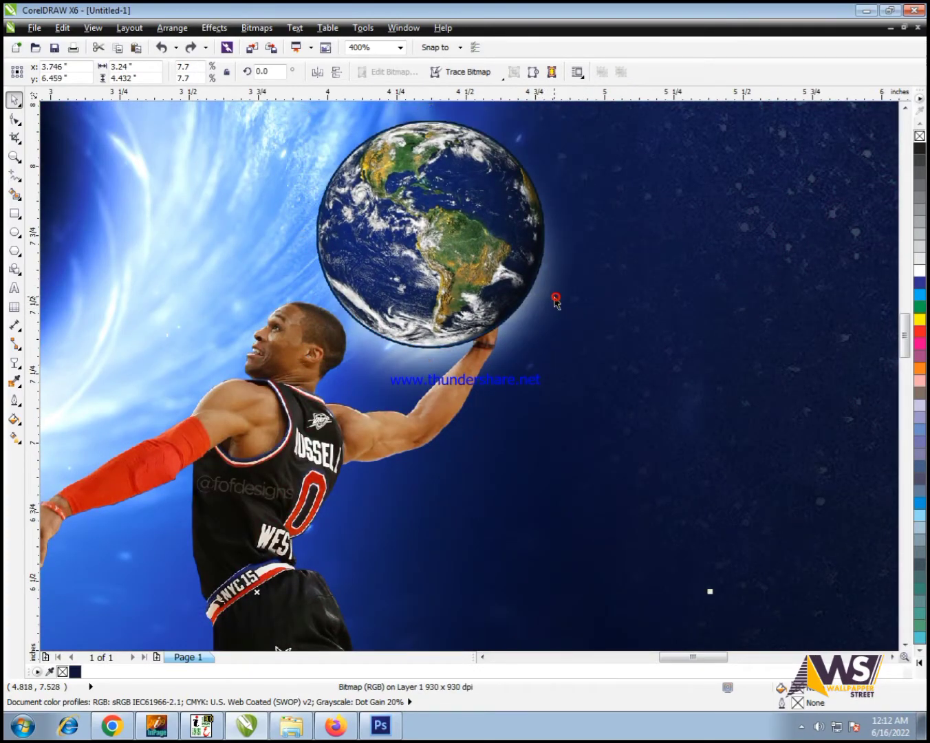
left_click(555, 300)
key("ctrl+z")
scroll(672, 230, "down", 2)
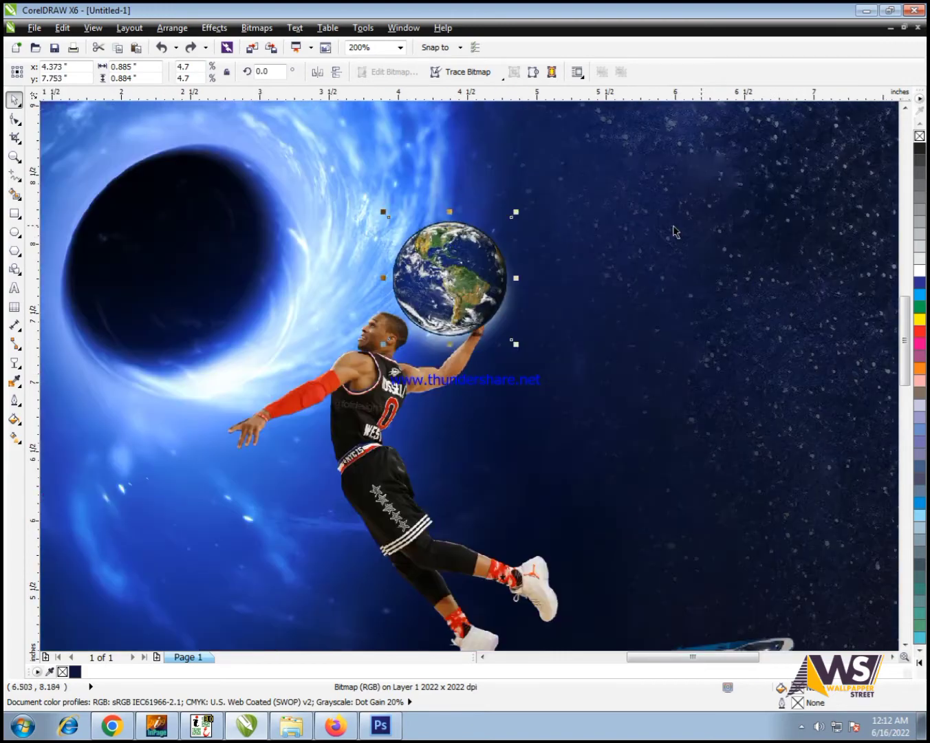
left_click_drag(759, 236, 710, 261)
scroll(465, 273, "up", 1)
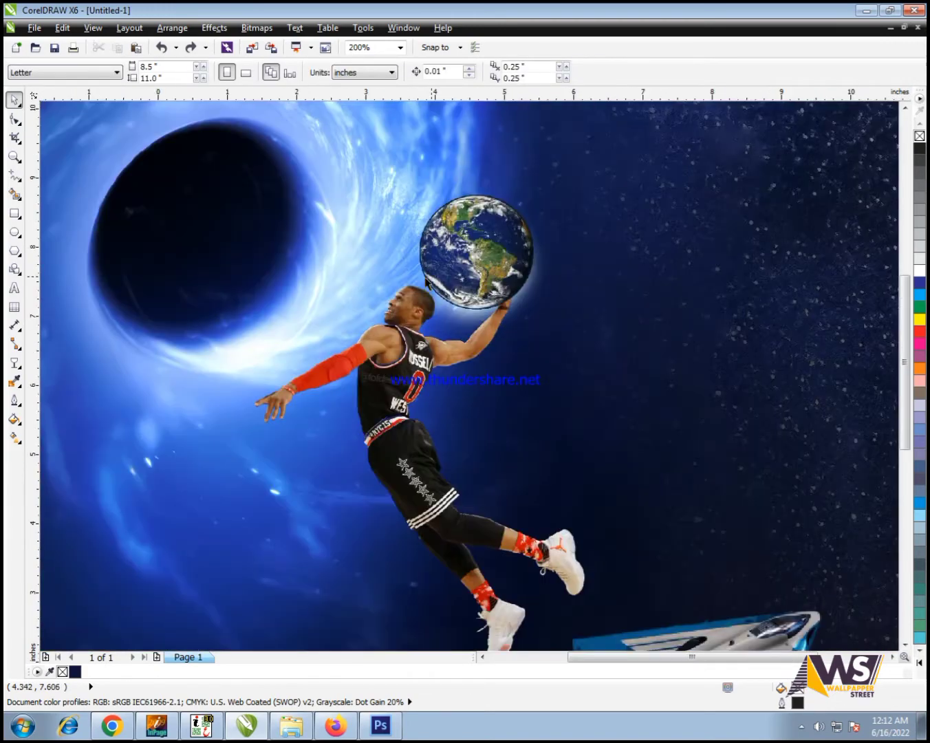
scroll(448, 276, "down", 1)
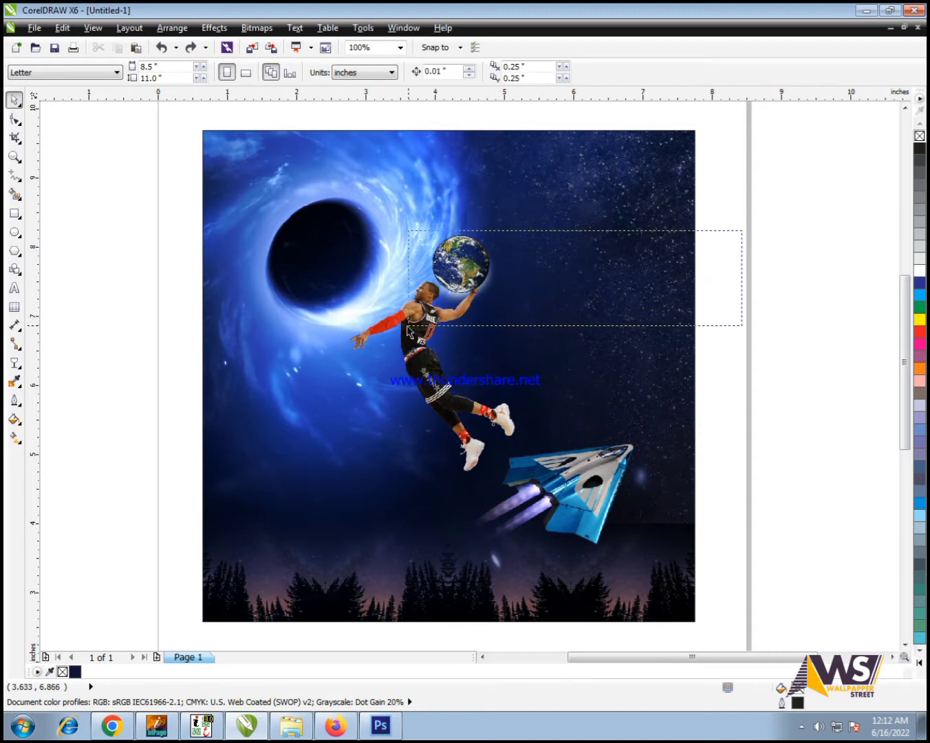
left_click_drag(409, 333, 409, 329)
left_click(810, 222)
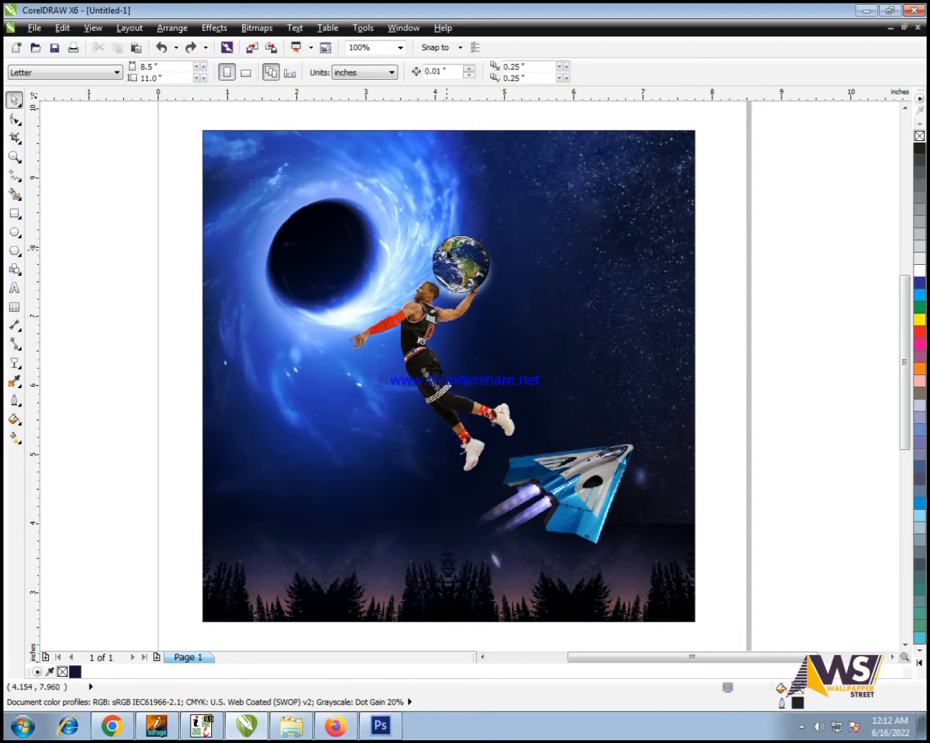
Delete the glow image from behind the Earth and place the Earth back over the player's basketball
left_click(466, 263)
left_click_drag(465, 263, 425, 240)
left_click(480, 266)
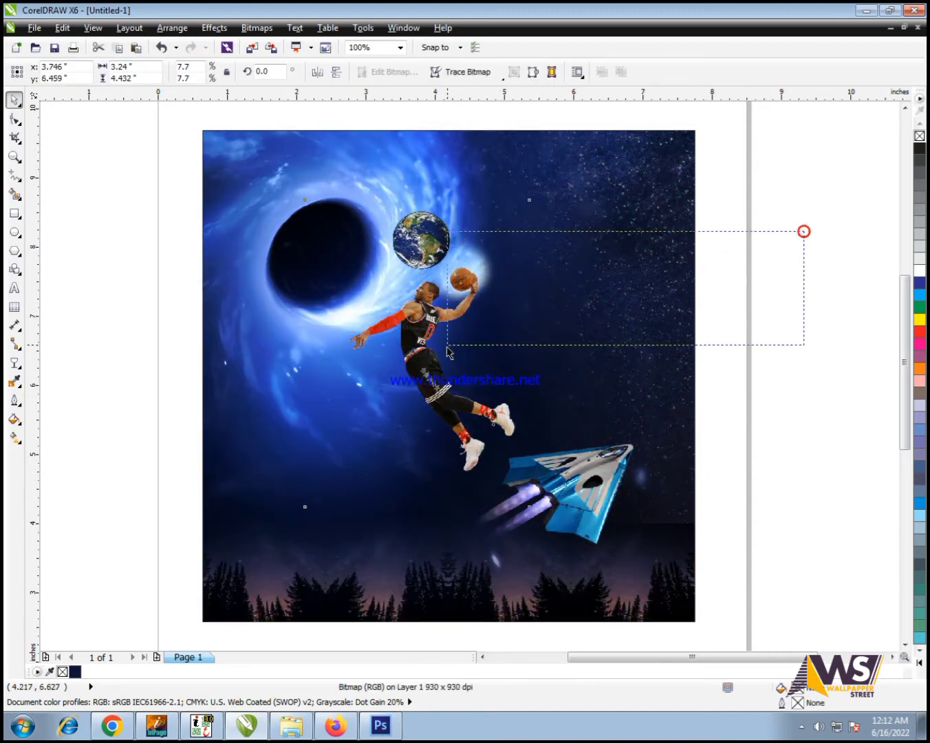
left_click_drag(447, 345, 406, 340)
key("Delete")
left_click_drag(420, 220, 465, 251)
scroll(460, 252, "up", 1)
scroll(465, 251, "down", 2)
left_click(126, 172)
left_click_drag(614, 485, 619, 513)
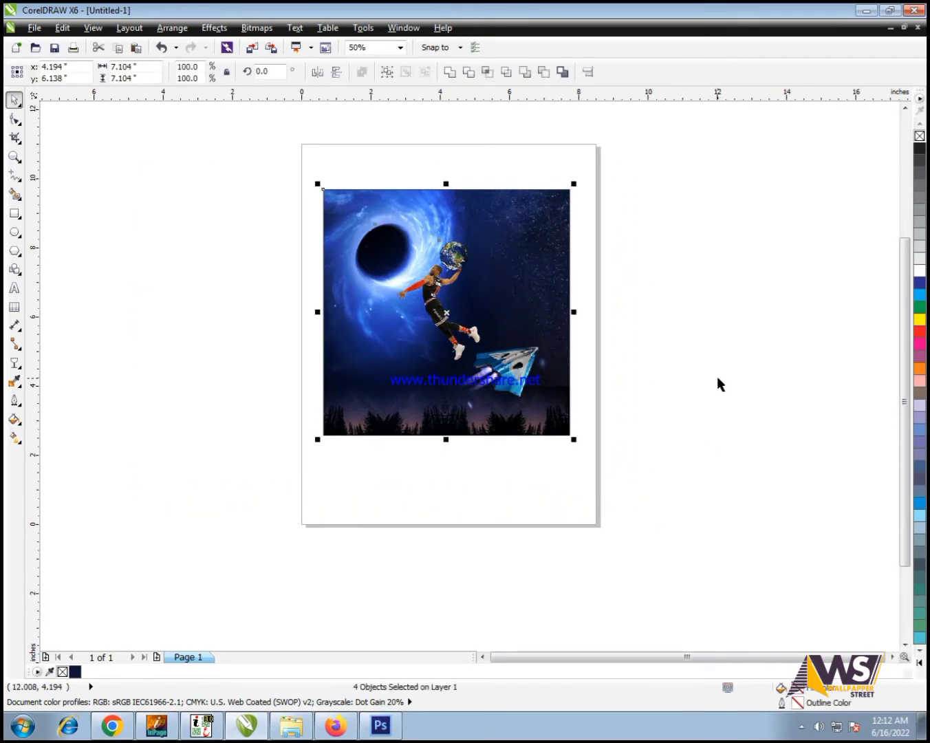
key("shift+F2")
left_click(807, 372)
scroll(573, 421, "down", 1)
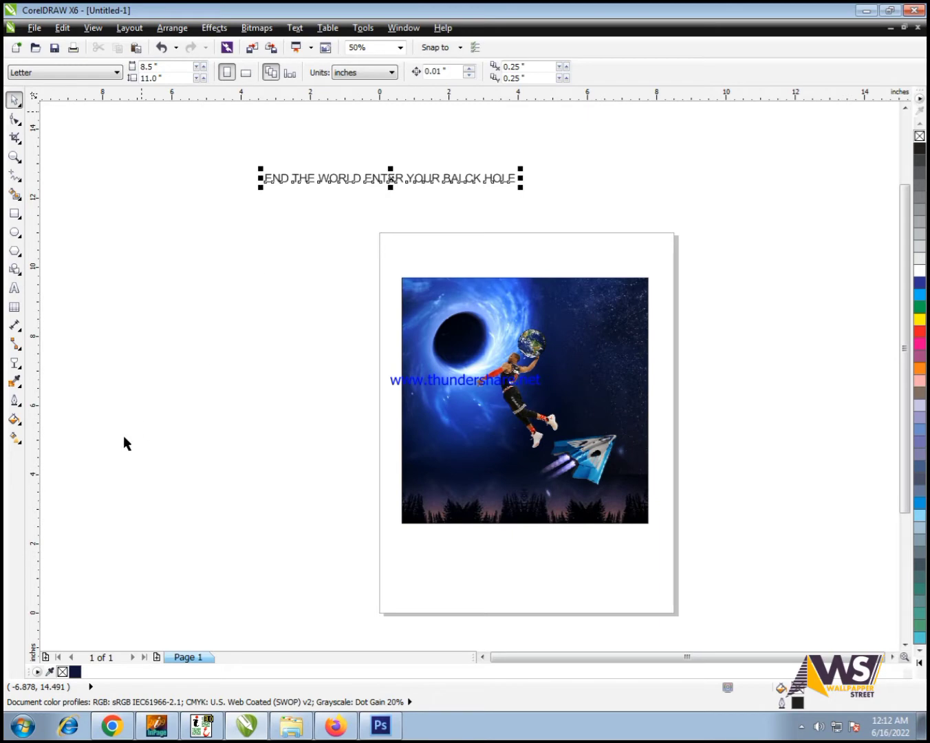
Move the spaceship closer to the player so it sits just below the feet
left_click(572, 461)
scroll(571, 464, "up", 2)
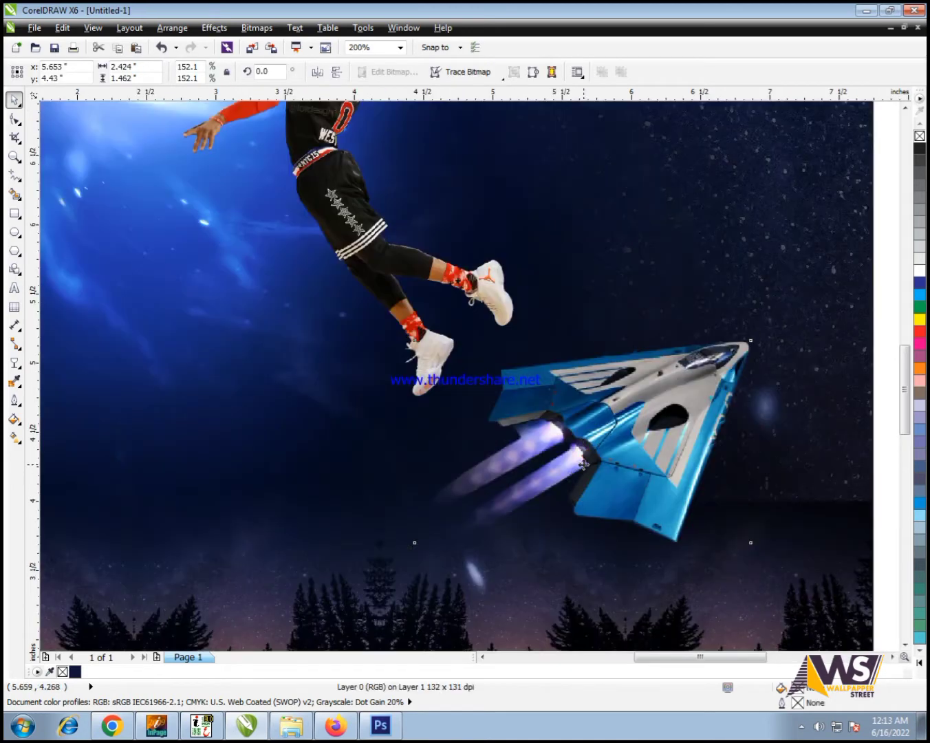
left_click_drag(654, 383, 621, 385)
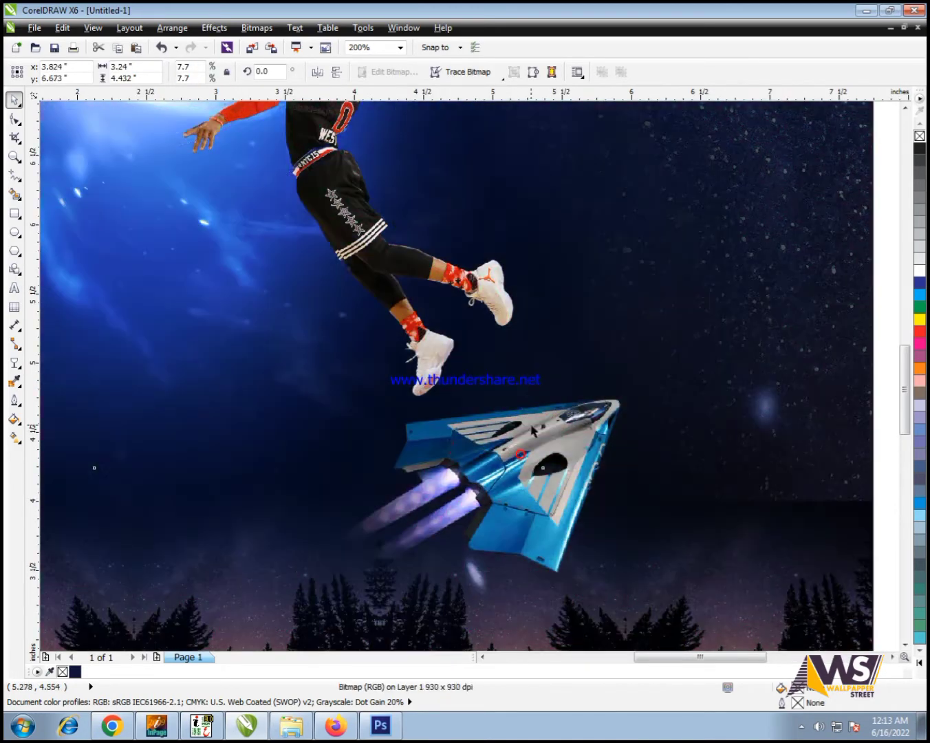
scroll(599, 467, "down", 1)
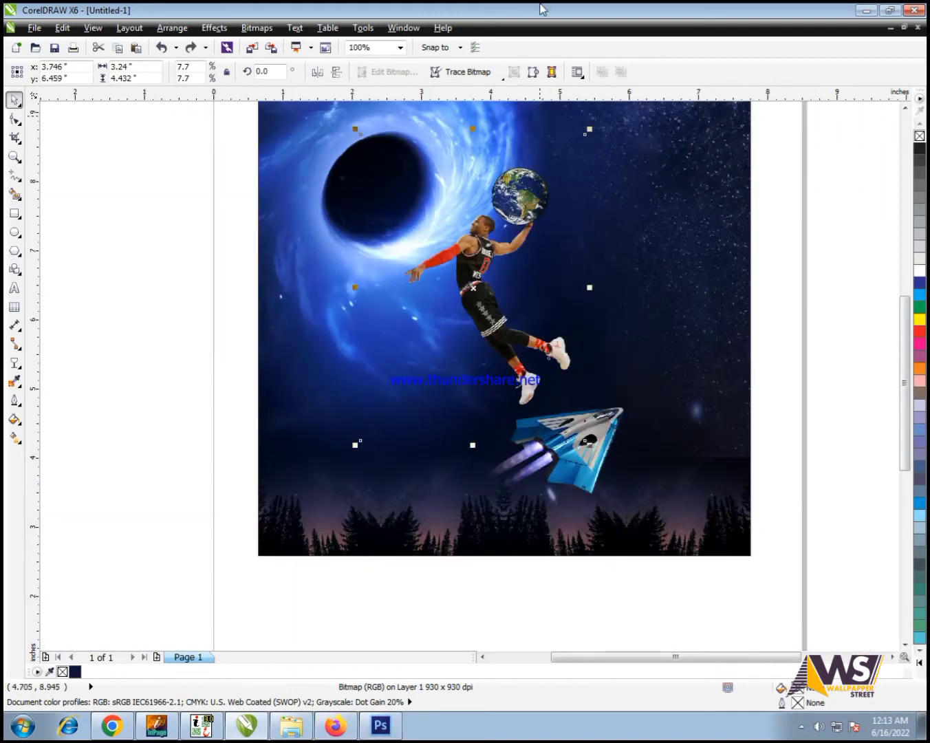
scroll(435, 224, "down", 1)
Set the title text above the page to the Impact font and park it beside the poster, outside the page
left_click(125, 195)
scroll(199, 214, "down", 1)
left_click_drag(198, 334, 495, 220)
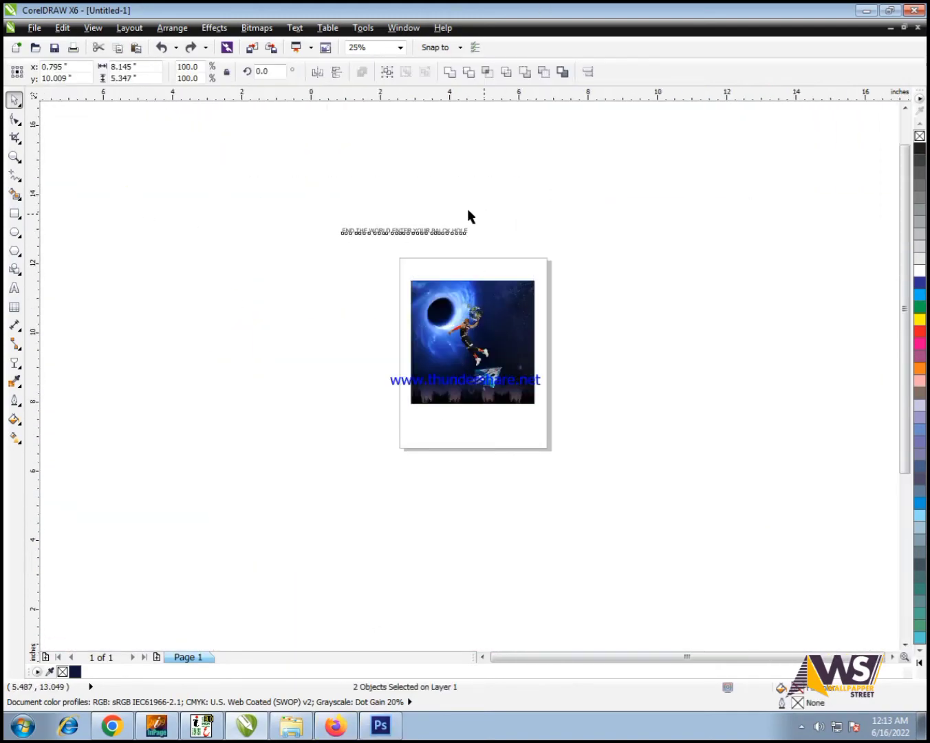
scroll(488, 217, "up", 1)
left_click(524, 161)
left_click_drag(552, 168, 181, 268)
left_click(362, 78)
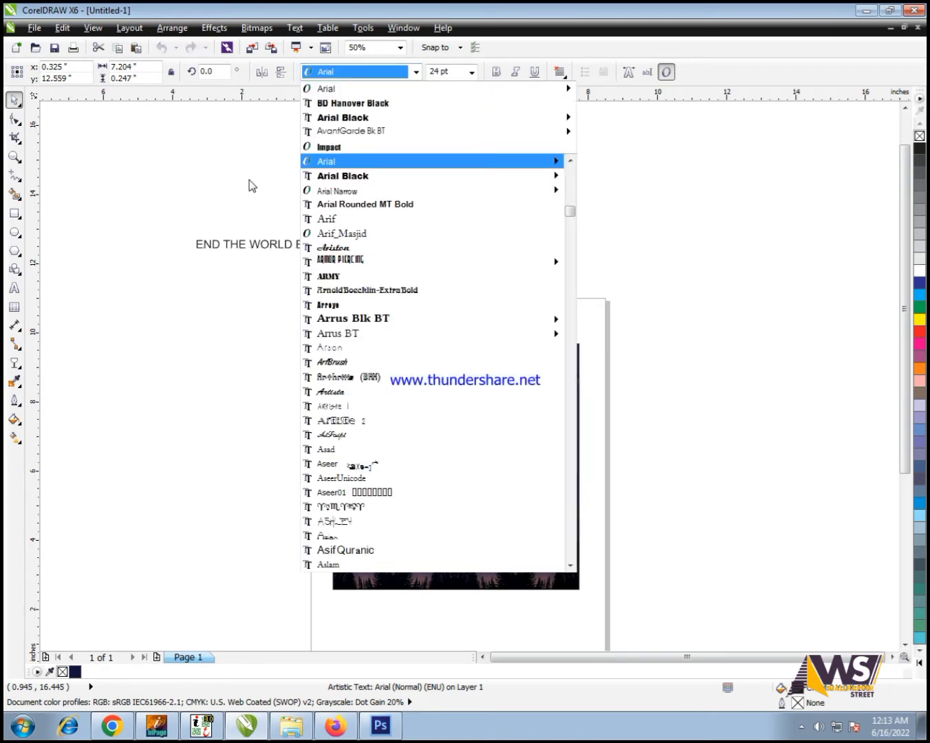
key("Up")
key("Return")
left_click_drag(264, 247, 661, 446)
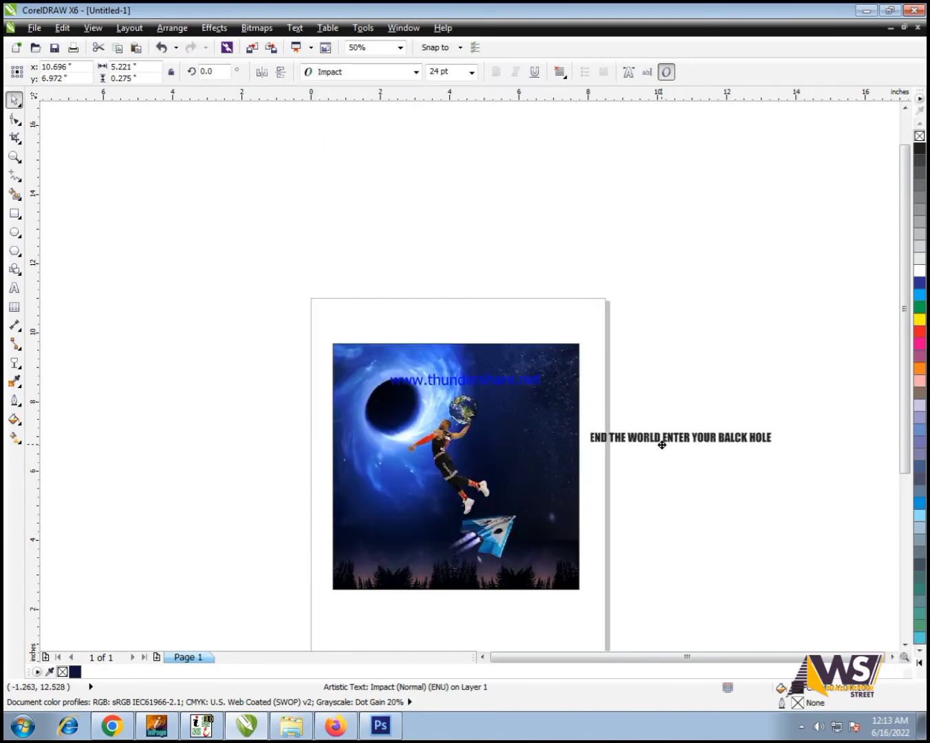
Group the words END and THE, shrink them to about 0.512 by 0.132 inches and place them above WORLD
scroll(626, 482, "up", 1)
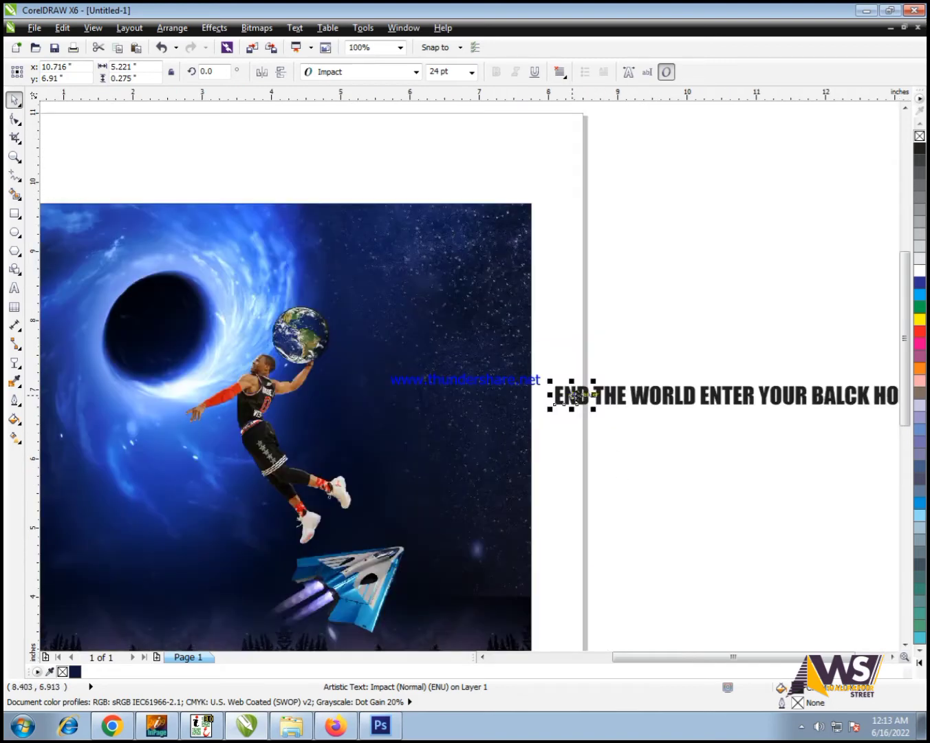
left_click_drag(628, 378, 540, 433)
key("ctrl+g")
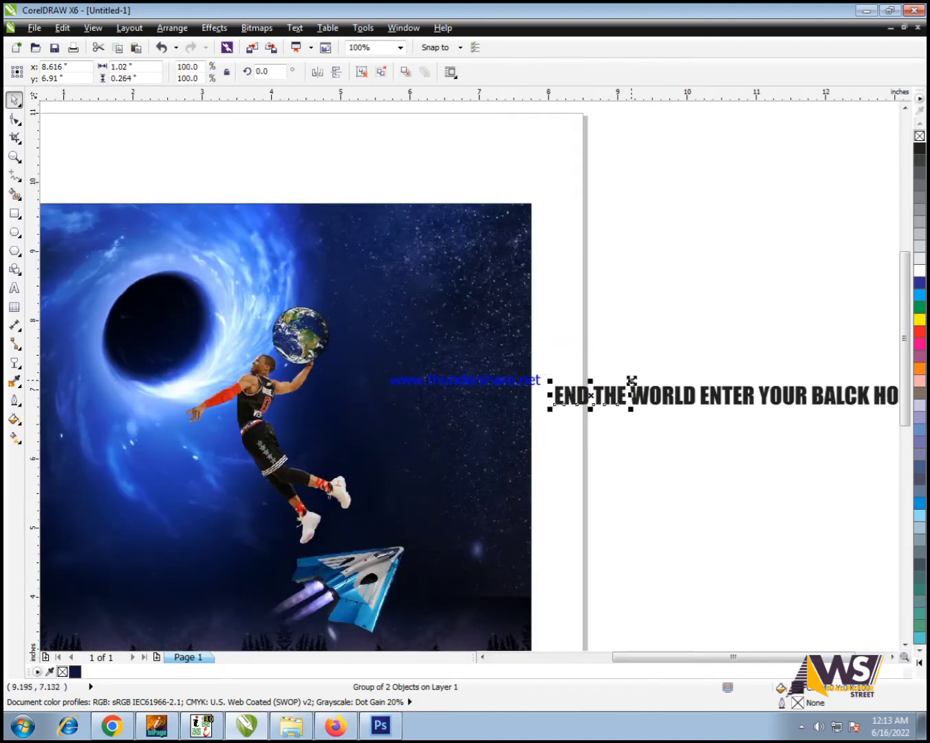
left_click_drag(631, 380, 594, 398)
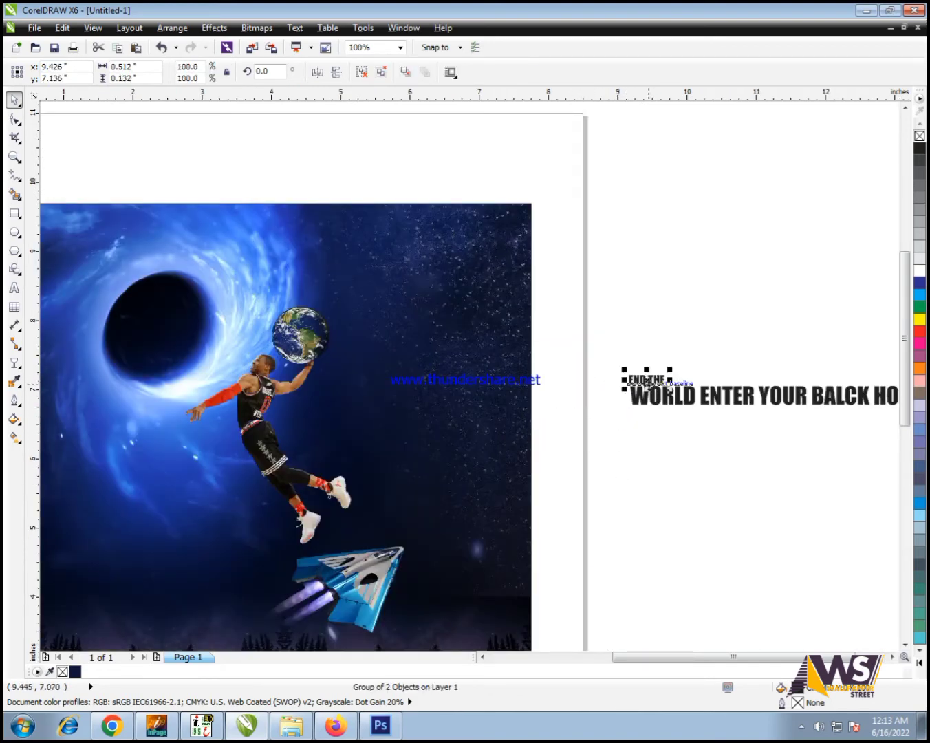
Place END THE and WORLD on the starry sky beside the Earth at about 1.61 by 0.73 inches overall and fill them white
left_click_drag(679, 363, 769, 442)
left_click_drag(712, 328, 620, 412)
left_click_drag(663, 396, 494, 348)
key("Left")
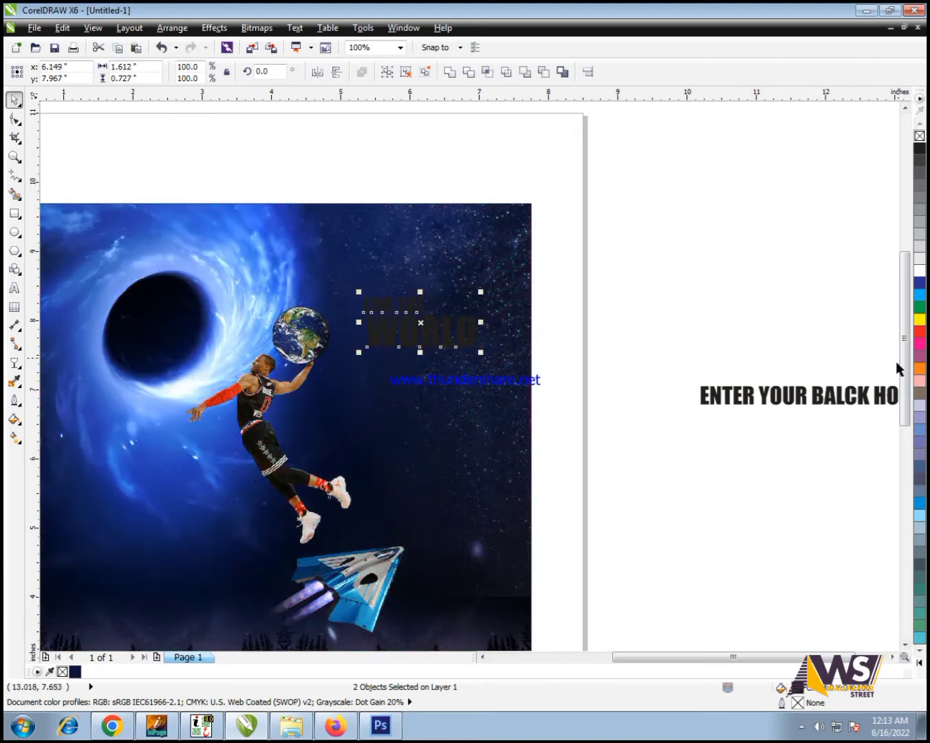
left_click(920, 270)
left_click(809, 284)
Group ENTER and YOUR, fit them under WORLD at about 1.242 by 0.224 inches and fill them white
scroll(496, 311, "down", 2)
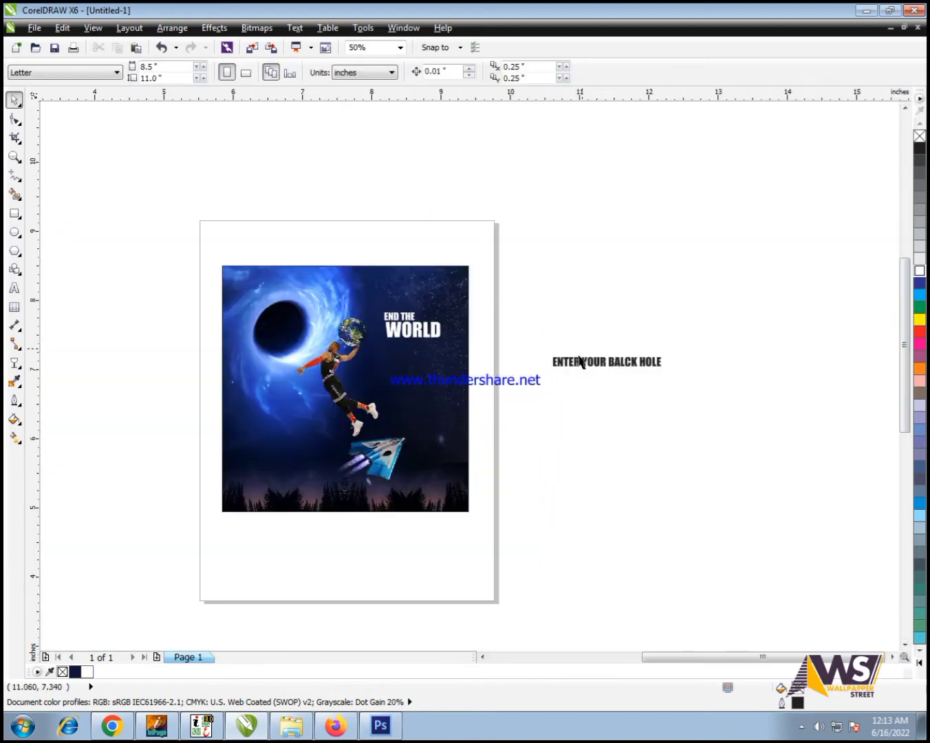
scroll(577, 386, "up", 2)
left_click_drag(496, 434, 496, 436)
key("ctrl+g")
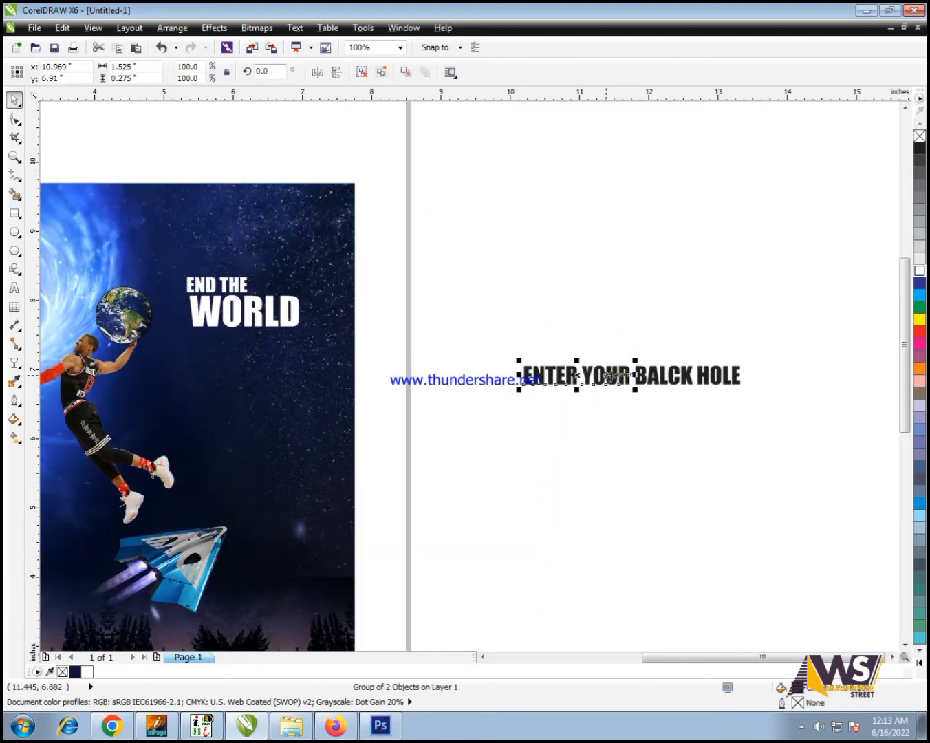
left_click_drag(605, 374, 286, 350)
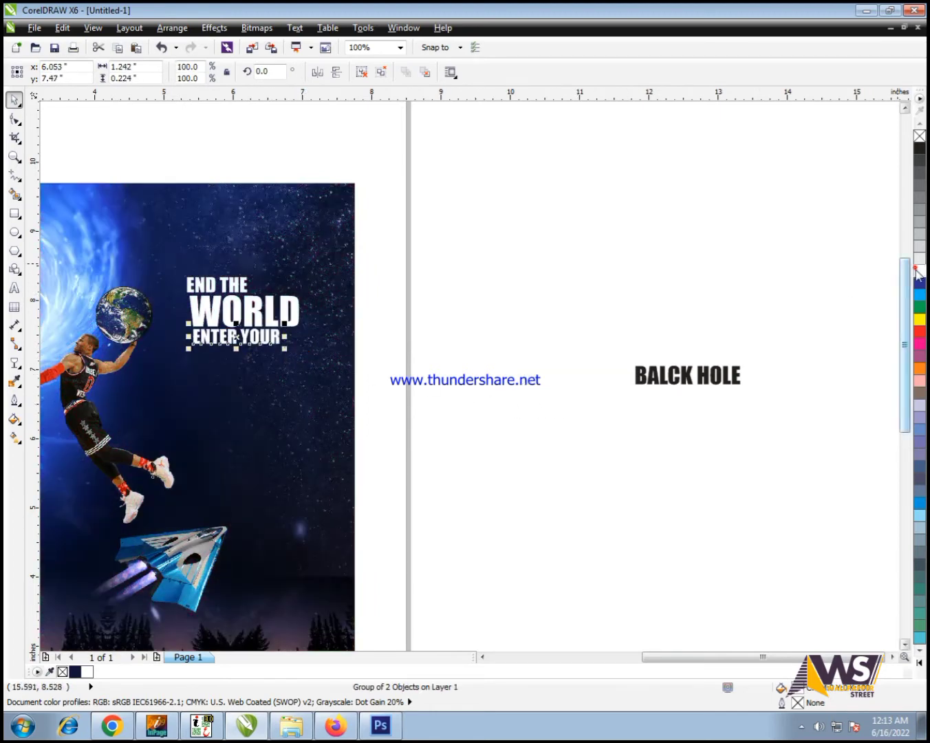
left_click(757, 280)
Place the words BALCK HOLE directly below ENTER YOUR on the poster
left_click(685, 372)
double_click(683, 377)
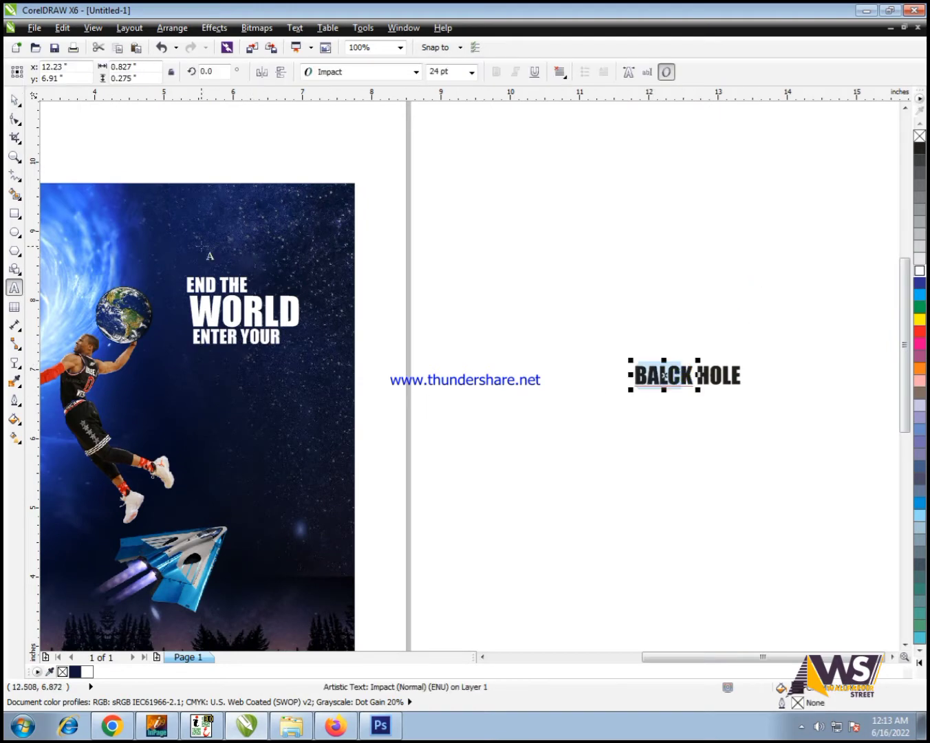
left_click(15, 103)
left_click(591, 367)
left_click_drag(523, 317, 810, 451)
left_click_drag(709, 385, 269, 368)
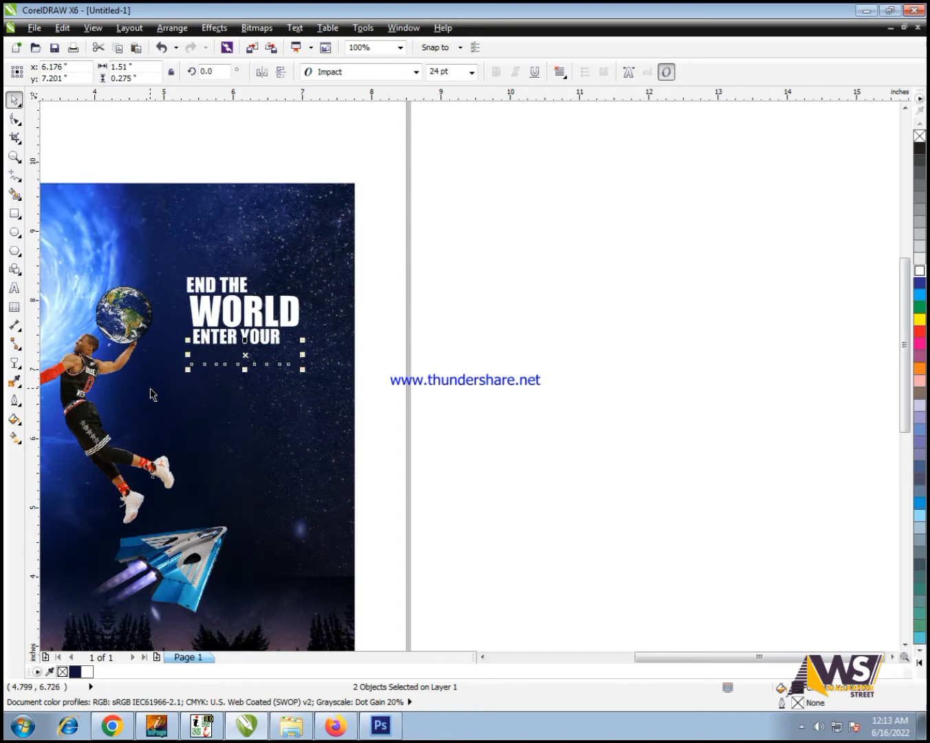
Enlarge BALCK to about 1.613 by 0.536 inches below ENTER YOUR and align HOLE underneath it
scroll(148, 389, "up", 2)
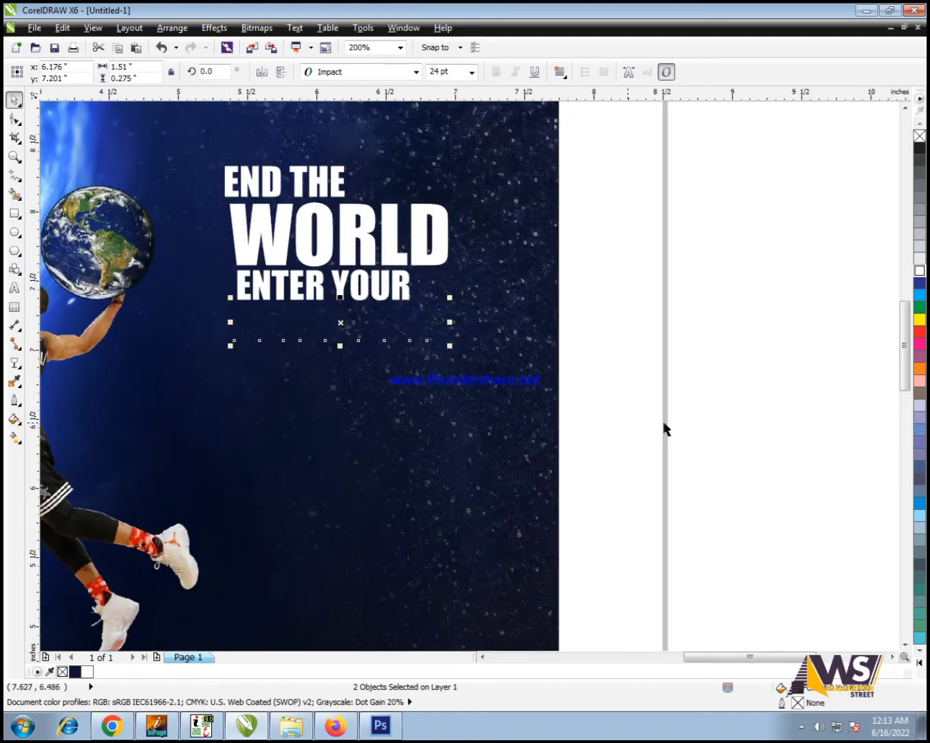
left_click(717, 283)
left_click_drag(716, 284, 166, 484)
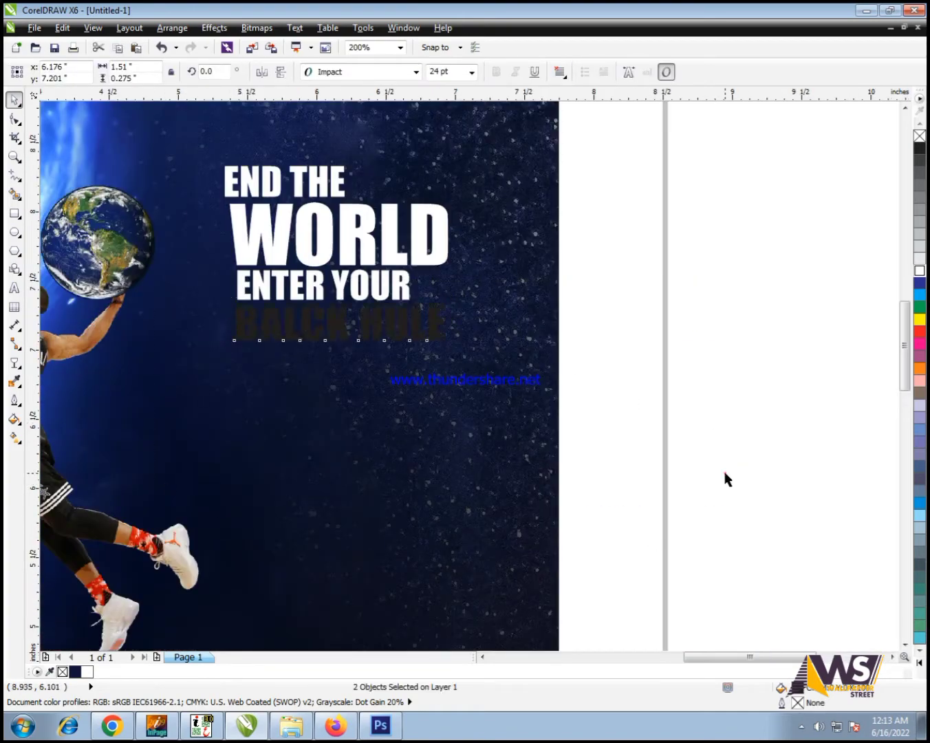
left_click(369, 317)
scroll(376, 317, "up", 2)
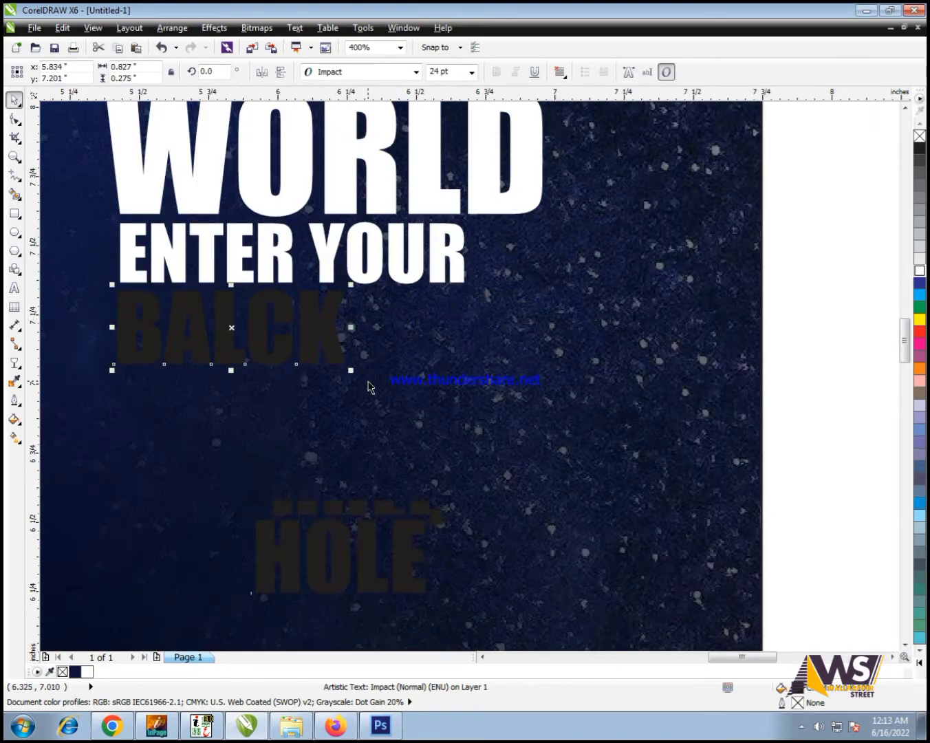
left_click_drag(352, 369, 568, 485)
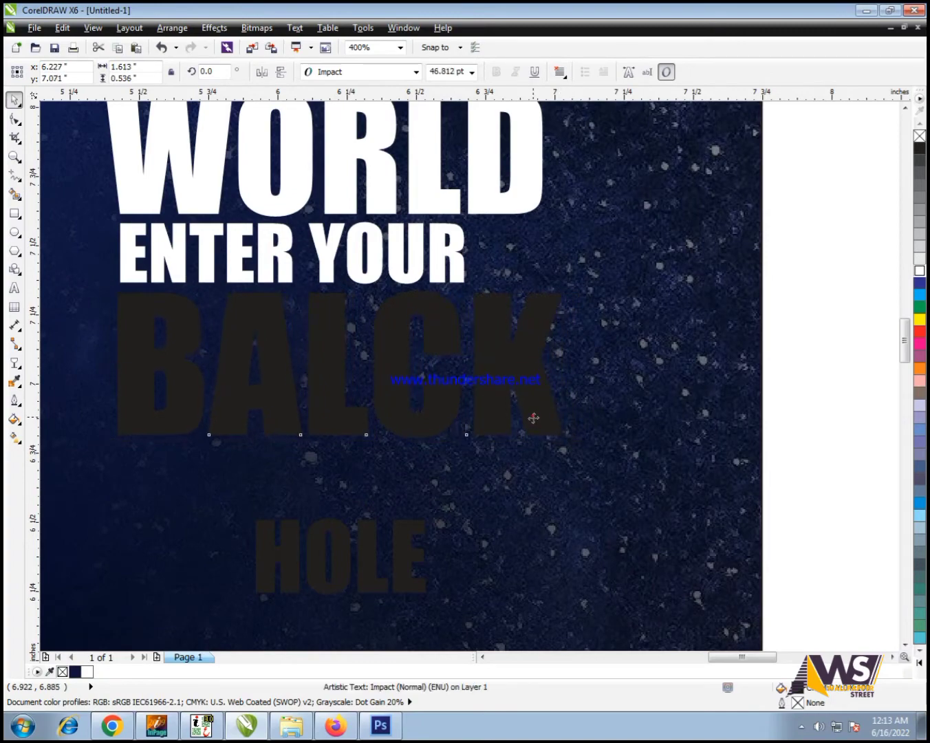
left_click_drag(534, 417, 534, 432)
left_click_drag(414, 545, 303, 568)
Fill the words BALCK and HOLE with white
left_click(328, 440, "shift")
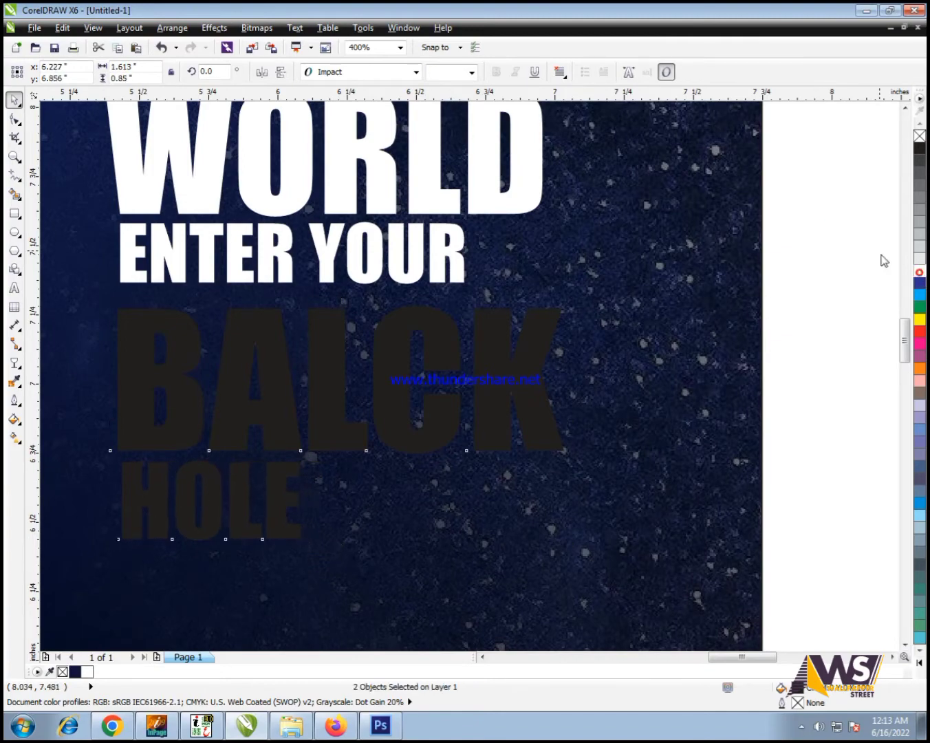
left_click(919, 272)
left_click(880, 256)
scroll(600, 294, "down", 3)
Select the stacked title words together and enlarge the whole block slightly in the starry sky area
left_click(694, 204)
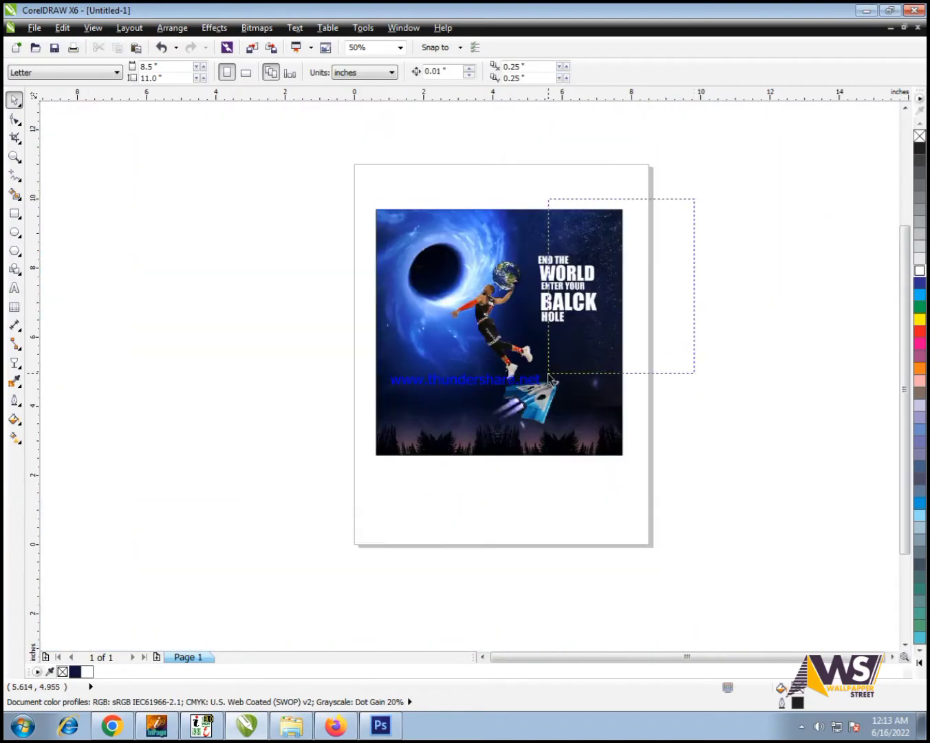
left_click_drag(548, 374, 548, 373)
scroll(566, 291, "up", 1)
left_click_drag(638, 220, 650, 206)
left_click(728, 213)
scroll(661, 231, "down", 1)
left_click_drag(725, 146, 160, 508)
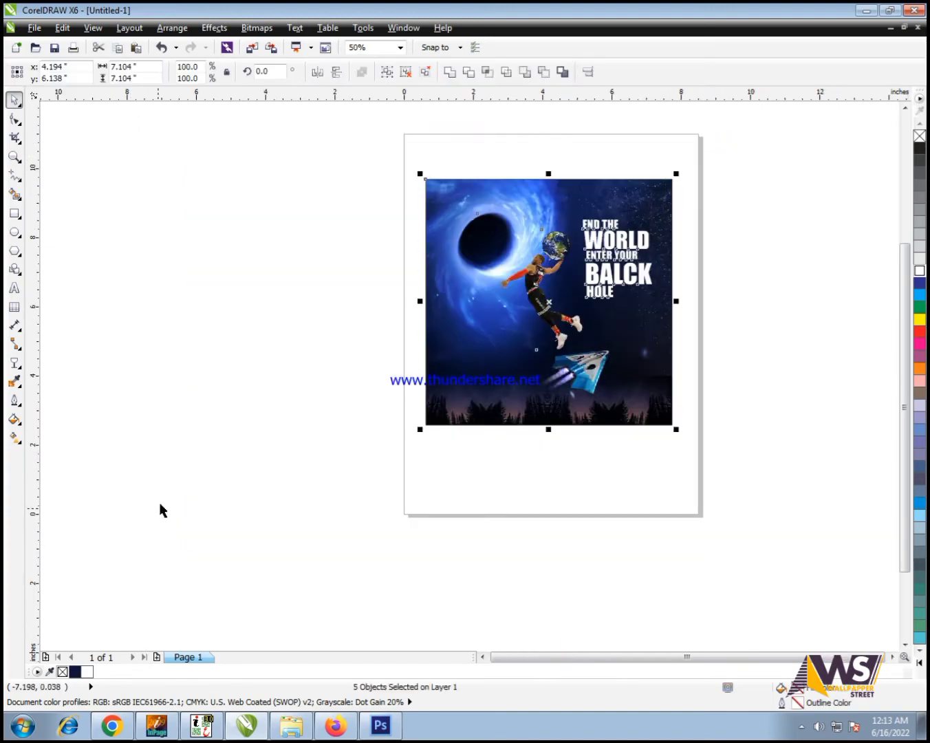
scroll(65, 395, "up", 1)
left_click(64, 396)
scroll(261, 374, "down", 1)
Place a small copy of the spaceship directly after END THE, above the word WORLD
left_click(423, 430)
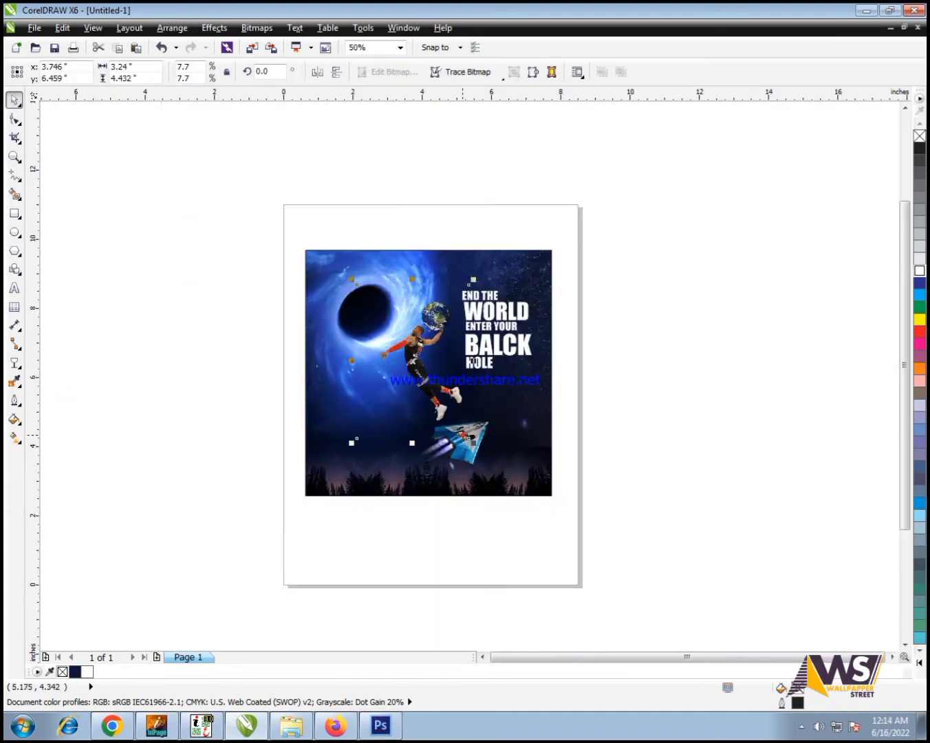
scroll(473, 444, "up", 1)
left_click_drag(756, 247, 554, 154)
left_click(704, 132)
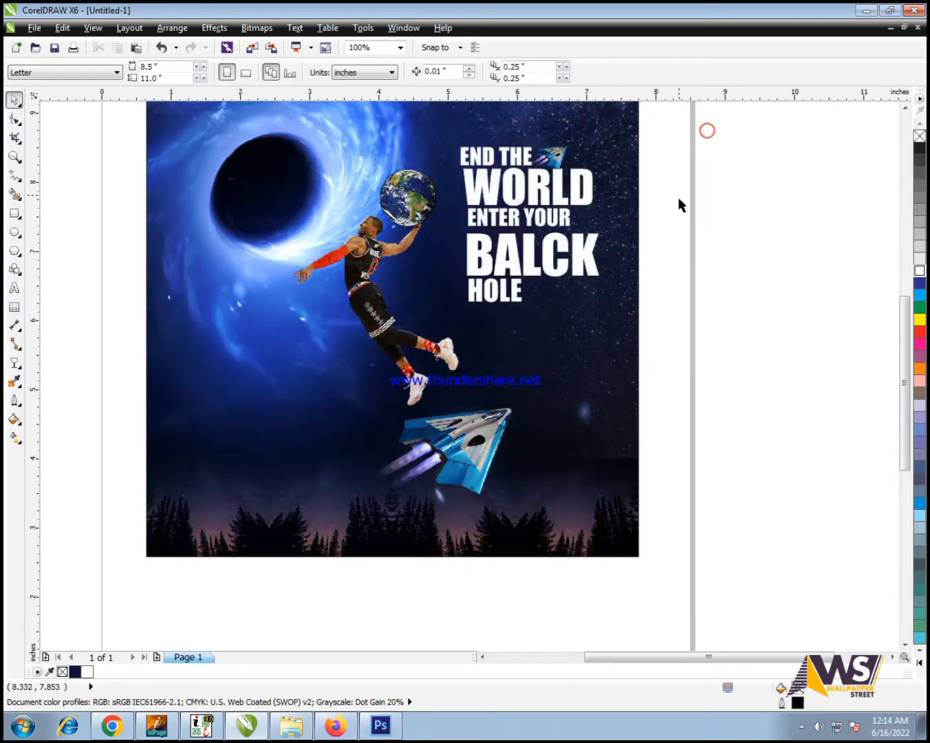
scroll(679, 206, "down", 1)
key("ctrl+a")
key("shift+F2")
left_click(130, 371)
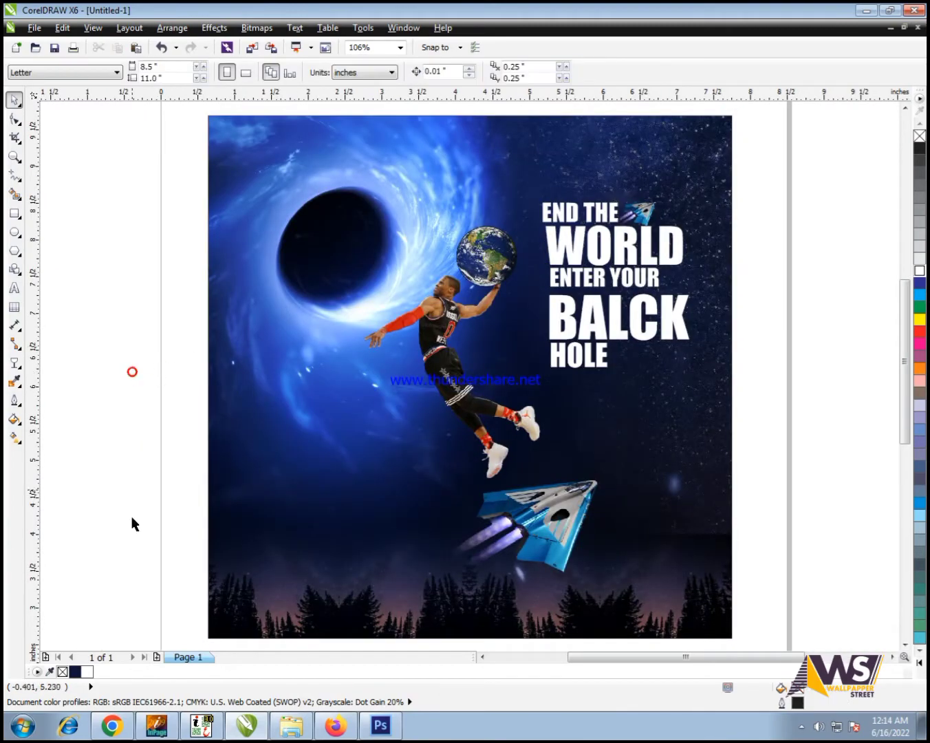
Switch to Chrome and Firefox and look through the open image tabs, including the nasa jet wallpaper search results
left_click(112, 726)
left_click(454, 14)
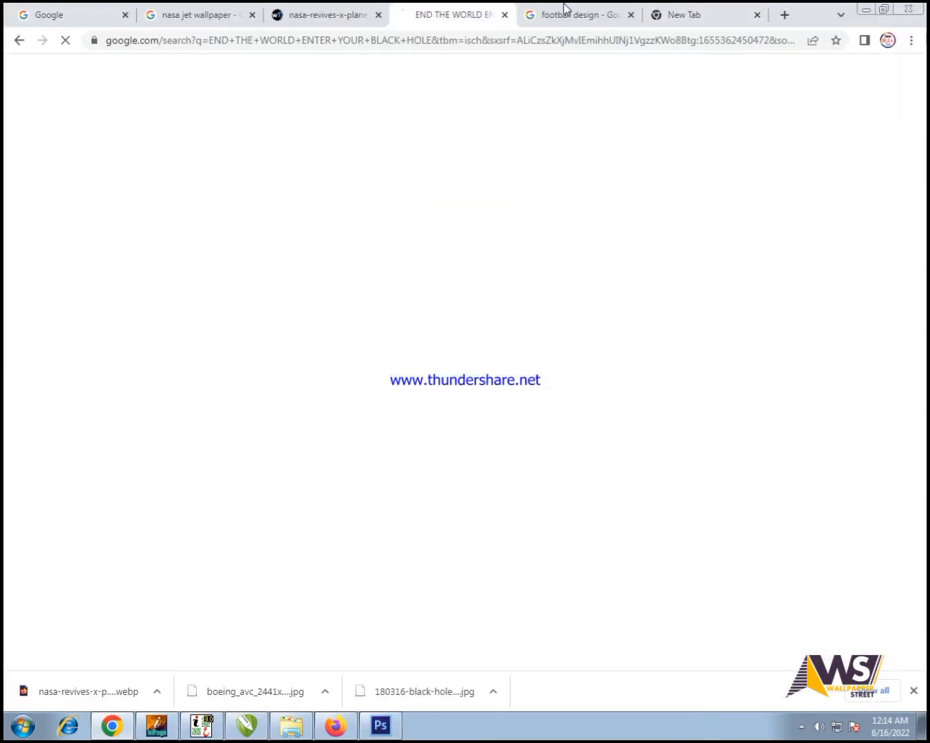
left_click(565, 14)
left_click(354, 730)
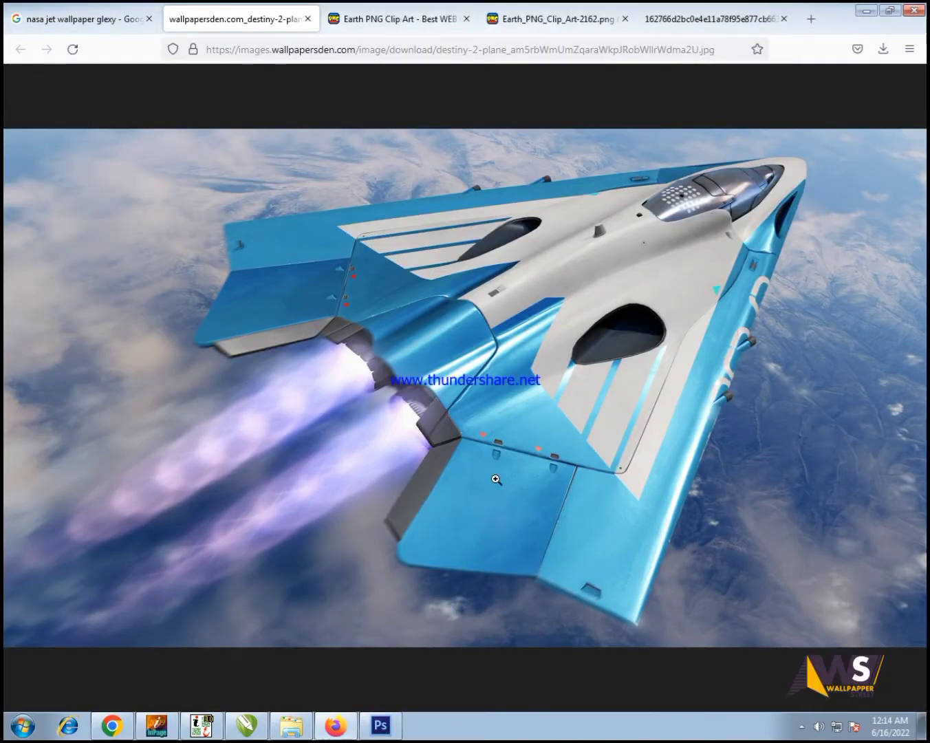
left_click(496, 479)
left_click(69, 19)
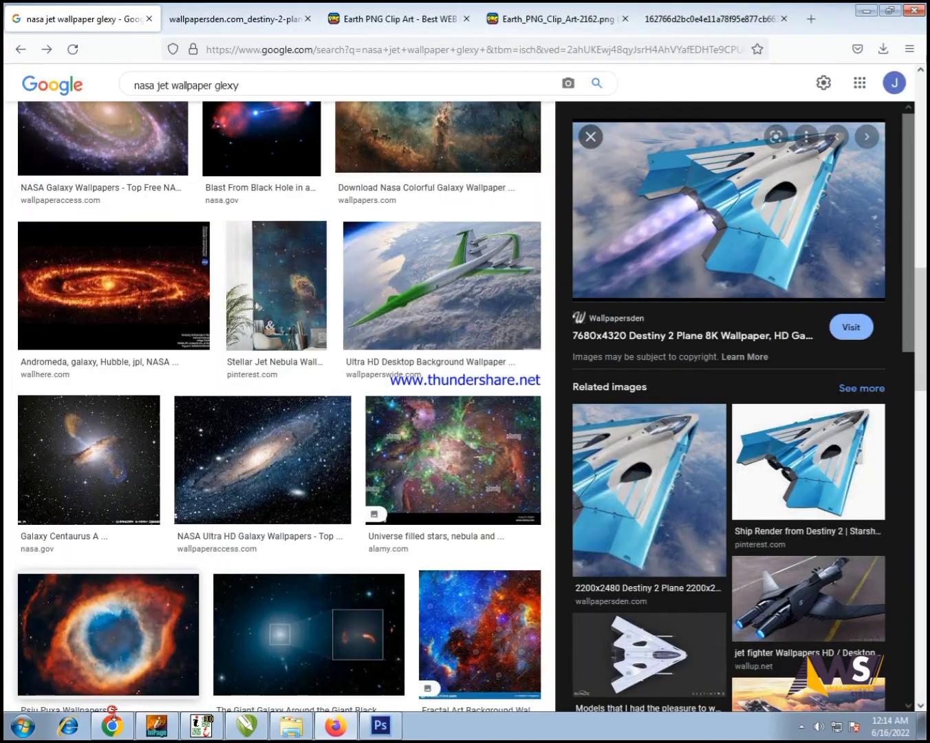
Preview nebula wallpapers in the nasa jet wallpaper glexy image results, comparing them with the CorelDRAW poster
left_click(109, 706)
left_click(17, 11)
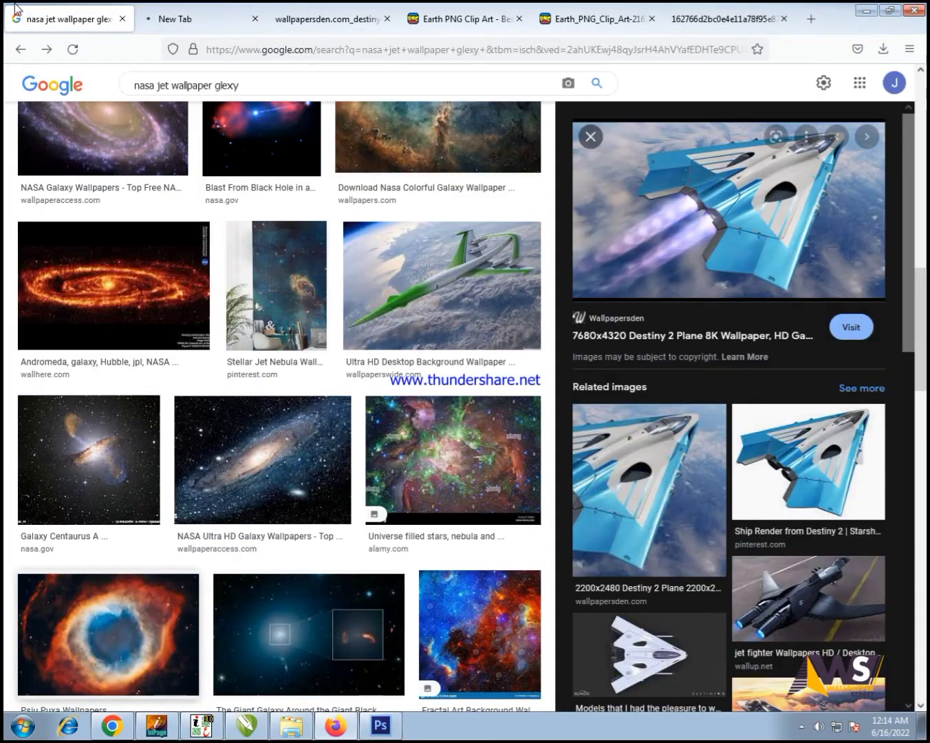
left_click(126, 605)
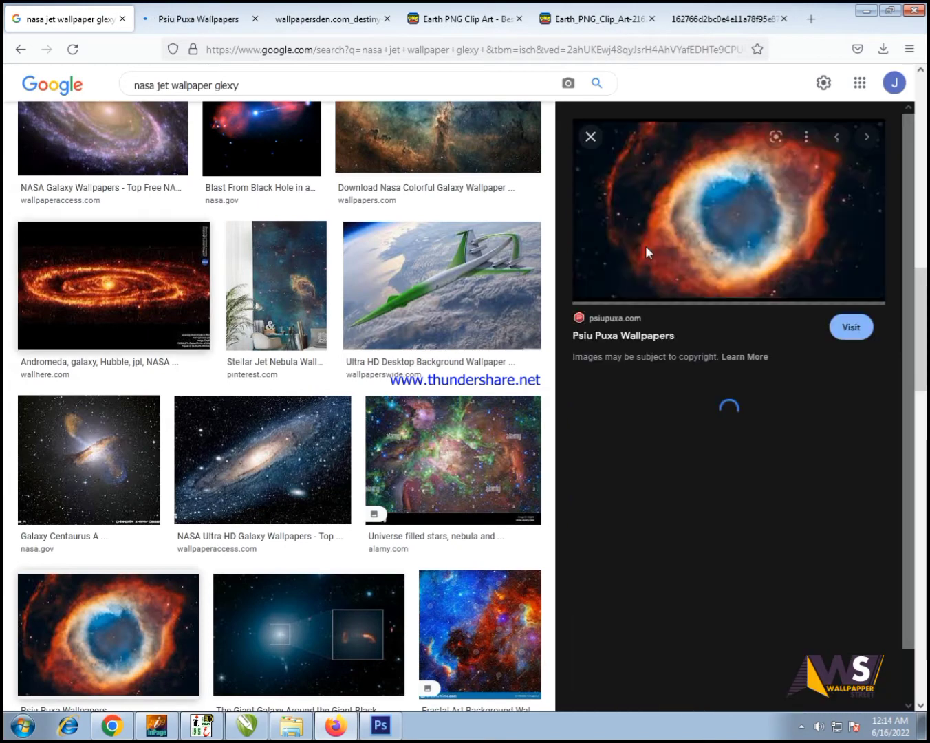
left_click(247, 726)
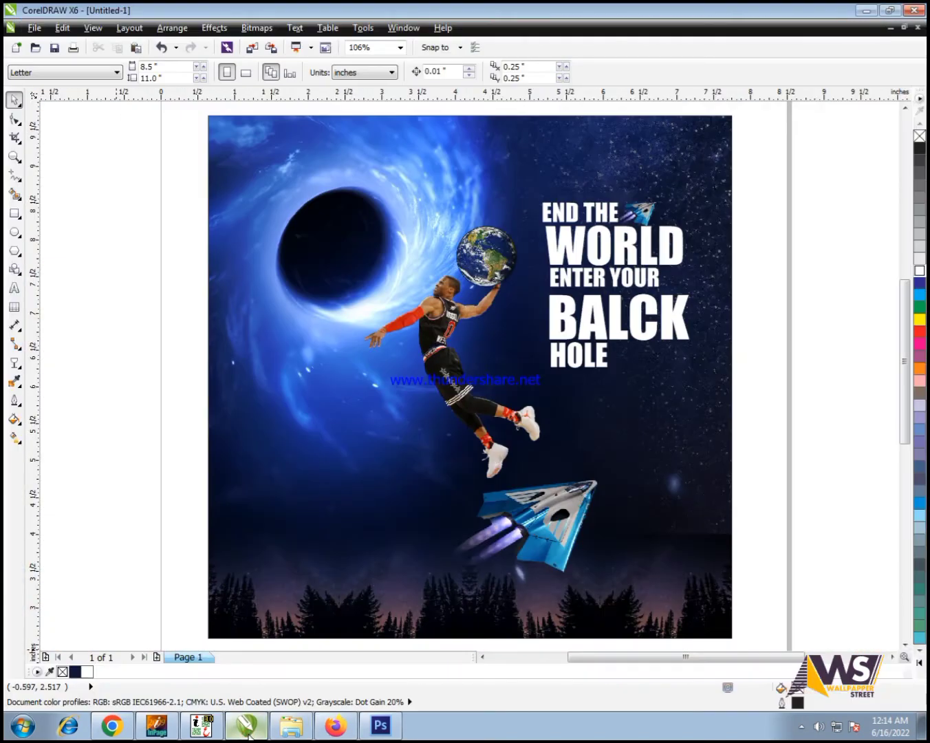
left_click(248, 730)
scroll(716, 347, "down", 8)
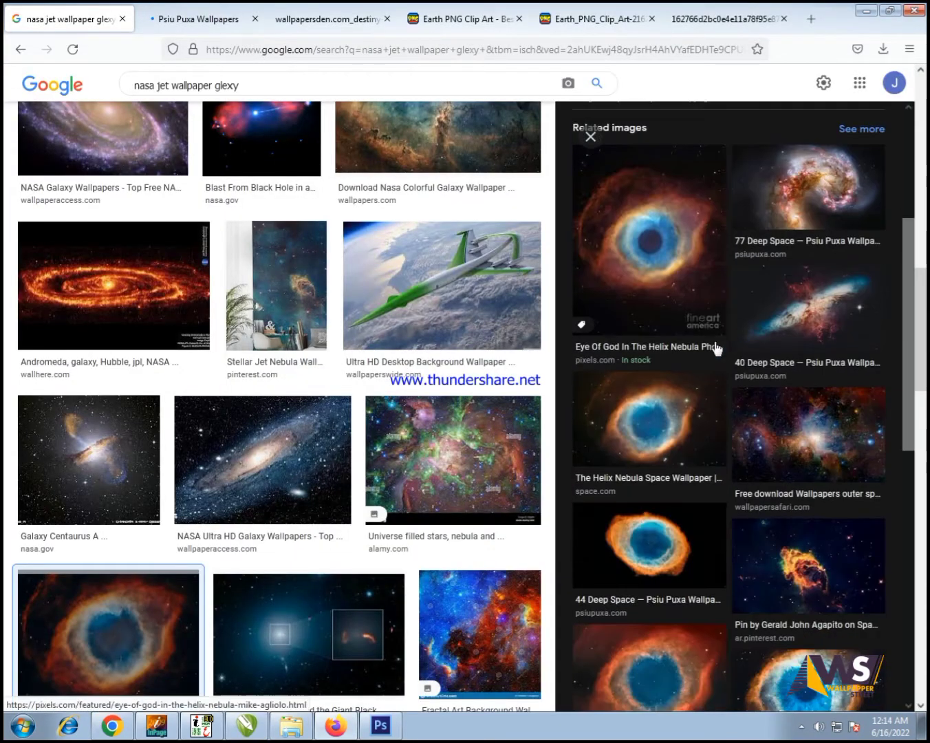
scroll(865, 508, "down", 3)
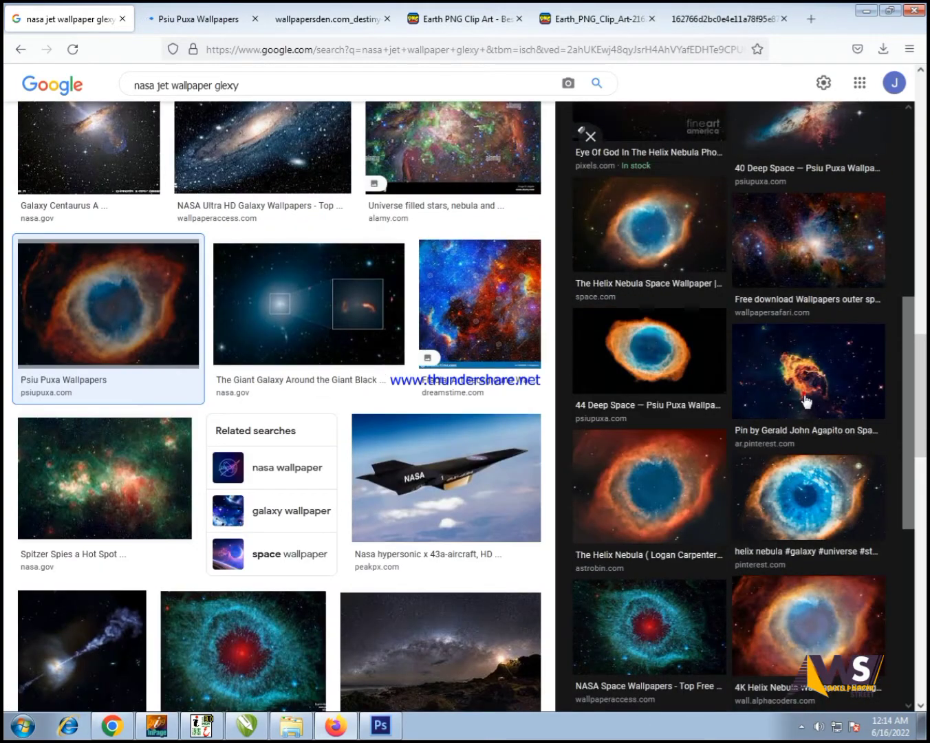
scroll(213, 440, "down", 5)
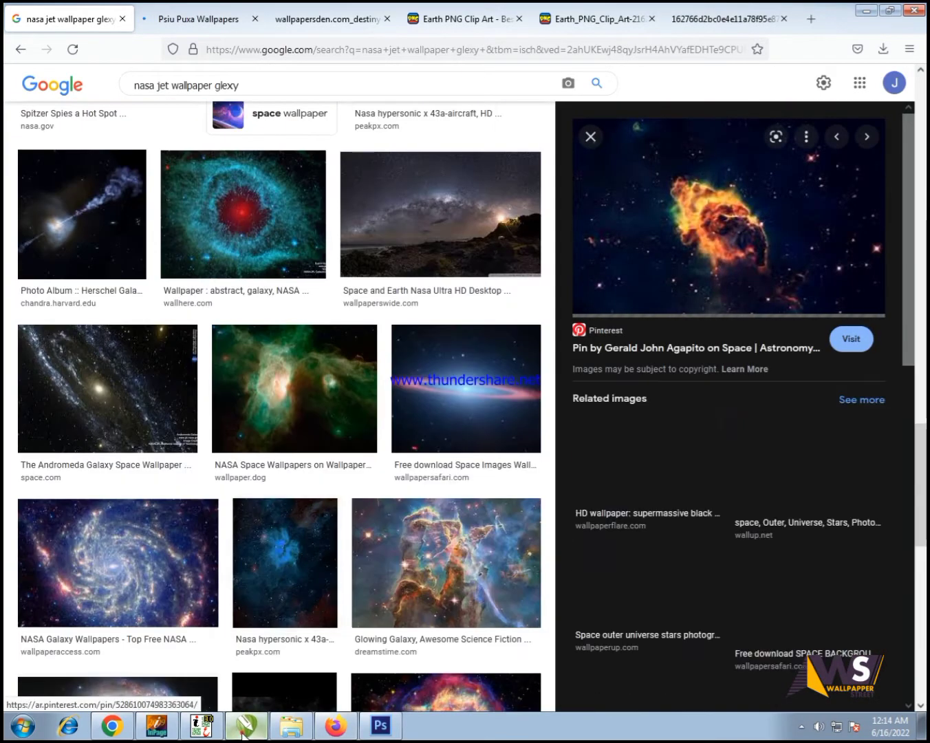
left_click(245, 727)
left_click(242, 731)
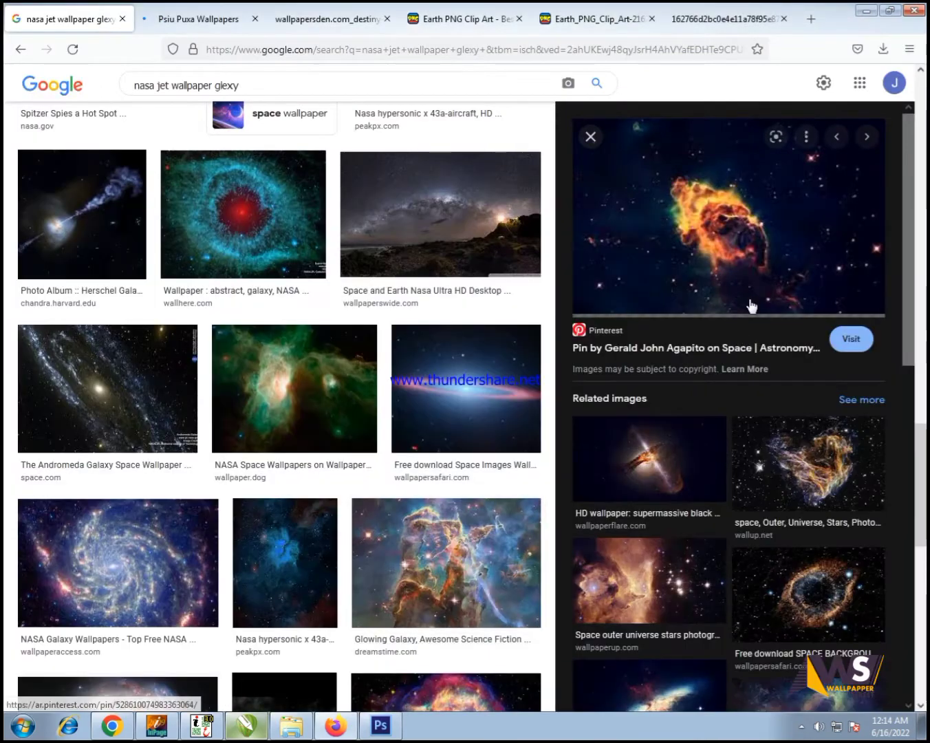
Browse further down the image results and open the WallpaperSafari NASA wallpaper showing a blue-white galaxy with red dust
scroll(329, 320, "down", 5)
scroll(705, 403, "down", 5)
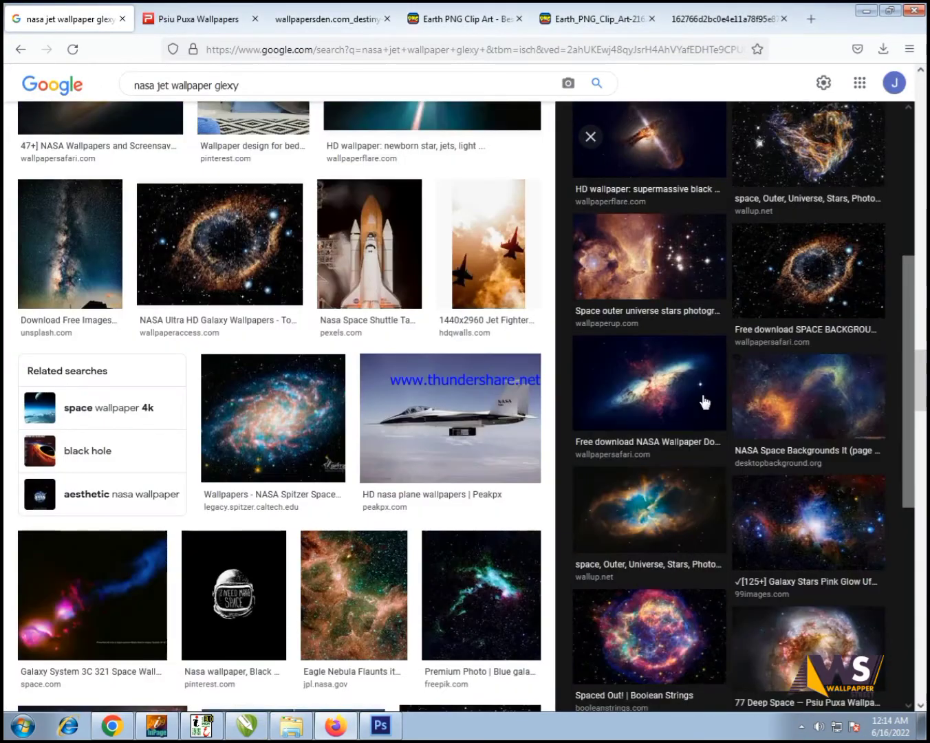
left_click(643, 410)
left_click(264, 732)
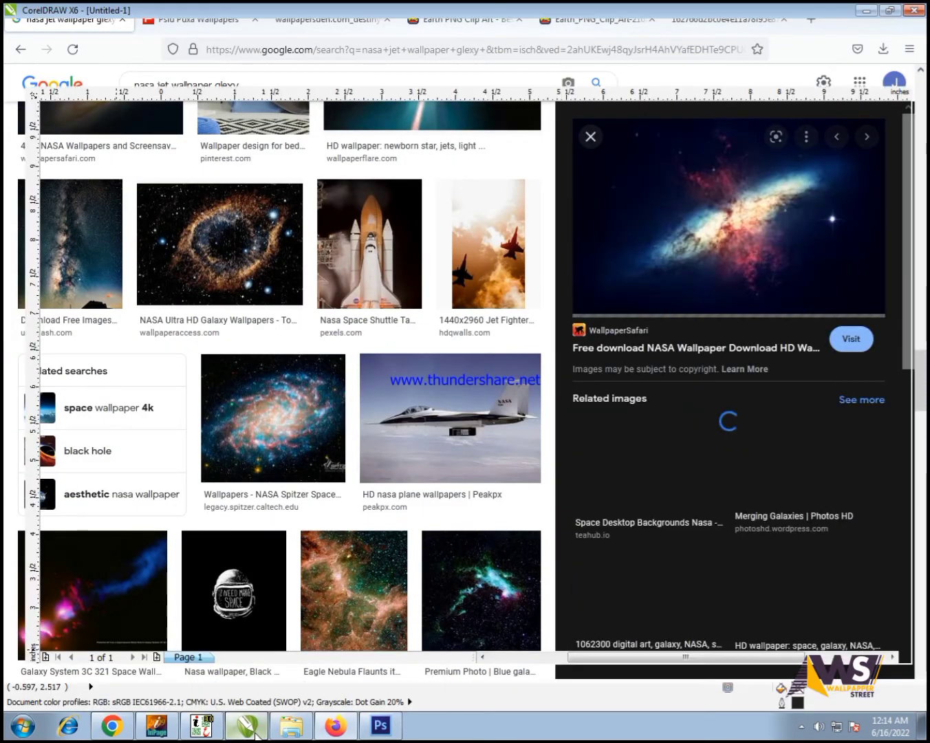
left_click(264, 733)
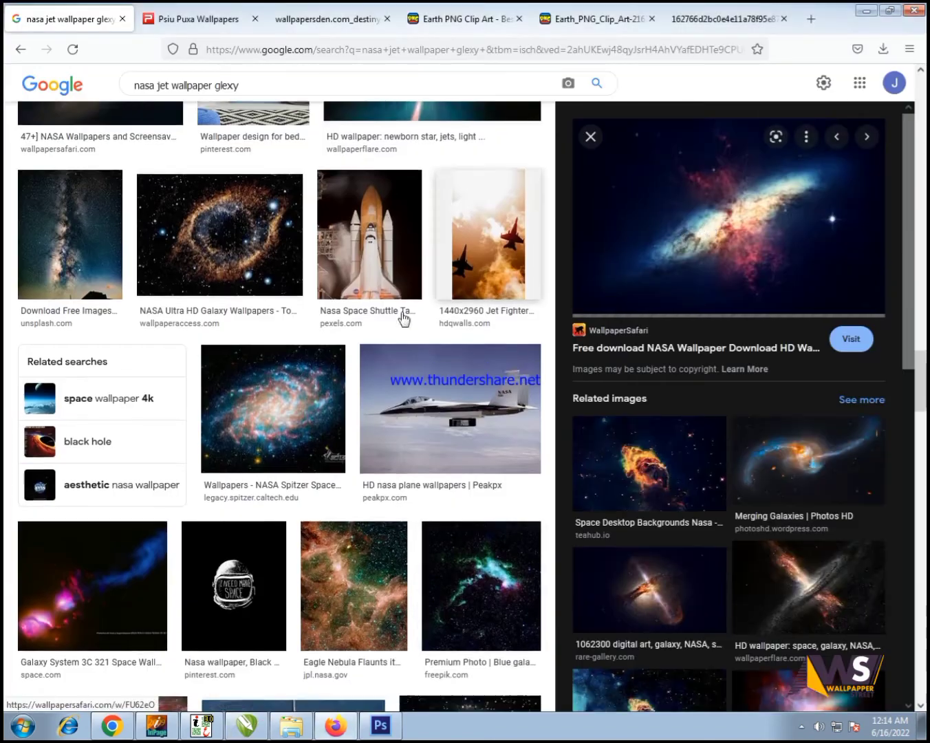
scroll(407, 317, "down", 5)
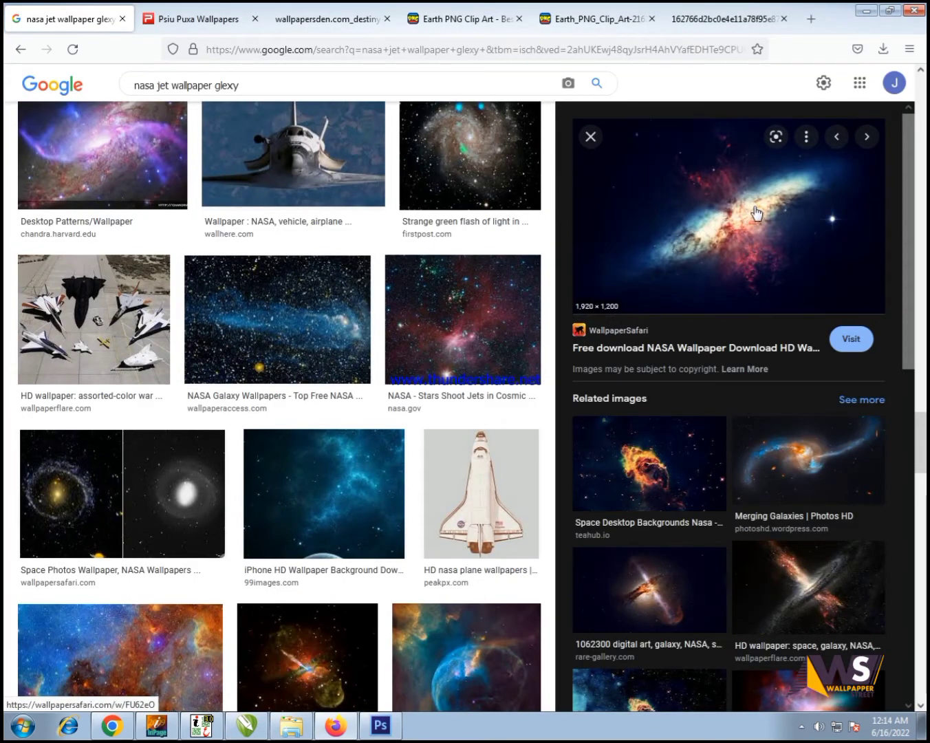
Try to copy the galaxy wallpaper from the browser and paste it into the CorelDRAW poster
right_click(696, 217)
left_click(730, 366)
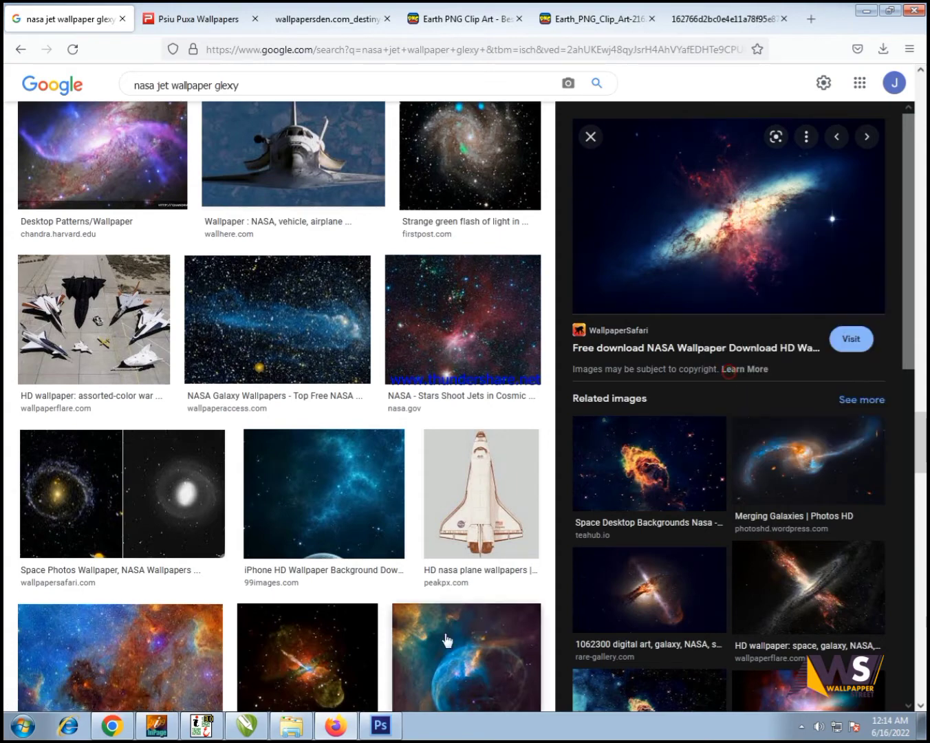
left_click(249, 726)
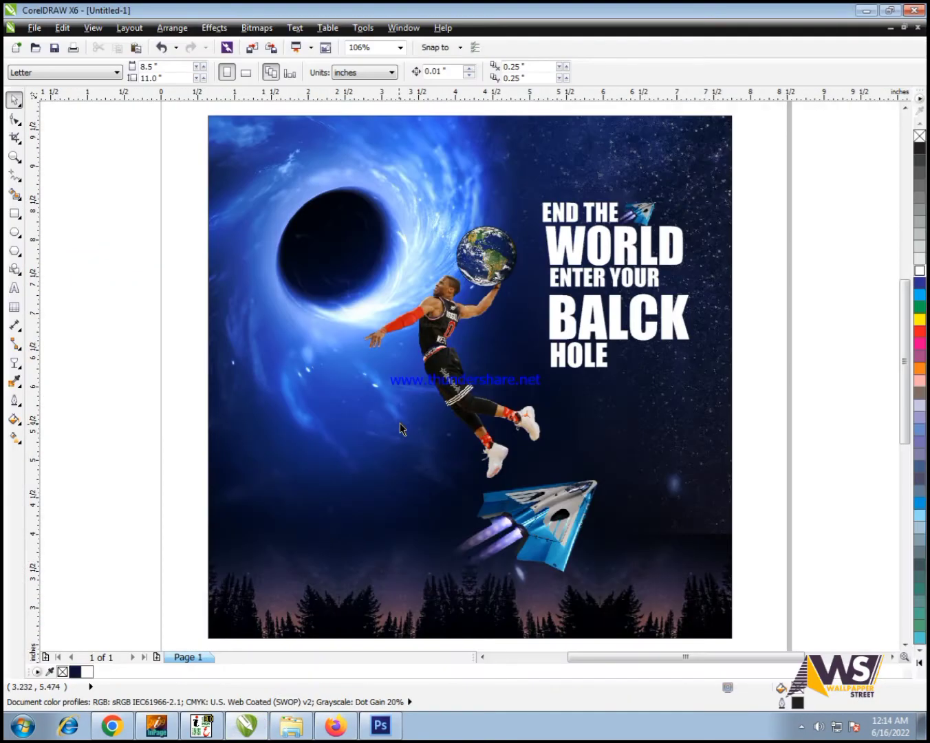
key("ctrl+v")
scroll(459, 383, "down", 2)
key("Delete")
left_click(112, 727)
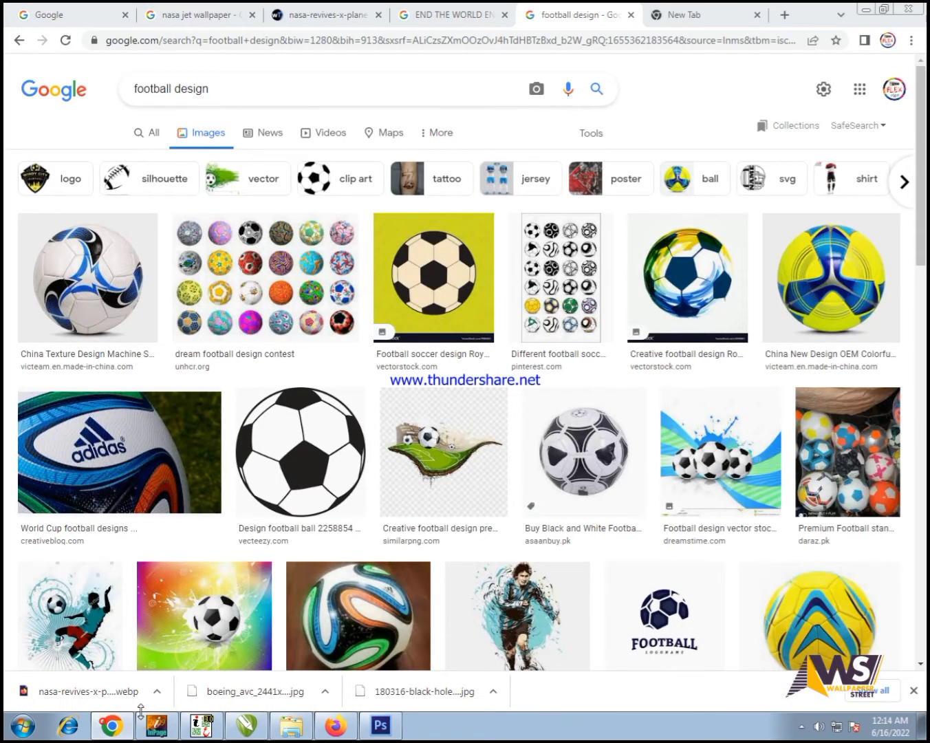
left_click(112, 725)
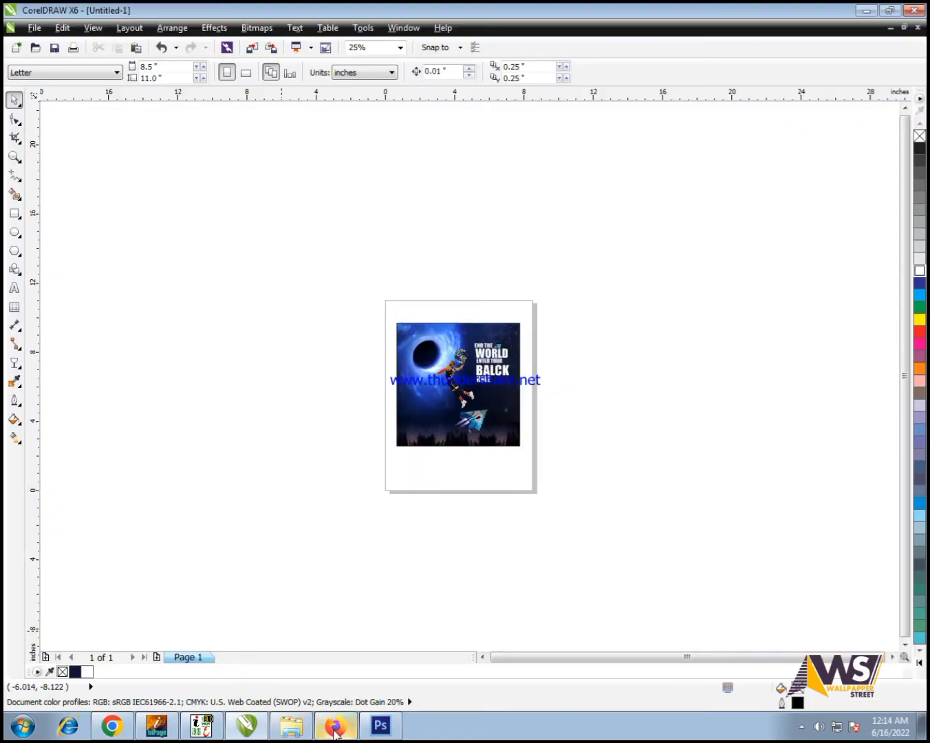
Save the galaxy wallpaper from Firefox to the Desktop as JPEG FU62eO and place the file in the CorelDRAW document
left_click(336, 725)
right_click(714, 302)
left_click(754, 441)
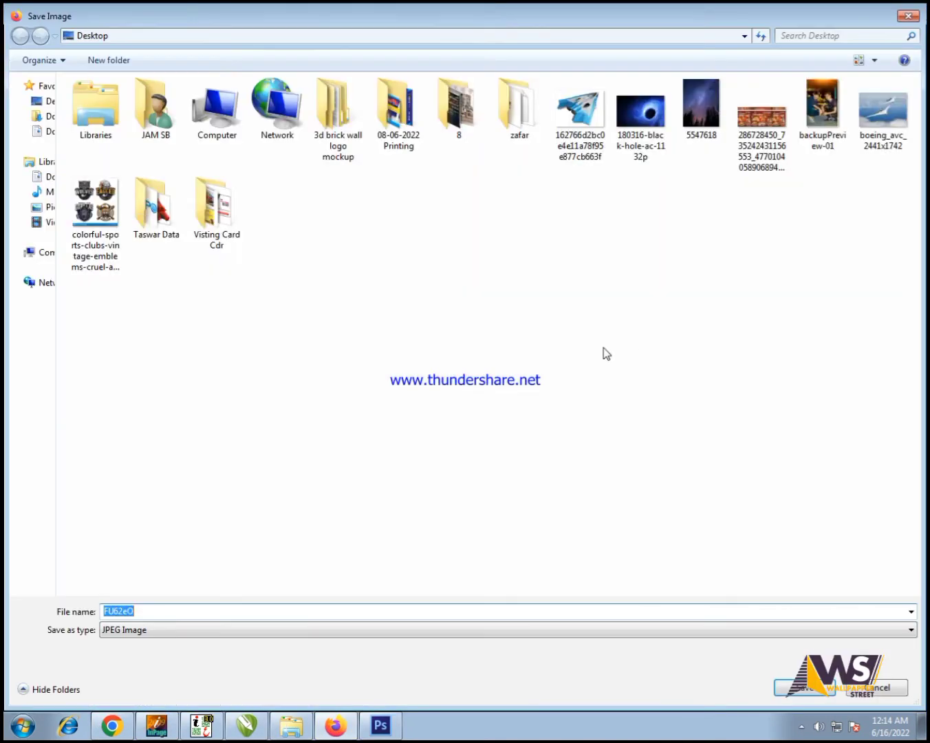
key("Return")
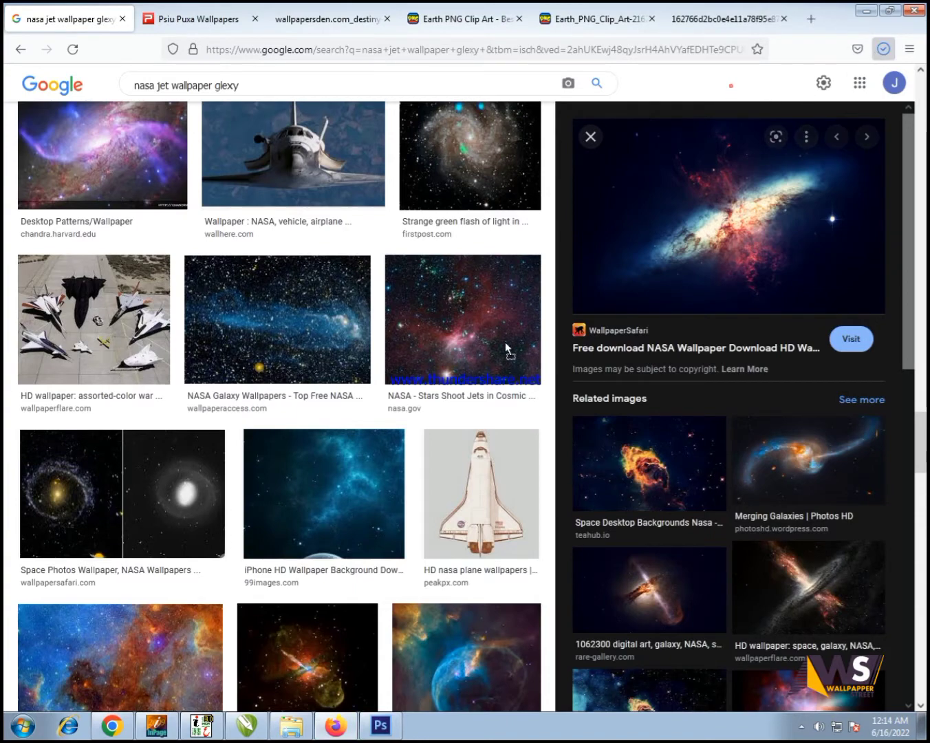
left_click_drag(506, 349, 304, 447)
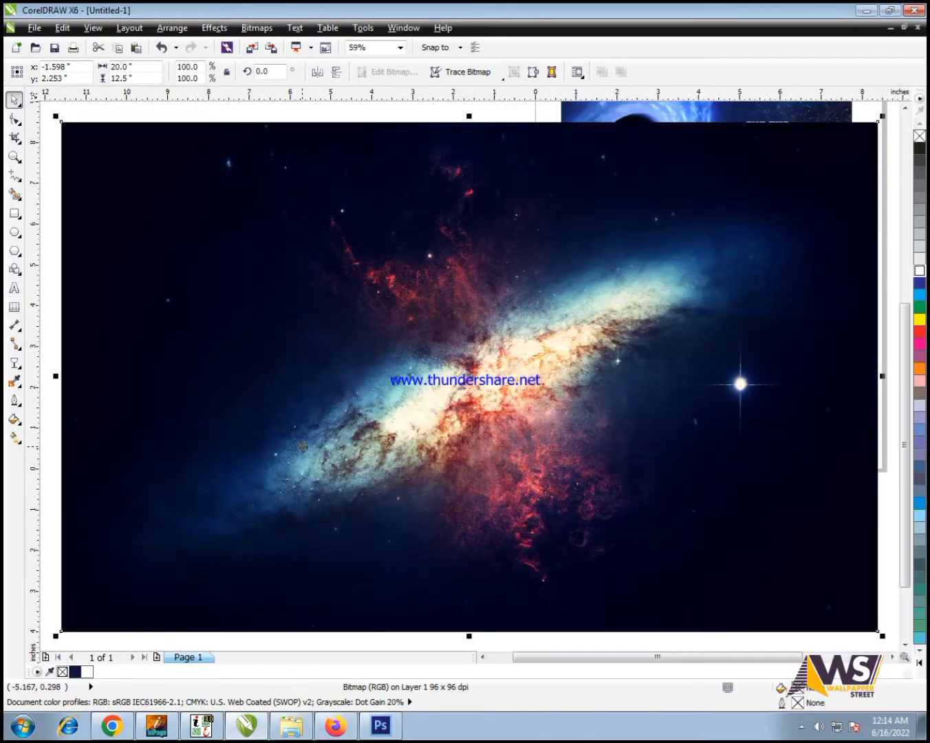
Apply a linear transparency that fades the upper-left corner of the galaxy image
left_click(19, 363)
left_click(49, 457)
scroll(368, 406, "down", 2)
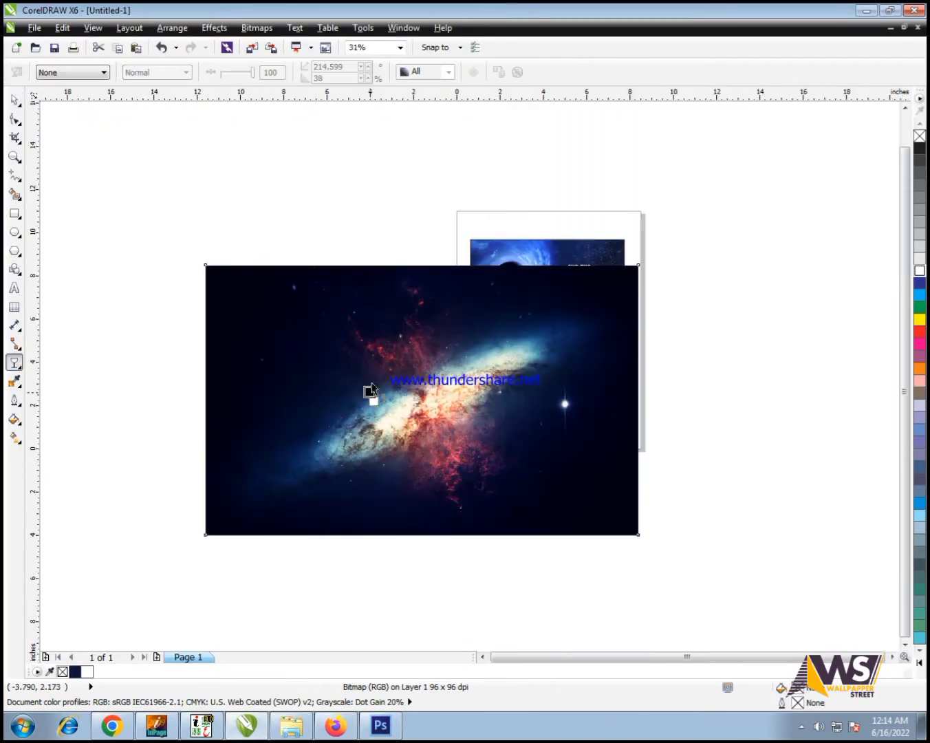
left_click_drag(374, 401, 325, 298)
key("space")
Shrink the galaxy image to about 3.28 x 2.05 inches and move it over the lower-left part of the poster
left_click_drag(643, 259, 530, 332)
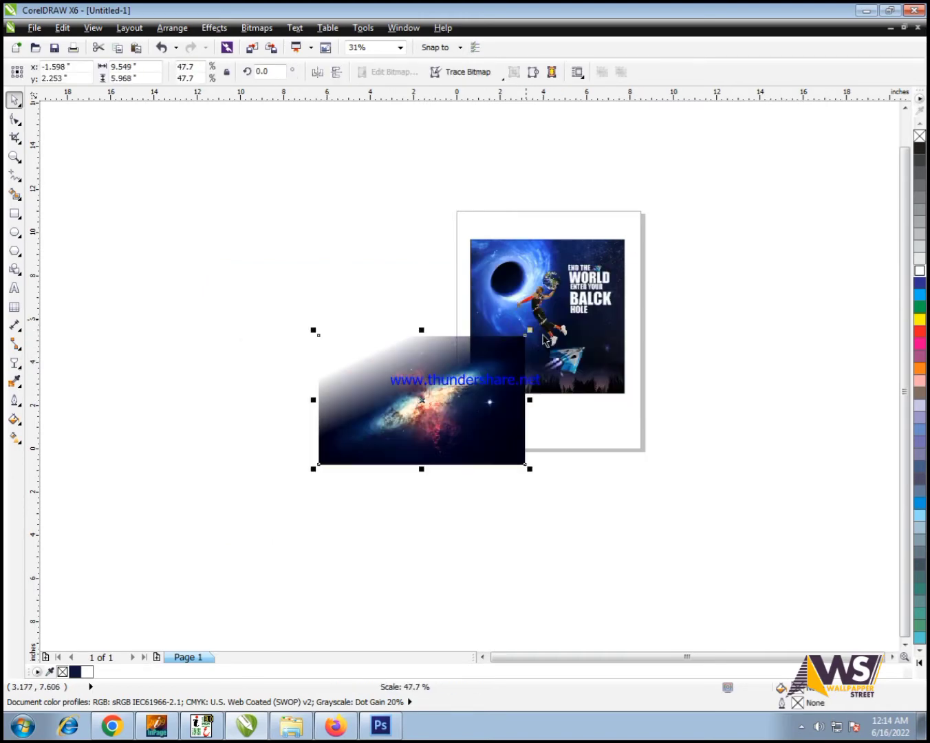
scroll(529, 432, "up", 2)
left_click_drag(527, 233, 388, 321)
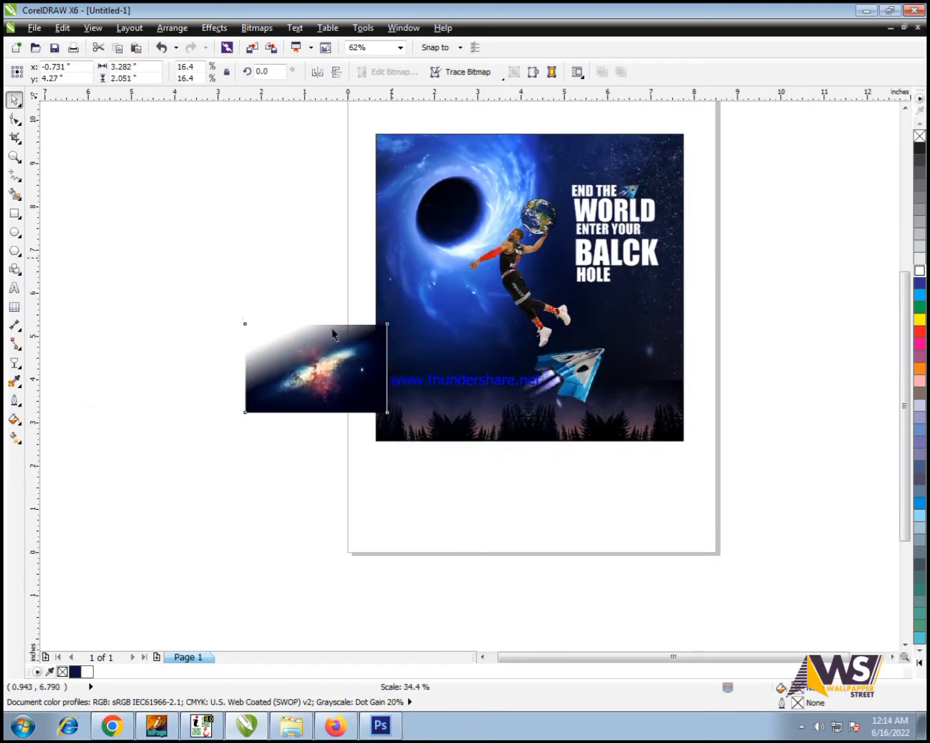
left_click_drag(316, 368, 433, 413)
scroll(456, 349, "up", 1)
Mirror the galaxy image horizontally and enlarge it to about 5.8 x 3.6 inches over the poster's lower left
left_click(318, 73)
left_click_drag(565, 269, 665, 193)
left_click_drag(447, 360, 450, 318)
key("space")
key("space")
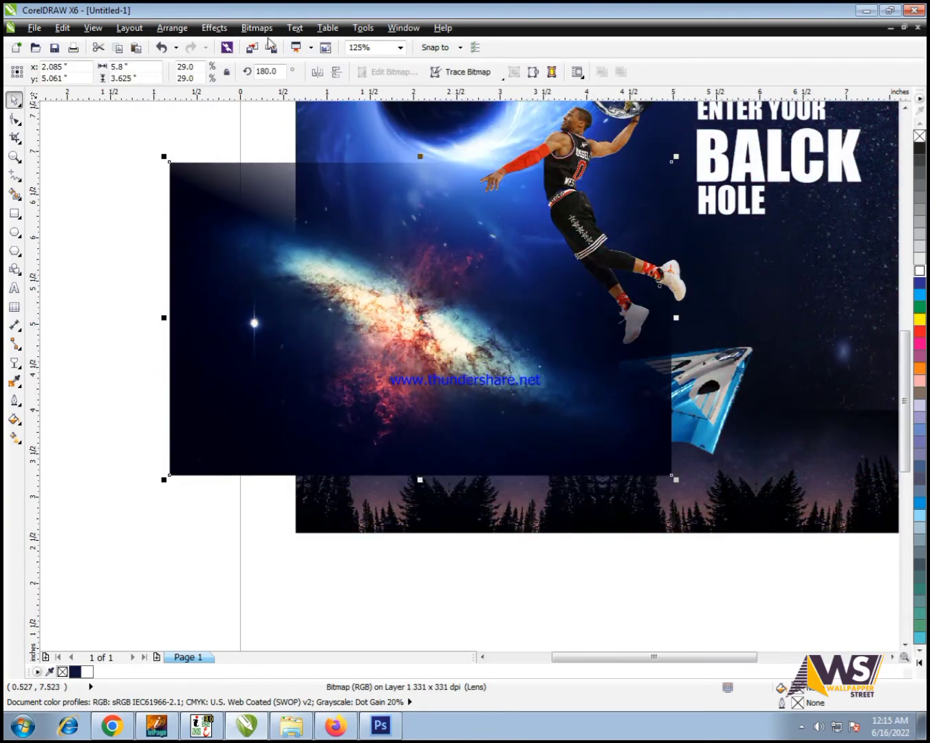
Convert the galaxy image to a bitmap and fade its upper edge with a linear transparency
left_click(256, 28)
left_click(275, 43)
key("Return")
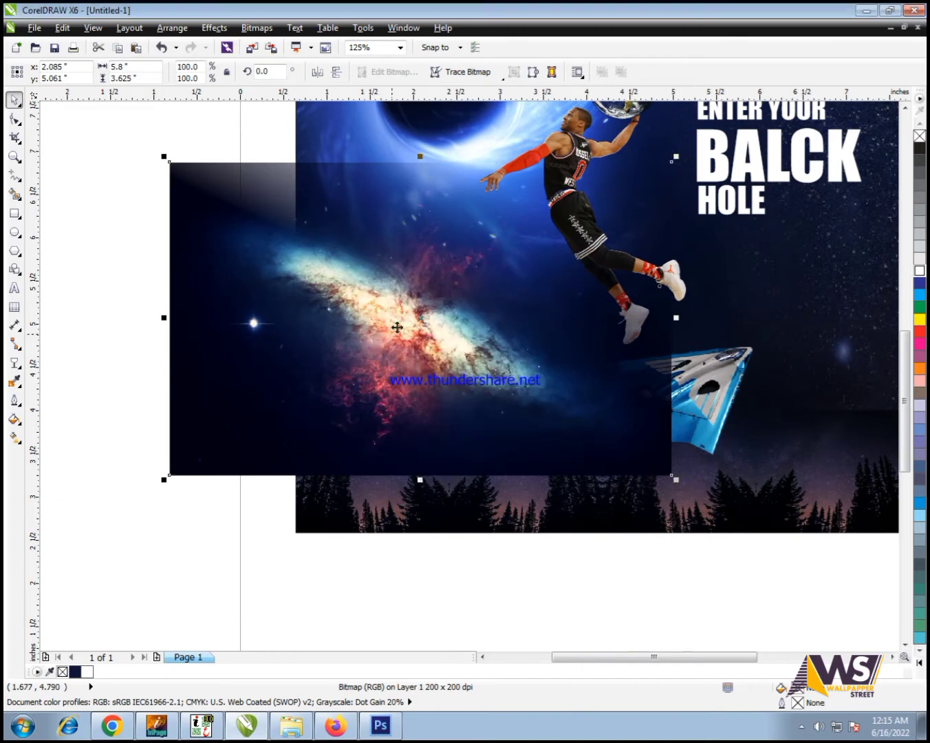
key("space")
left_click_drag(394, 301, 392, 212)
key("space")
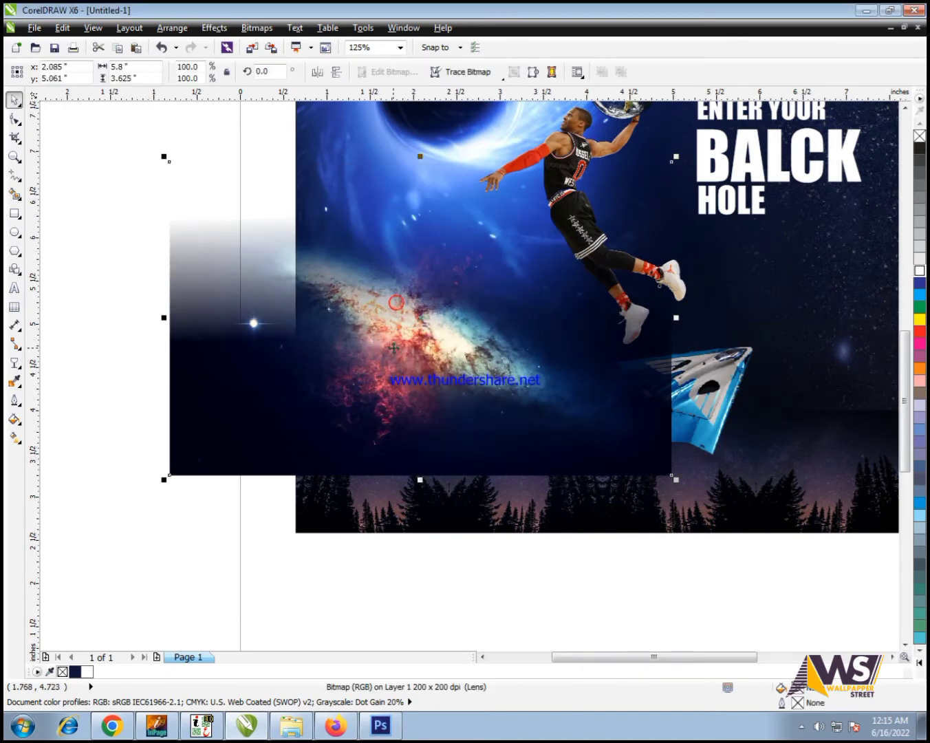
Convert the galaxy to a bitmap, fade its lower edge with a transparency, and convert it again at 200 dpi in RGB
left_click(256, 28)
left_click(269, 44)
key("Return")
key("space")
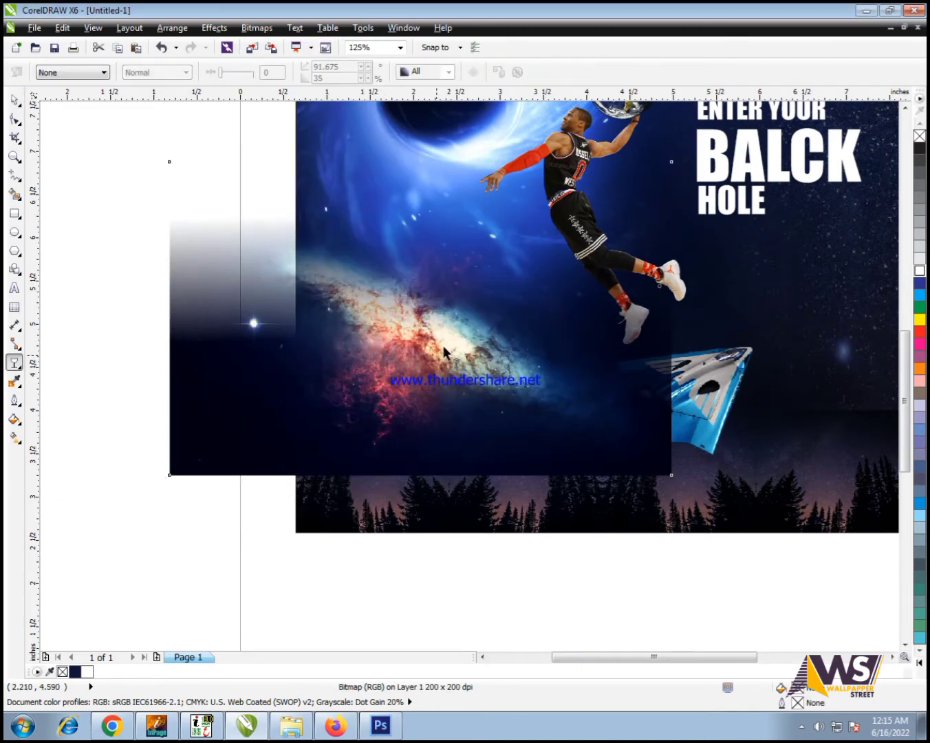
key("space")
left_click(256, 29)
left_click(268, 44)
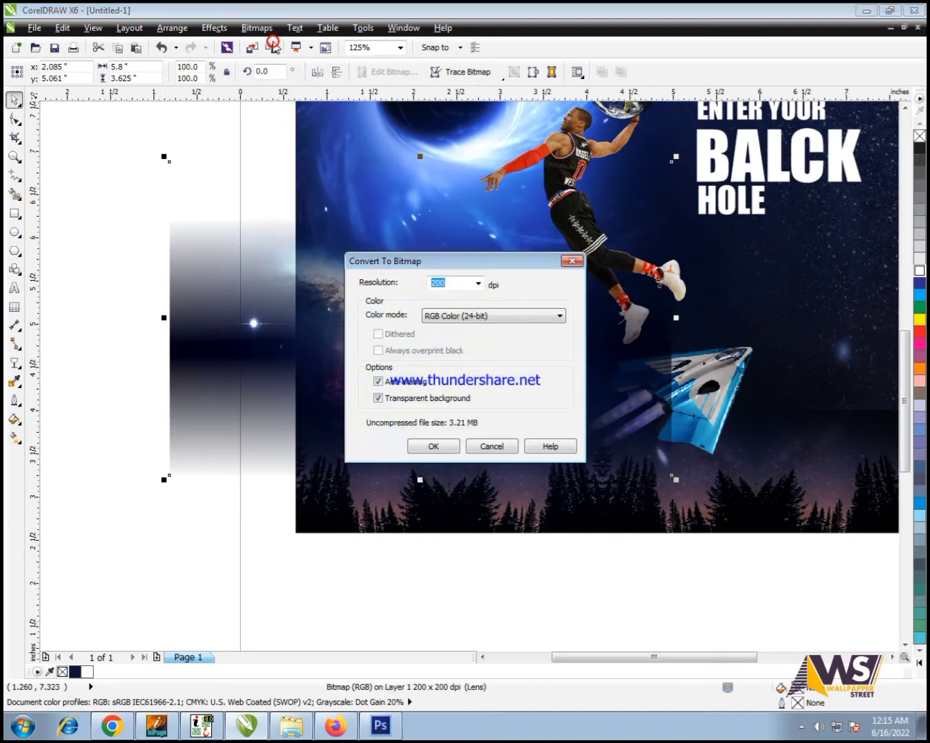
key("Return")
Try fading the galaxy's left side with a horizontal linear transparency
key("space")
left_click_drag(394, 361, 229, 356)
key("space")
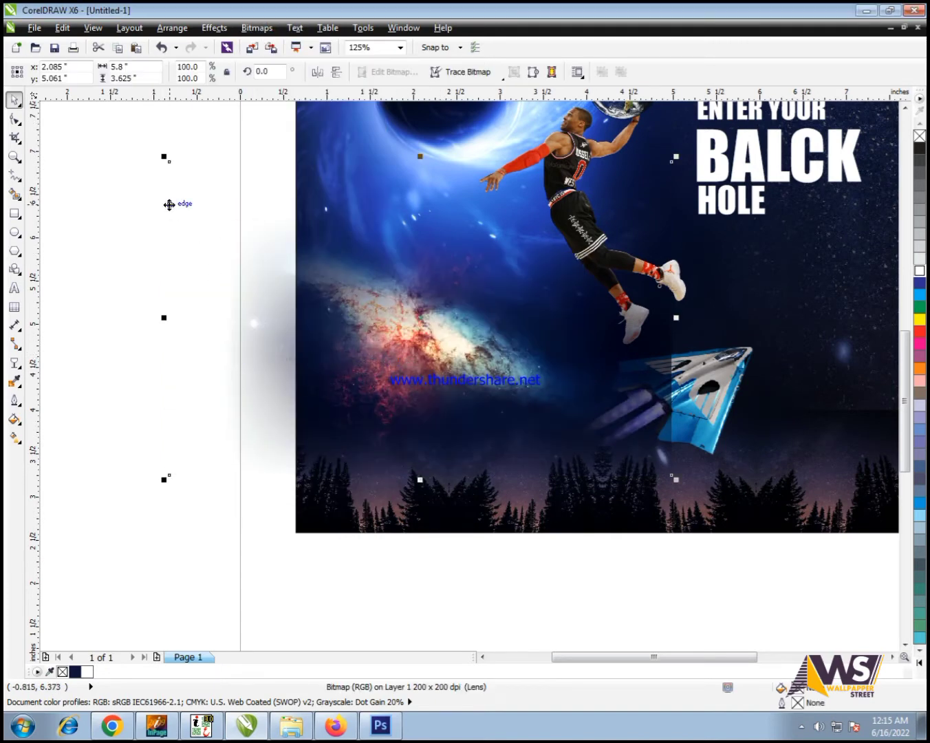
key("ctrl+z")
Resize the galaxy to about 3.62 x 2.26 inches and position it above the trees beside the spaceship
left_click_drag(164, 157, 330, 263)
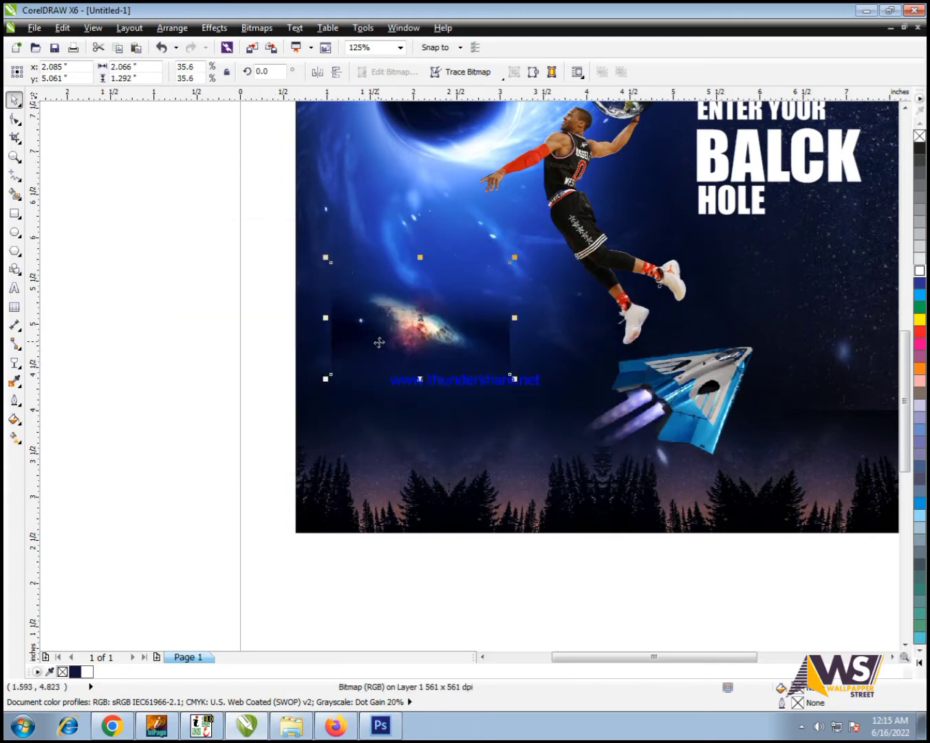
left_click_drag(378, 341, 332, 344)
left_click_drag(475, 380, 614, 455)
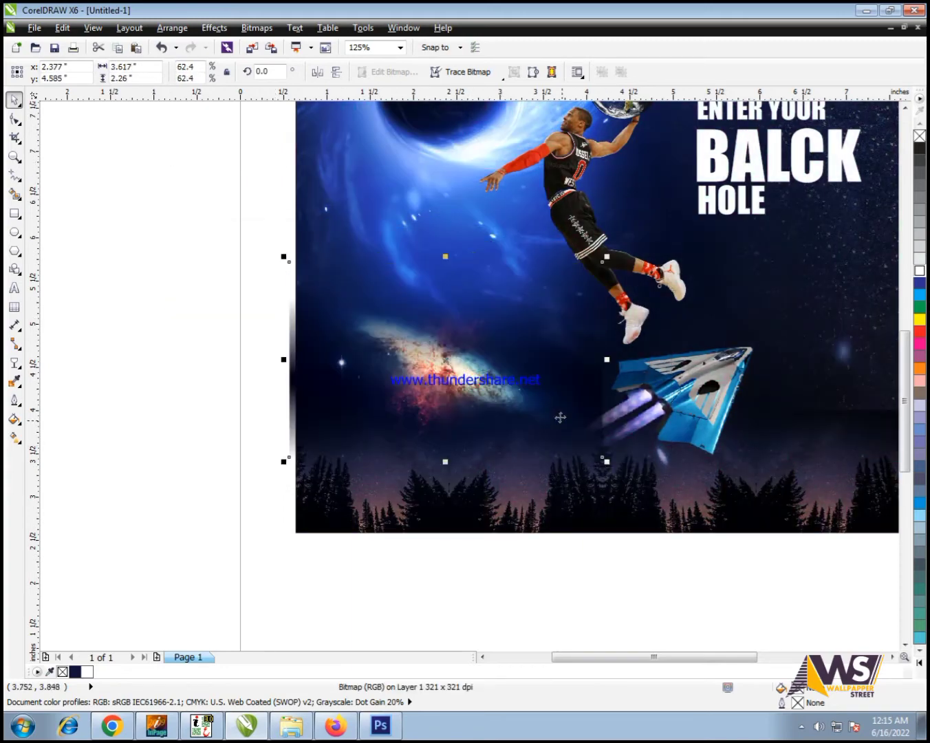
Convert the resized galaxy to a bitmap and fade its left side with a diagonal linear transparency
left_click(247, 32)
left_click(257, 43)
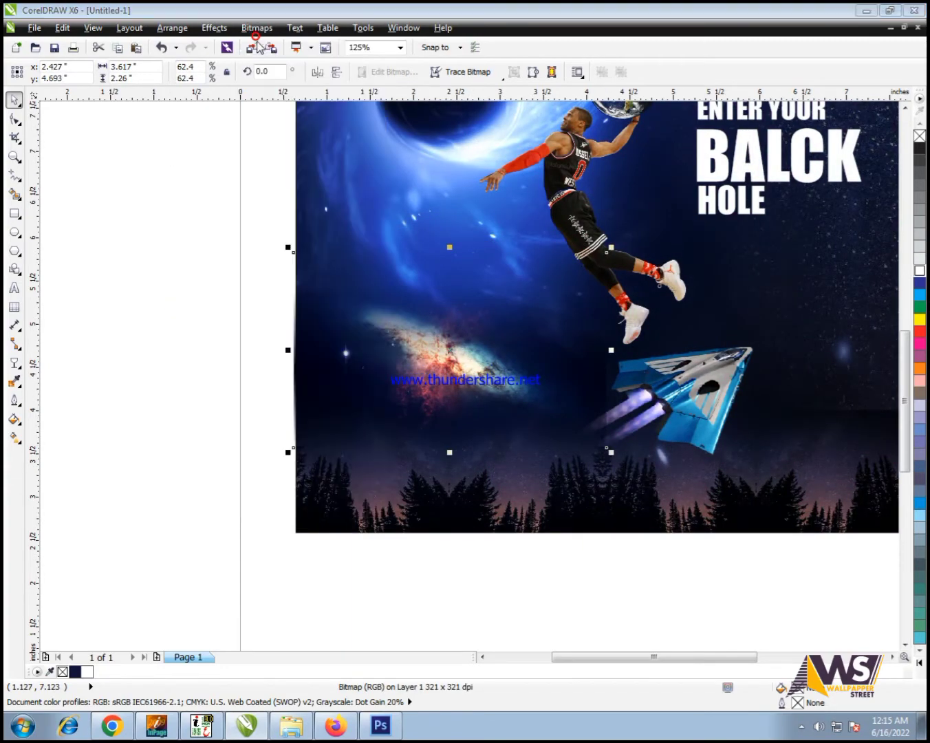
key("Return")
left_click(14, 363)
scroll(374, 413, "up", 1)
left_click_drag(369, 345, 298, 393)
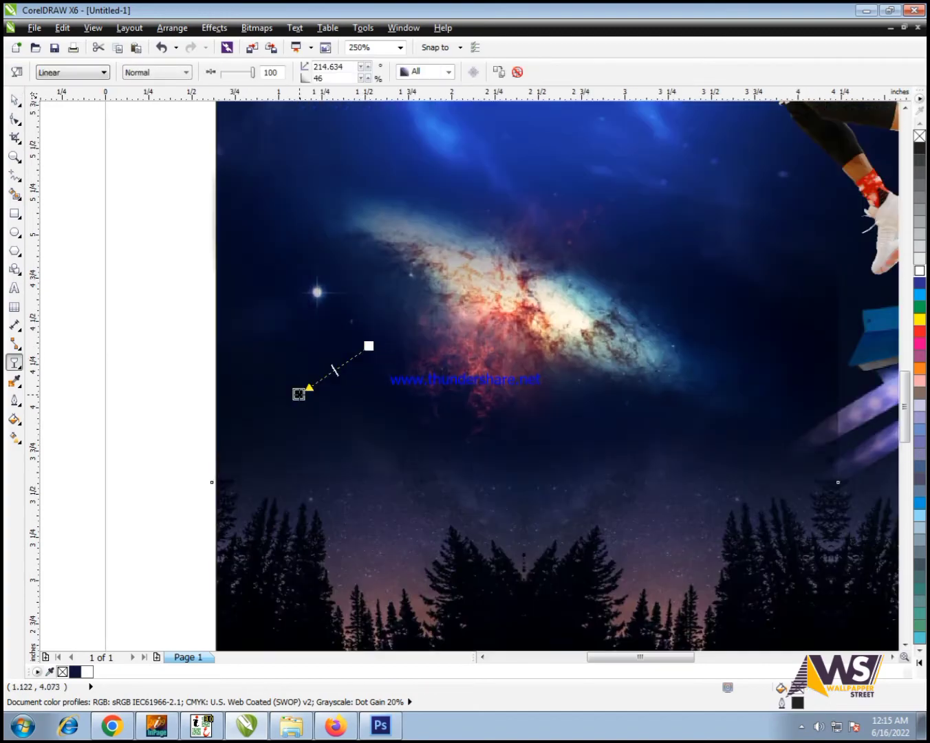
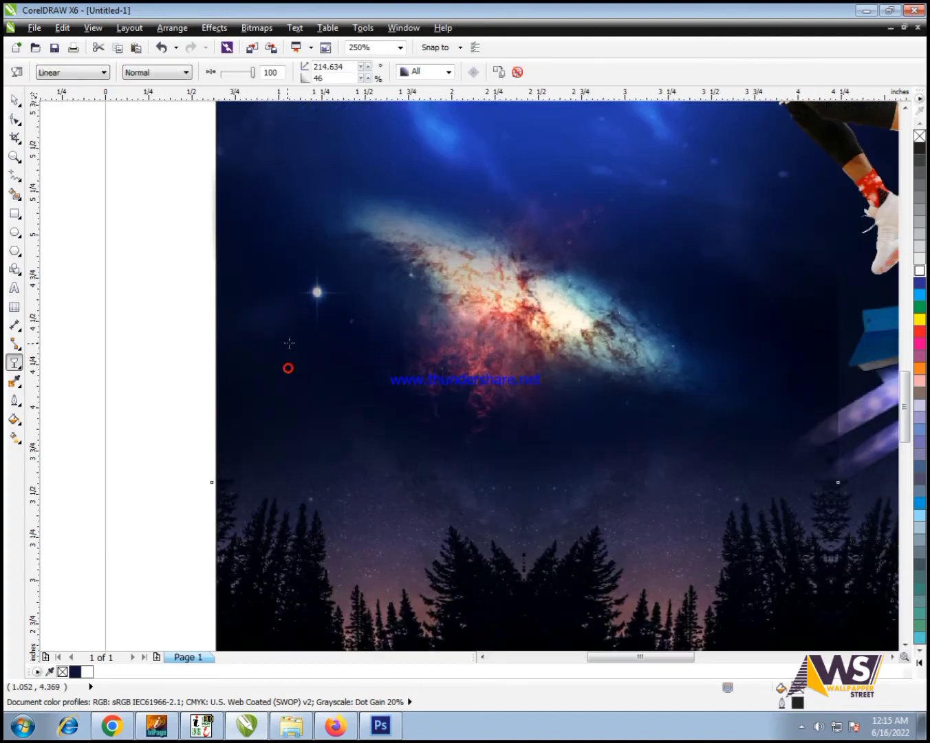
key("space")
Convert the galaxy to a bitmap again and fade its right side toward the spaceship with a linear transparency
scroll(393, 339, "down", 1)
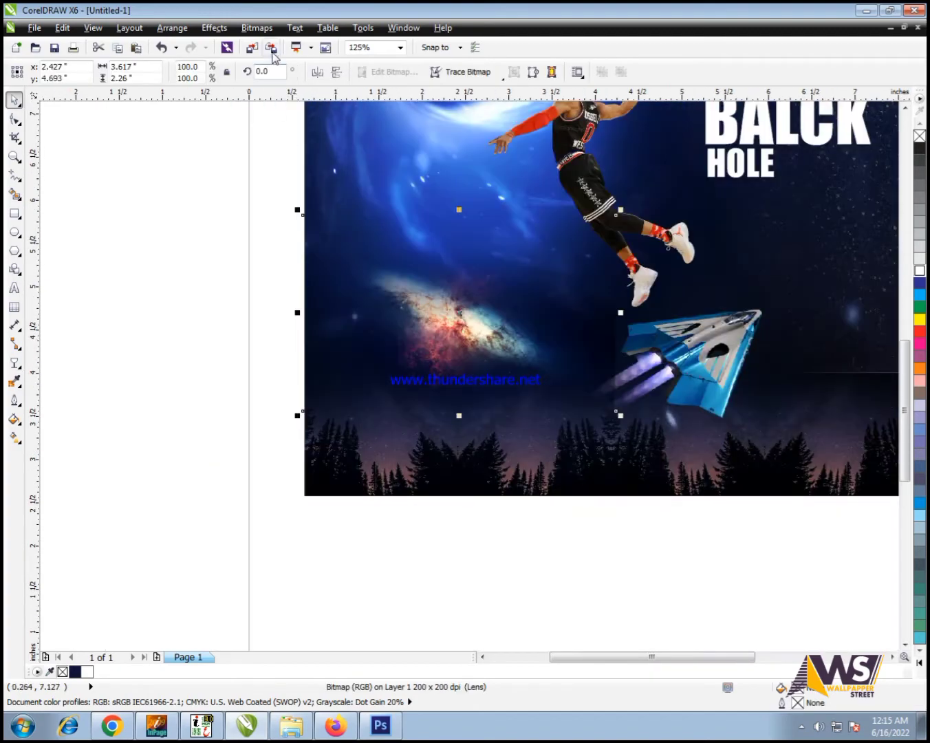
left_click(256, 30)
left_click(270, 46)
key("Return")
key("space")
scroll(676, 352, "up", 1)
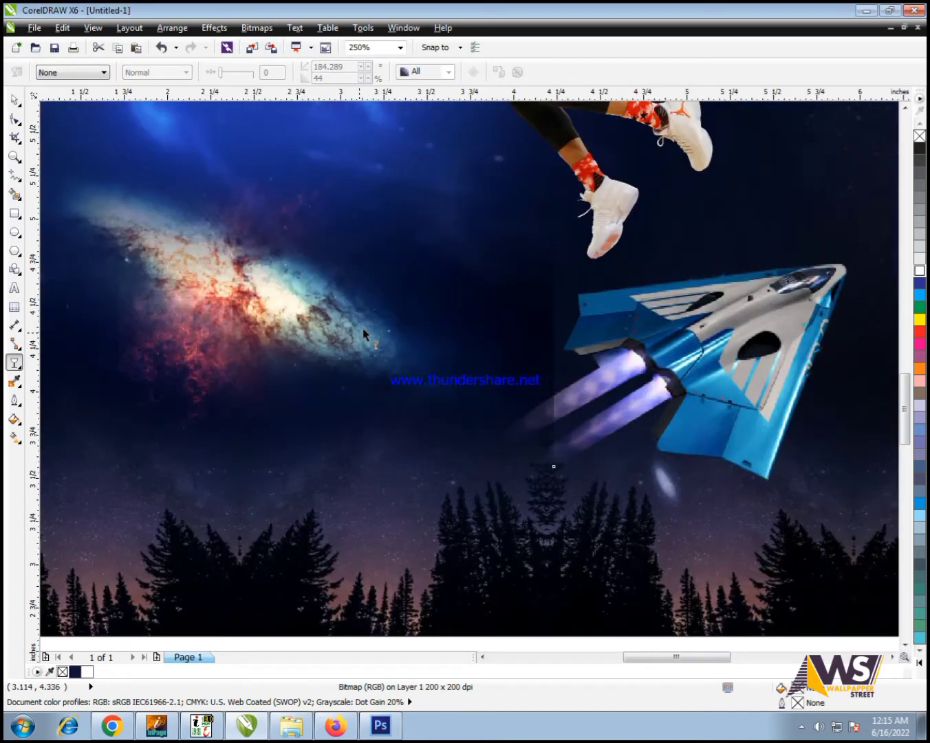
left_click_drag(381, 329, 469, 365)
key("space")
scroll(474, 364, "down", 2)
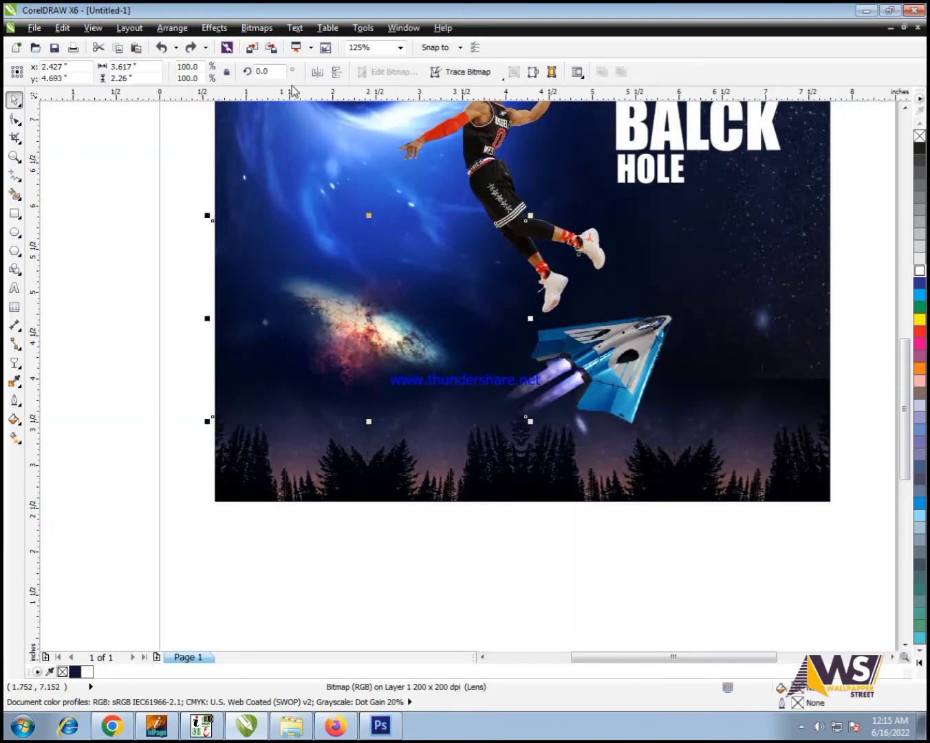
Convert the faded galaxy to a bitmap again so its transparency becomes part of the image
left_click(253, 29)
left_click(249, 66)
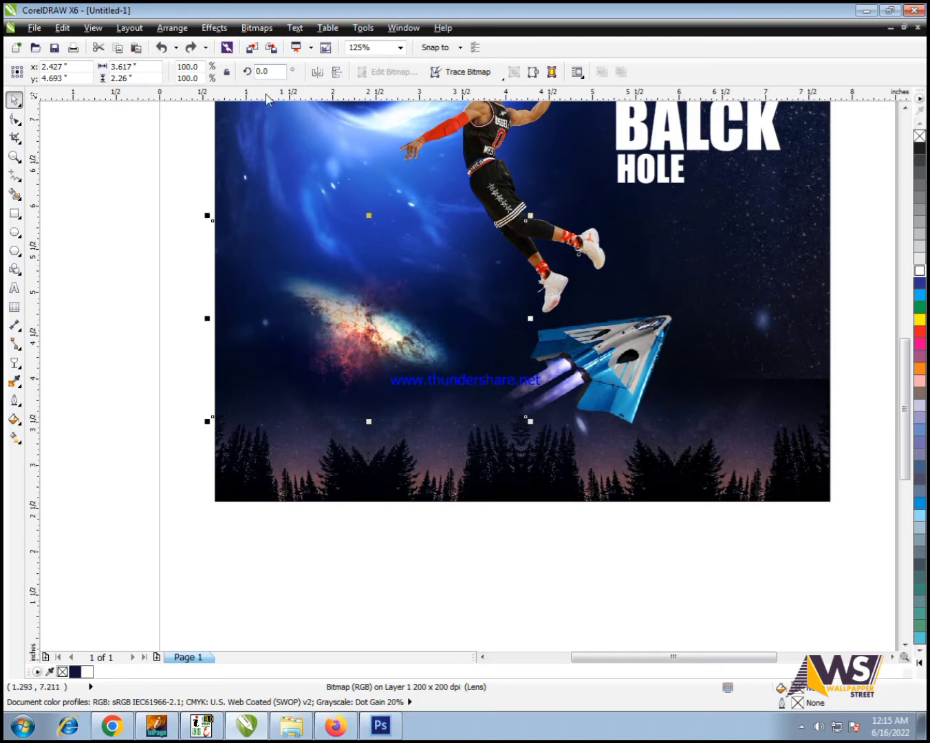
left_click(244, 32)
left_click(249, 44)
key("Return")
Enlarge the galaxy slightly around its centre and check it against the whole poster
scroll(350, 519, "down", 2)
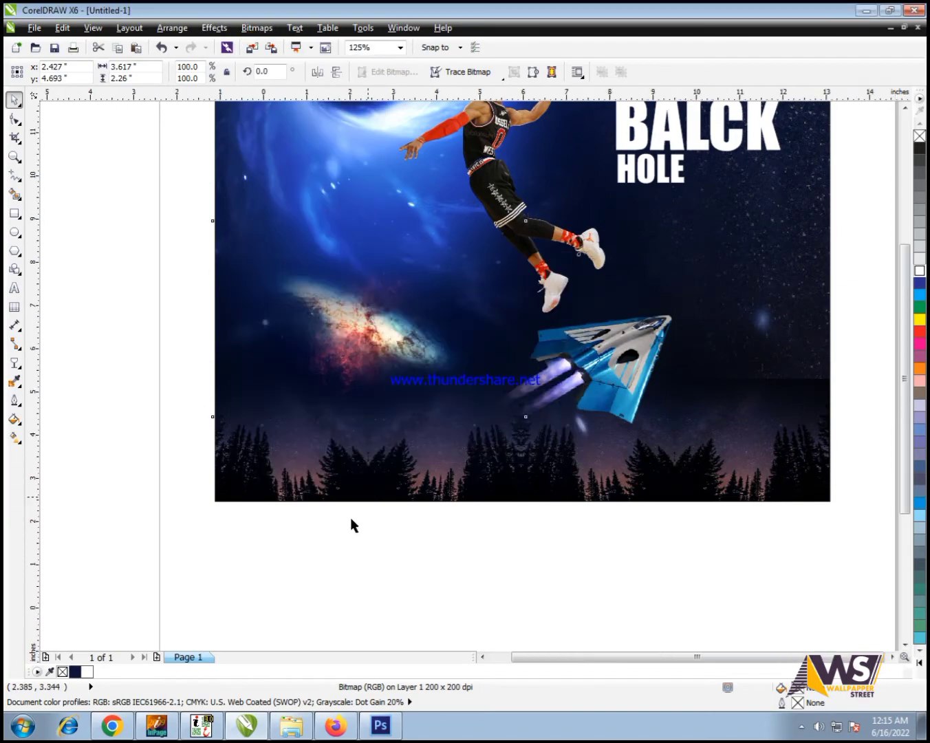
left_click(286, 536)
scroll(309, 517, "up", 2)
left_click(438, 504)
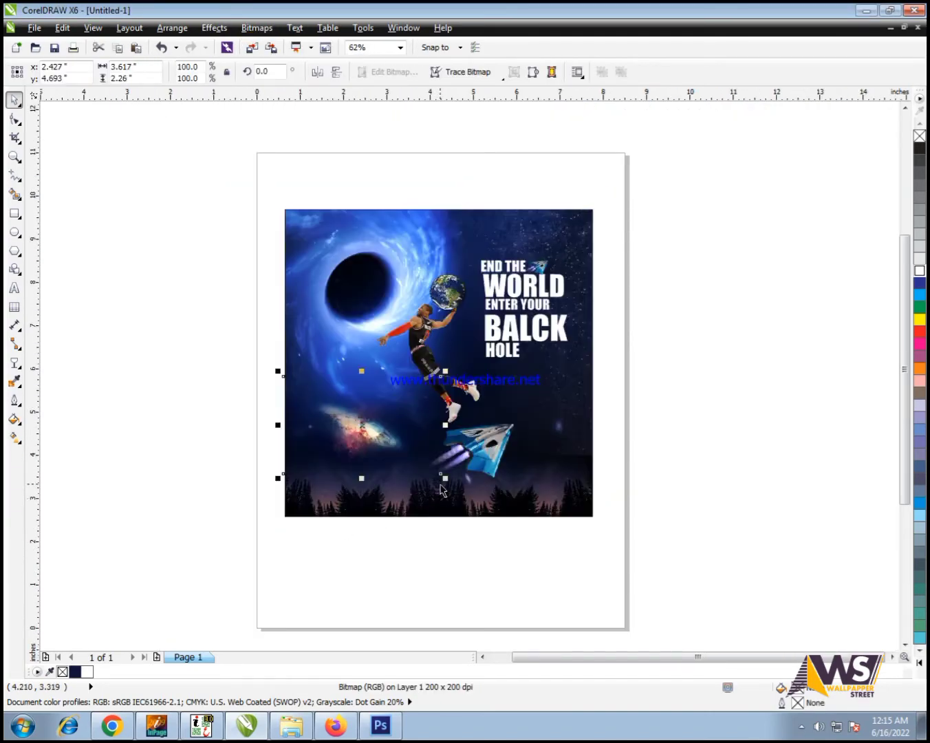
left_click_drag(445, 476, 452, 481)
left_click_drag(747, 186, 206, 647)
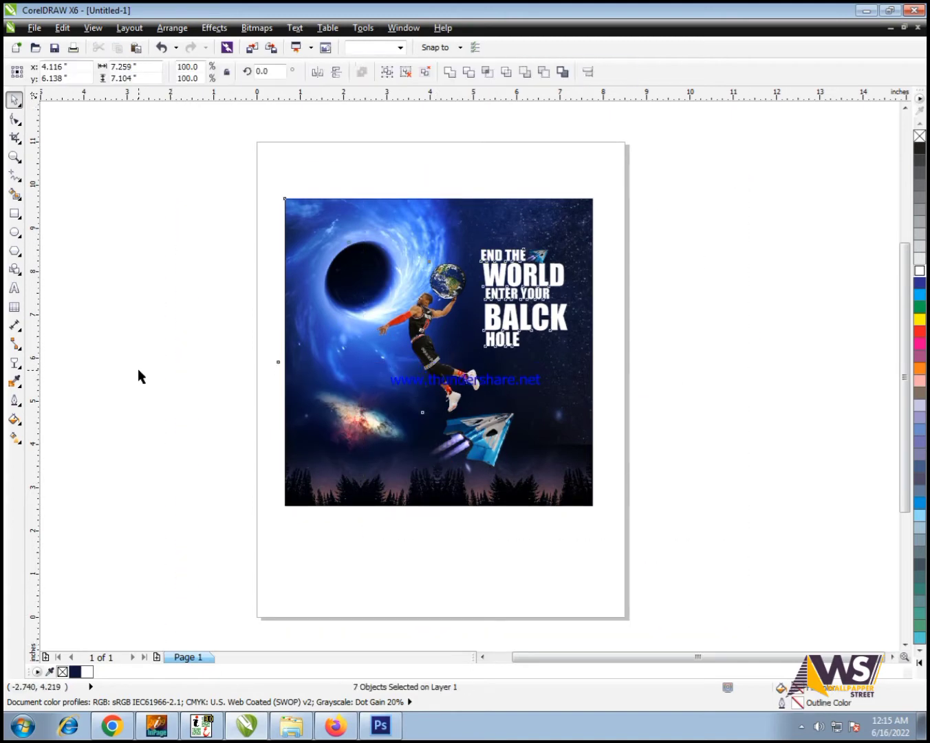
key("shift+F2")
left_click(125, 348)
left_click(748, 217)
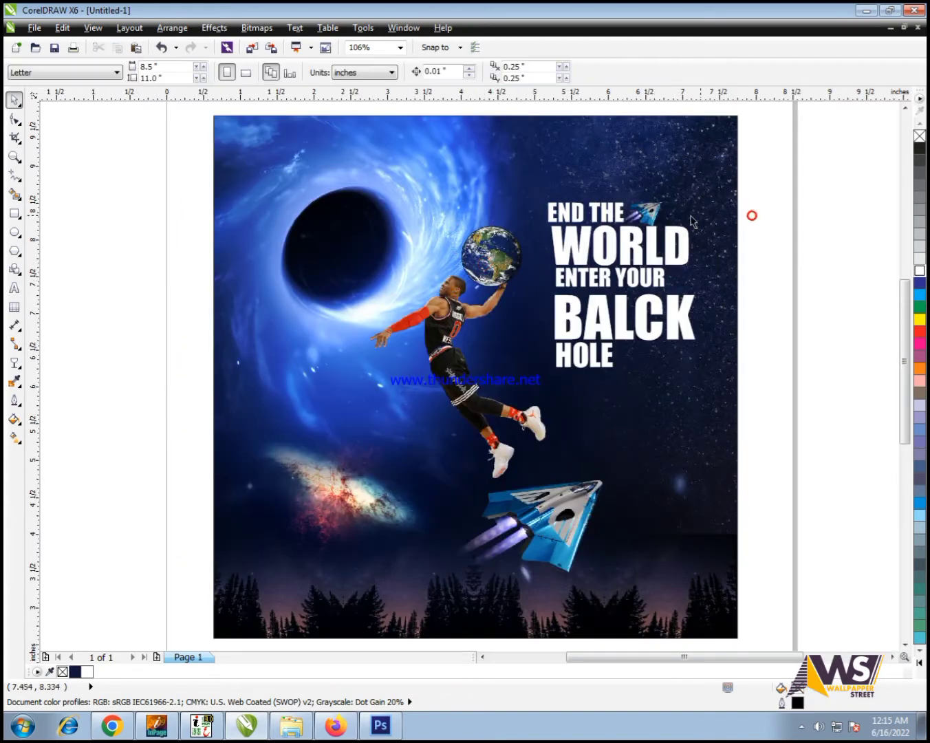
Try drawing a circle about 0.94 inches in diameter centred around the Earth
scroll(512, 239, "up", 4)
left_click(14, 232)
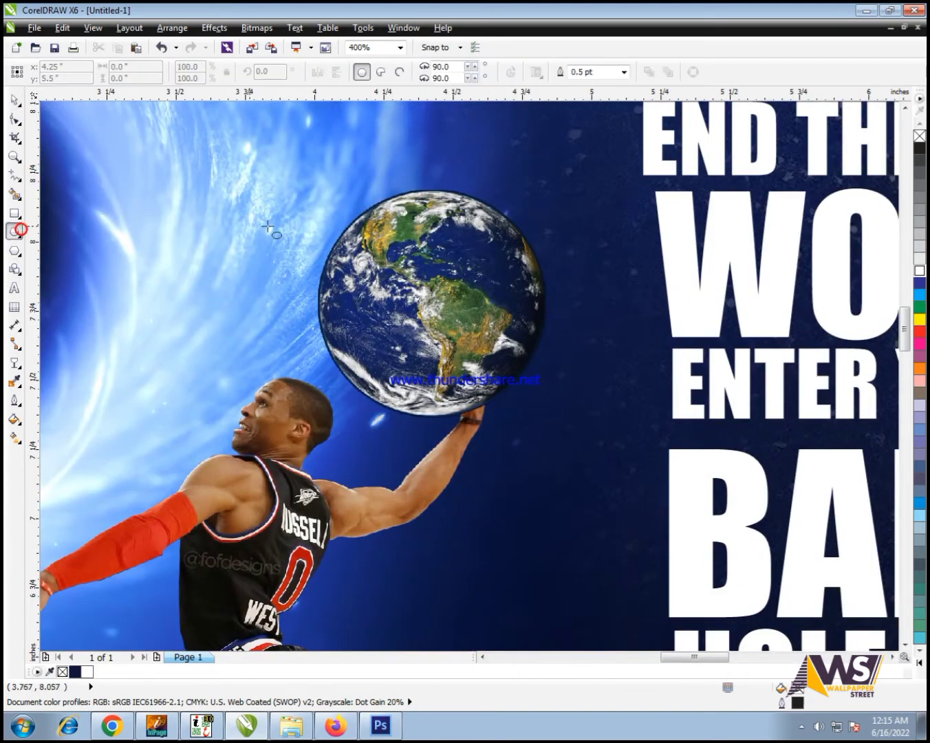
left_click_drag(431, 302, 561, 396)
key("space")
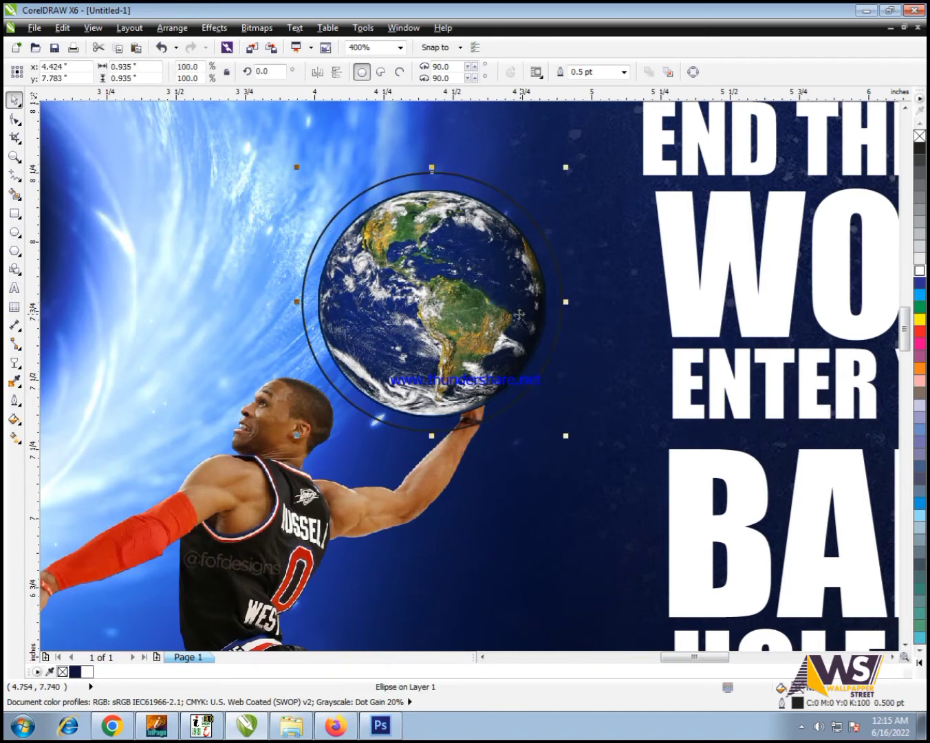
Add a black drop shadow around the Earth with opacity 100 and feathering 5
left_click(428, 323)
left_click(12, 363)
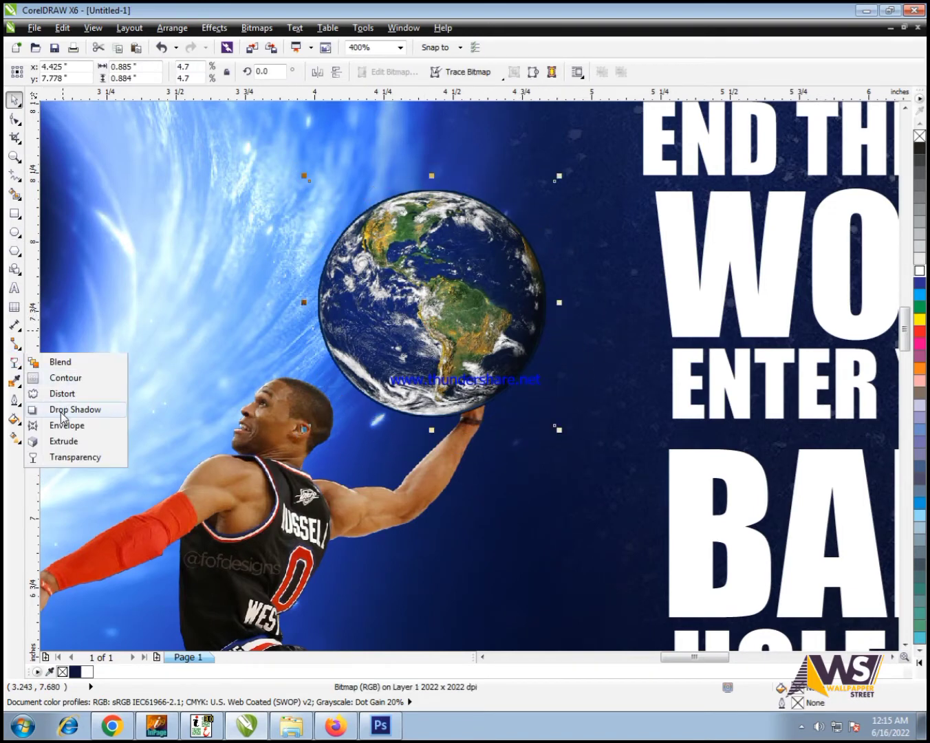
left_click(88, 409)
left_click_drag(497, 258, 530, 349)
key("ctrl+z")
left_click_drag(430, 302, 474, 344)
left_click(282, 71)
type("100")
key("Return")
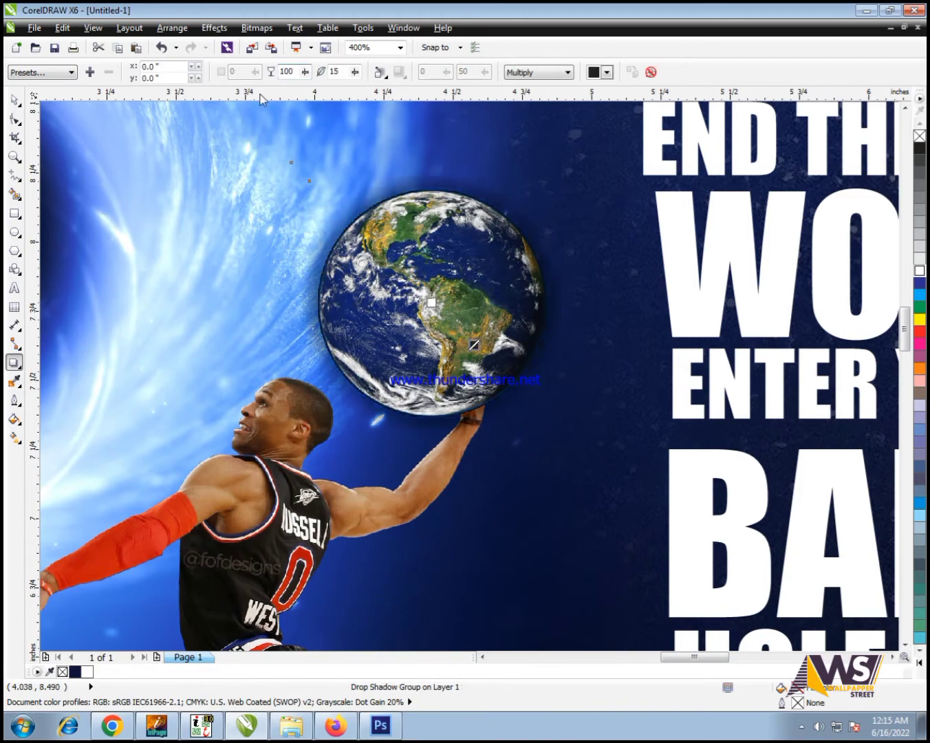
key("Return")
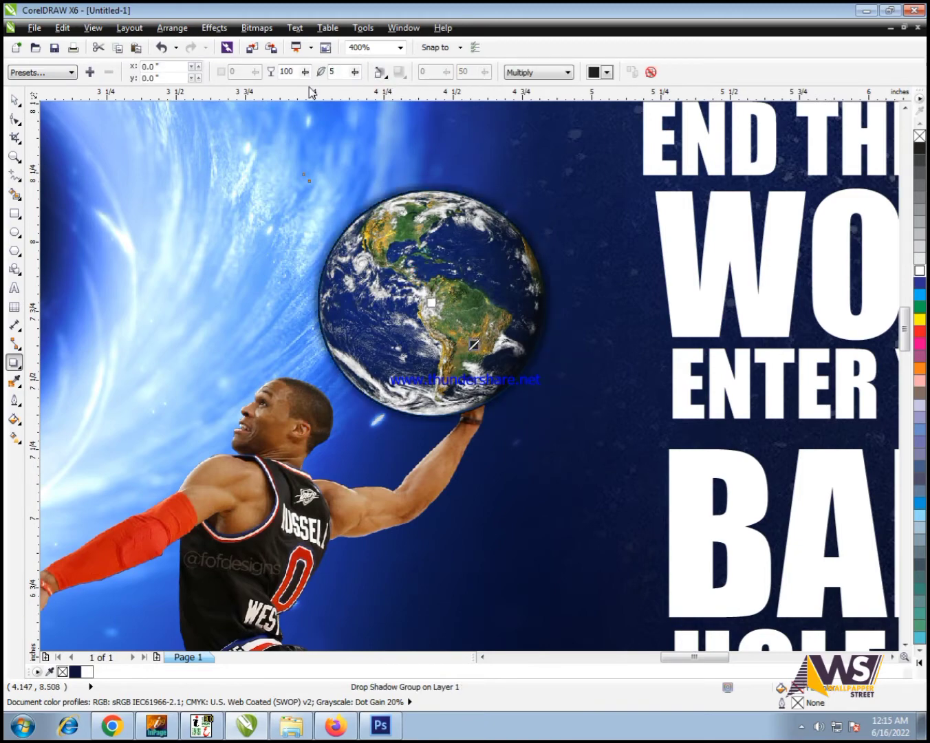
Undo the last change to the globe's drop shadow, and set the shadow to Normal mode with white colour
key("ctrl+z")
left_click(526, 73)
left_click(525, 74)
left_click(555, 72)
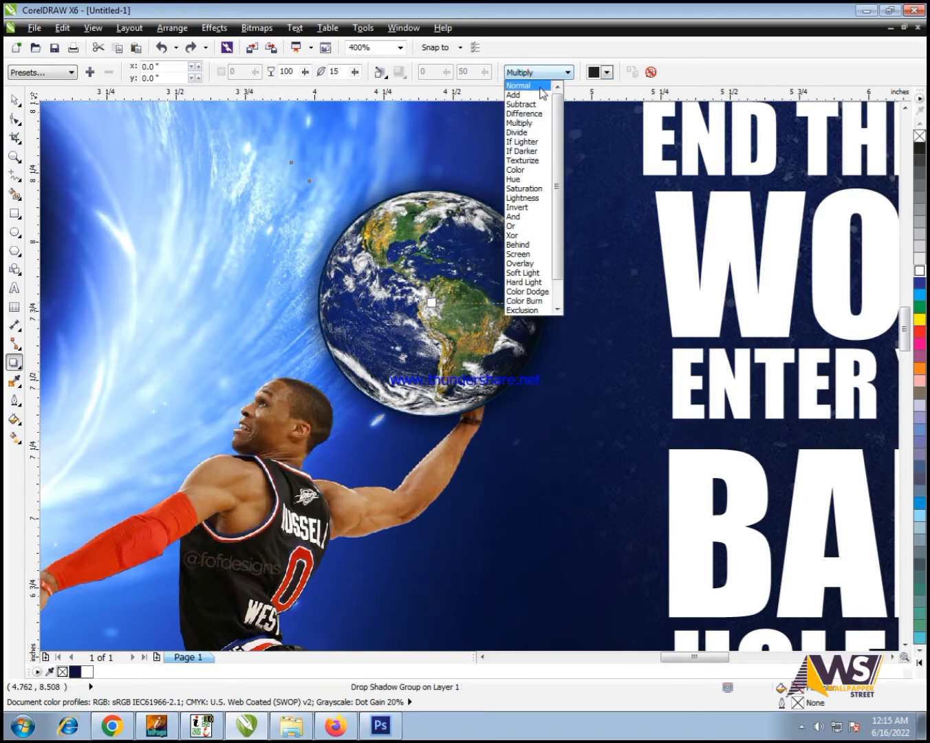
left_click(523, 84)
left_click(597, 72)
scroll(664, 93, "down", 5)
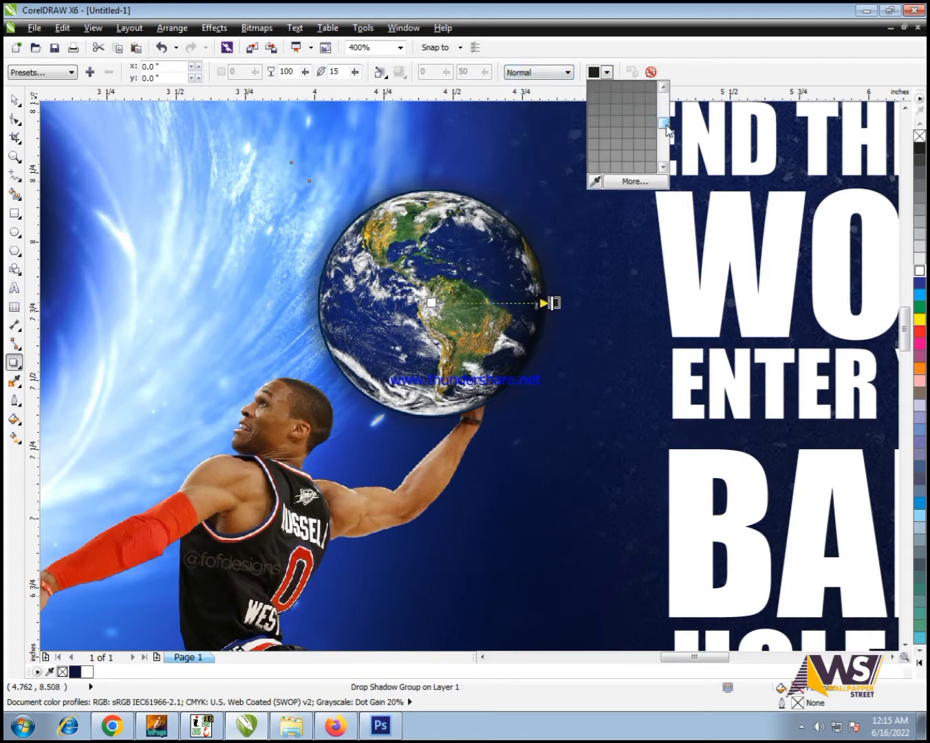
left_click(626, 166)
key("space")
scroll(487, 227, "down", 2)
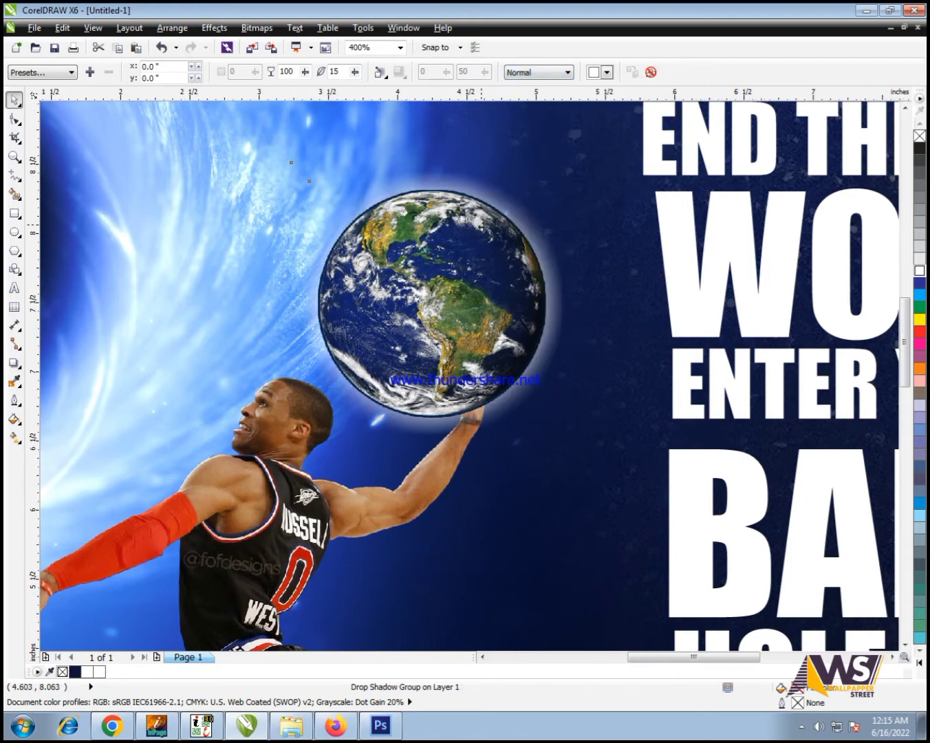
left_click(168, 146)
scroll(538, 216, "down", 1)
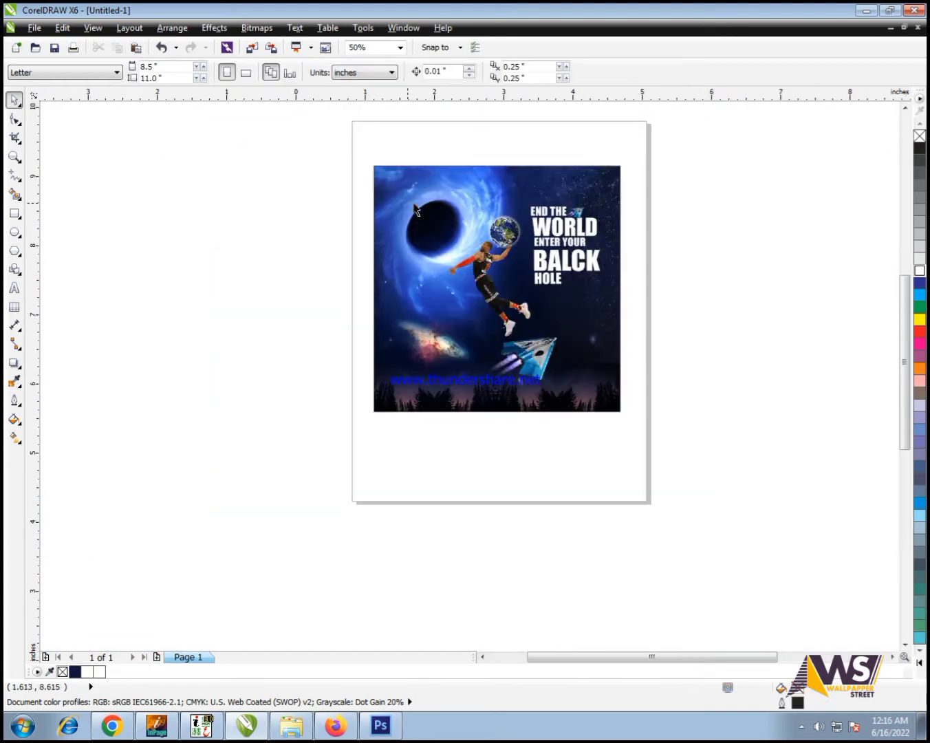
Enlarge the blue spacecraft and shift it slightly so that it sits under the basketball player's feet
scroll(407, 204, "up", 1)
left_click(776, 160)
left_click_drag(899, 347, 682, 462)
left_click(680, 523)
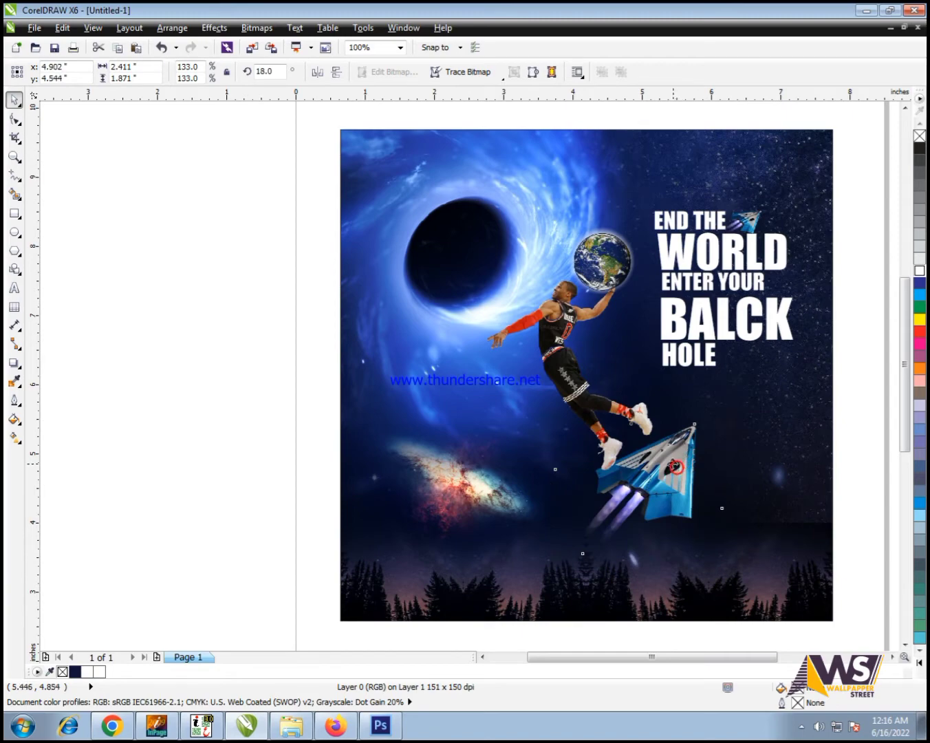
left_click(674, 466)
left_click_drag(722, 415, 746, 396)
left_click_drag(683, 439, 681, 434)
Remove the outline from the poster's background rectangle
scroll(599, 387, "down", 1)
left_click_drag(189, 199, 732, 608)
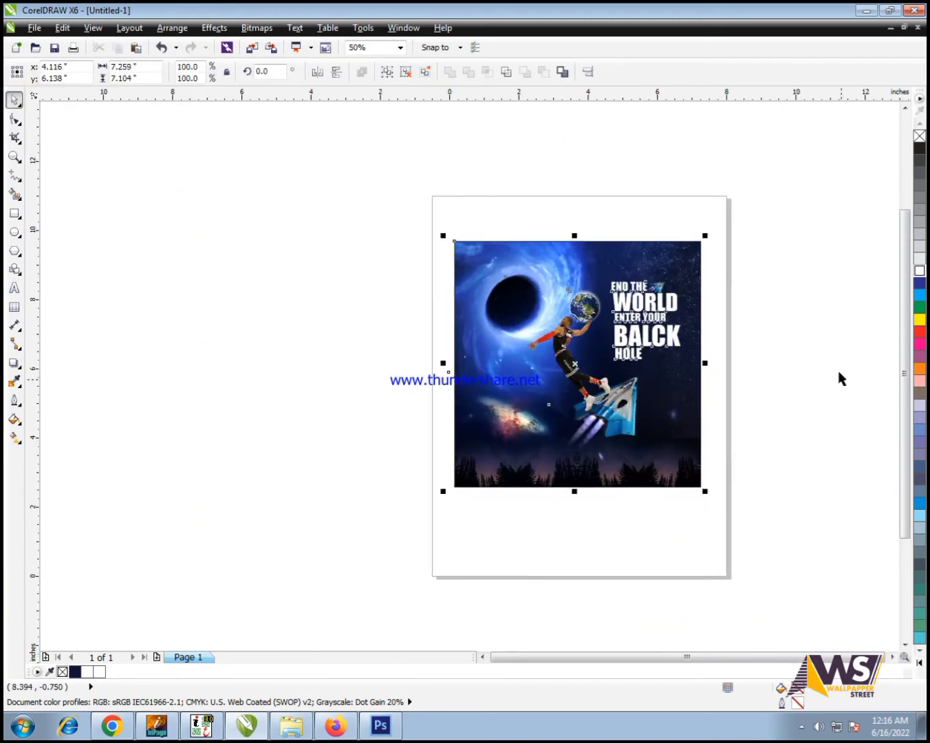
key("shift+F2")
left_click(805, 311)
left_click(639, 143)
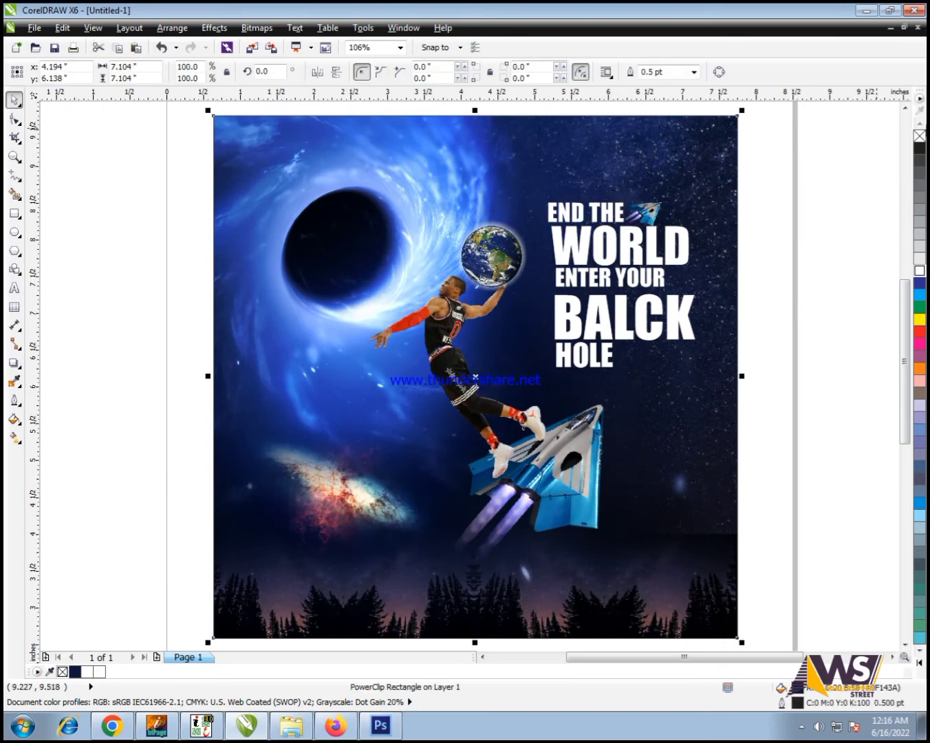
right_click(919, 137)
left_click(849, 167)
Add the artistic text "OFFICEL TRALER" on the page below the poster and copy its text
scroll(413, 238, "down", 1)
scroll(359, 359, "up", 1)
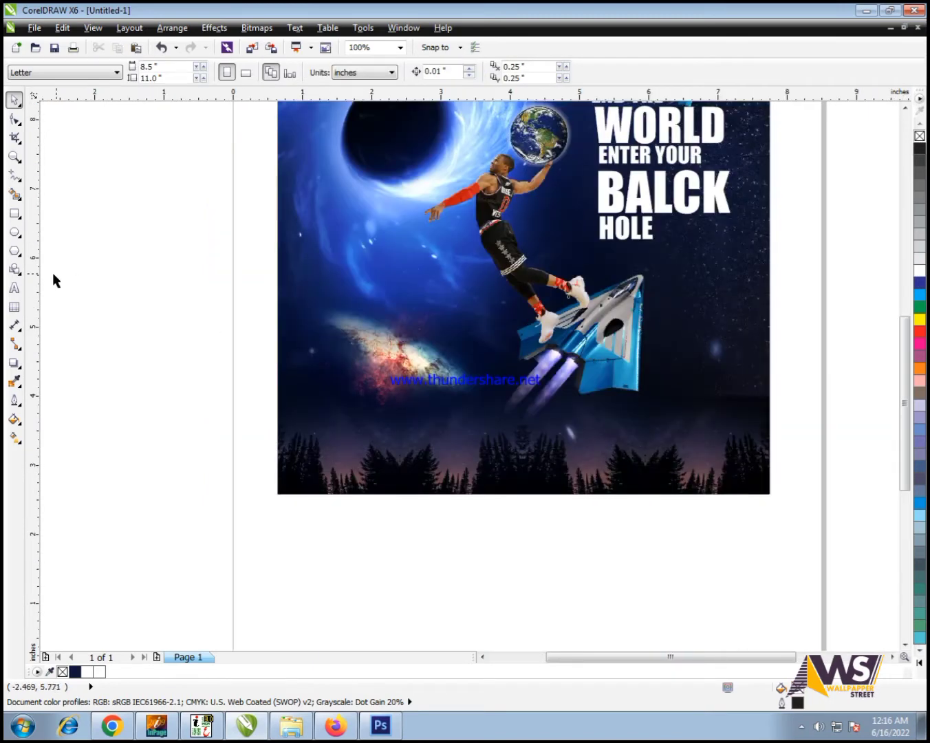
left_click(14, 289)
left_click(406, 616)
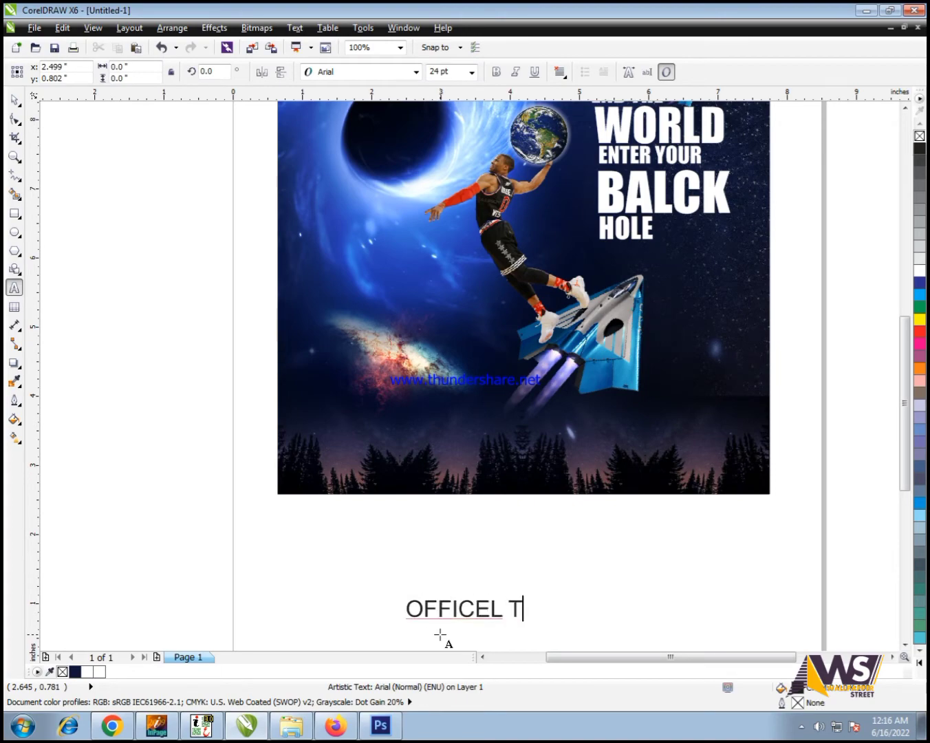
key("ctrl+shift+Left")
key("ctrl+shift+Left")
key("ctrl+c")
Switch to Chrome, look up the copied phrase in Google Images and choose the suggested spelling "OFFICIAL TRAILER"
key("alt+Tab")
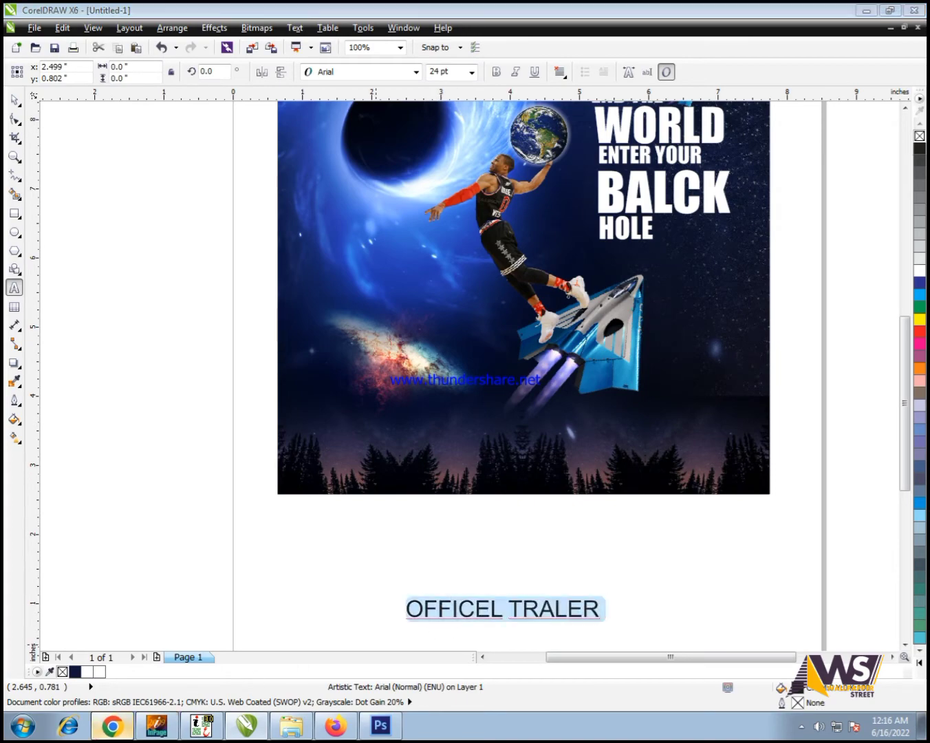
key("ctrl+a")
key("ctrl+v")
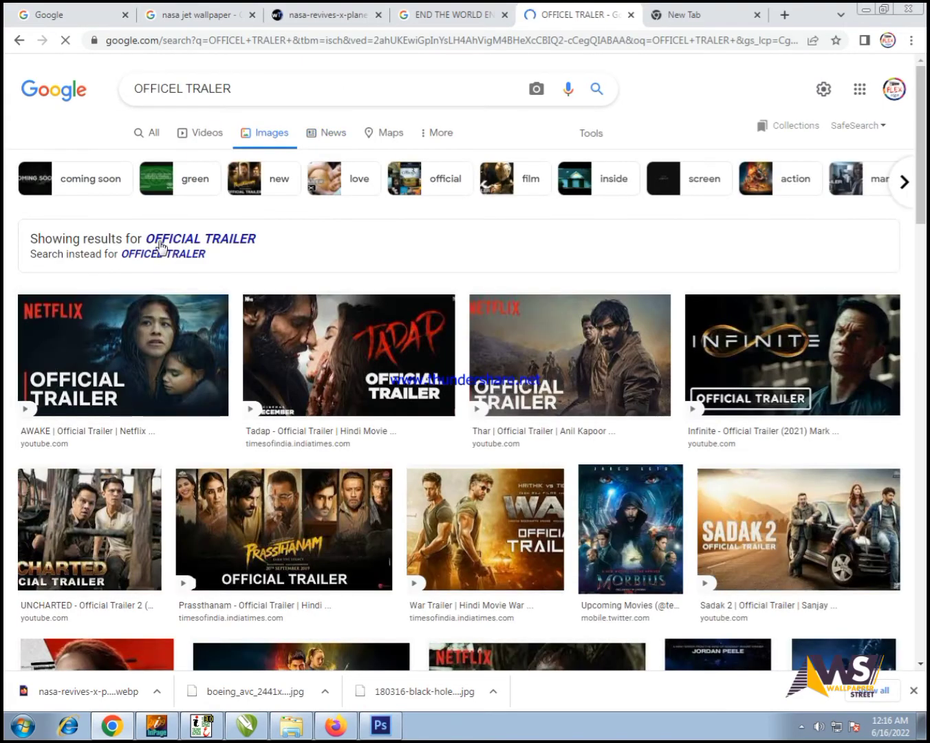
left_click(160, 238)
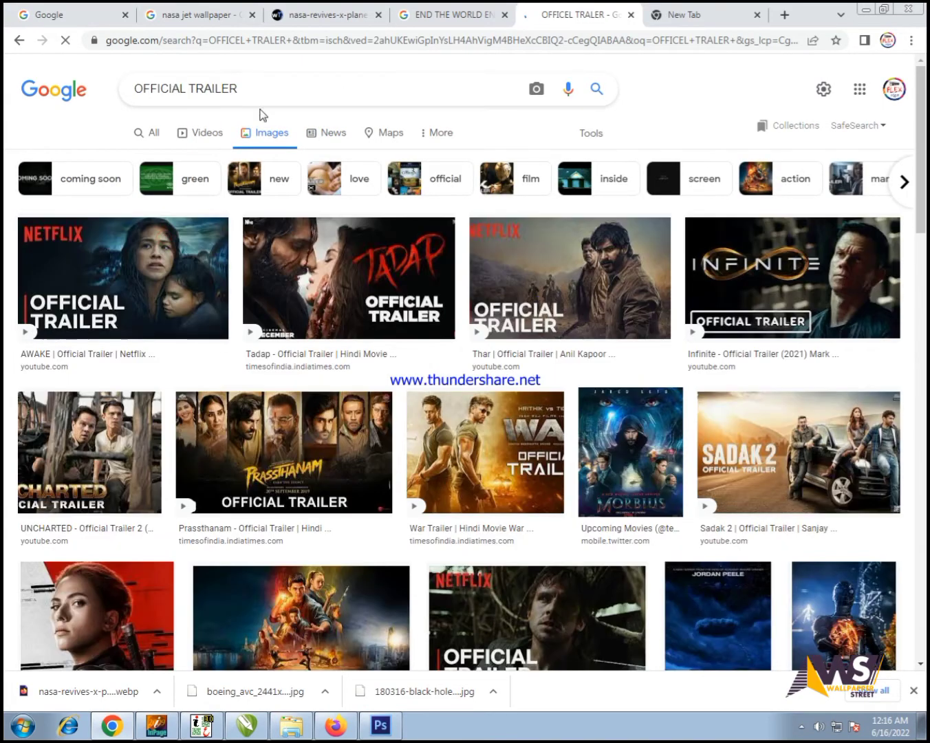
Copy the corrected phrase from the search box and replace the text below the poster in CorelDRAW with "OFFICIAL TRAILER"
triple_click(269, 88)
key("ctrl+c")
key("alt+Tab")
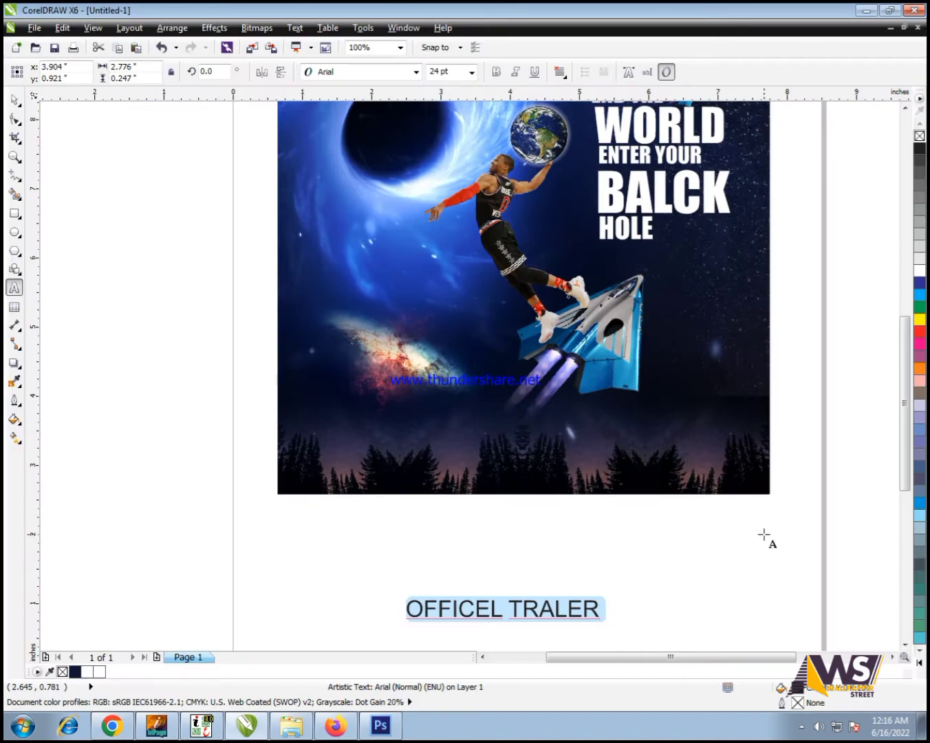
key("ctrl+v")
left_click(15, 101)
Split the OFFICIAL TRAILER text into two separate words and stagger OFFICIAL above TRAILER
scroll(604, 475, "down", 1)
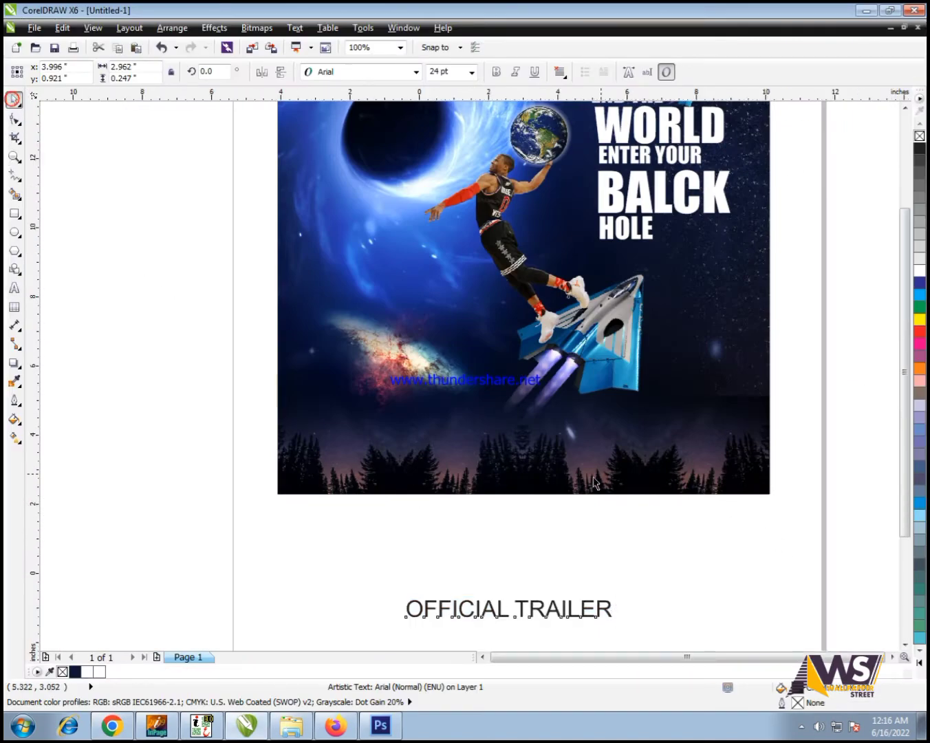
left_click(671, 502)
scroll(697, 504, "up", 3)
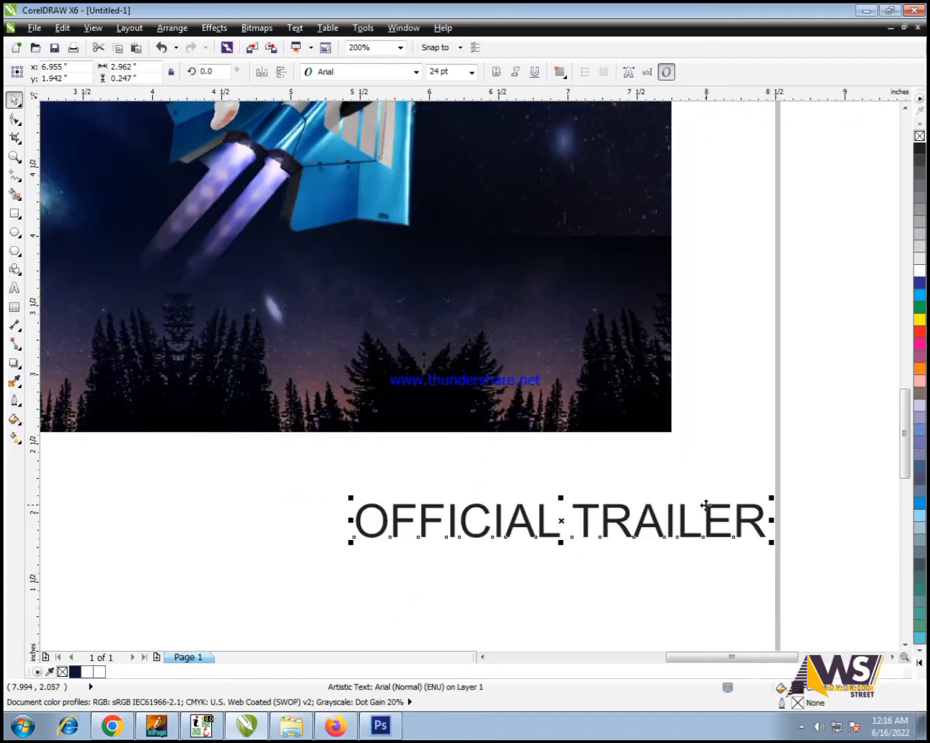
left_click_drag(550, 535, 678, 493)
Fill the words OFFICIAL and TRAILER white and move them onto the poster below the galaxy
left_click_drag(852, 429, 381, 646)
scroll(869, 345, "down", 1)
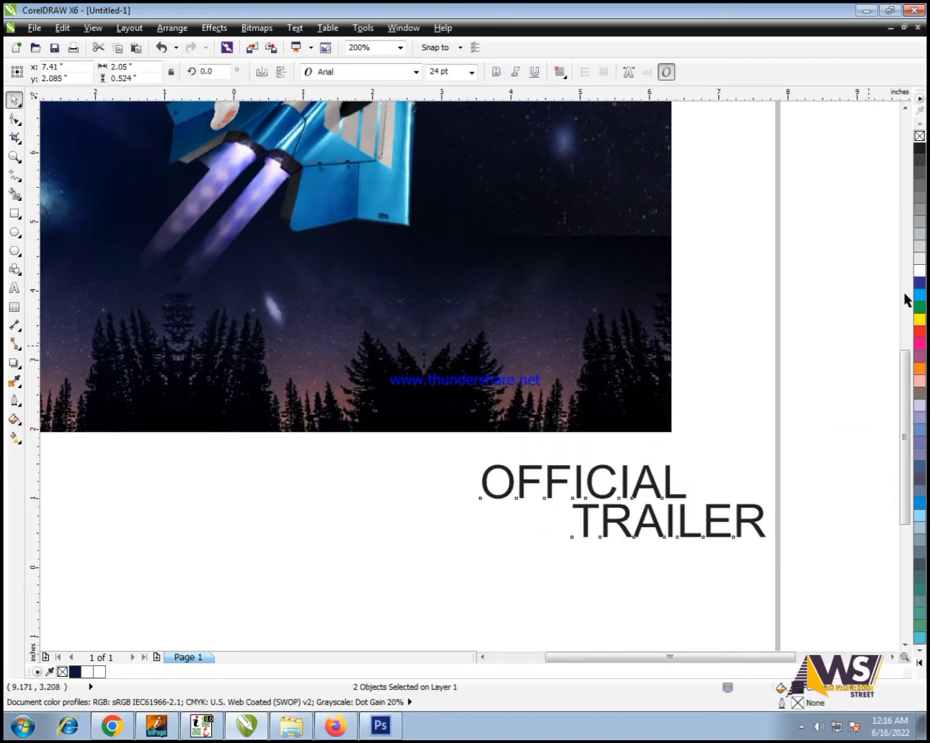
left_click(918, 271)
left_click_drag(754, 414, 395, 303)
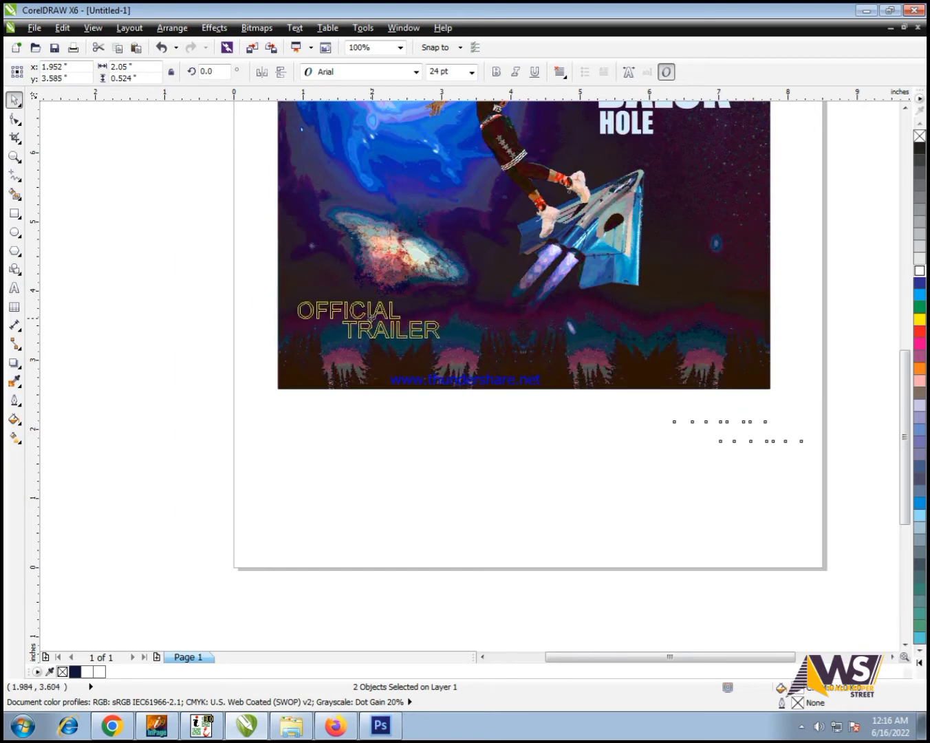
Scale the words OFFICIAL and TRAILER down together to about 15.6 pt
scroll(396, 302, "up", 1)
left_click_drag(541, 292, 491, 306)
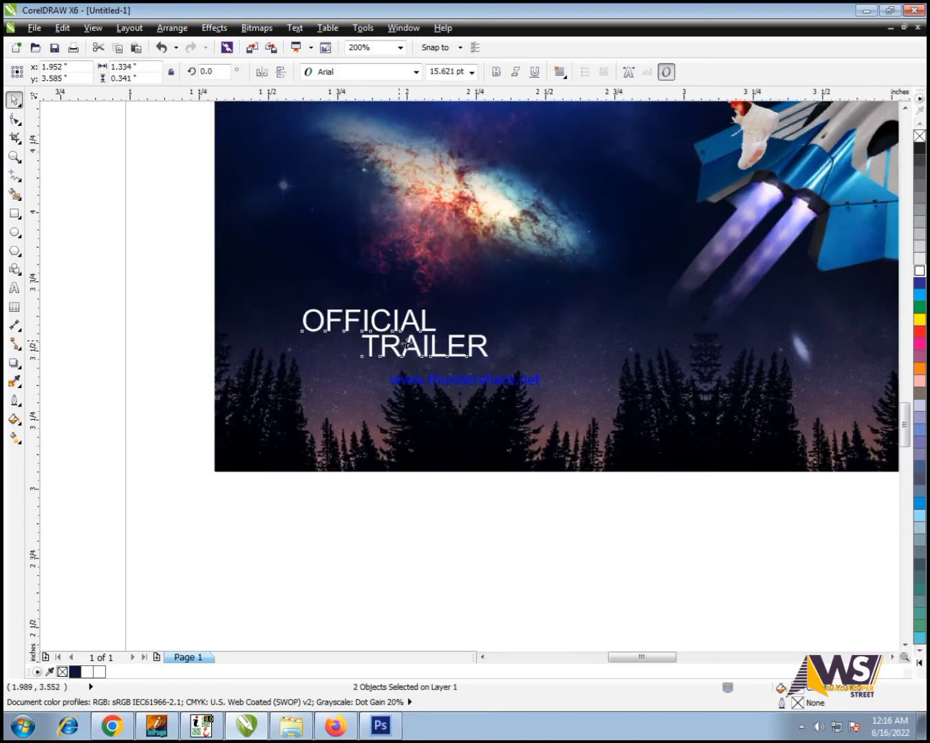
scroll(394, 339, "up", 2)
scroll(449, 461, "down", 2)
left_click(198, 394)
scroll(199, 394, "down", 1)
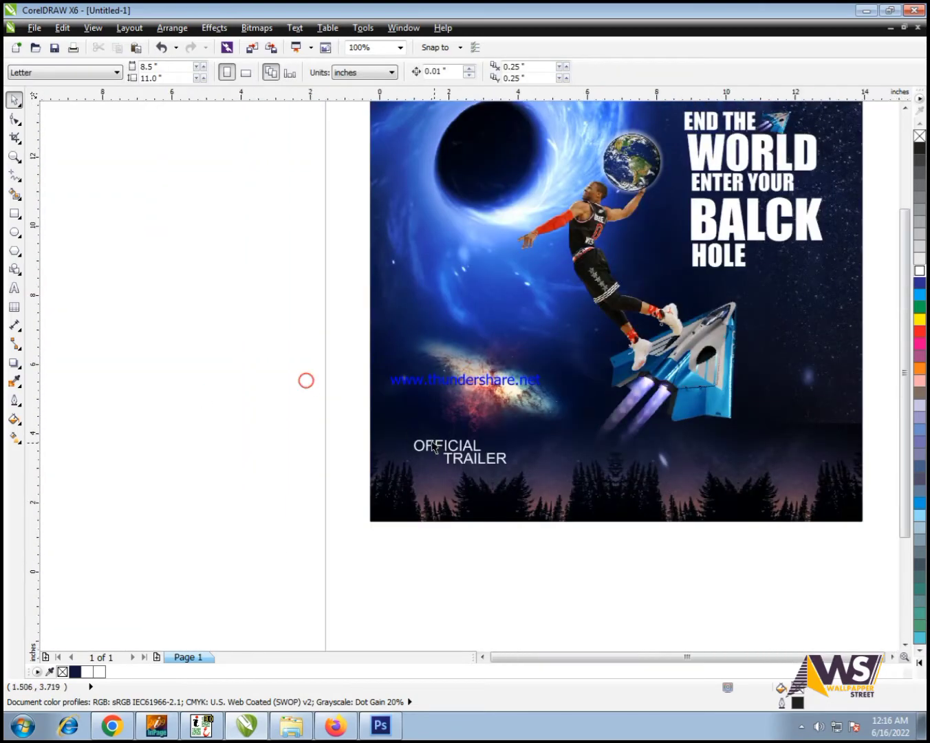
scroll(338, 332, "down", 1)
scroll(344, 378, "up", 1)
left_click(345, 378)
Place a copy of the word OFFICIAL on the empty area beside the page and fill it red
left_click(442, 517)
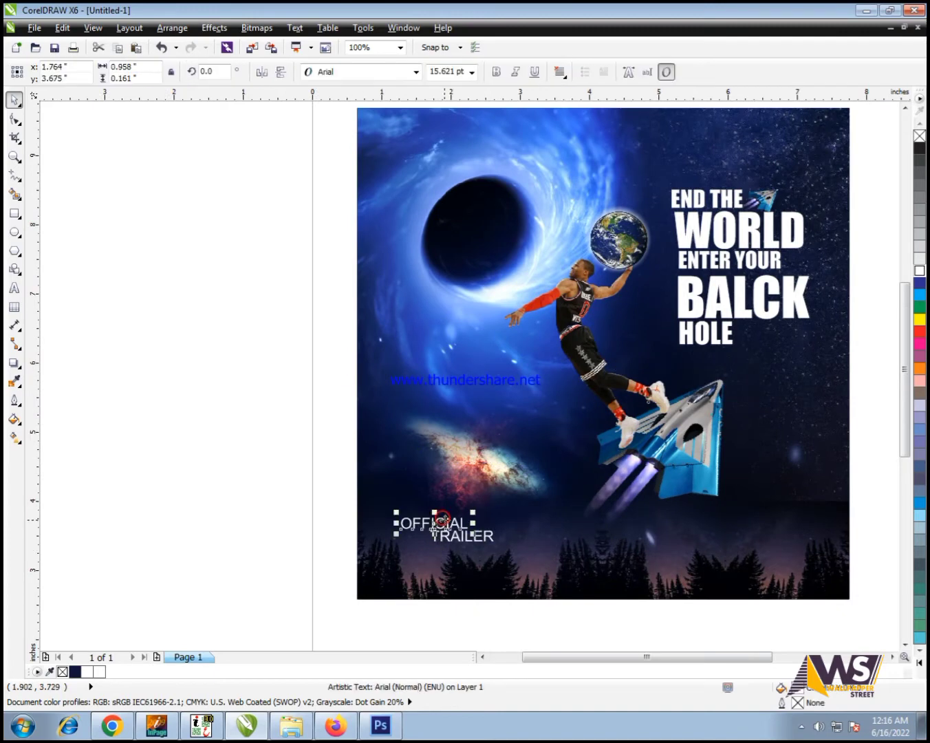
scroll(69, 311, "up", 1)
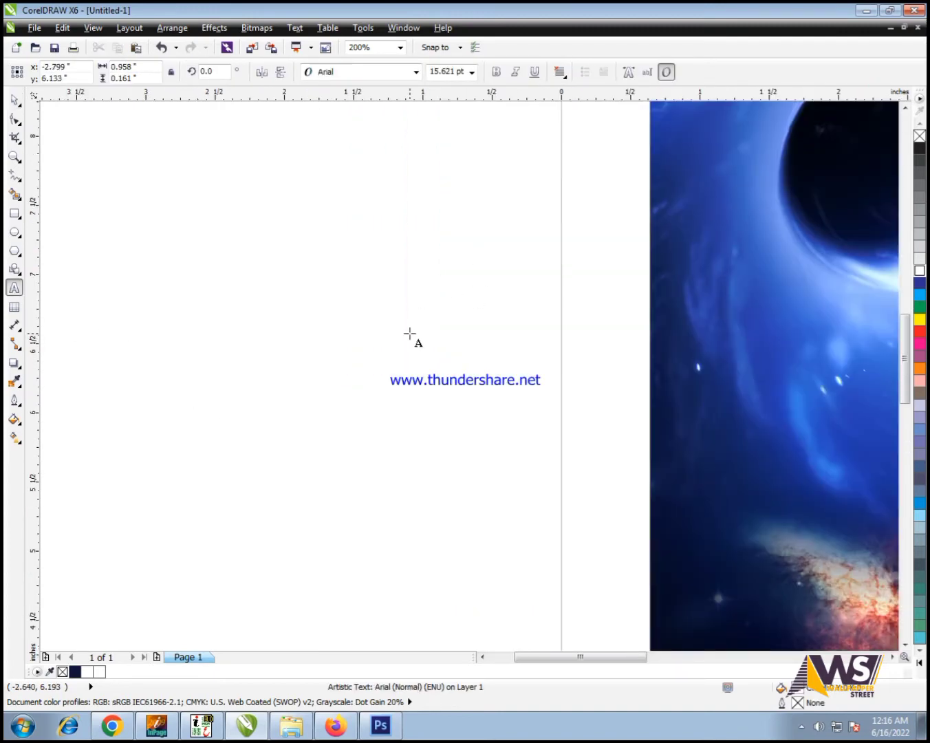
key("ctrl+a")
left_click(20, 97)
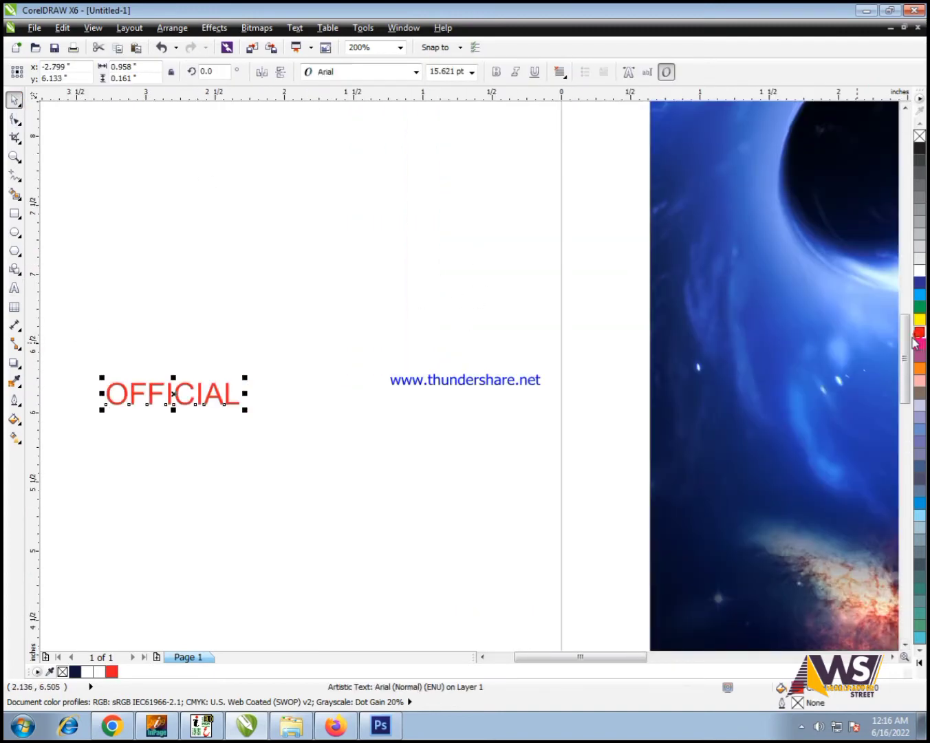
Replace the red word with MARVEL, set its font to BD Hanover Black and move it closer to the page
key("F8")
key("ctrl+a")
key("Delete")
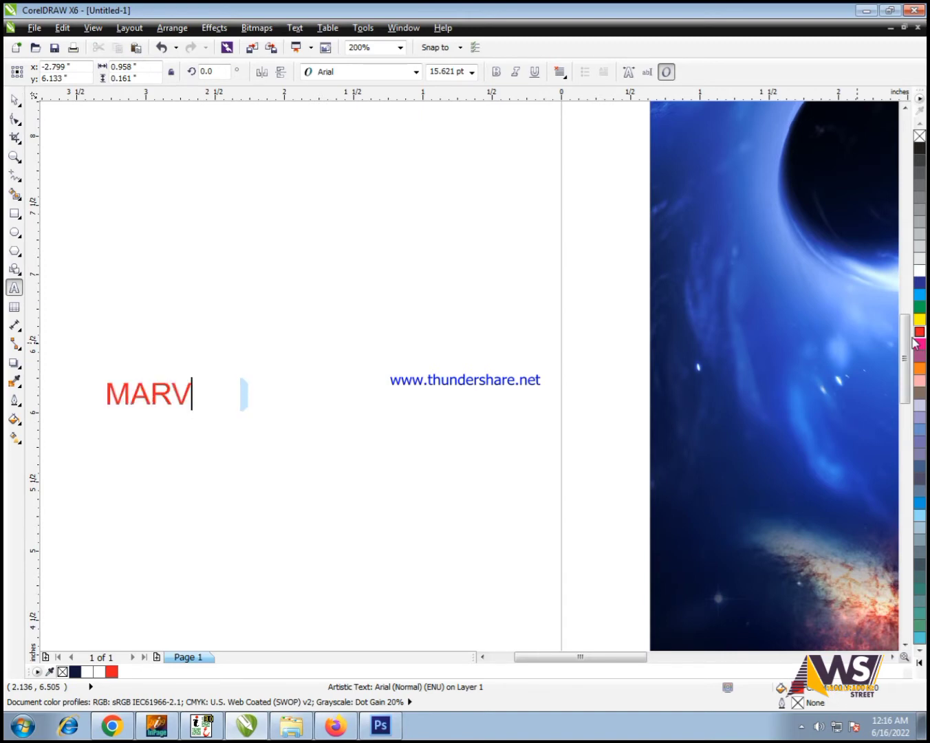
left_click(15, 101)
left_click(416, 70)
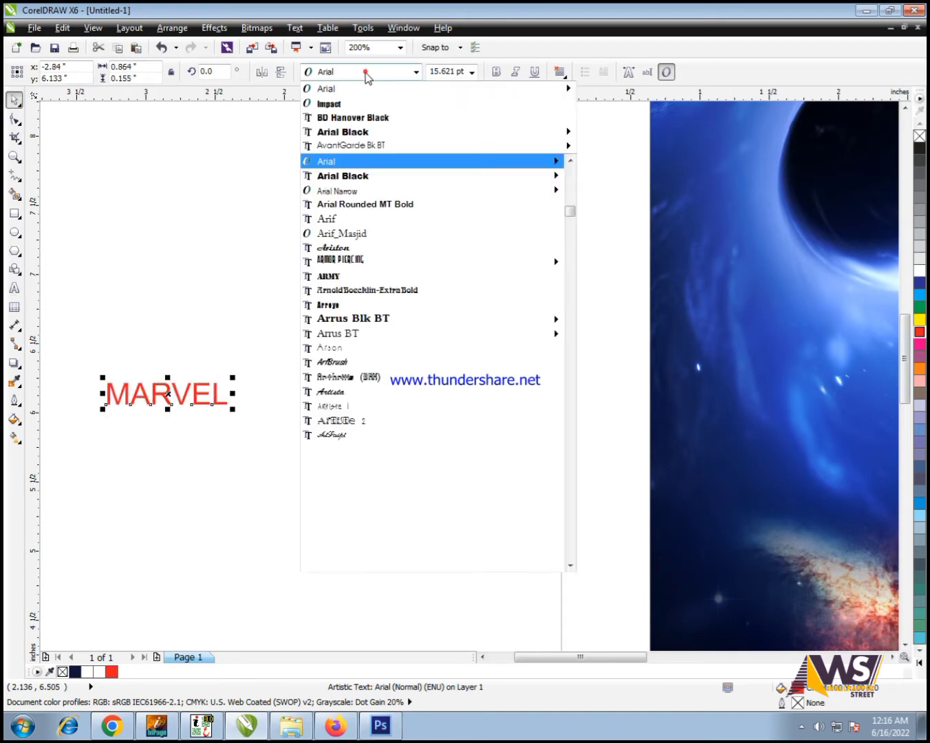
left_click(352, 104)
left_click_drag(166, 396, 365, 367)
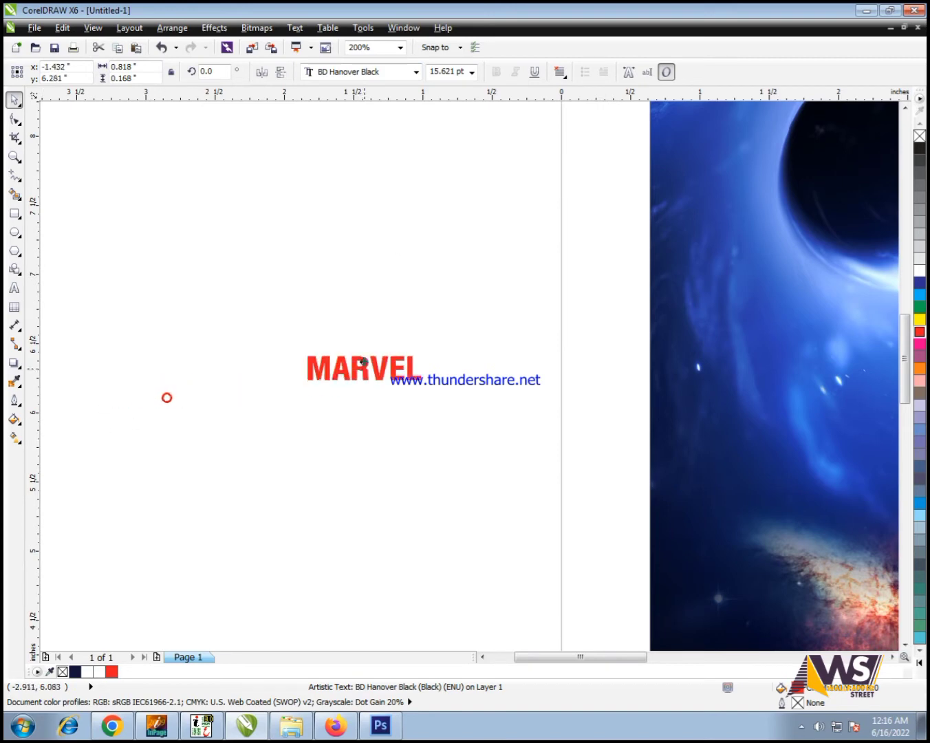
left_click(422, 364)
left_click(390, 365)
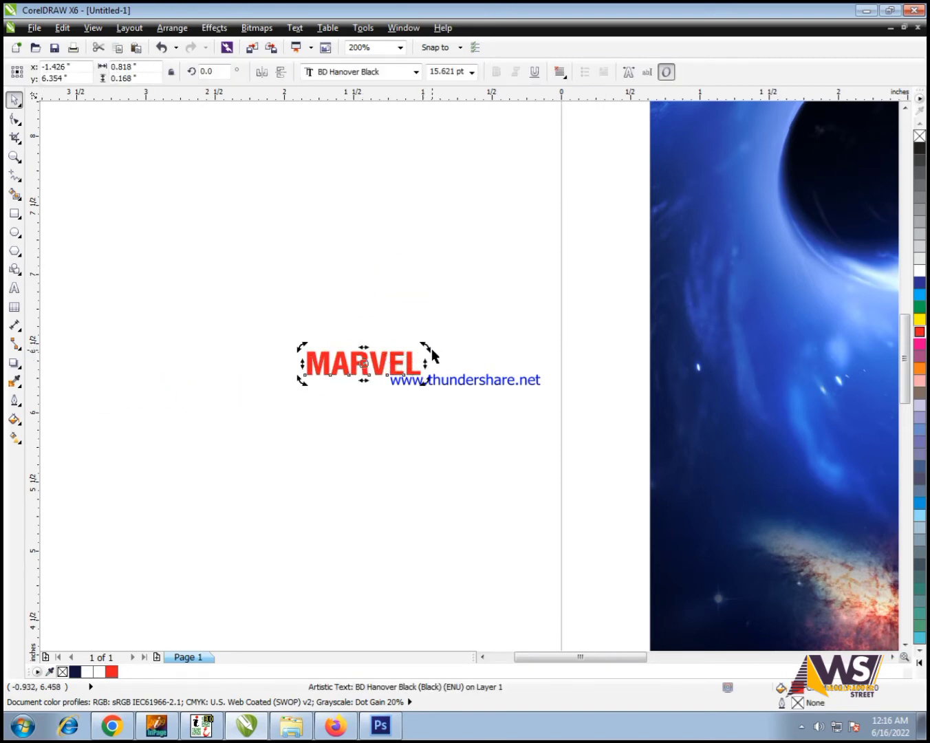
left_click_drag(432, 349, 482, 345)
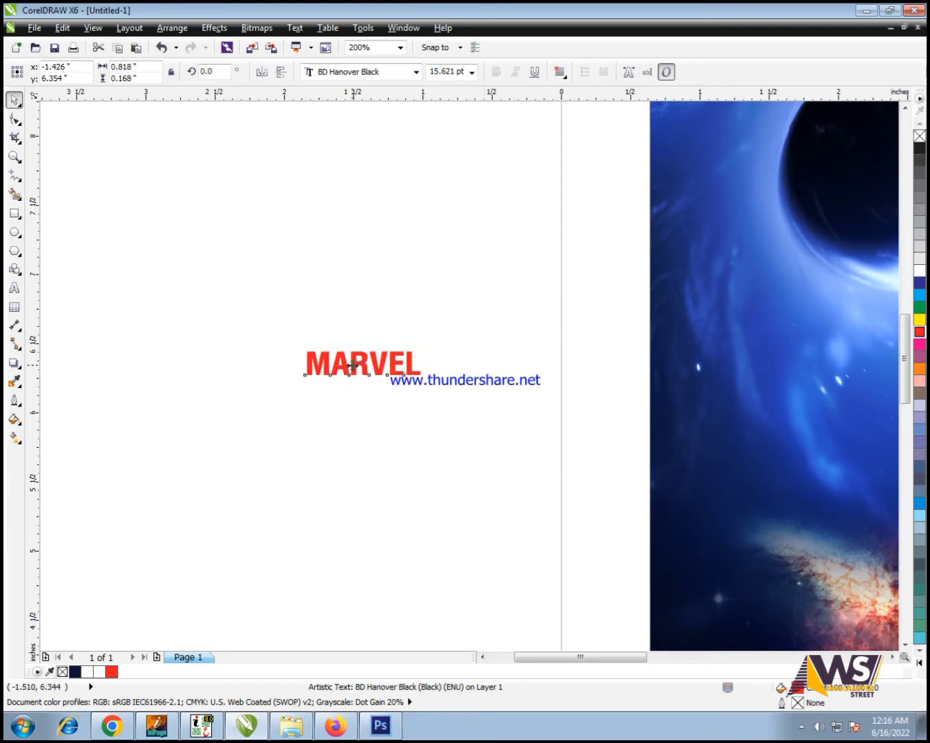
Place MARVEL across the black hole on the poster, enlarged to about 30 pt and rotated about 28.5 degrees
scroll(349, 363, "down", 1)
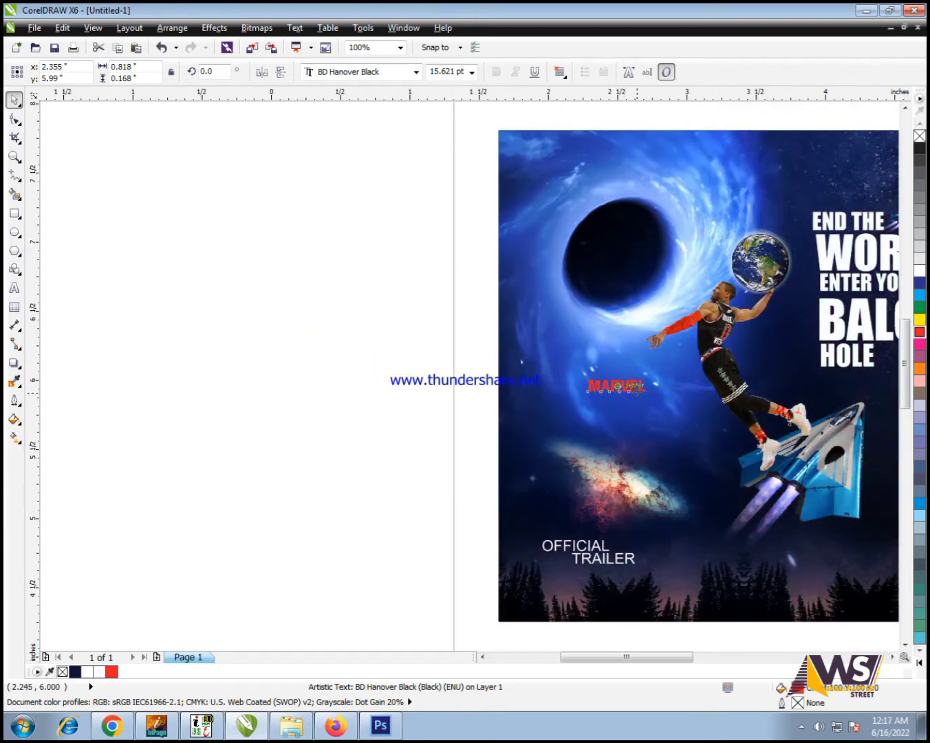
scroll(643, 387, "up", 1)
left_click_drag(657, 402, 746, 472)
left_click(726, 376)
left_click(694, 394)
scroll(694, 395, "down", 1)
left_click_drag(687, 389, 638, 251)
left_click(687, 262)
scroll(726, 226, "up", 1)
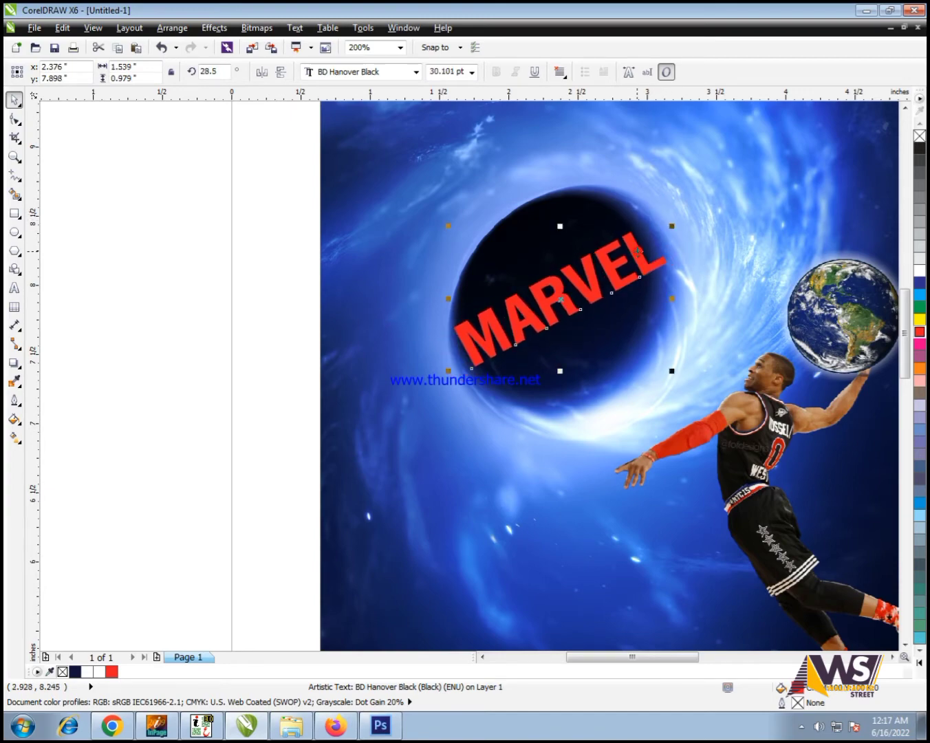
Convert MARVEL to curves and bend it with an envelope into an arc following the black hole's upper edge
scroll(635, 270, "up", 1)
key("ctrl+q")
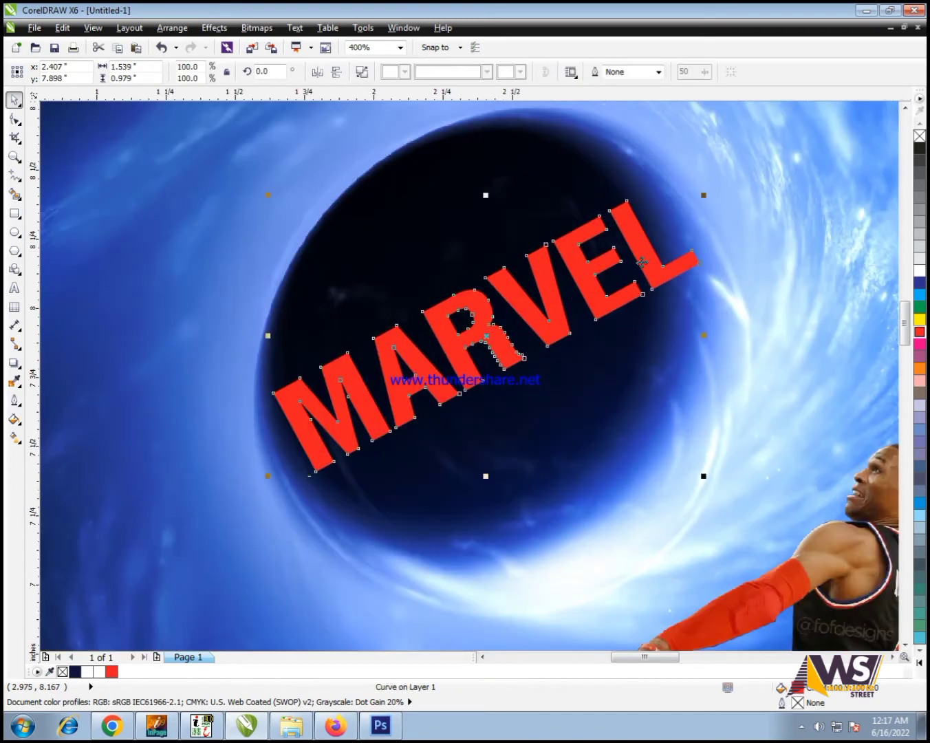
left_click(20, 368)
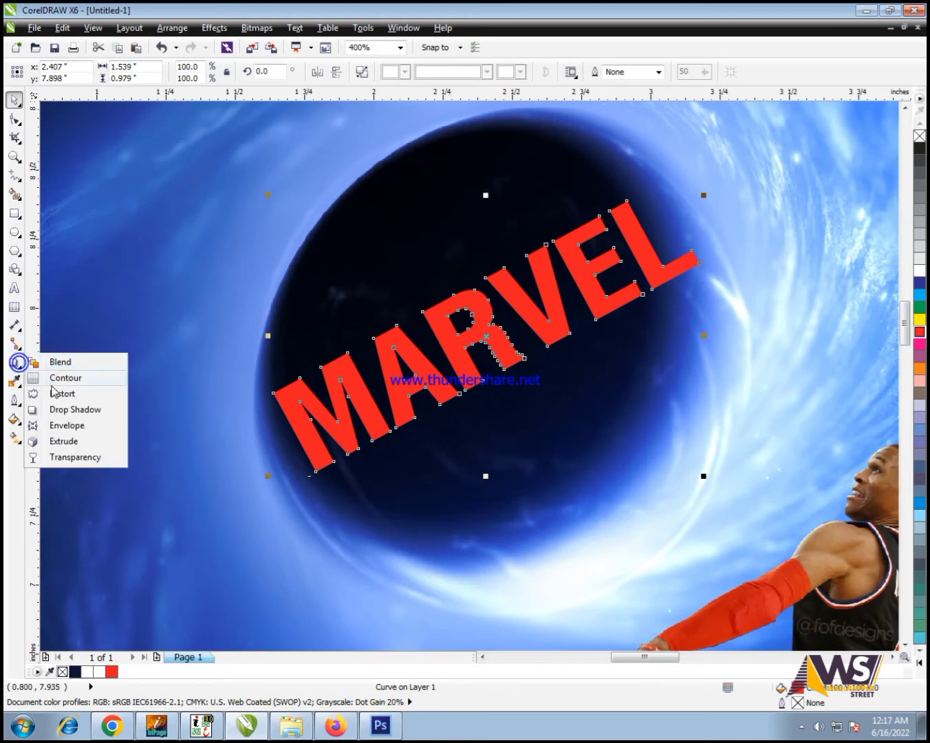
left_click(57, 427)
left_click_drag(486, 200, 464, 130)
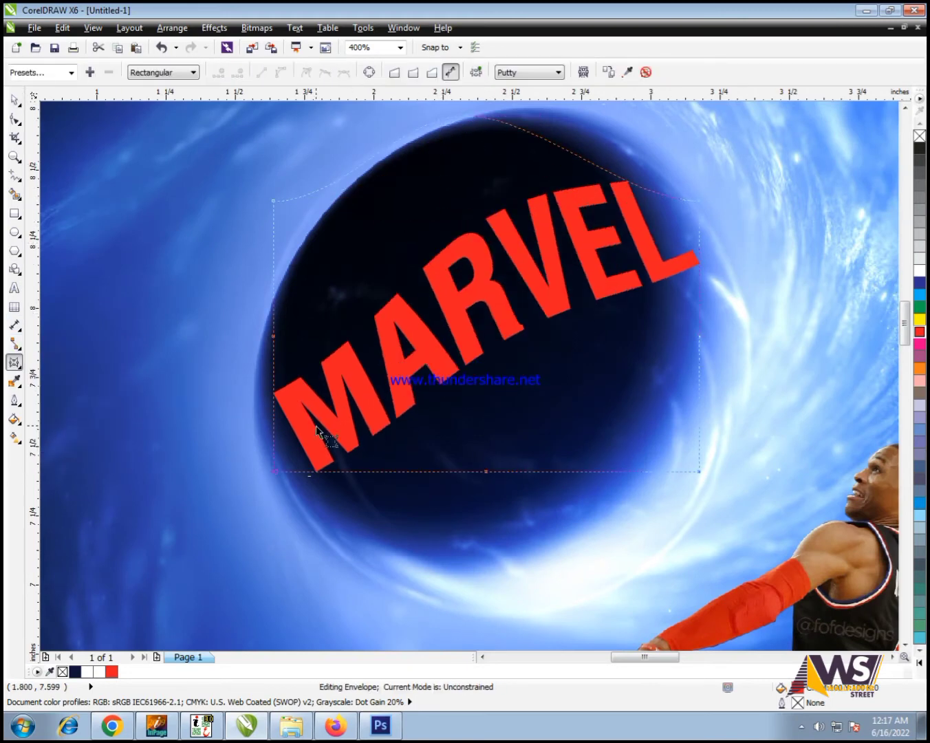
left_click_drag(485, 473, 507, 350)
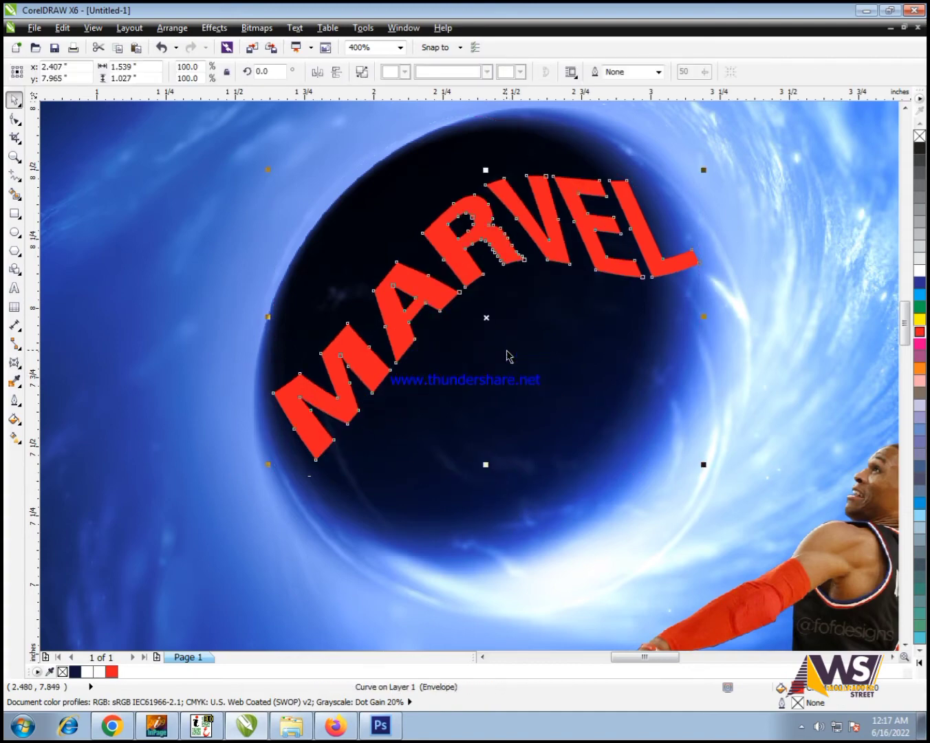
left_click_drag(703, 468, 660, 312)
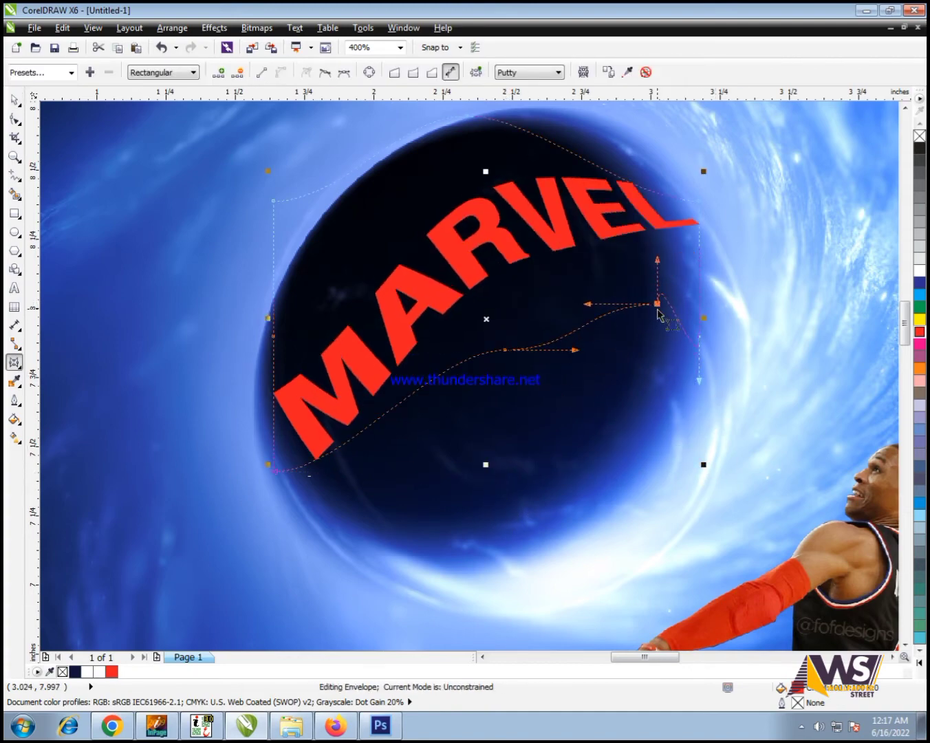
Move the arched MARVEL lettering down inside the black hole and scale it to about 80%
key("space")
left_click_drag(600, 234, 596, 294)
left_click_drag(700, 235, 657, 236)
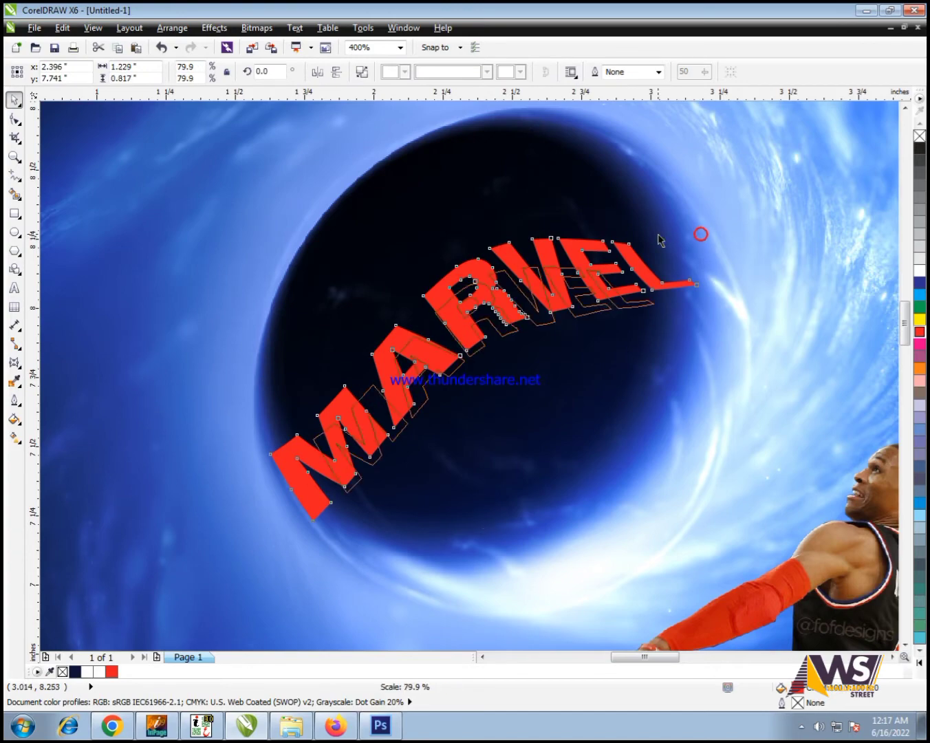
Shift the arched MARVEL lettering slightly upward inside the black hole and enlarge it to about 82.6%
left_click_drag(545, 293, 543, 279)
scroll(542, 279, "down", 2)
left_click(65, 234)
left_click(157, 269)
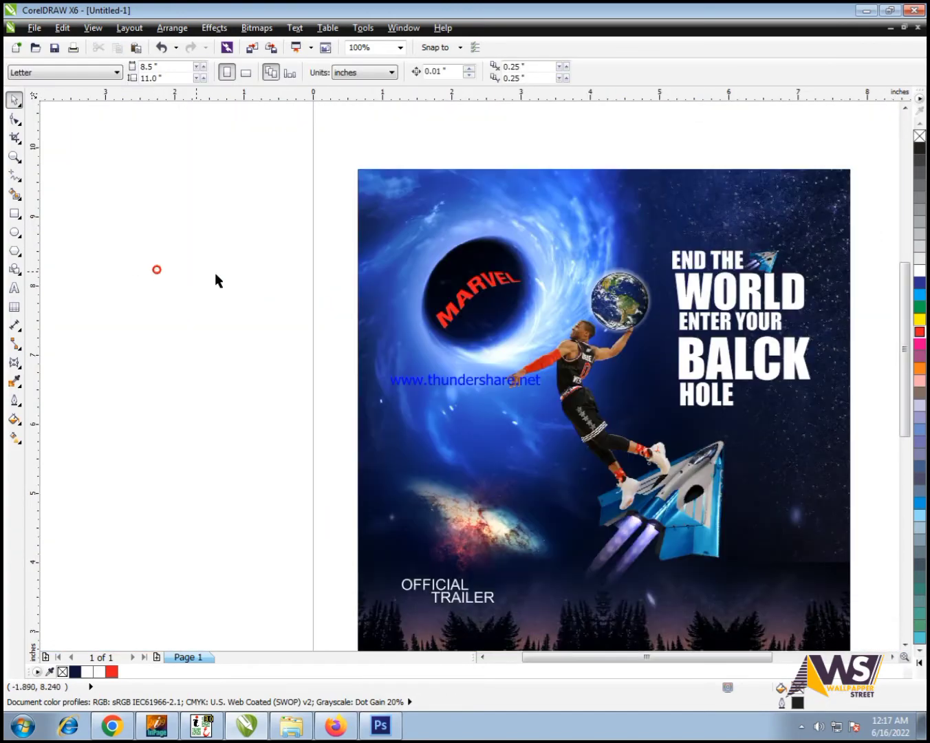
left_click(454, 294)
left_click(521, 267)
scroll(523, 265, "up", 1)
left_click(455, 301)
left_click(456, 304)
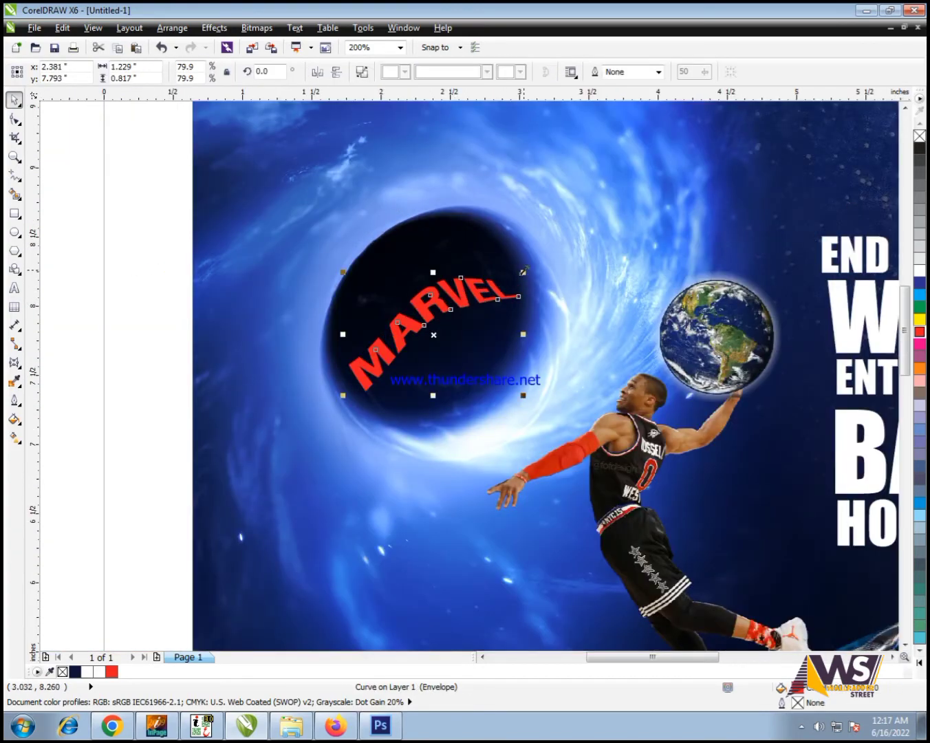
left_click_drag(524, 275, 529, 269)
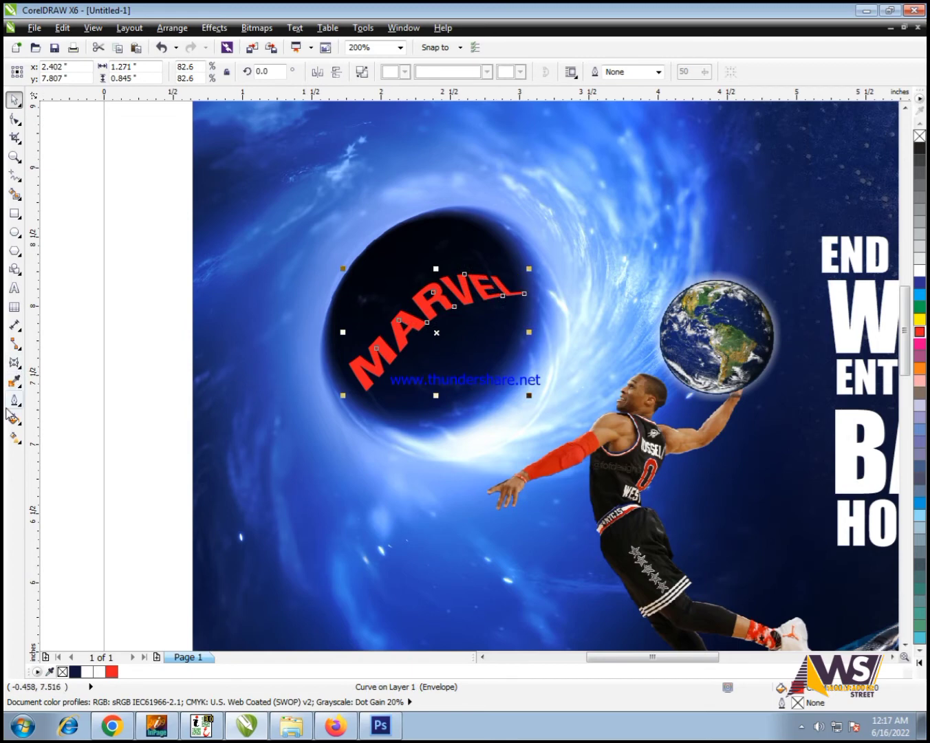
Apply a uniform transparency of 78 to the MARVEL lettering
left_click(15, 362)
left_click(48, 450)
left_click(75, 93)
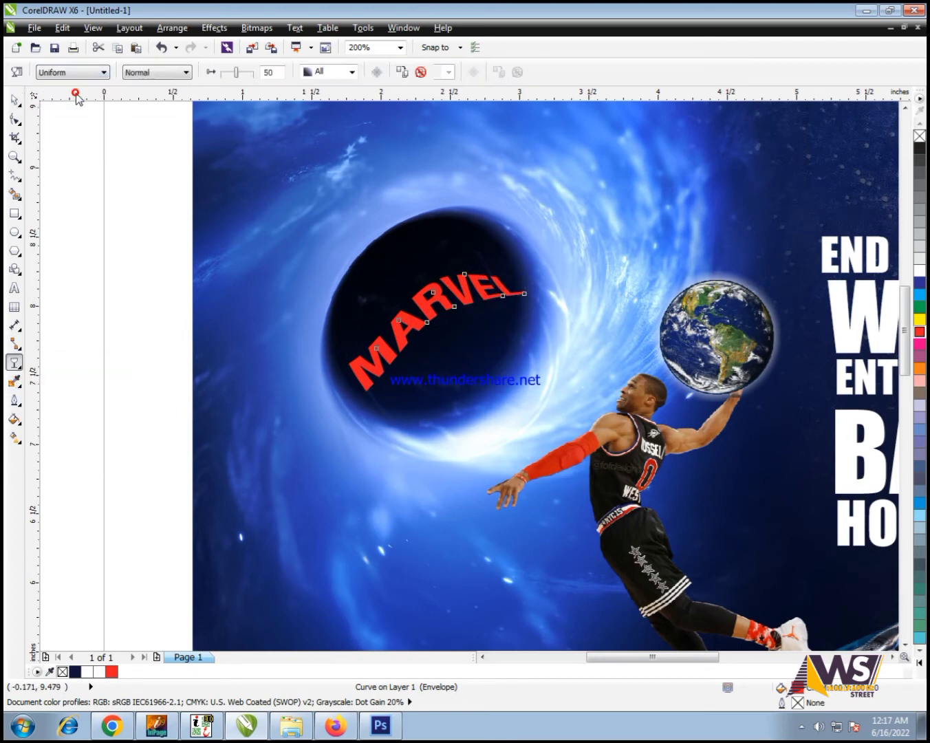
left_click_drag(240, 72, 250, 73)
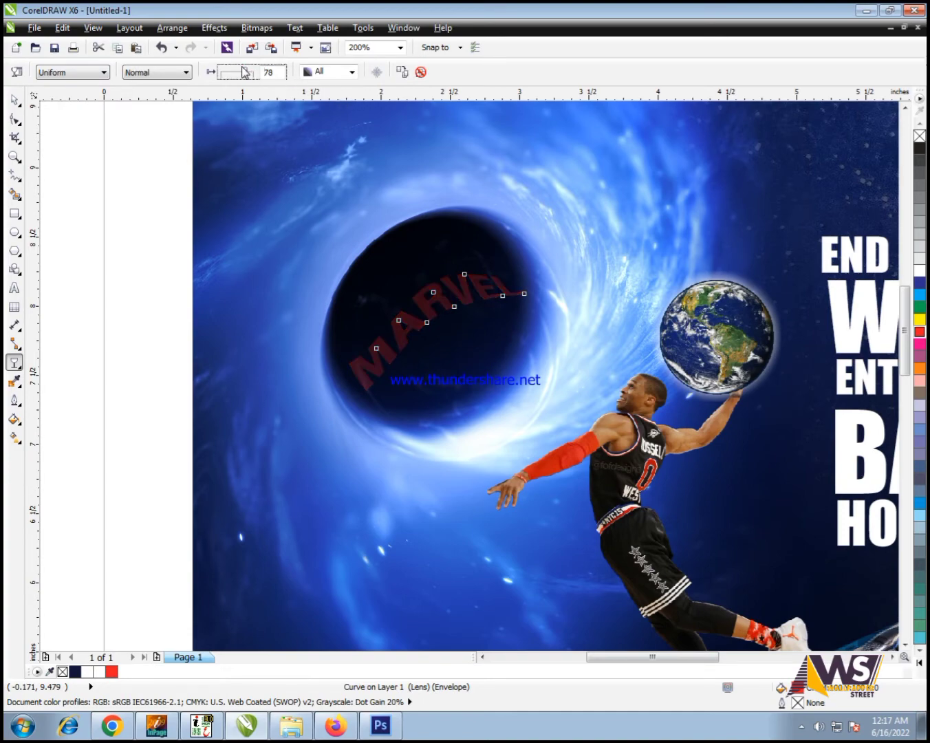
scroll(331, 347, "down", 2)
key("space")
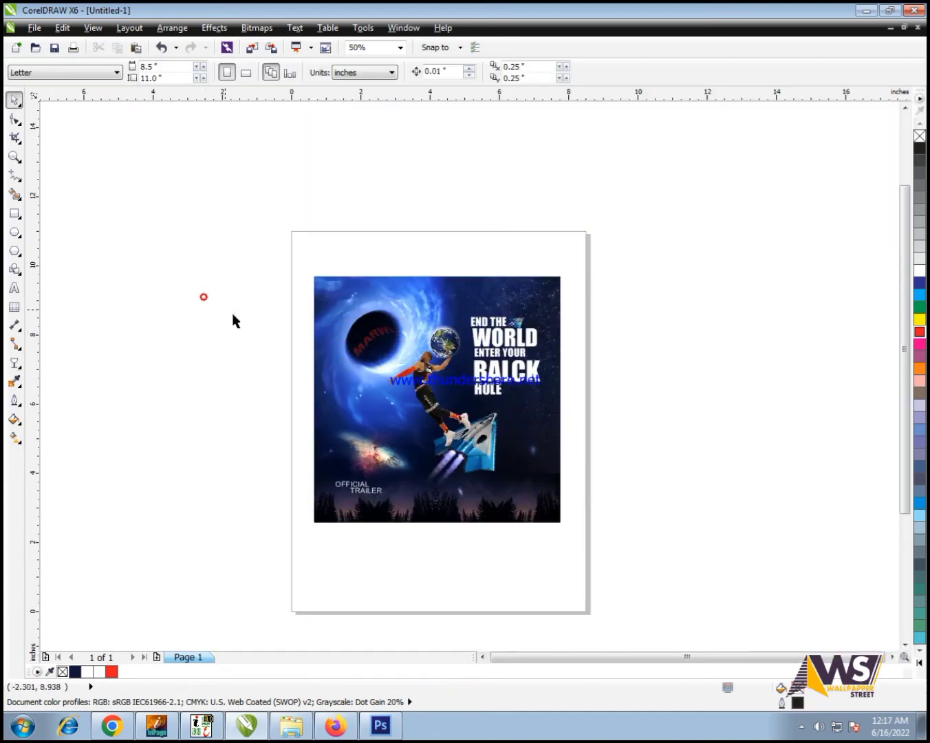
Convert the transparent MARVEL lettering to a bitmap and fit the whole poster in view
scroll(322, 343, "up", 1)
left_click(446, 338)
left_click(446, 339)
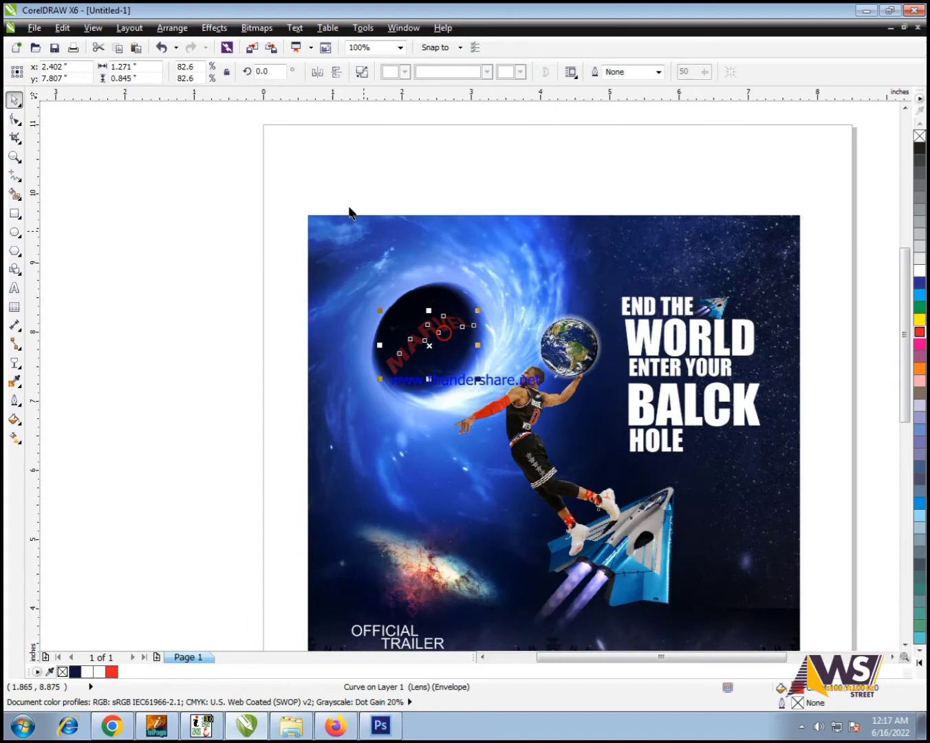
left_click(244, 31)
left_click(262, 46)
key("Return")
left_click(262, 117)
scroll(275, 165, "down", 1)
left_click_drag(232, 152, 409, 373)
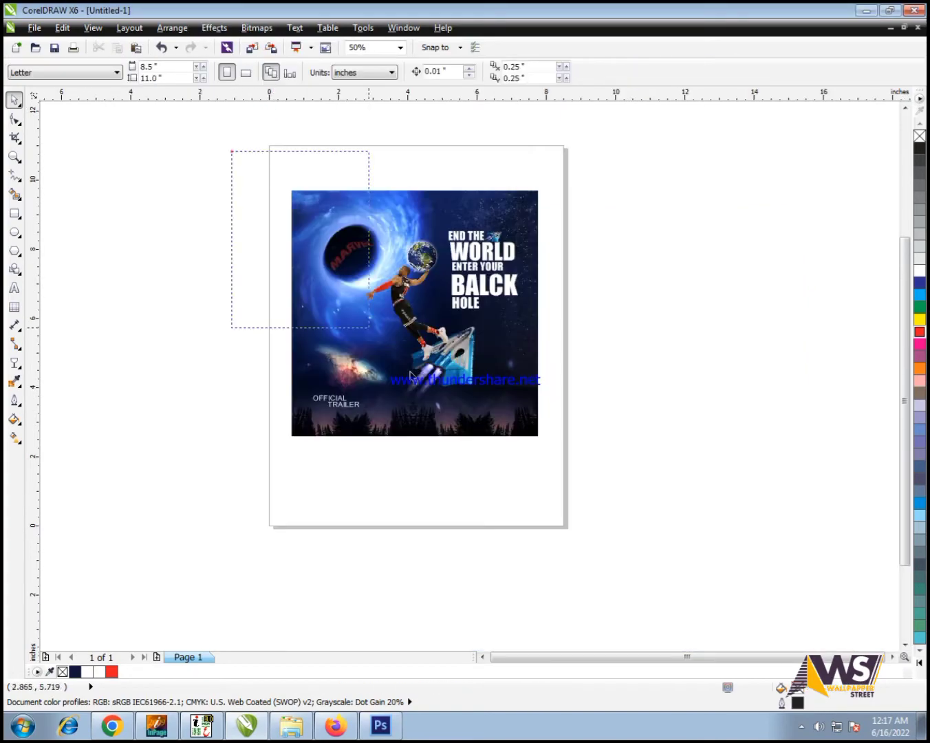
key("ctrl+a")
key("shift+F2")
left_click(821, 359)
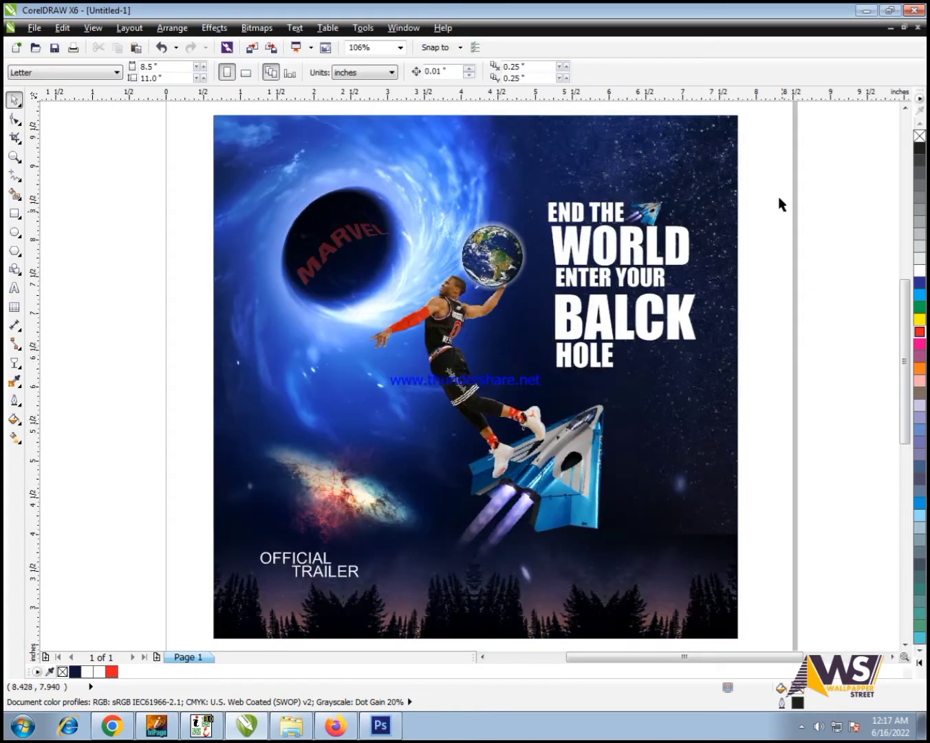
Move END THE and its small spacecraft together slightly to the right so the line aligns with WORLD
left_click(591, 220)
scroll(615, 199, "up", 2)
left_click(694, 224)
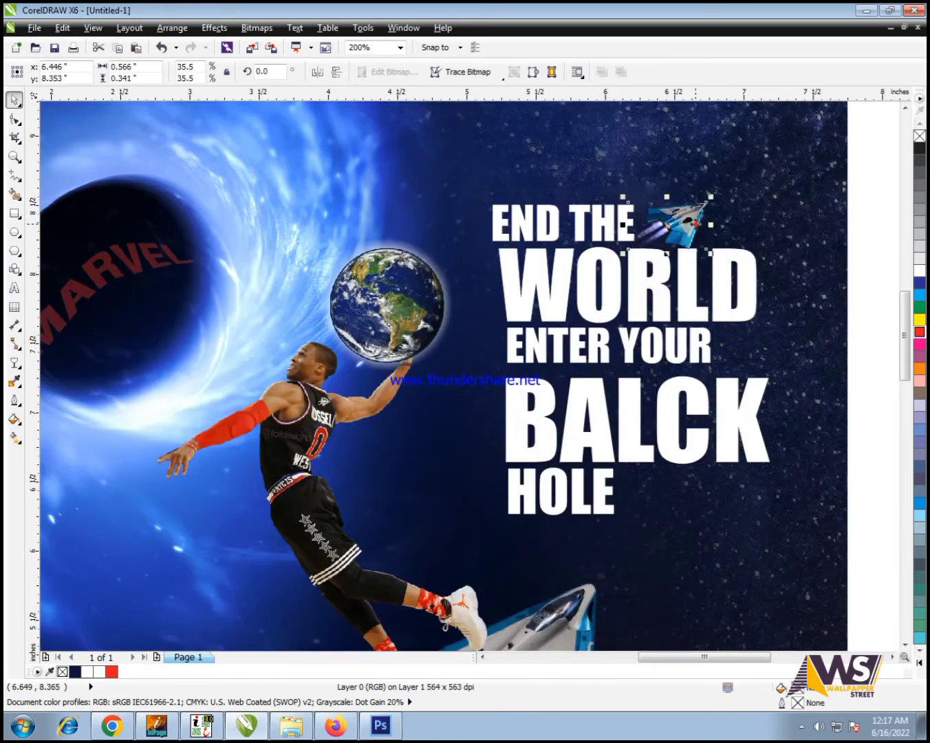
left_click(621, 220, "shift")
left_click_drag(621, 220, 637, 229)
scroll(559, 231, "down", 2)
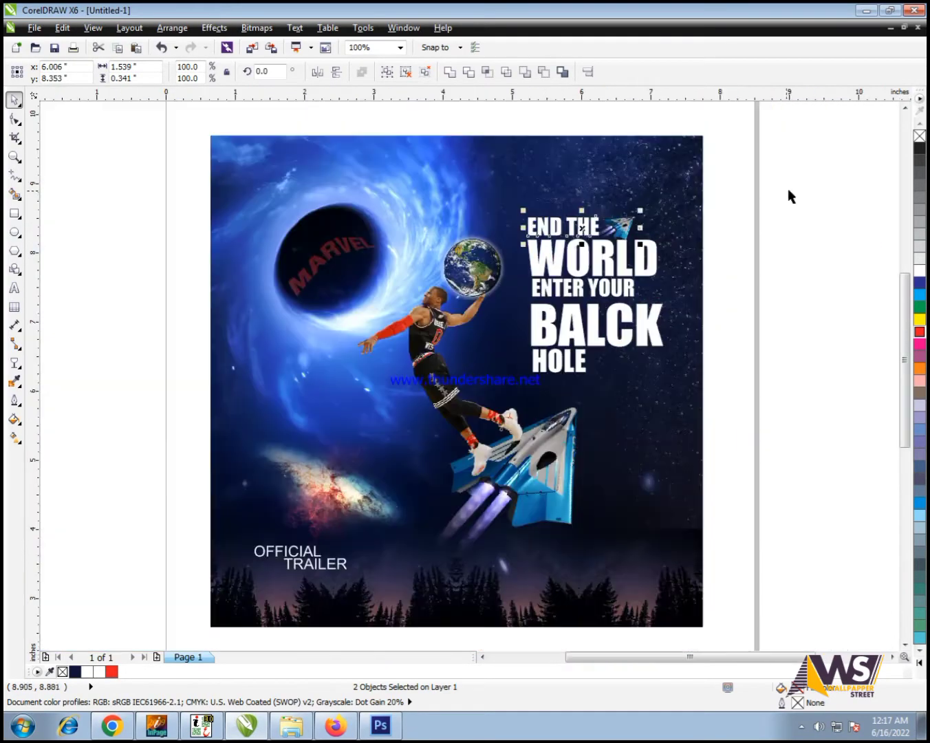
left_click(792, 187)
left_click(770, 380)
scroll(742, 385, "down", 4)
left_click_drag(775, 541, 554, 270)
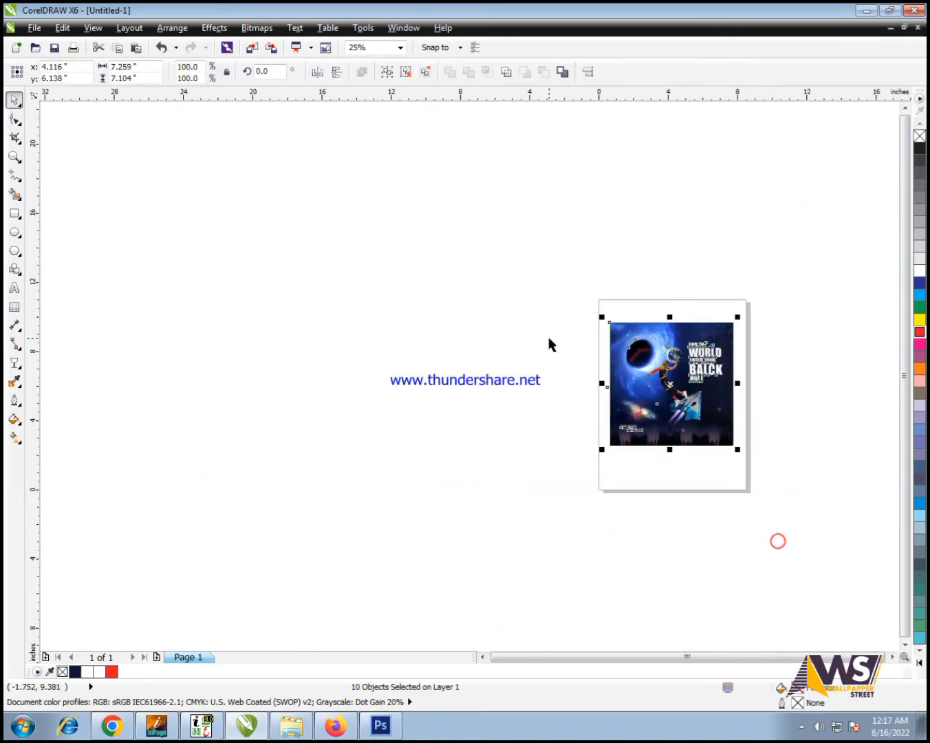
key("shift+F2")
left_click(118, 202)
Move the MARVEL bitmap out of the black hole to arch over its upper rim, enlarged to about 218% and rotated to 348 degrees
left_click(393, 311)
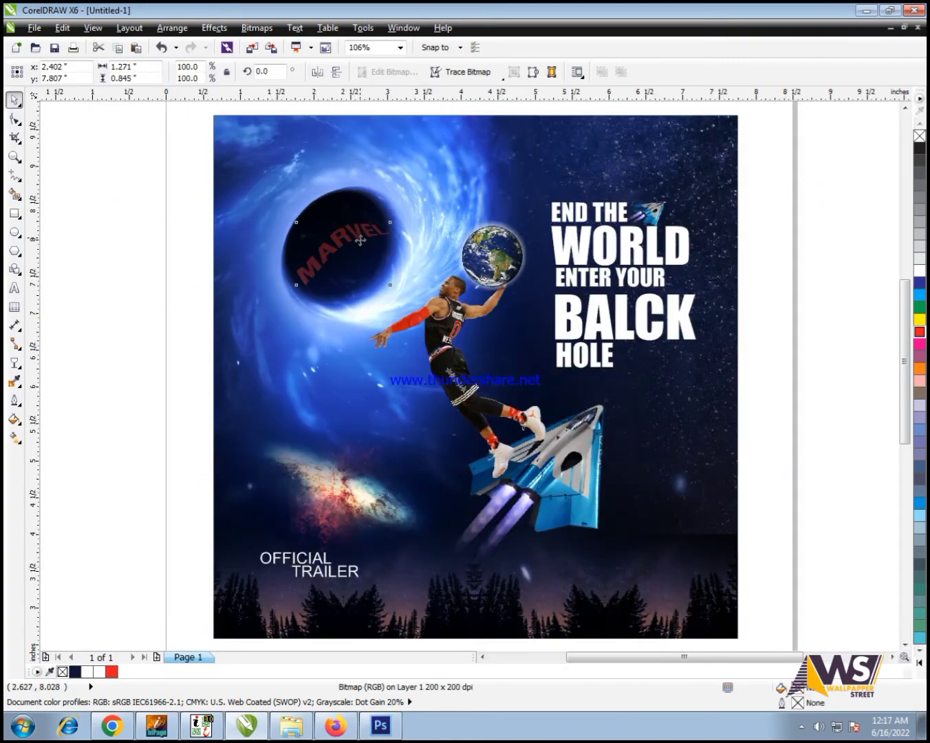
left_click_drag(360, 240, 535, 254)
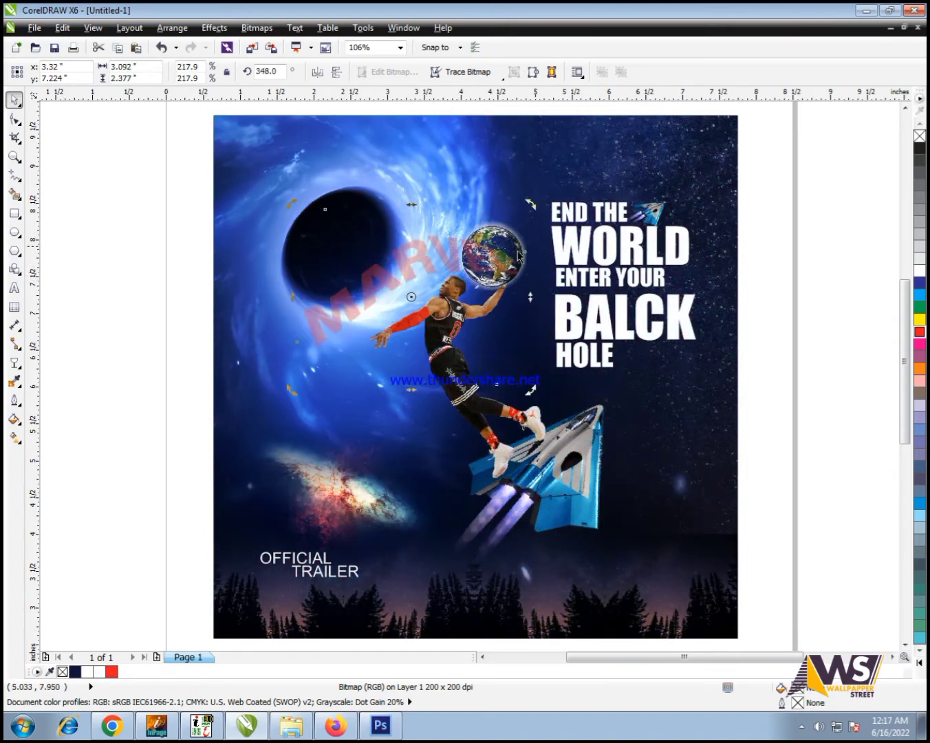
left_click_drag(442, 259, 382, 173)
left_click(755, 322)
left_click_drag(451, 112, 440, 122)
left_click(132, 187)
key("F3")
left_click_drag(183, 145, 735, 439)
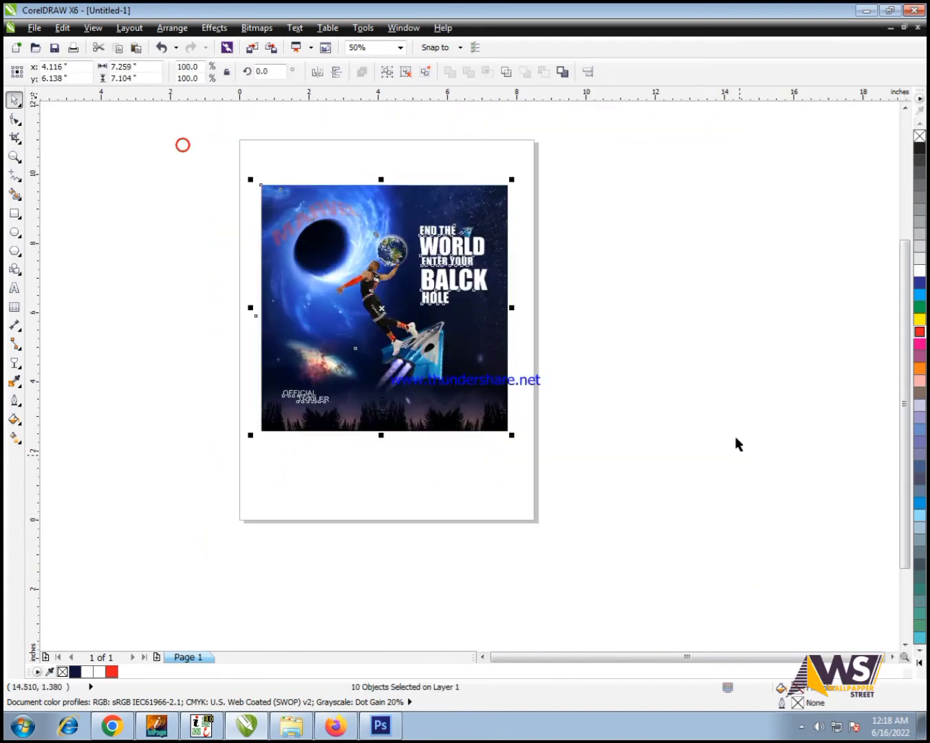
key("shift+F2")
left_click(793, 386)
scroll(252, 283, "down", 2)
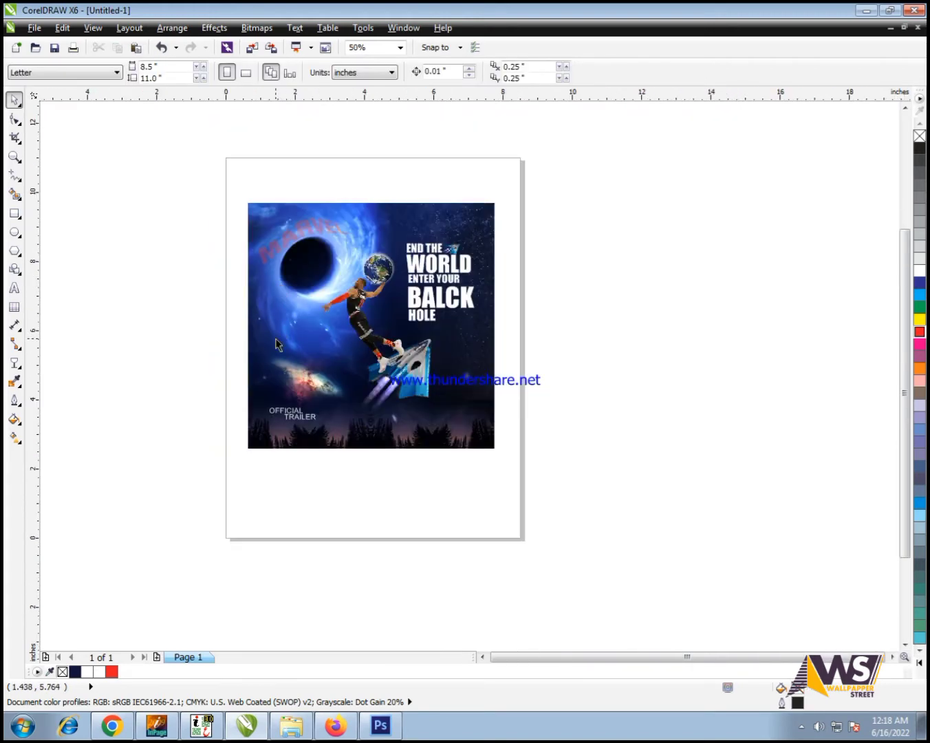
scroll(251, 433, "up", 2)
Switch to Chrome and search Google Images for "the power man"
left_click(113, 725)
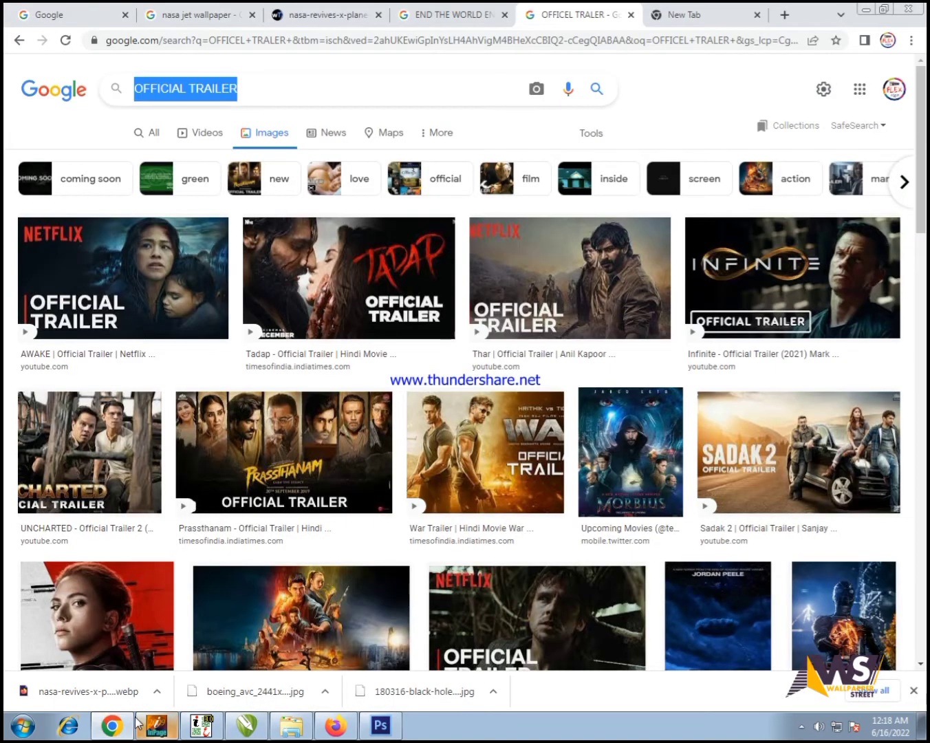
left_click(273, 91)
key("ctrl+a")
type("th")
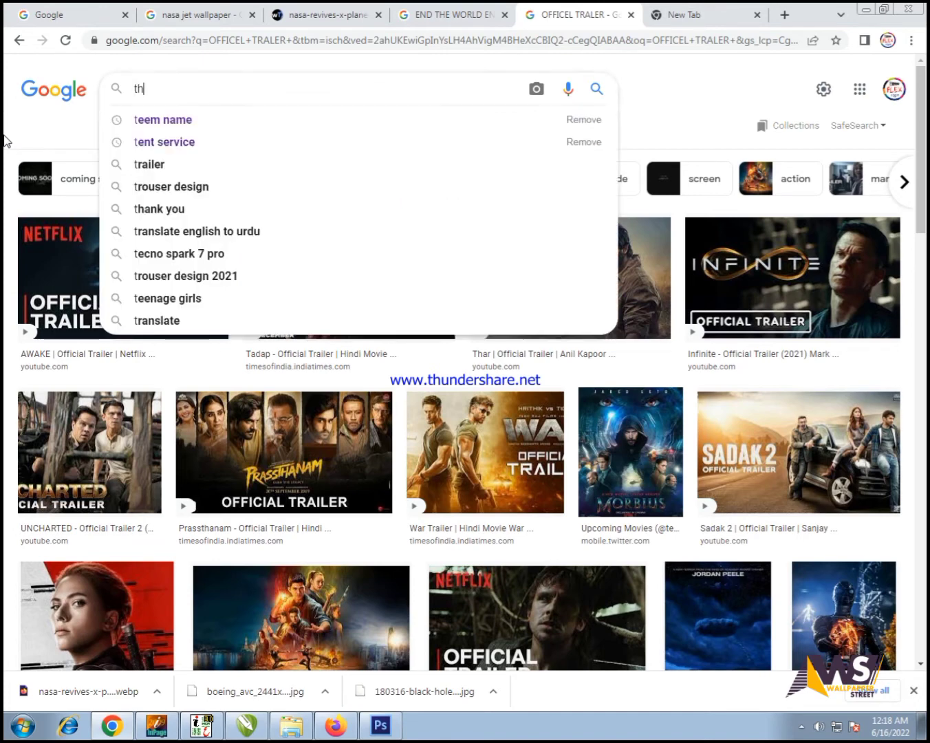
type("e pewer")
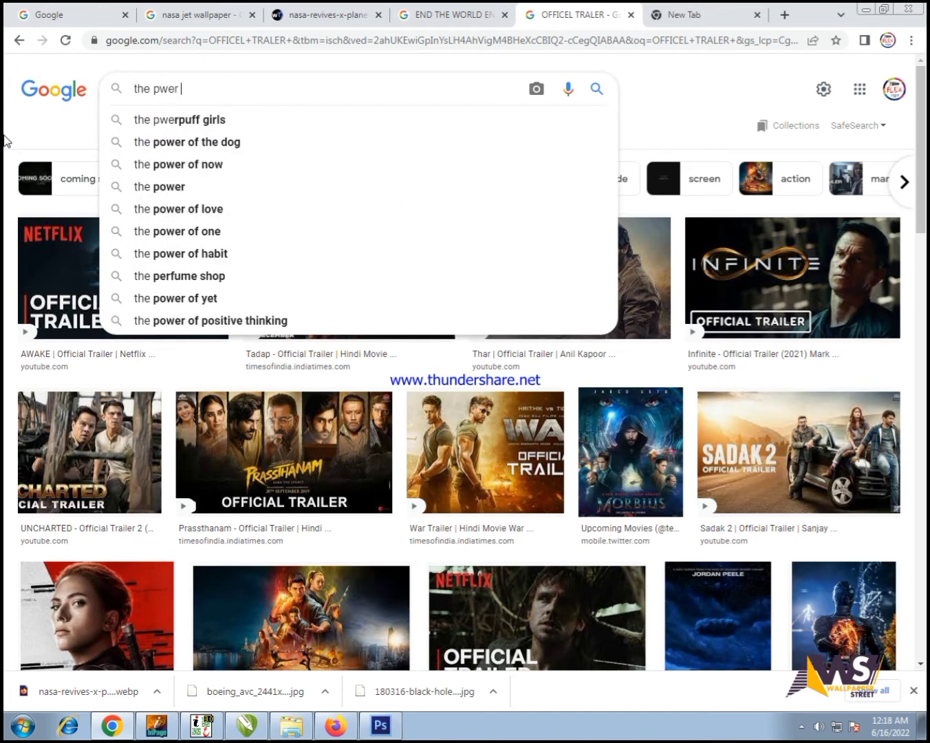
key("ctrl+a")
key("BackSpace")
type("the p")
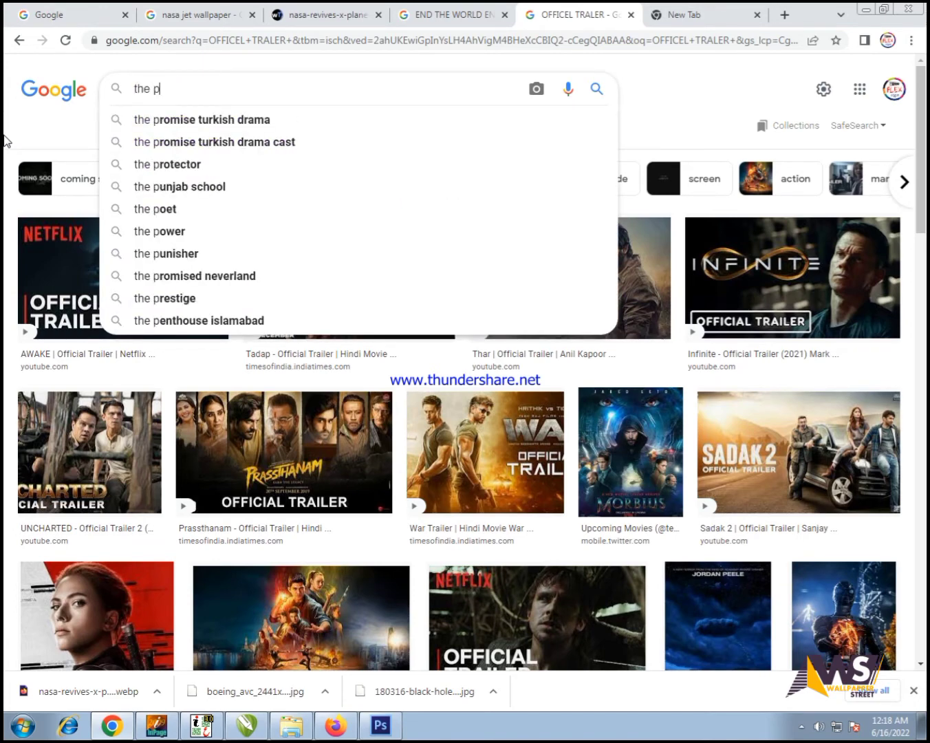
type("ower ma")
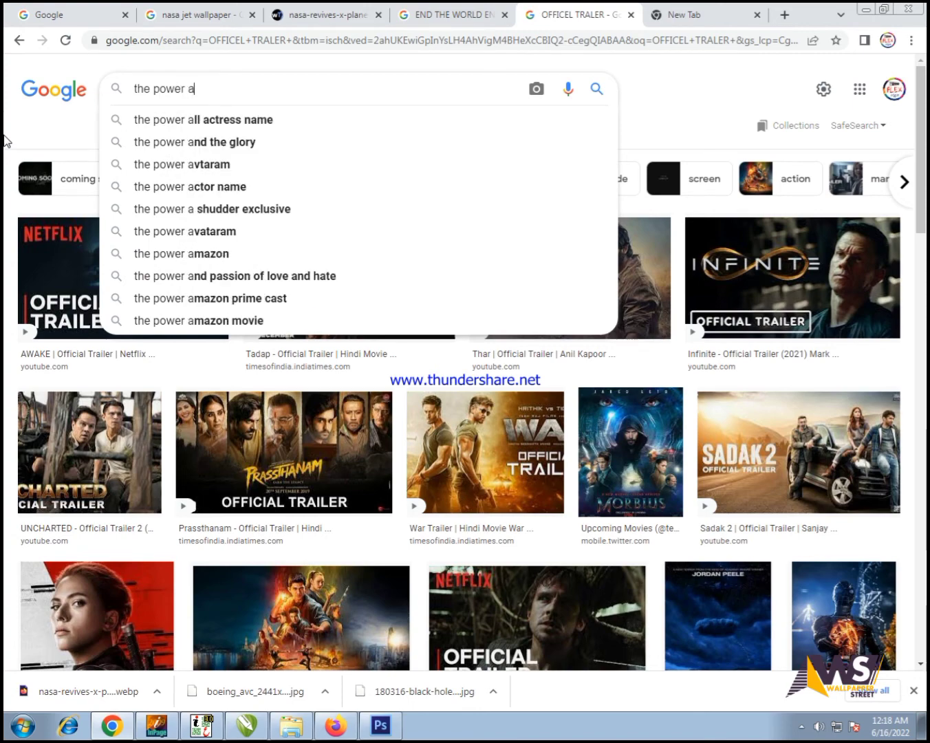
type("n")
key("Return")
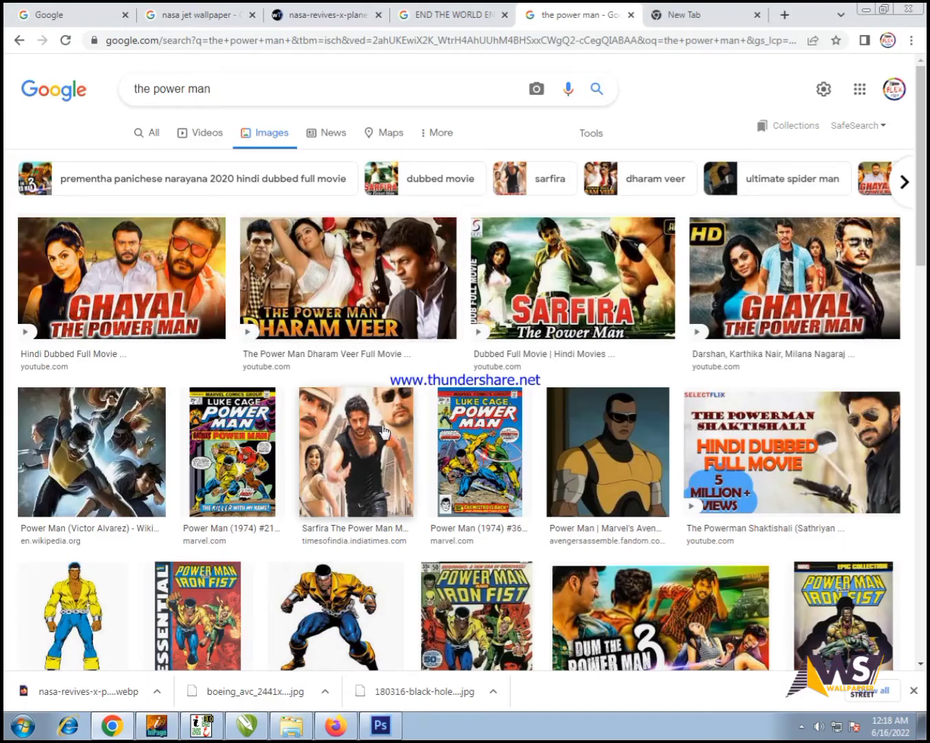
scroll(342, 371, "down", 8)
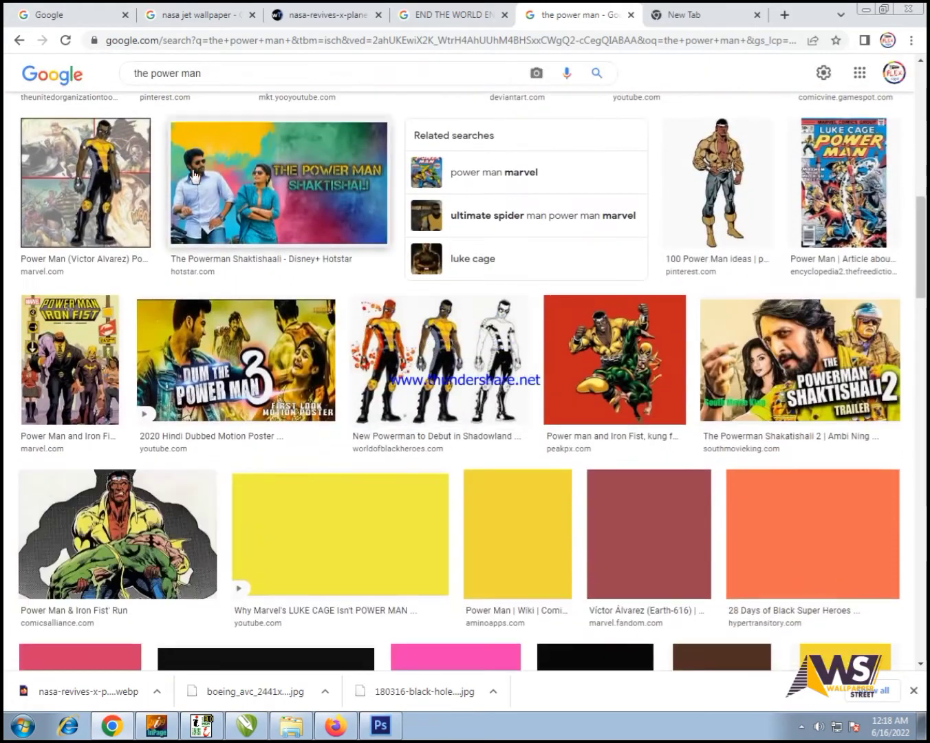
Search Google Images for "holwood hero" and browse the pictures
triple_click(265, 81)
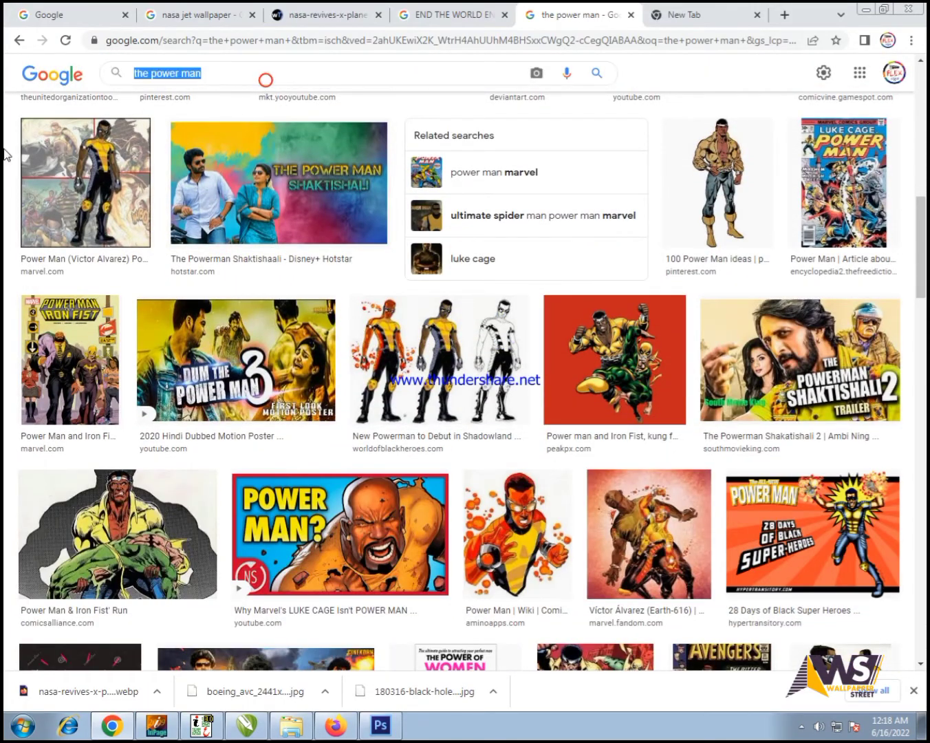
type("holwood")
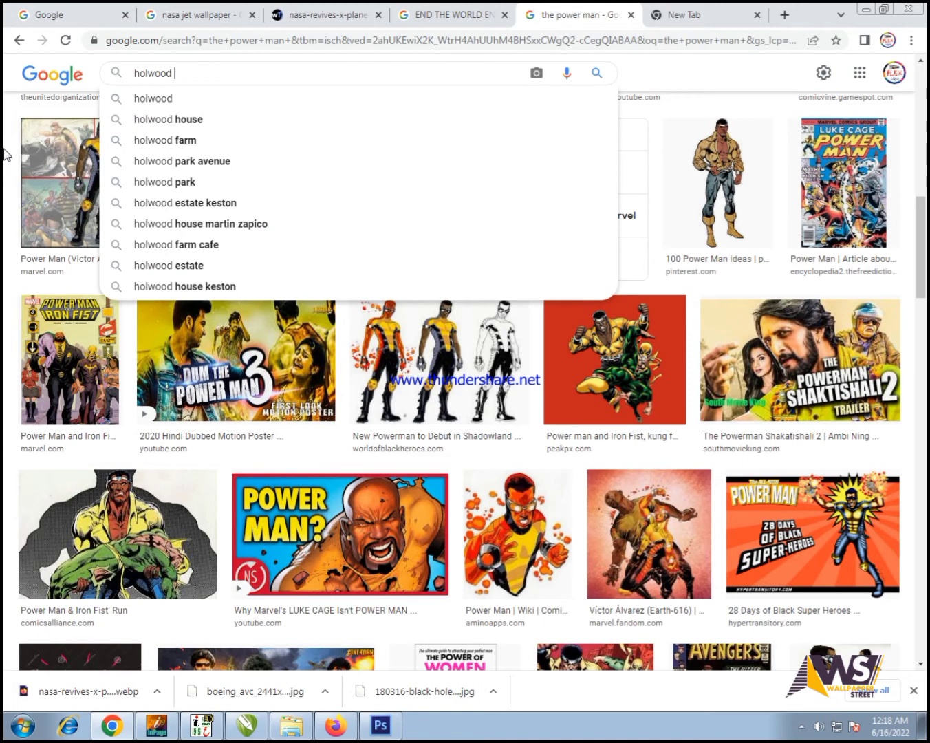
type(" hero")
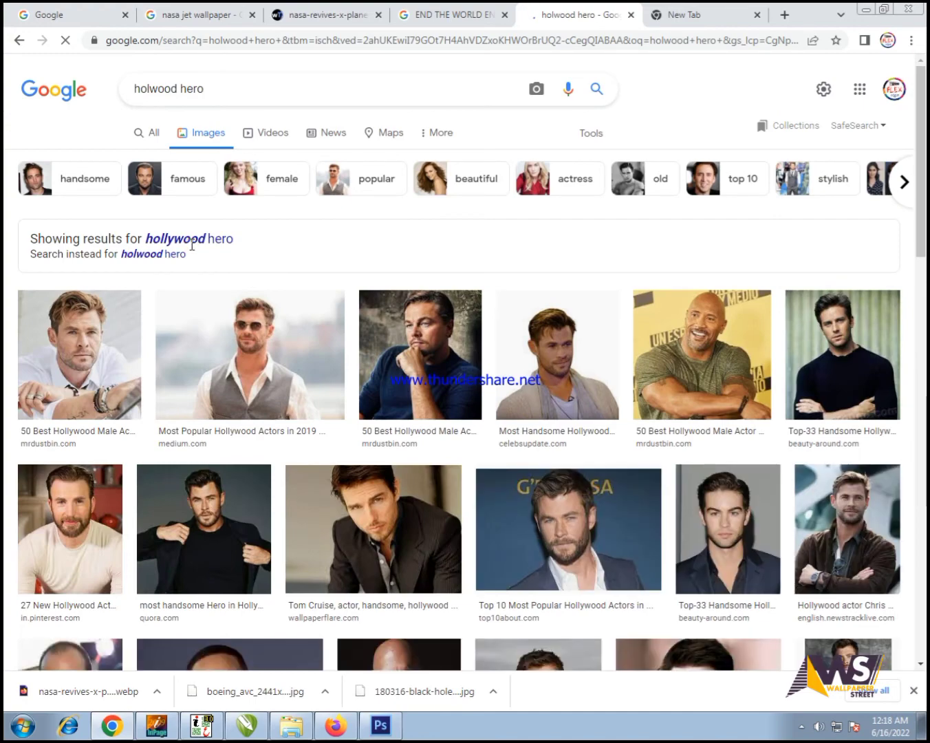
scroll(192, 245, "down", 10)
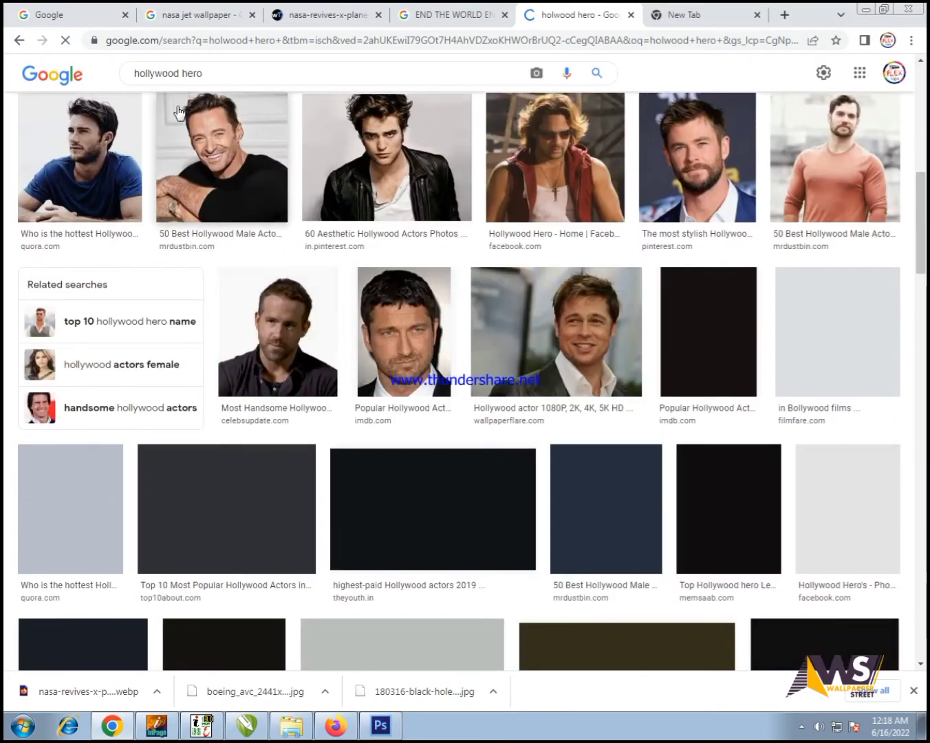
Extend the image search to "hollywood hero seen" and preview the News18 picture that includes Thor
left_click(223, 73)
type("seen")
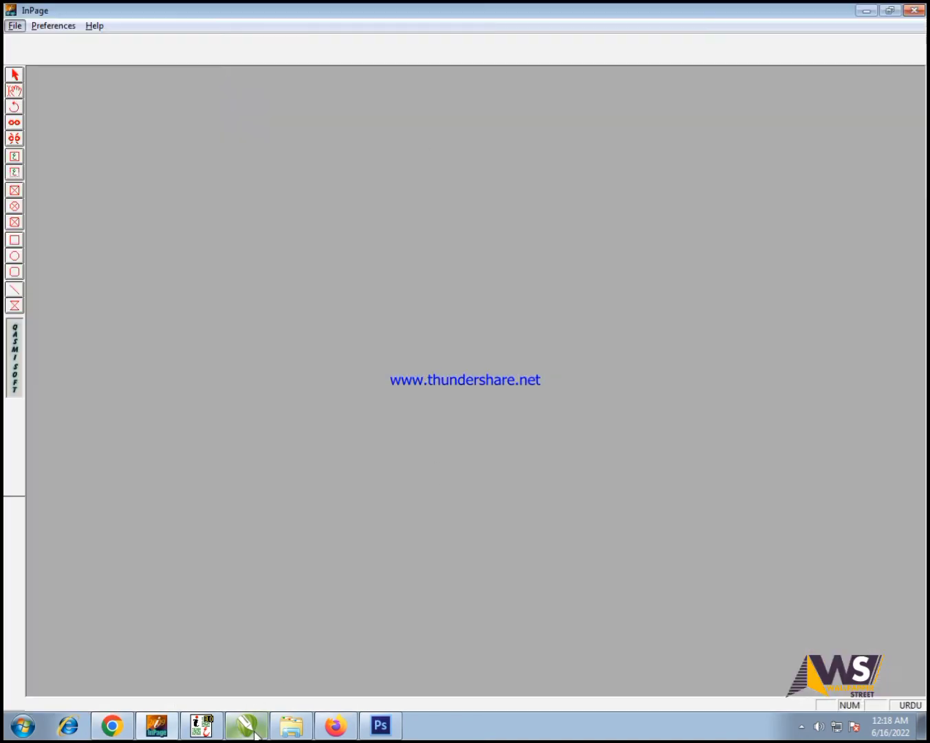
left_click(247, 726)
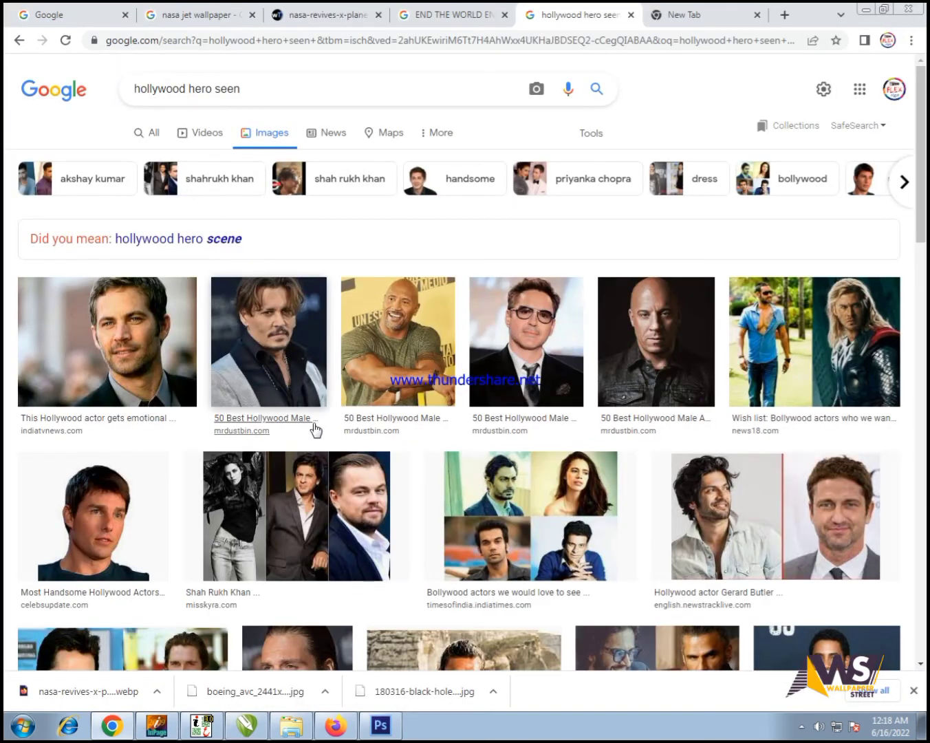
left_click(806, 376)
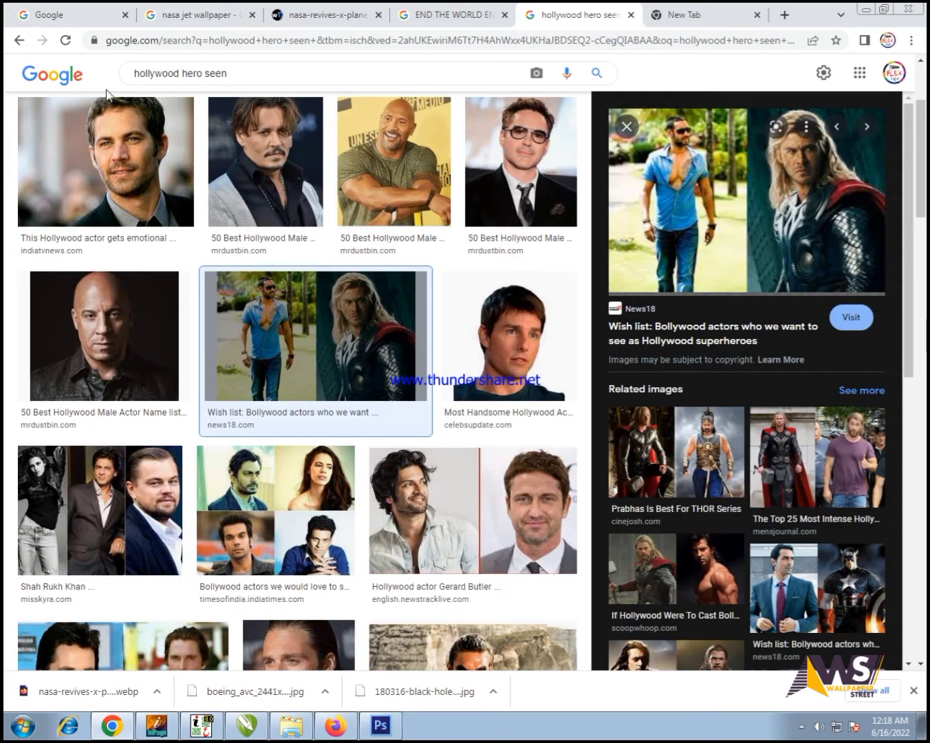
Search Google Images for "thoor png"
left_click(257, 77)
key("ctrl+a")
key("BackSpace")
type("thoo")
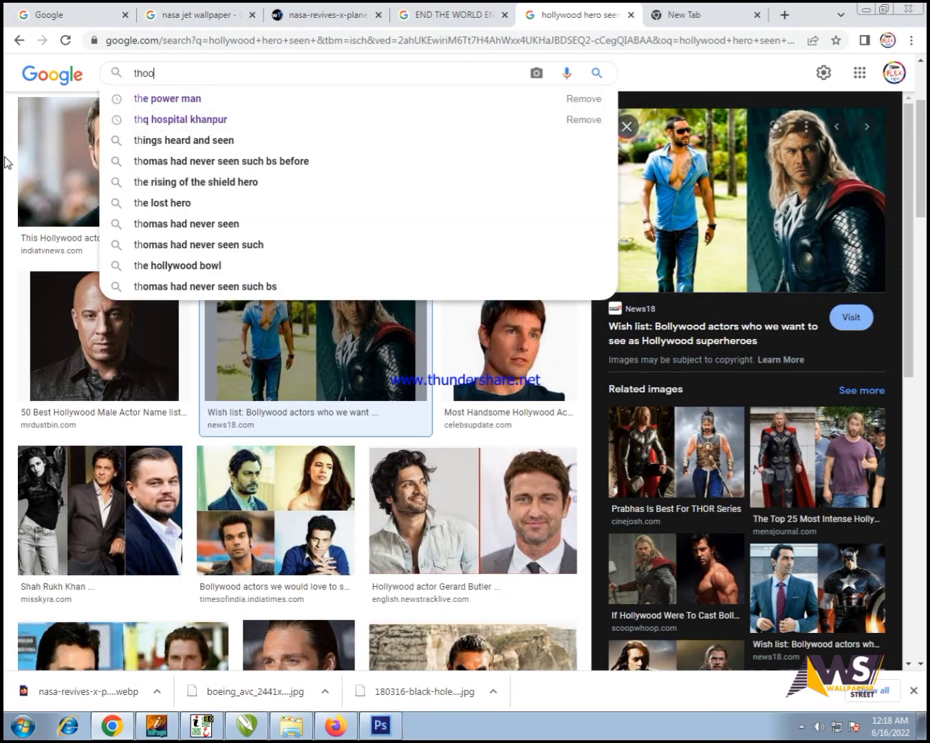
type("r png")
key("Return")
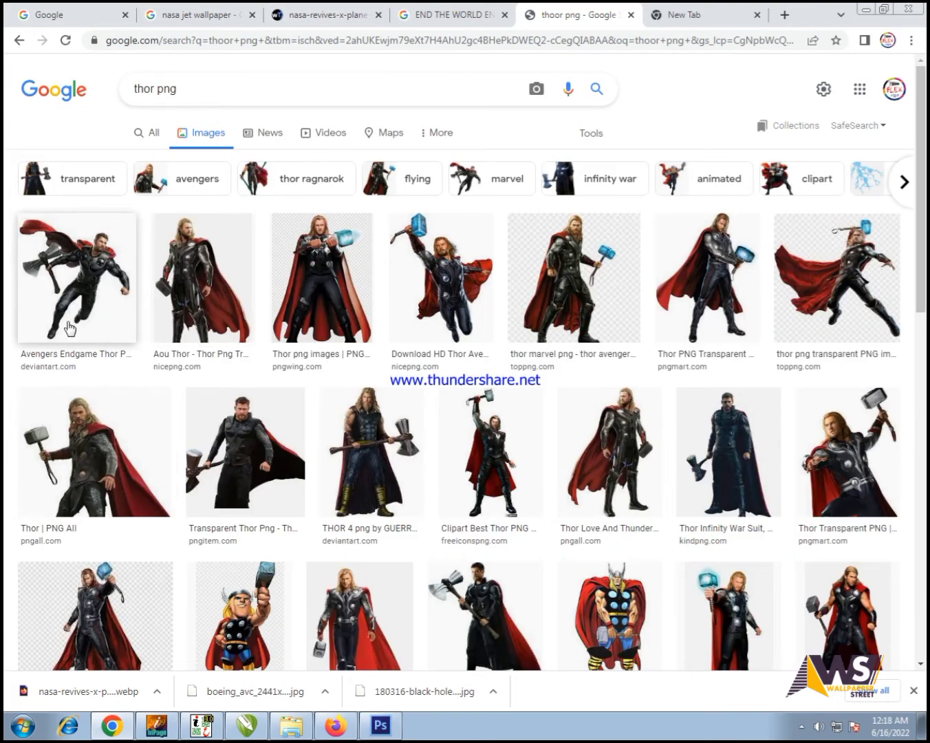
Preview the DeviantArt "Avengers Endgame Thor PNG" result and save the image to the desktop
left_click(69, 326)
left_click(246, 725)
left_click(248, 725)
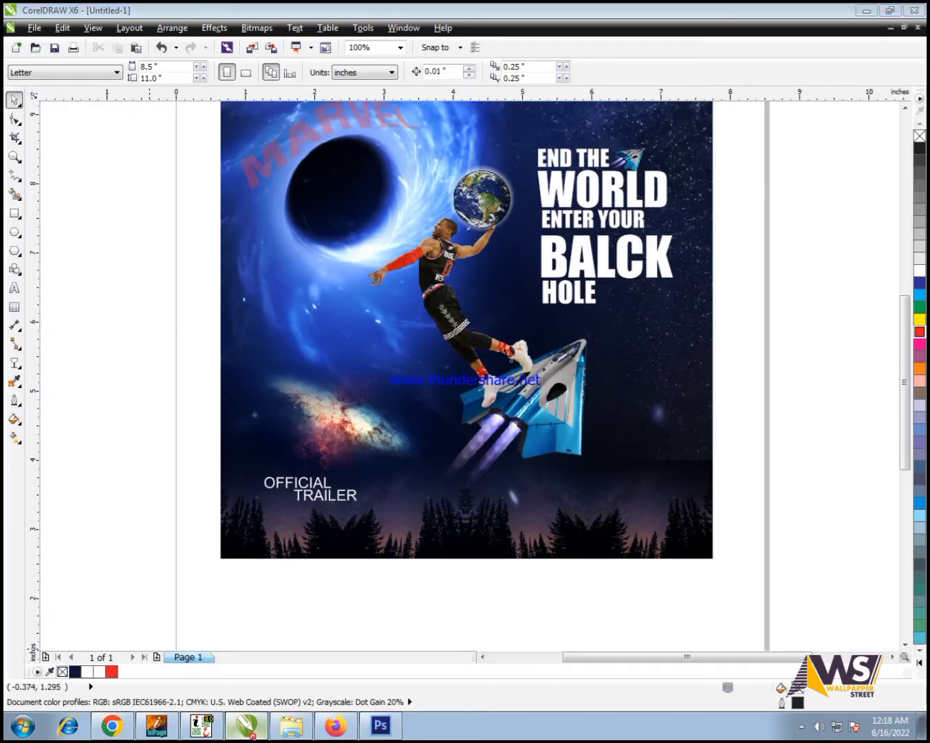
right_click(717, 268)
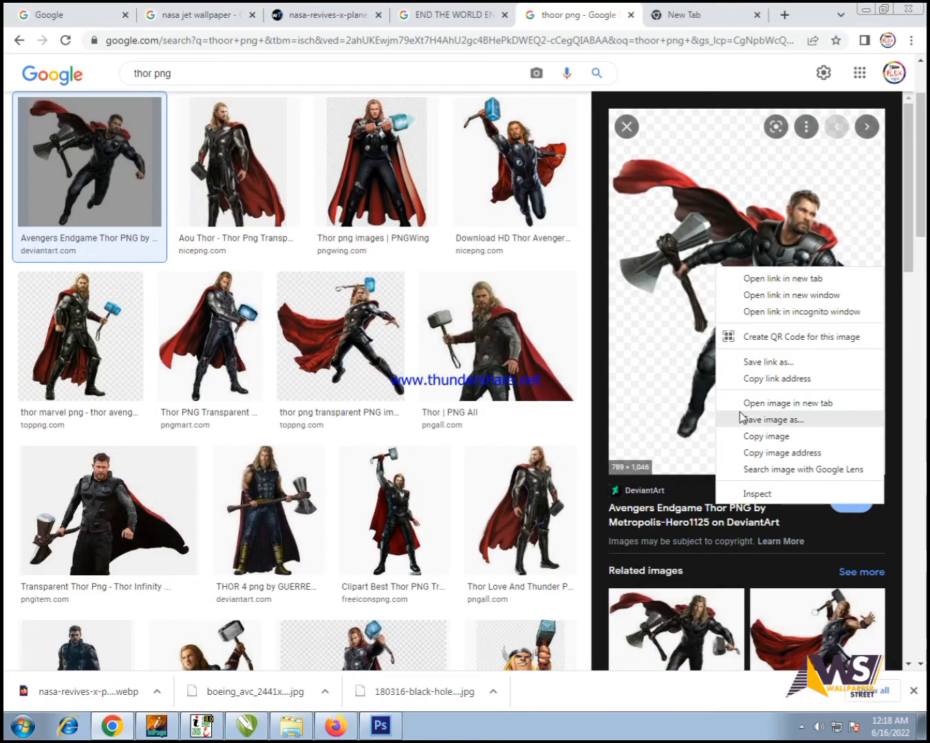
left_click(742, 419)
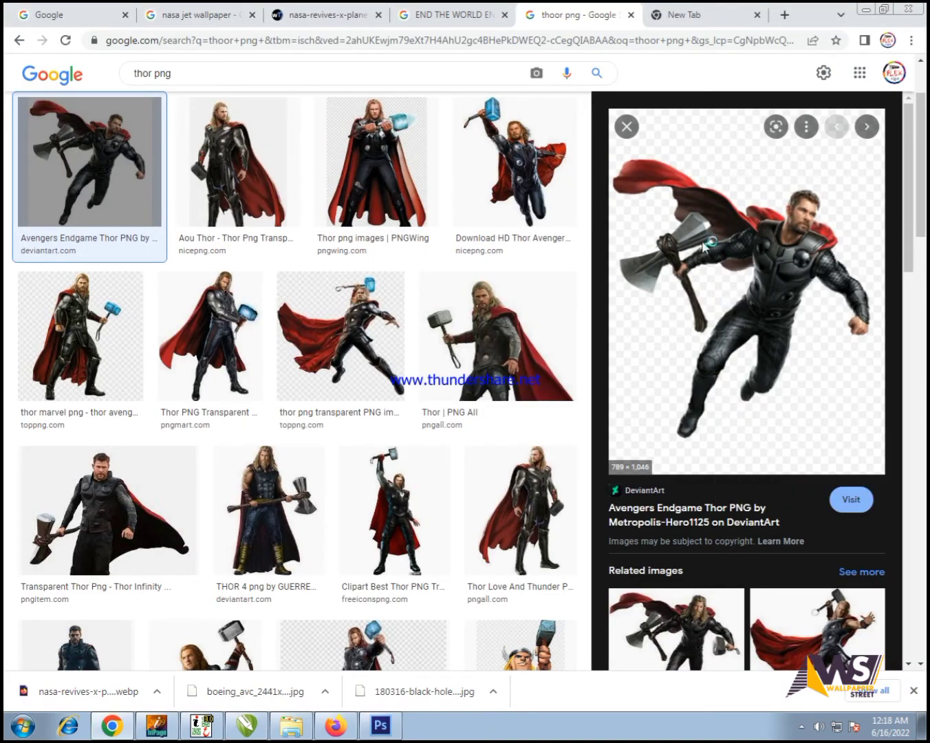
key("Return")
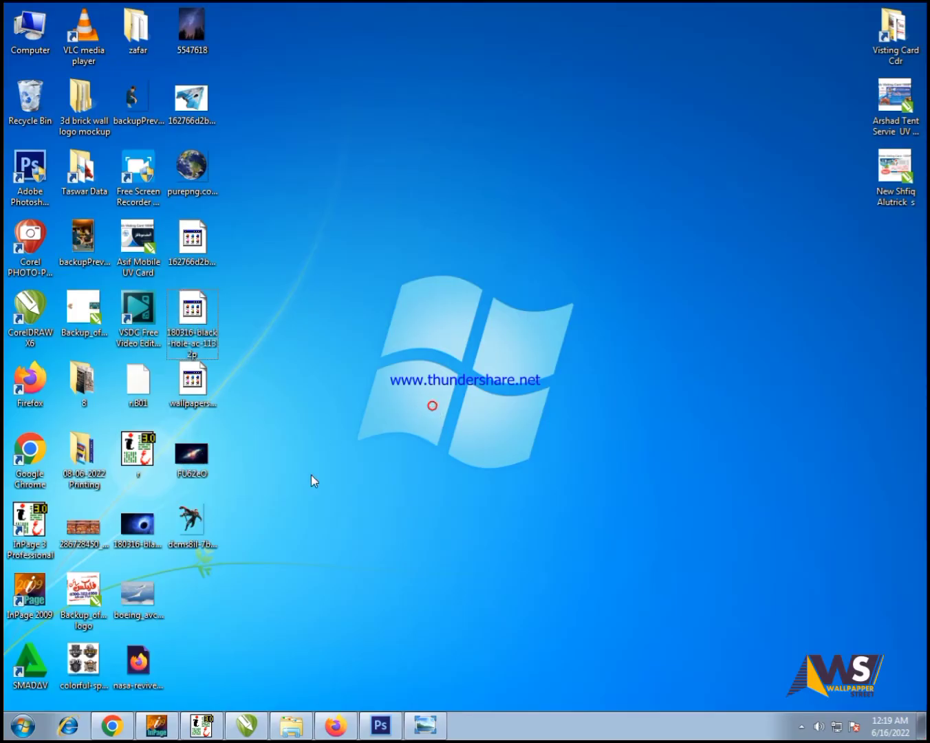
Bring the downloaded Thor picture from the desktop into the CorelDRAW poster and shrink it to about 2.4 by 3.2 inches
left_click(206, 511)
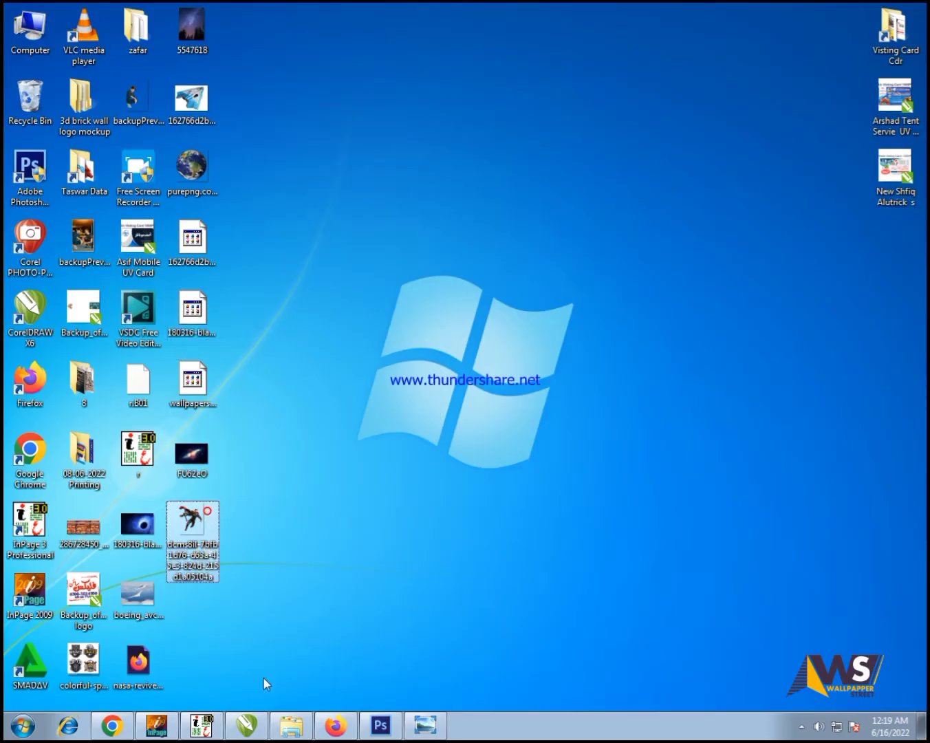
left_click_drag(268, 730, 501, 362)
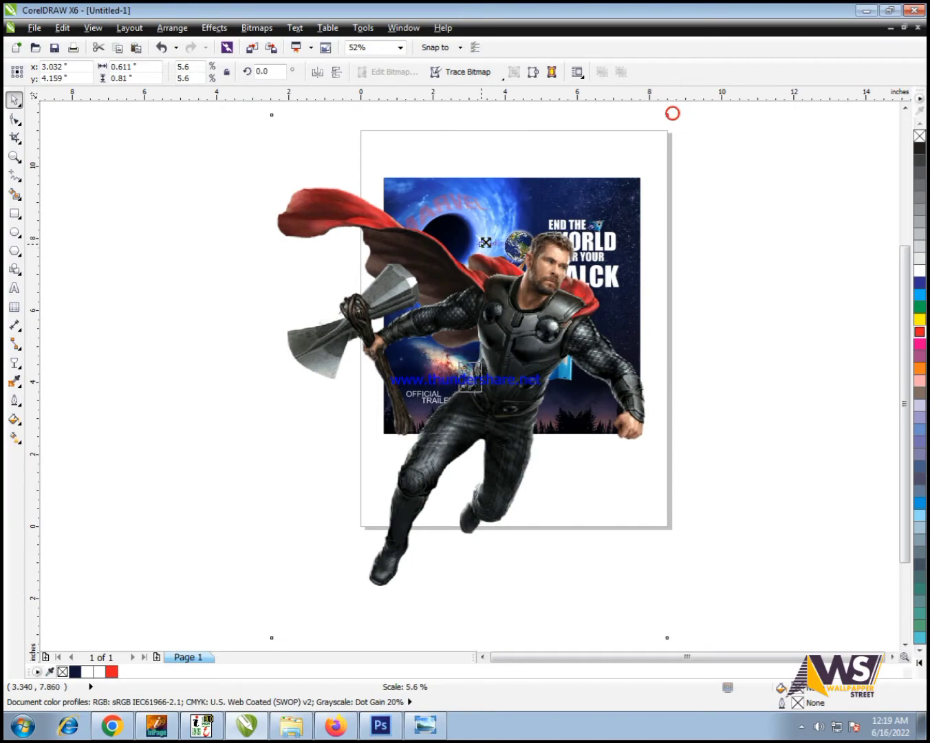
left_click_drag(485, 242, 482, 246)
scroll(474, 346, "up", 1)
left_click_drag(479, 380, 500, 180)
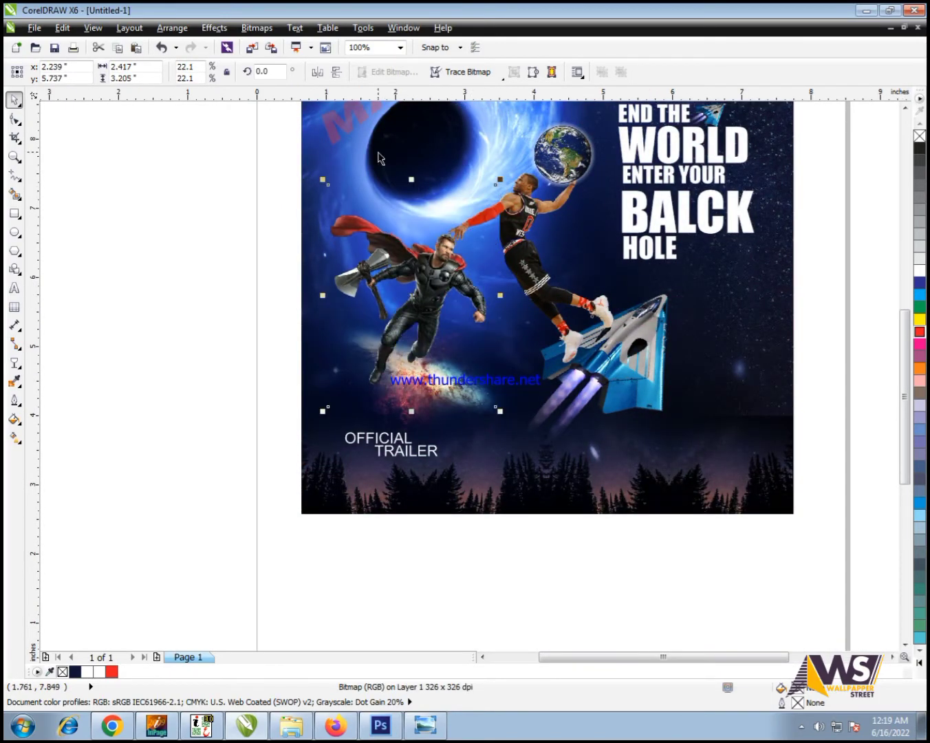
Move the Thor figure lower over the galaxy and try mirroring it horizontally
left_click_drag(421, 280, 422, 126)
scroll(445, 298, "down", 1)
scroll(447, 237, "up", 1)
left_click_drag(446, 229, 423, 390)
key("Escape")
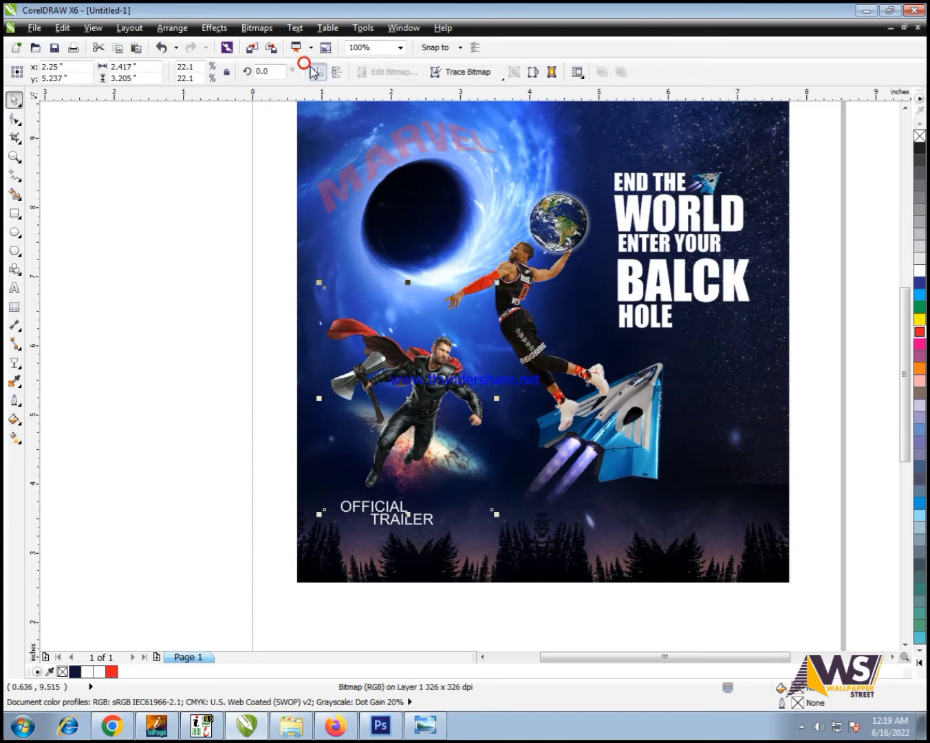
left_click(315, 72)
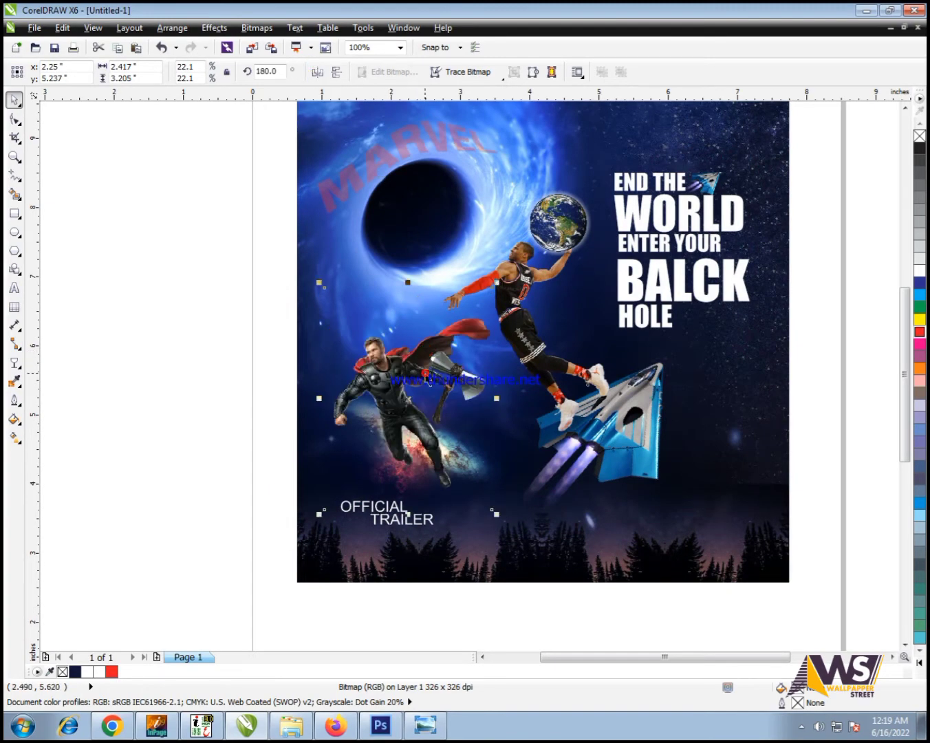
key("ctrl+z")
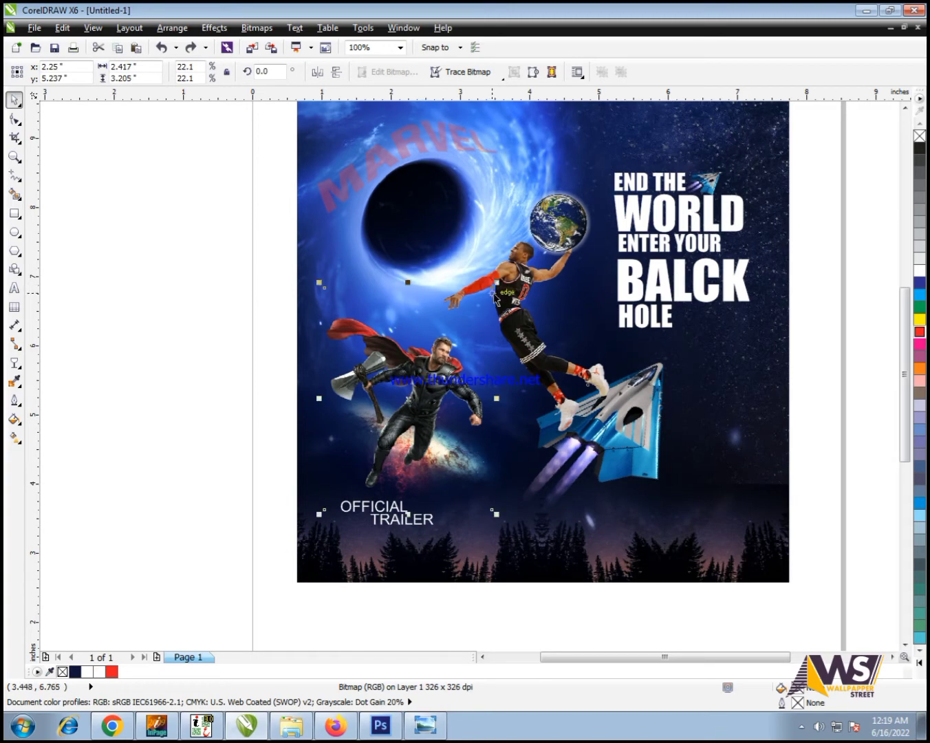
Resize the Thor figure to about 2.05 by 2.71 inches and place it over the black hole's lower left edge
left_click_drag(497, 282, 394, 419)
left_click_drag(375, 466, 388, 314)
scroll(441, 207, "up", 1)
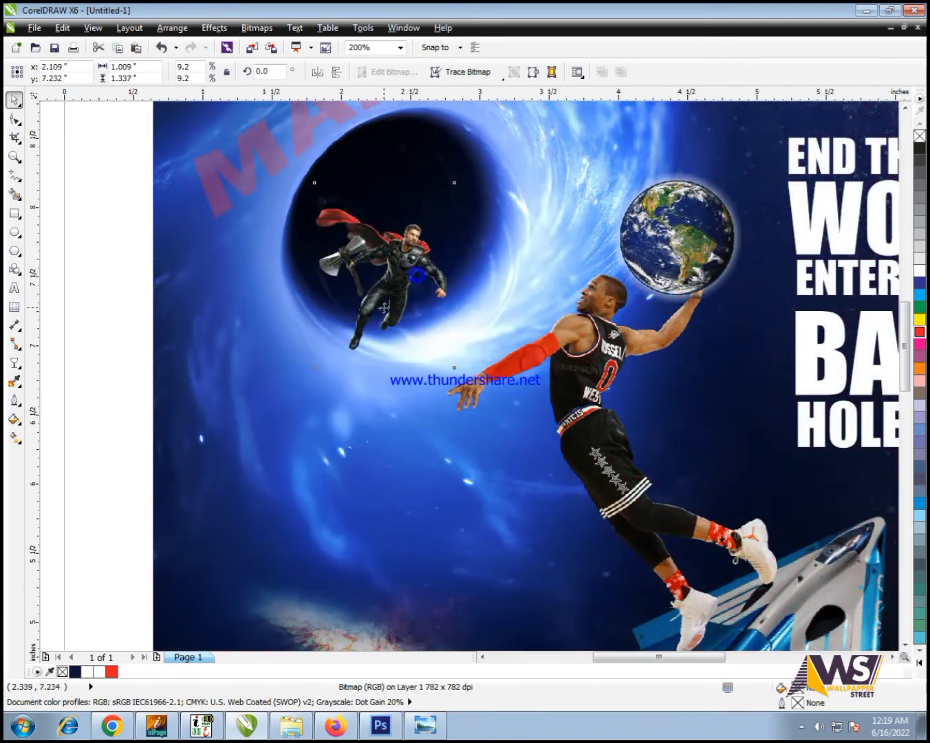
left_click_drag(430, 217, 466, 216)
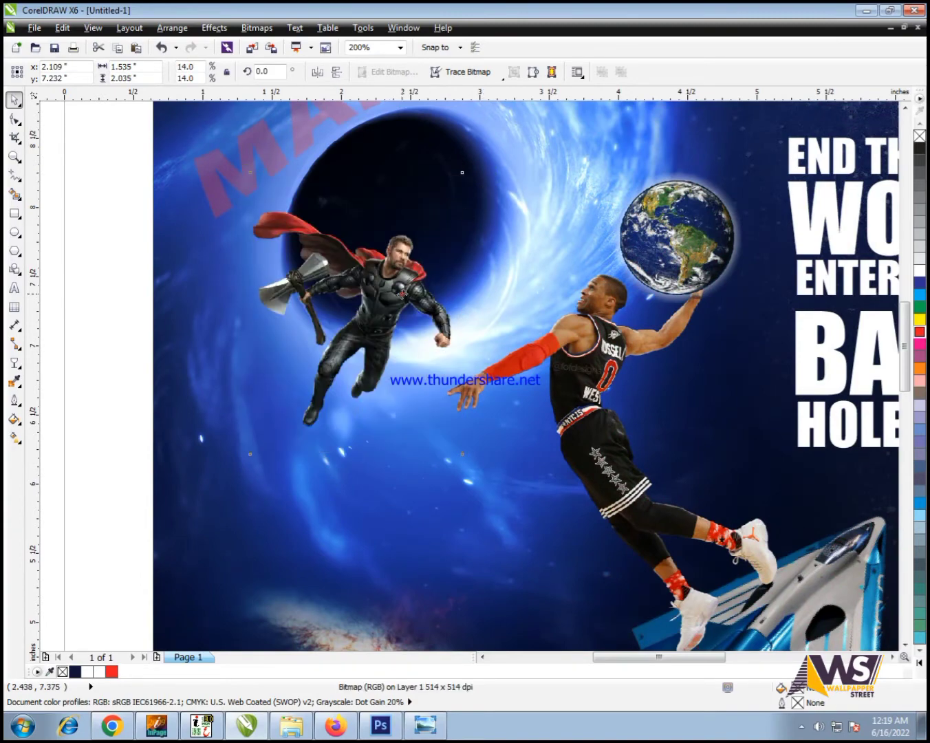
left_click_drag(468, 169, 510, 130)
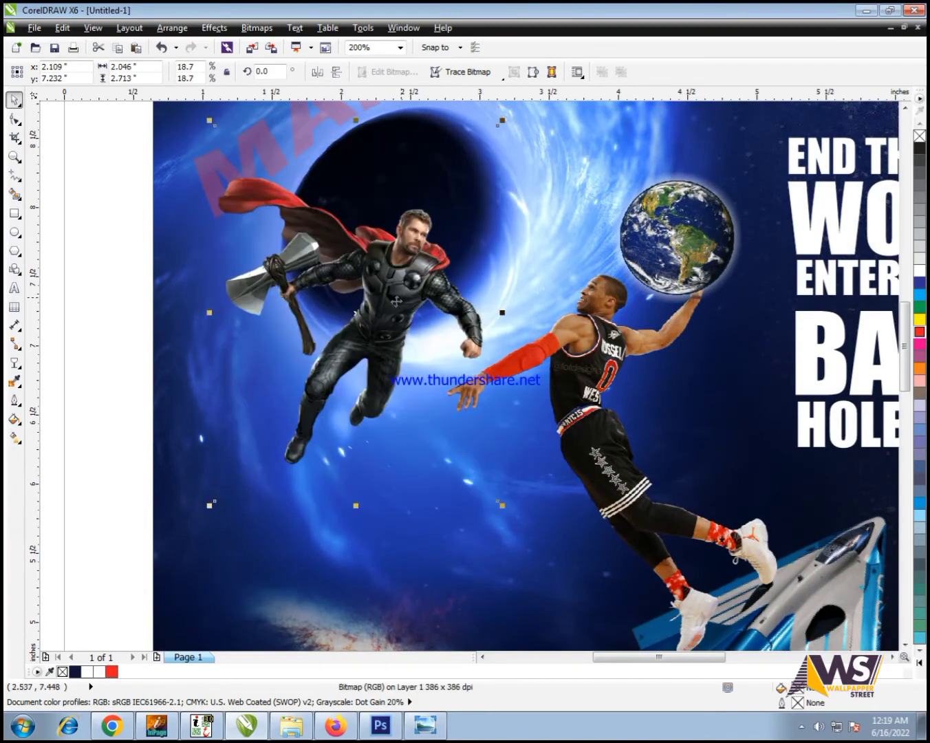
left_click_drag(396, 300, 360, 304)
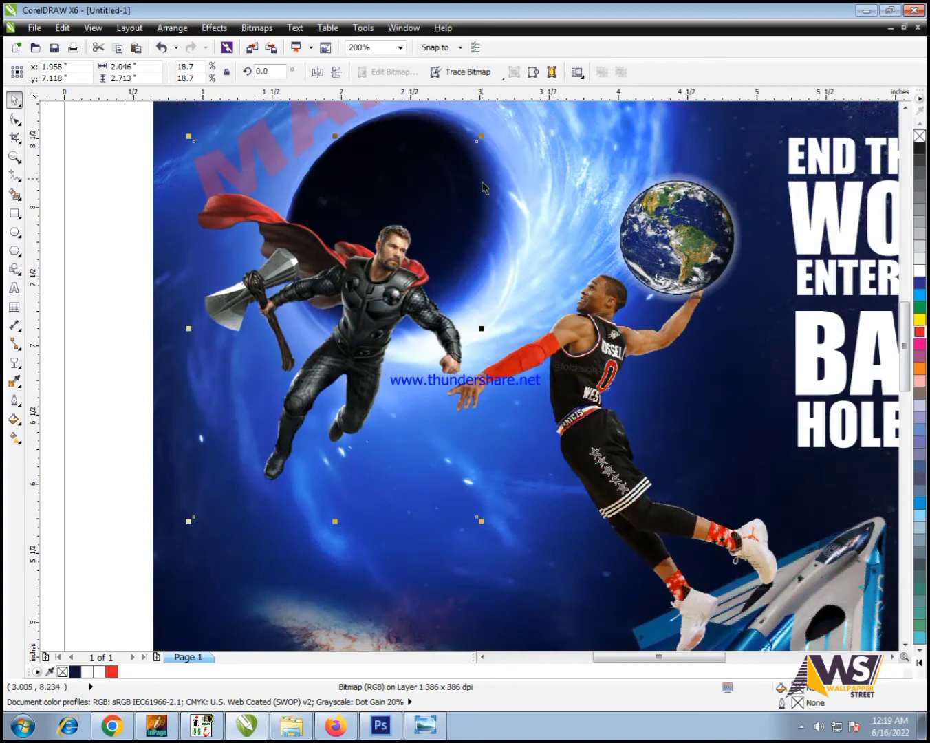
scroll(309, 367, "down", 1)
left_click(151, 267)
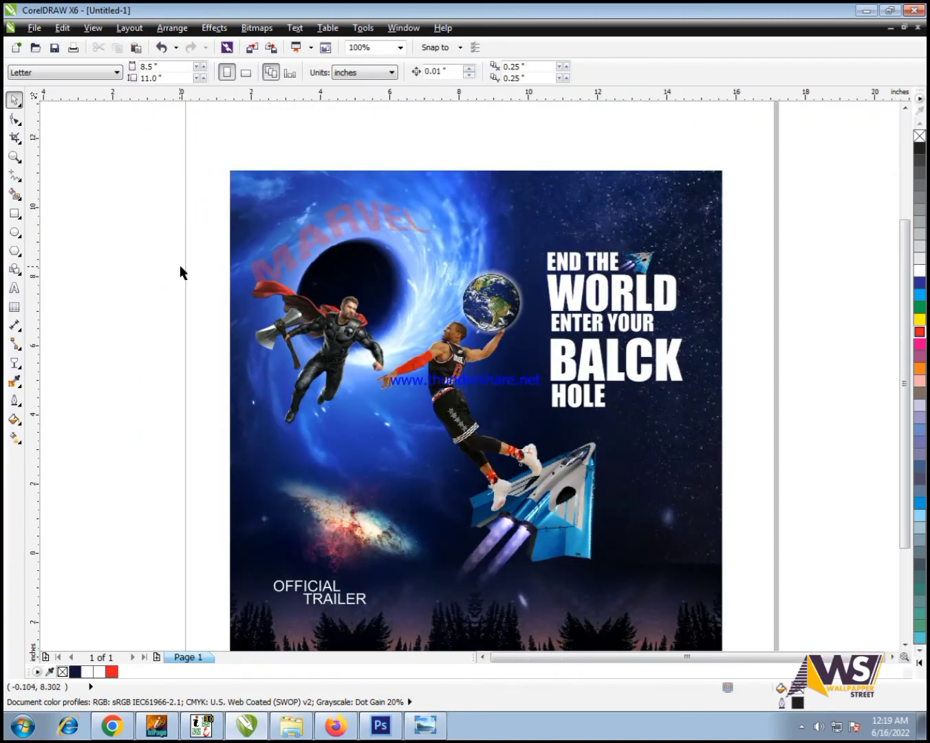
scroll(177, 266, "down", 1)
left_click_drag(159, 182, 712, 654)
key("F4")
left_click(744, 466)
Switch to Chrome and browse more Thor PNG results, previewing the NicePNG and PNGitem pictures
key("alt+Tab")
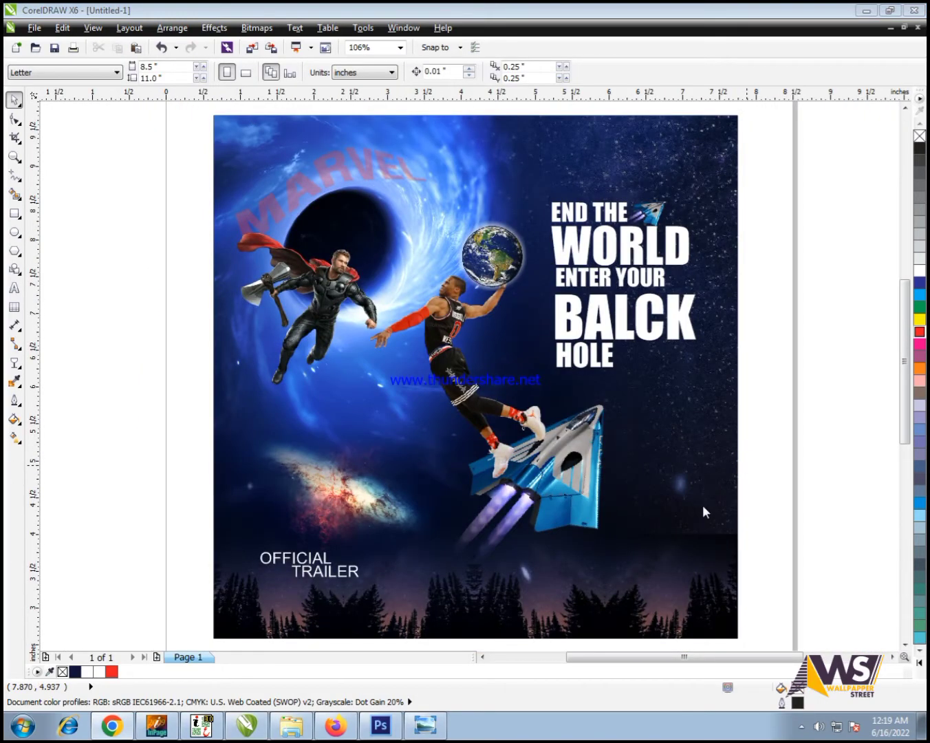
scroll(574, 399, "down", 6)
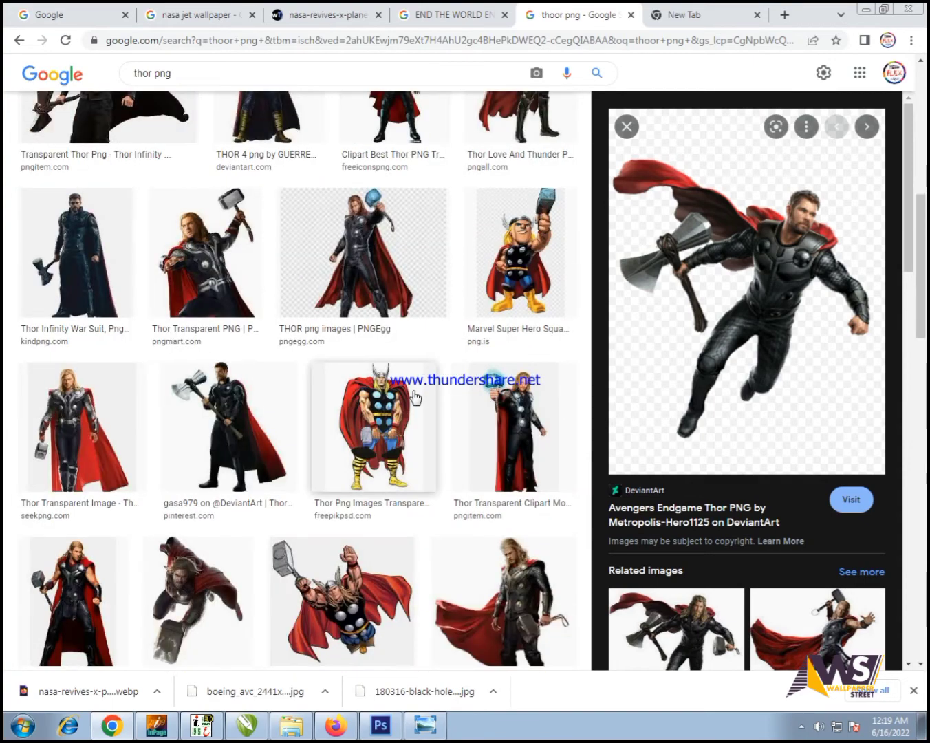
scroll(690, 472, "down", 5)
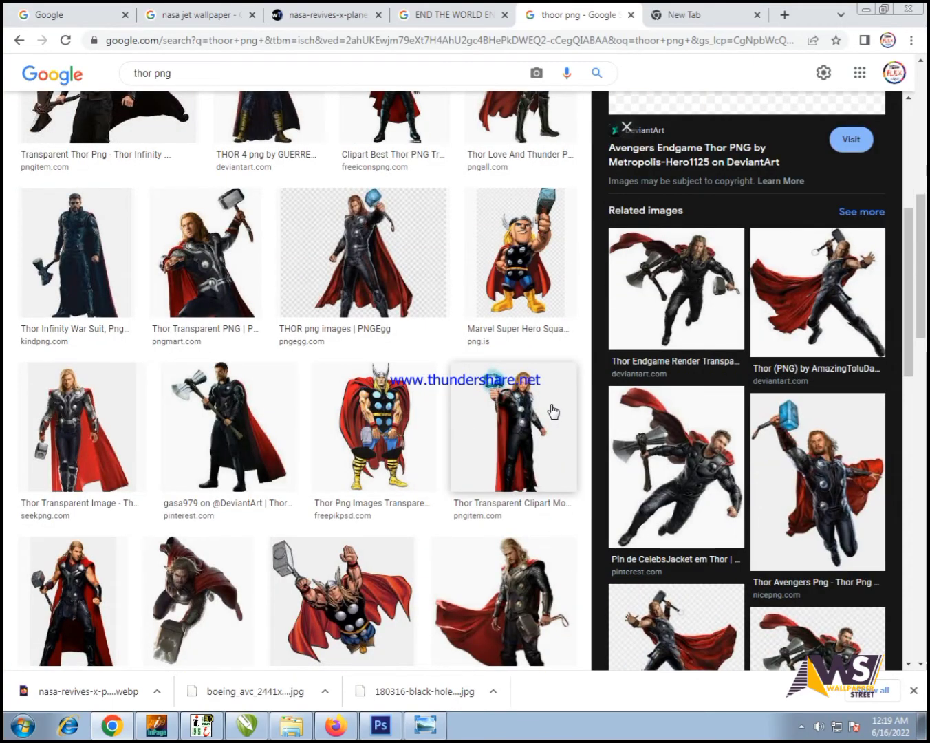
left_click(799, 471)
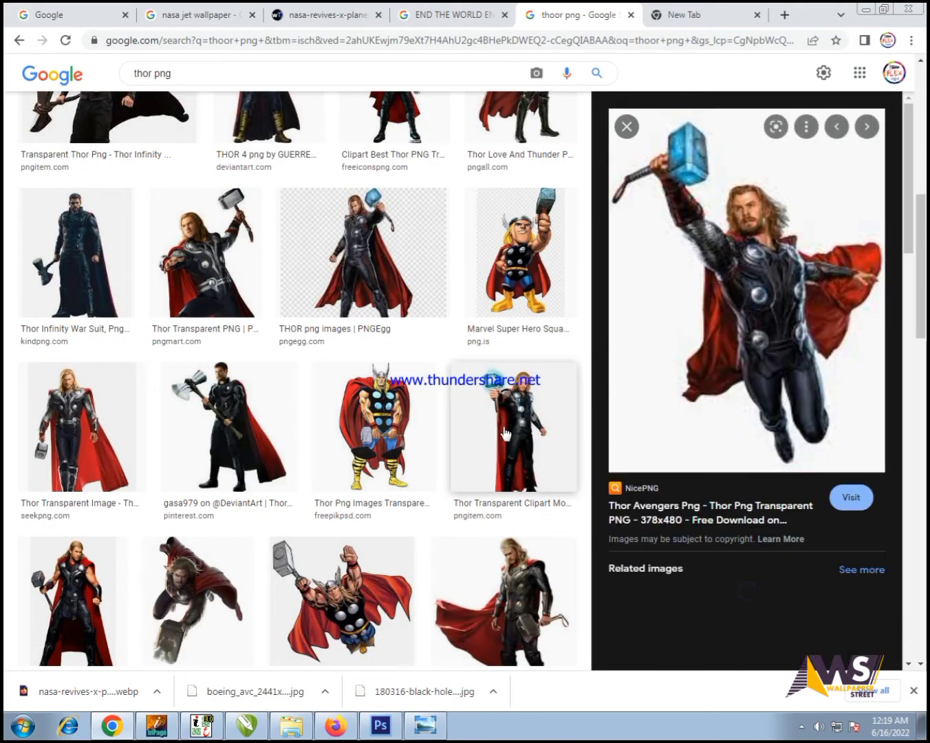
left_click(532, 375)
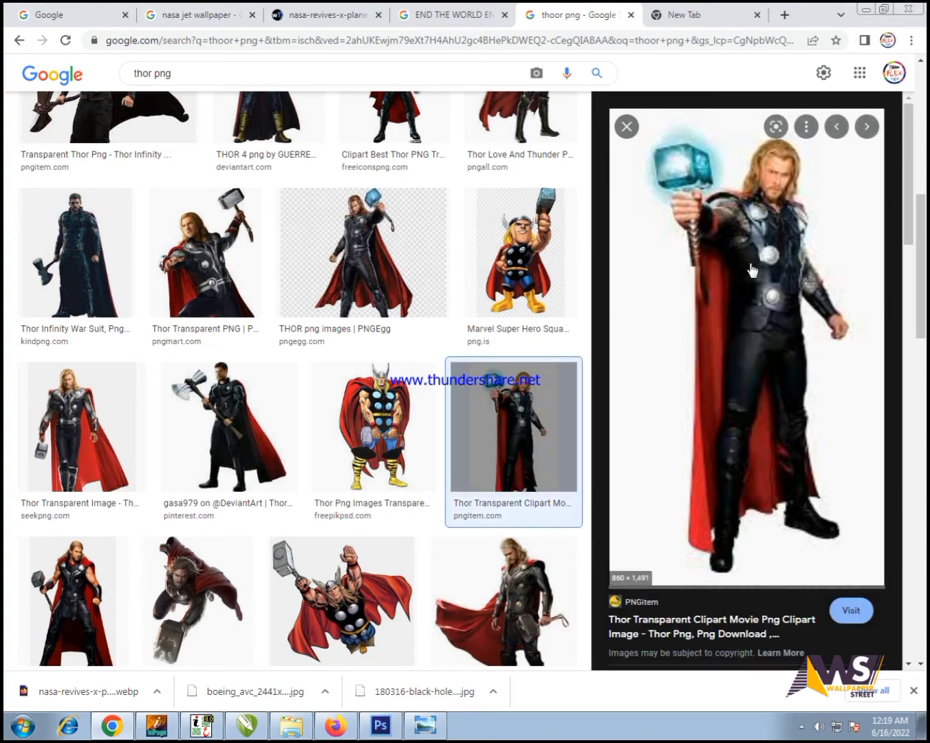
scroll(377, 393, "down", 8)
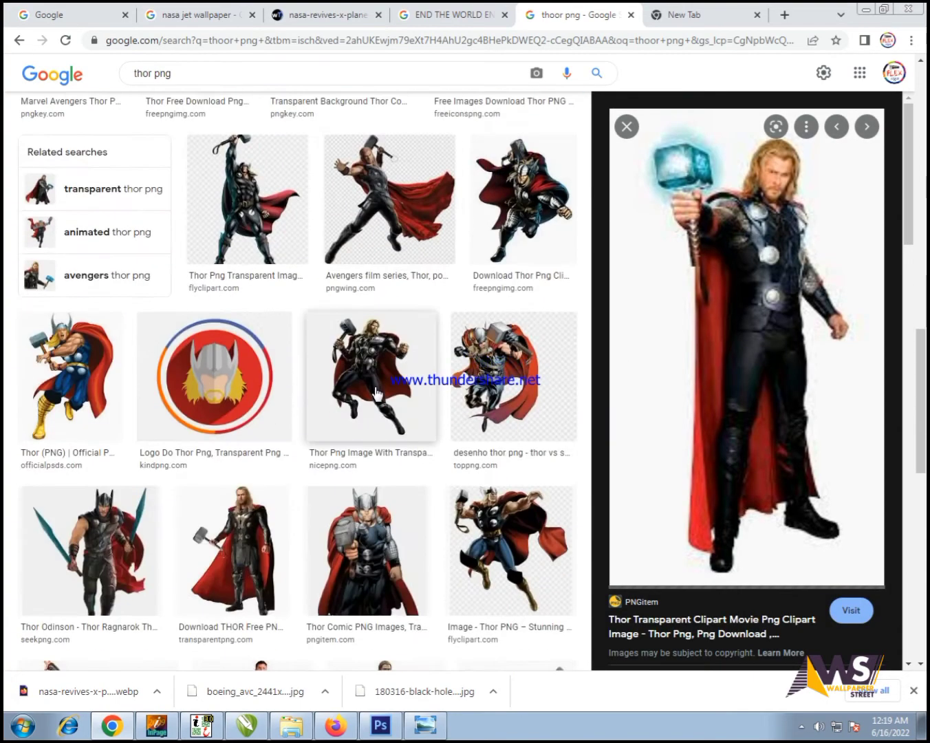
scroll(679, 321, "down", 3)
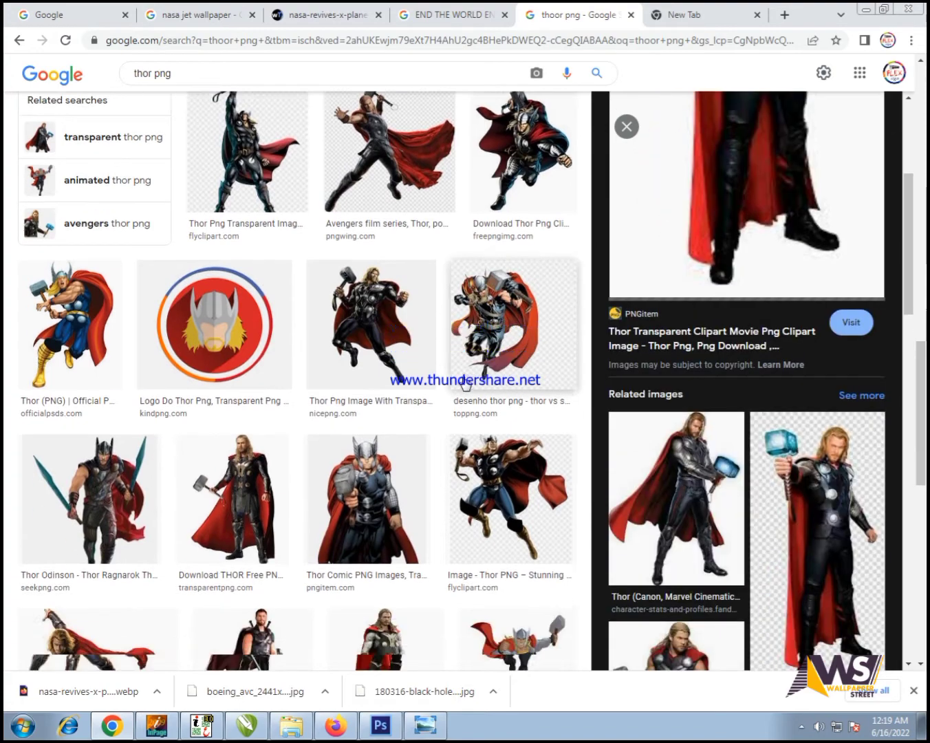
scroll(341, 430, "down", 7)
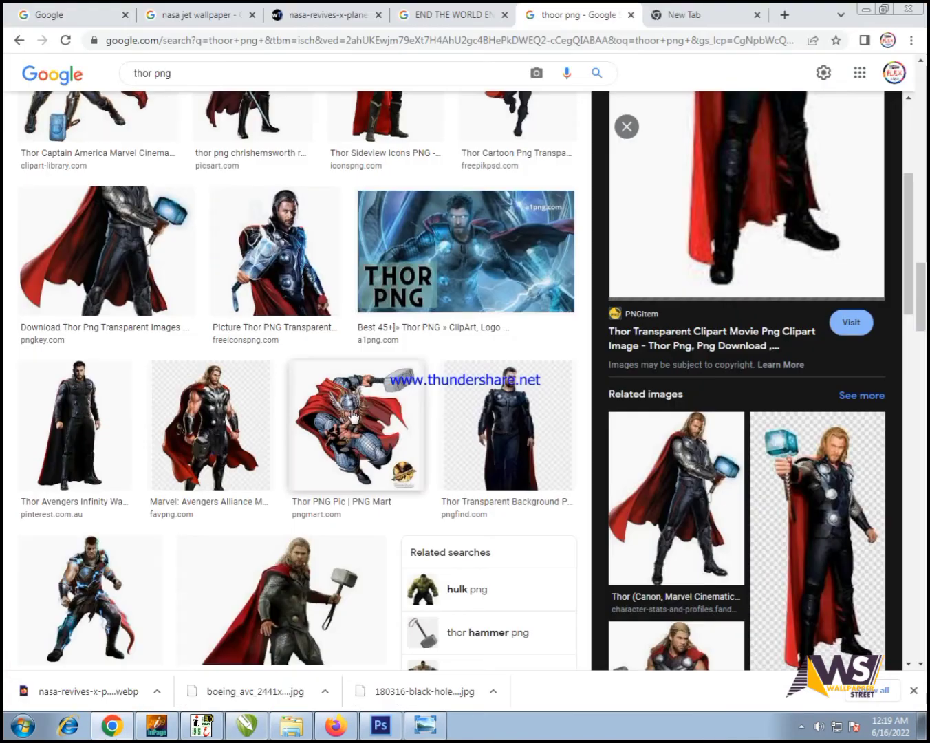
Preview the A1PNG "THOR PNG" picture with its related images, copy it and paste it into the CorelDRAW document
left_click(485, 303)
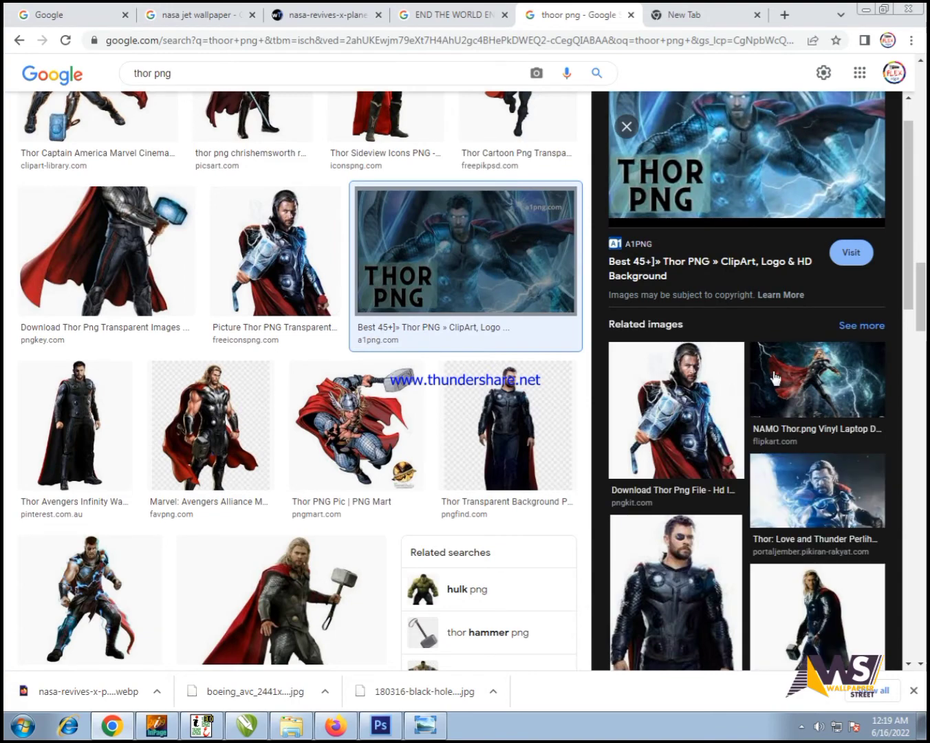
scroll(774, 357, "down", 5)
scroll(406, 339, "down", 6)
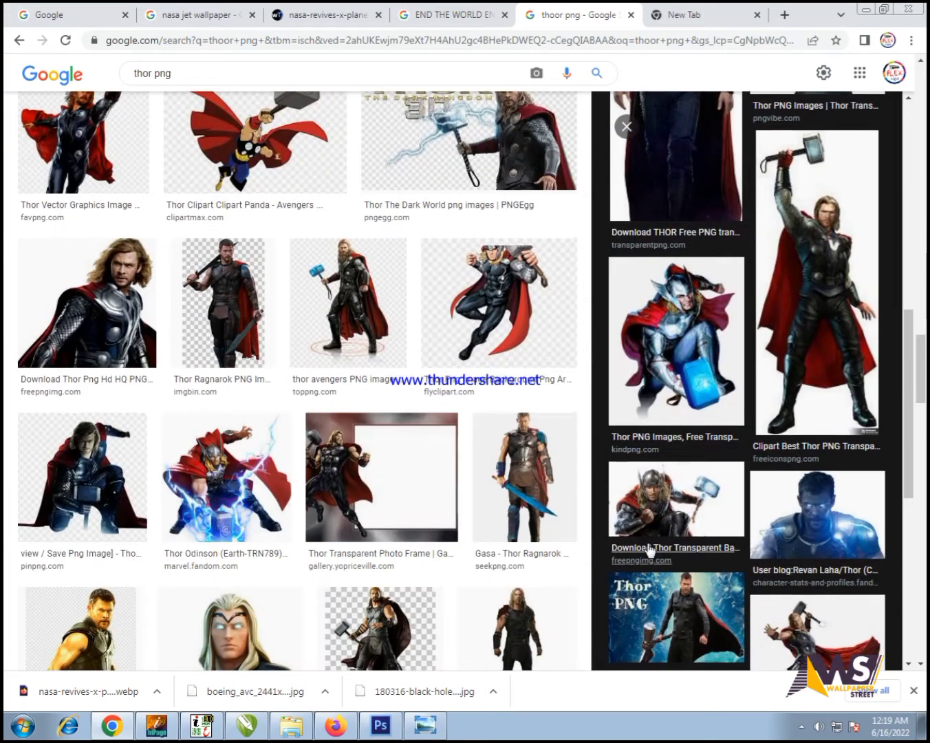
scroll(649, 550, "down", 5)
scroll(622, 354, "up", 10)
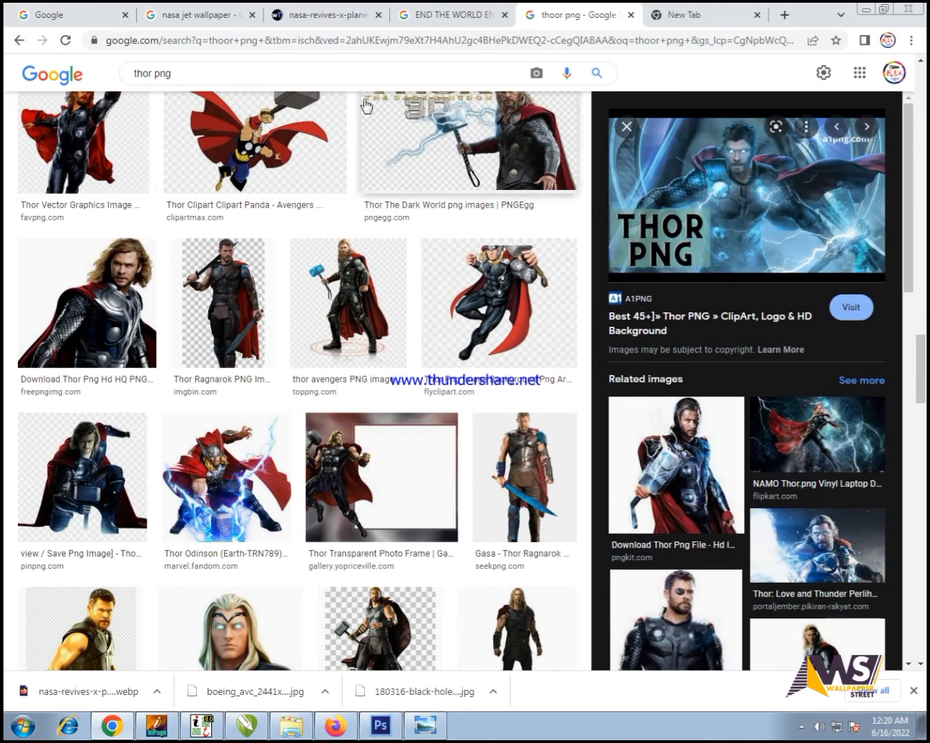
right_click(758, 196)
left_click(835, 375)
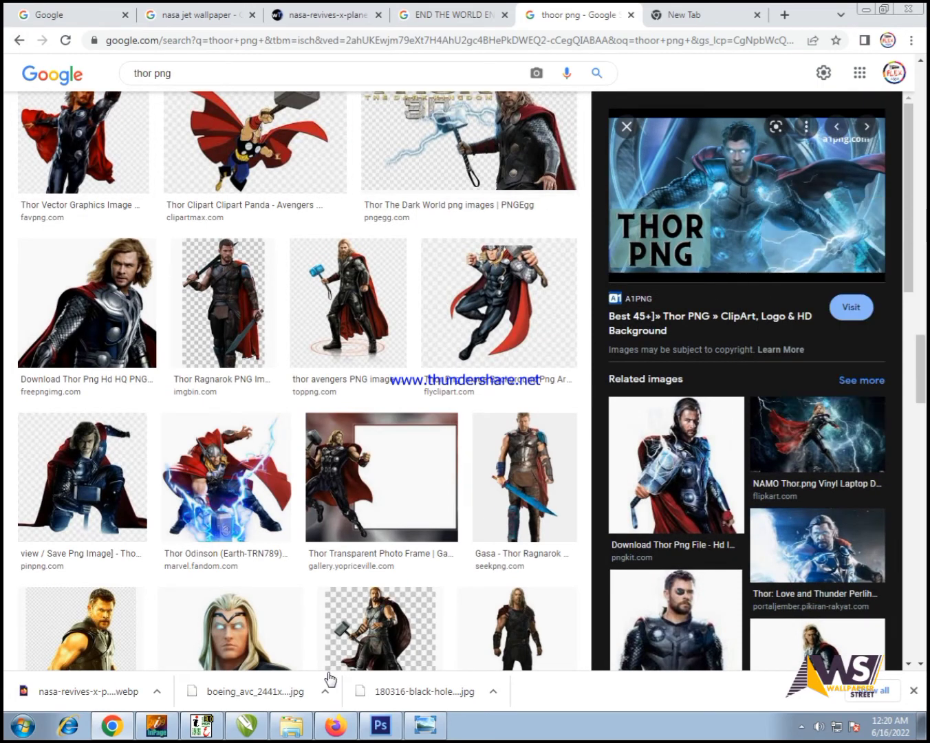
left_click(246, 725)
key("ctrl+v")
key("F4")
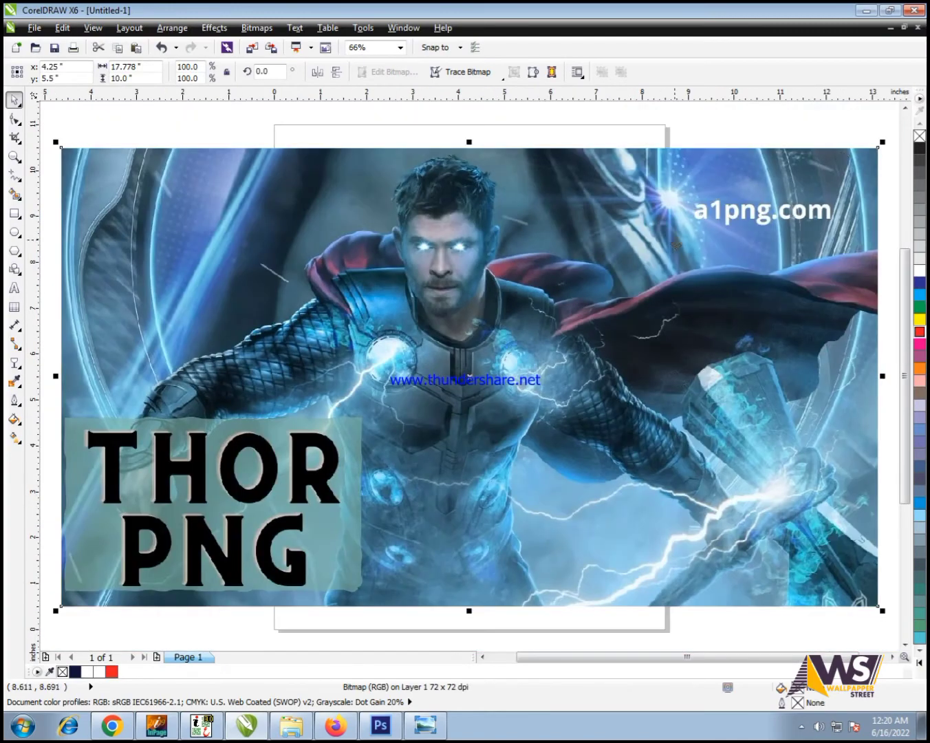
Shrink the pasted Thor picture to about 2.26 by 1.27 inches and place it beside the page, left of the poster
left_click_drag(882, 147, 521, 347)
left_click_drag(436, 379, 121, 406)
scroll(122, 407, "up", 3)
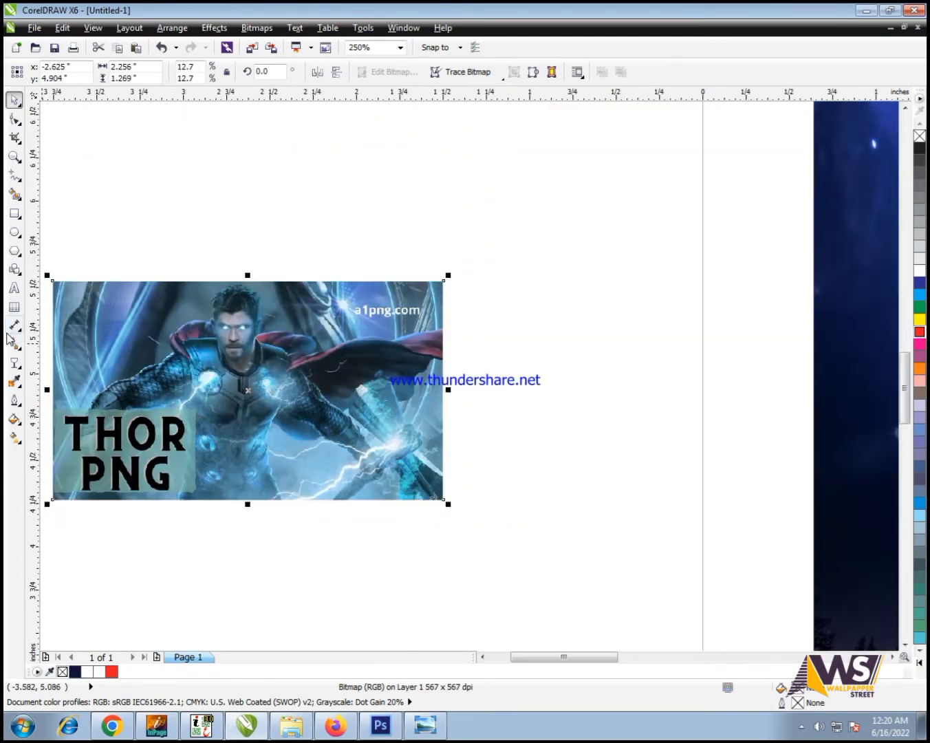
Fade the bottom and left edges of the pasted Thor picture with linear transparencies, converting it to a 200 dpi bitmap after each fade
left_click(14, 328)
left_click(15, 363)
left_click(49, 458)
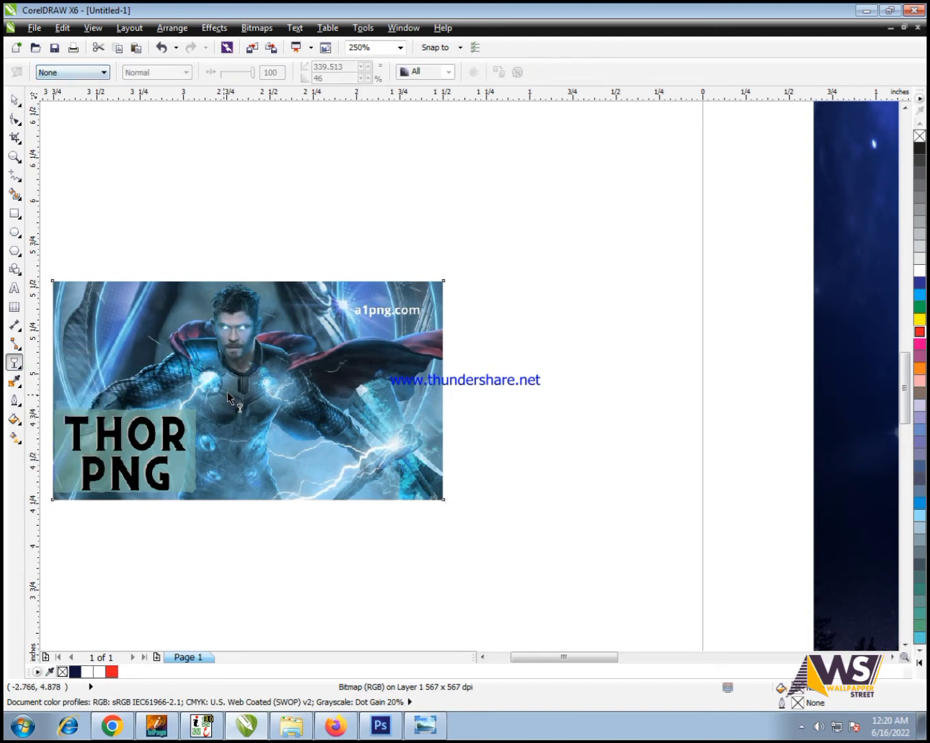
left_click_drag(223, 394, 222, 441)
left_click_drag(223, 394, 112, 386)
key("space")
left_click(252, 29)
left_click(251, 46)
key("Return")
key("space")
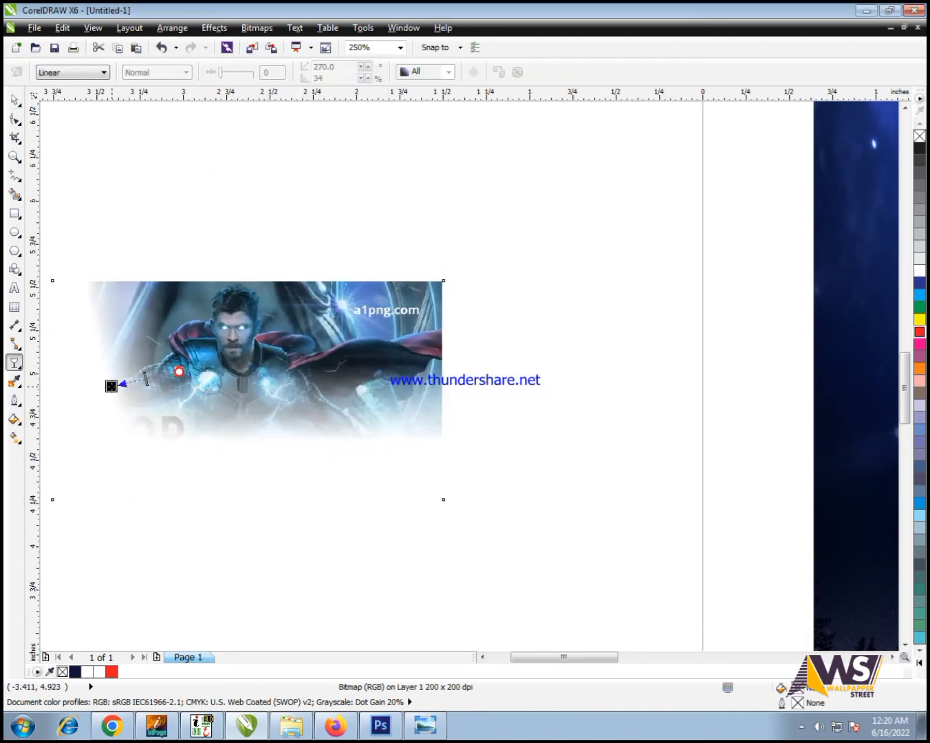
key("space")
left_click(252, 31)
left_click(252, 47)
key("Return")
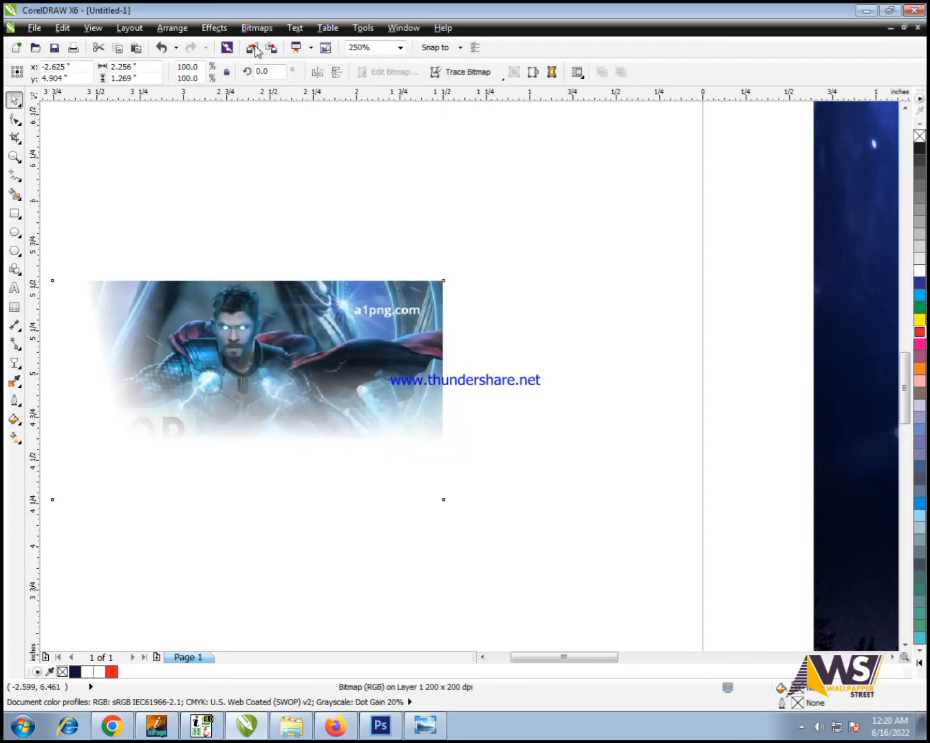
Fade the upper edge of the Thor picture with a linear transparency and convert it to a bitmap
key("space")
scroll(229, 257, "up", 1)
left_click_drag(275, 310, 269, 394)
left_click_drag(264, 324, 264, 327)
key("space")
left_click(253, 29)
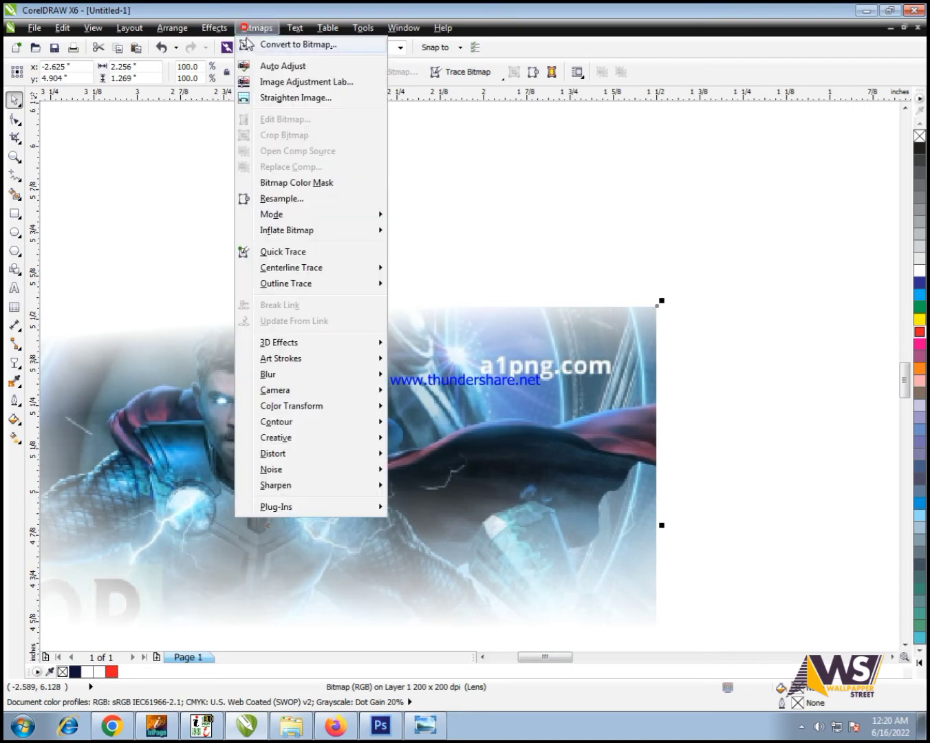
left_click(250, 45)
key("Return")
Fade the right edge of the Thor picture and convert it to a 200 dpi RGB bitmap with a transparent background
key("space")
left_click_drag(342, 476, 561, 494)
key("space")
key("F3")
left_click(277, 32)
left_click(270, 44)
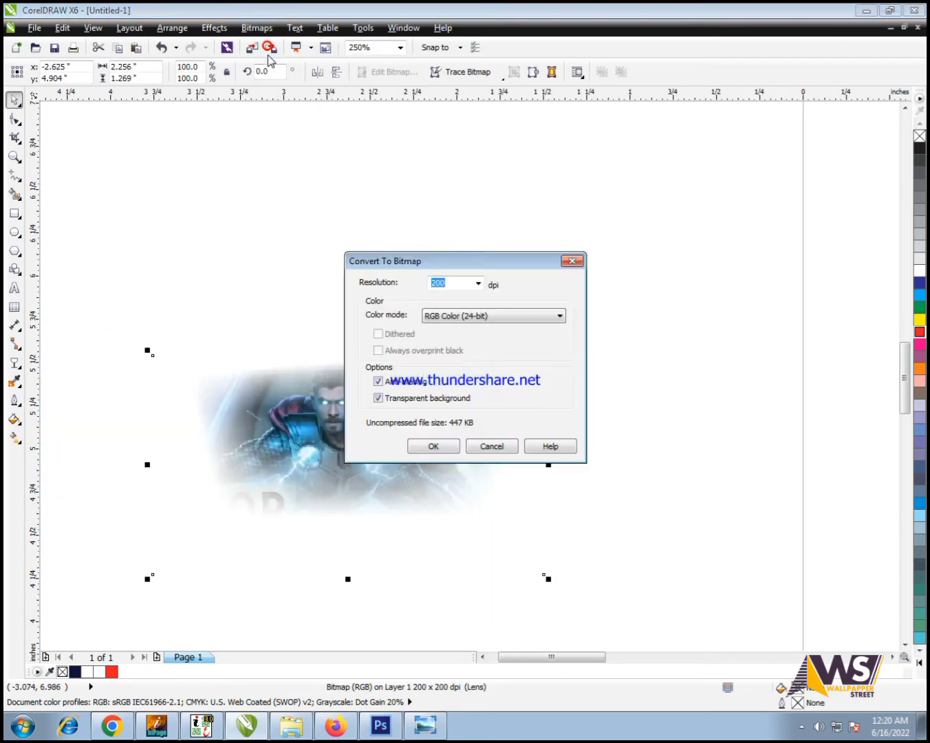
key("Return")
Place the faded Thor picture on the poster just above the galaxy
key("F3")
left_click_drag(298, 423, 735, 391)
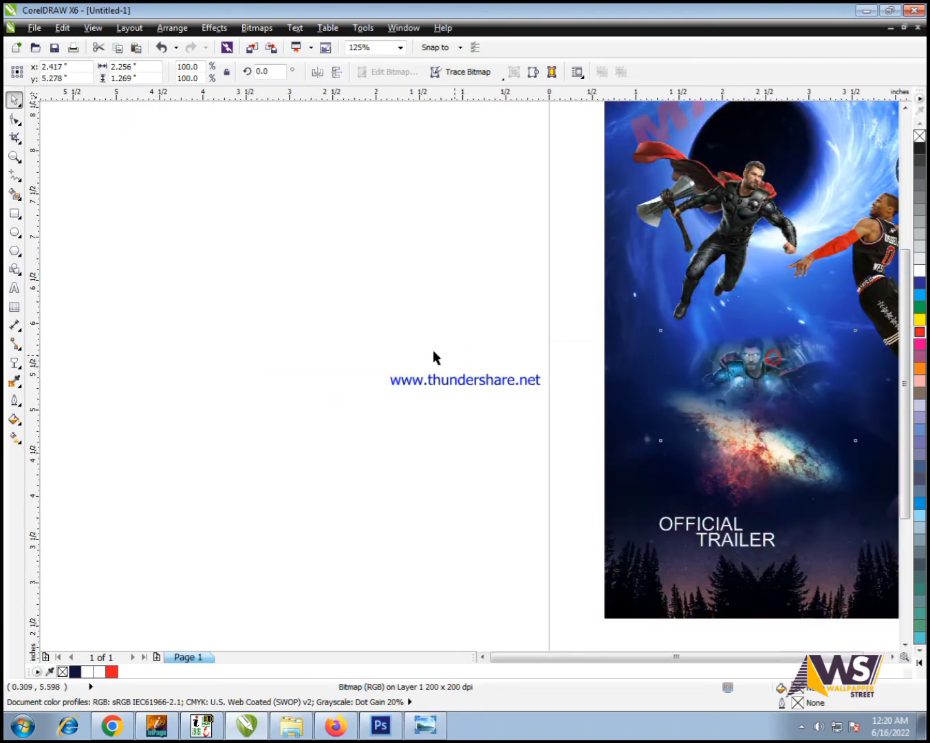
Rotate the faded Thor picture to about 343.6 degrees and enlarge it to about 163 percent over the galaxy
scroll(407, 346, "down", 2)
left_click(383, 338)
scroll(535, 351, "up", 2)
double_click(406, 361)
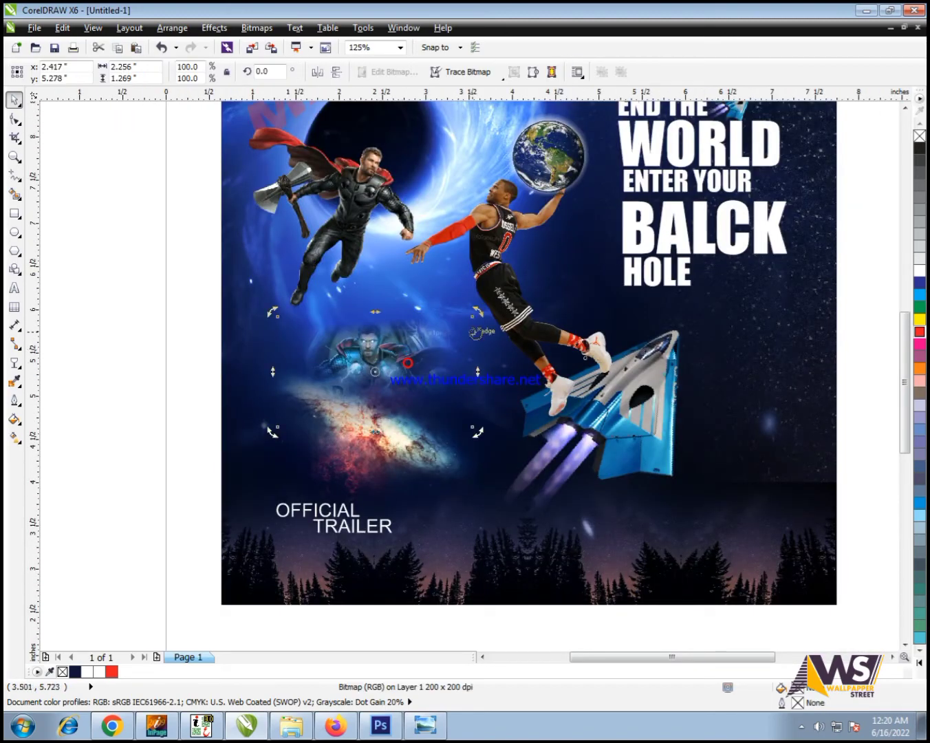
left_click_drag(479, 312, 564, 326, "shift")
left_click_drag(374, 357, 374, 392)
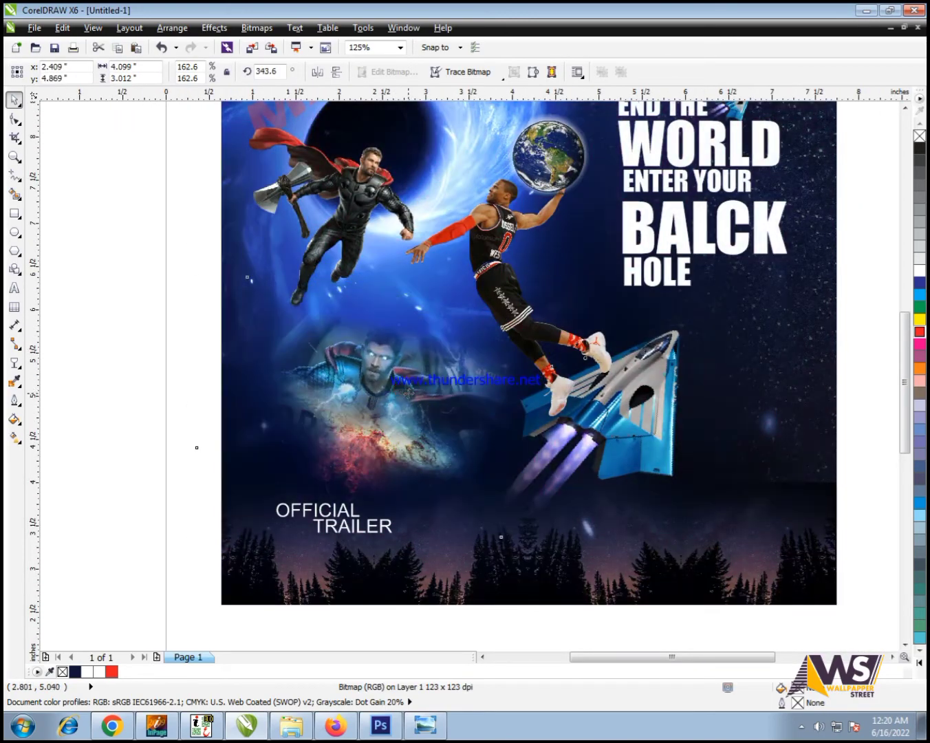
Delete the faded glowing-eyed Thor picture from the poster
scroll(509, 433, "down", 1)
scroll(464, 420, "down", 3)
left_click(277, 332)
left_click(467, 414)
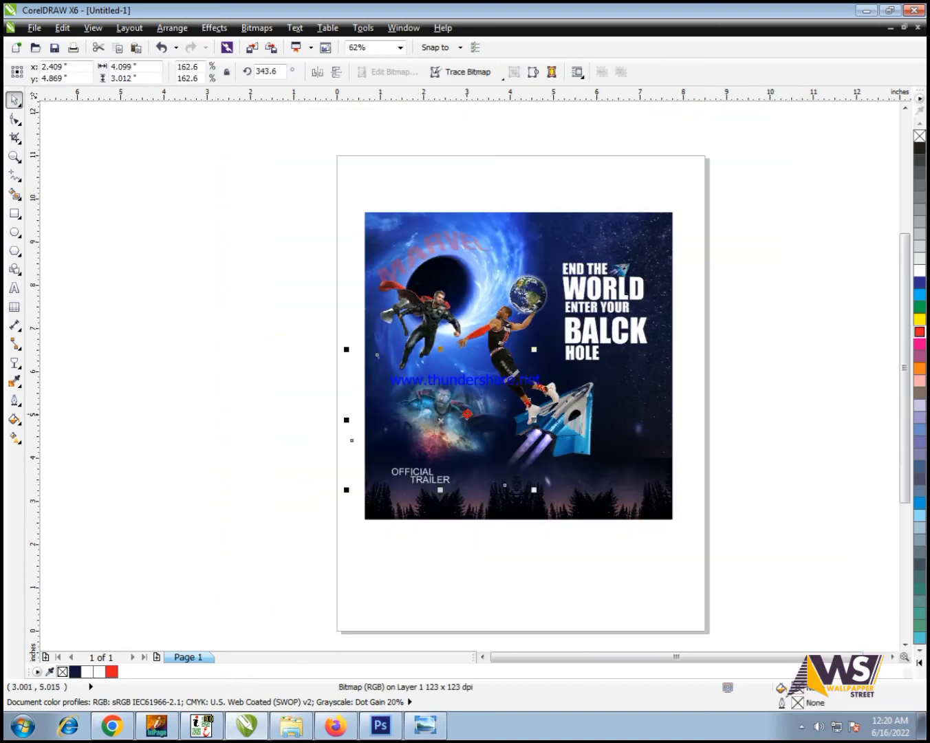
left_click_drag(181, 155, 775, 636)
key("shift+F2")
left_click(822, 482)
Check the composition of the whole poster and its individual pictures
left_click(548, 520)
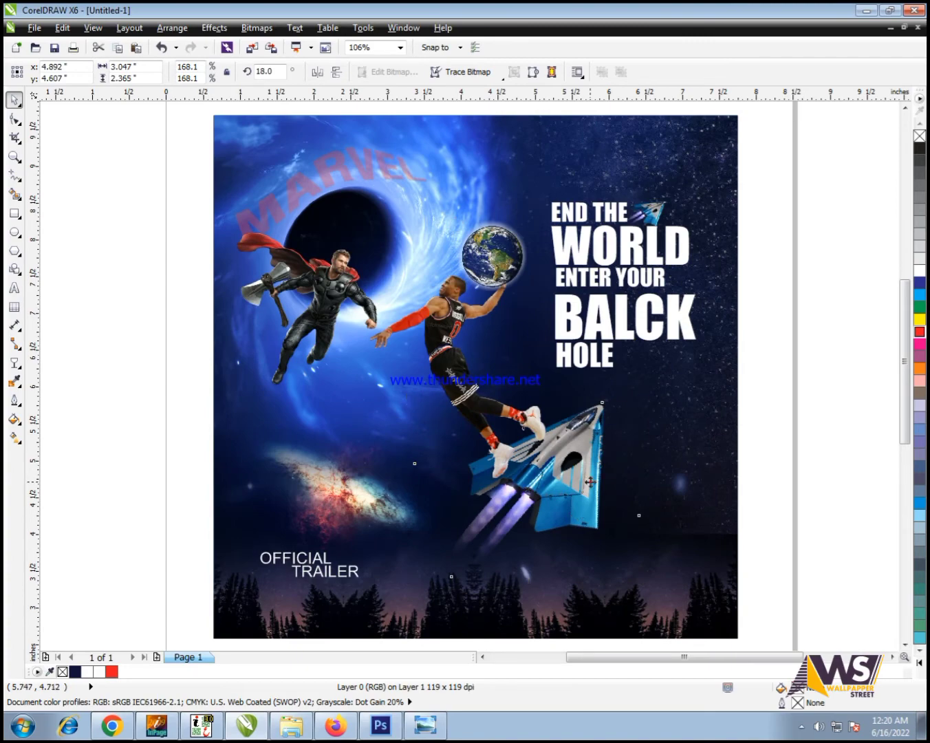
left_click(853, 420)
left_click(327, 182)
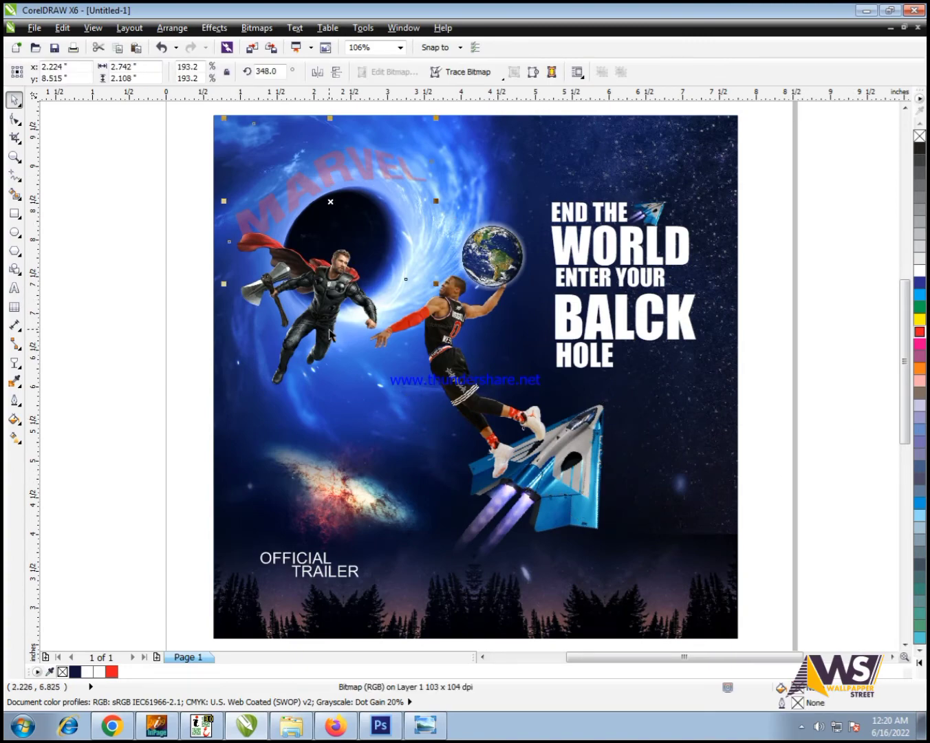
left_click(125, 423)
key("F3")
left_click_drag(189, 174, 815, 492)
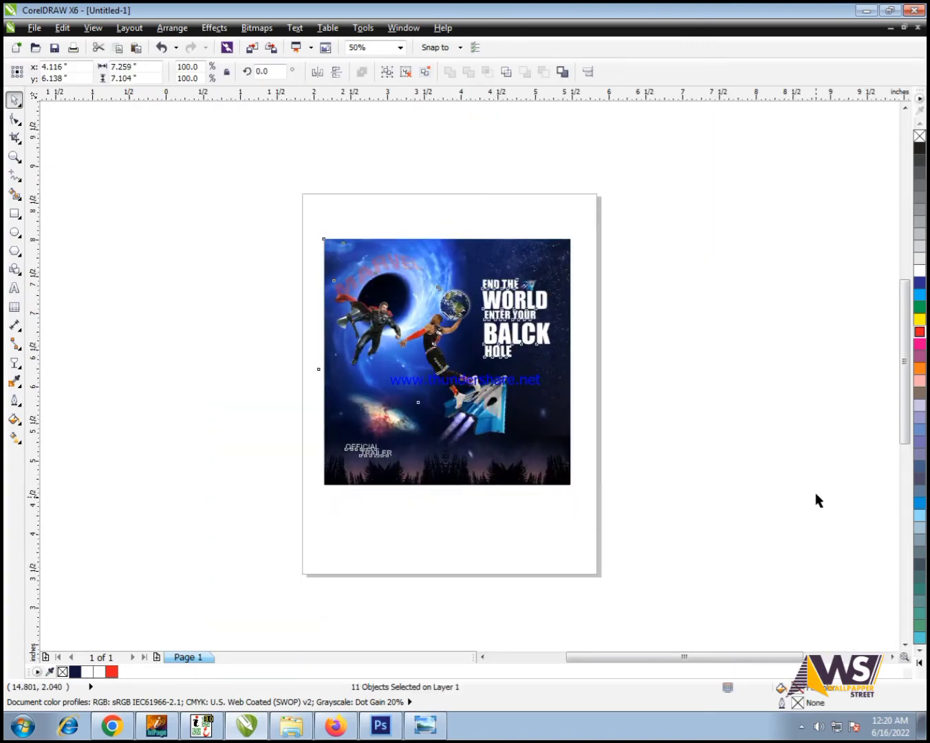
key("shift+F2")
left_click(808, 557)
key("ctrl+s")
left_click(869, 690)
Switch to Chrome, look through the Thor PNG image results for another picture, and select the existing search query
key("alt+Tab")
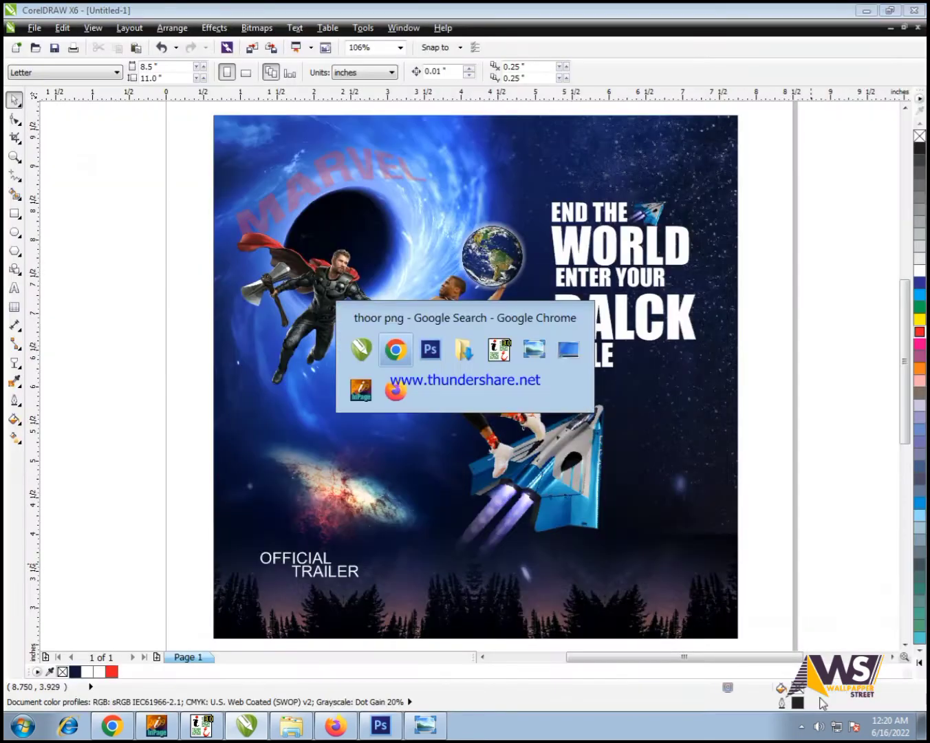
scroll(591, 521, "down", 10)
scroll(265, 598, "down", 7)
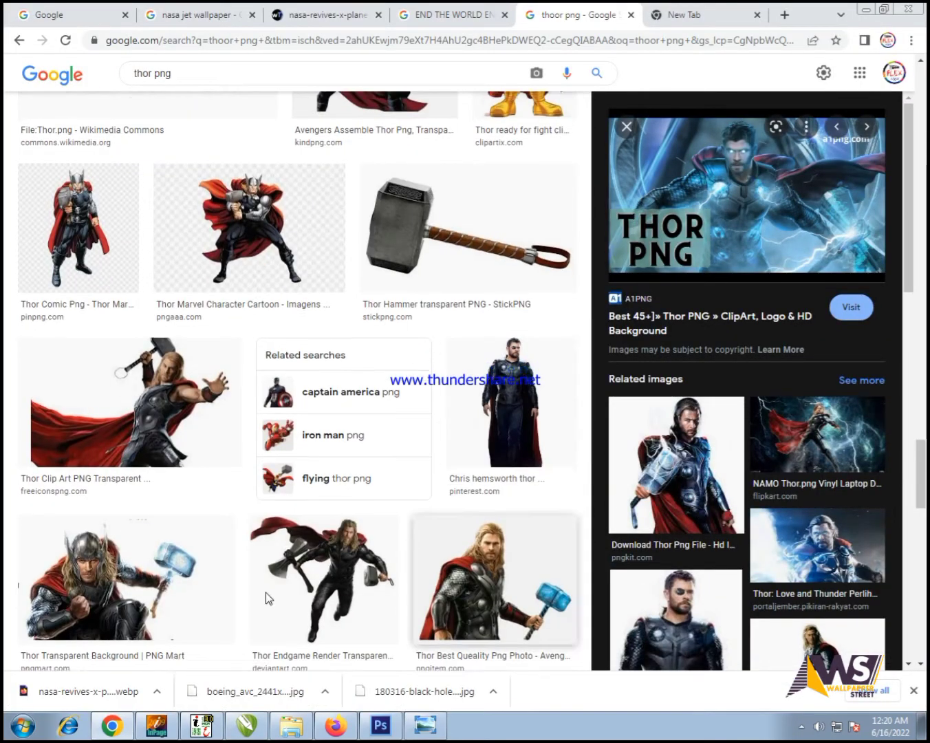
left_click(123, 159)
scroll(716, 271, "down", 5)
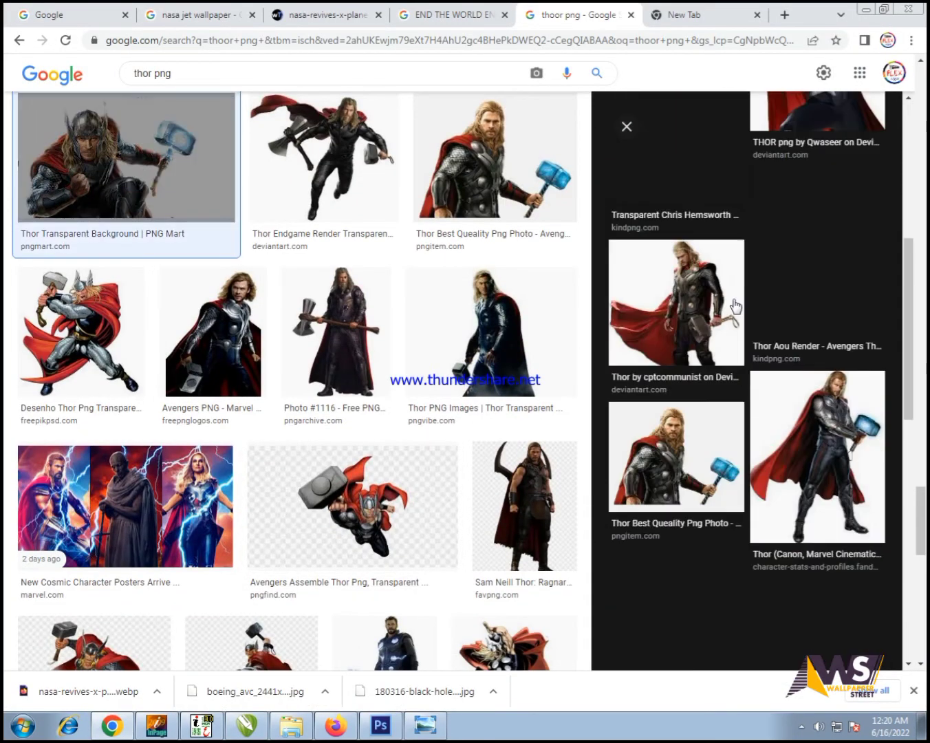
scroll(249, 342, "down", 13)
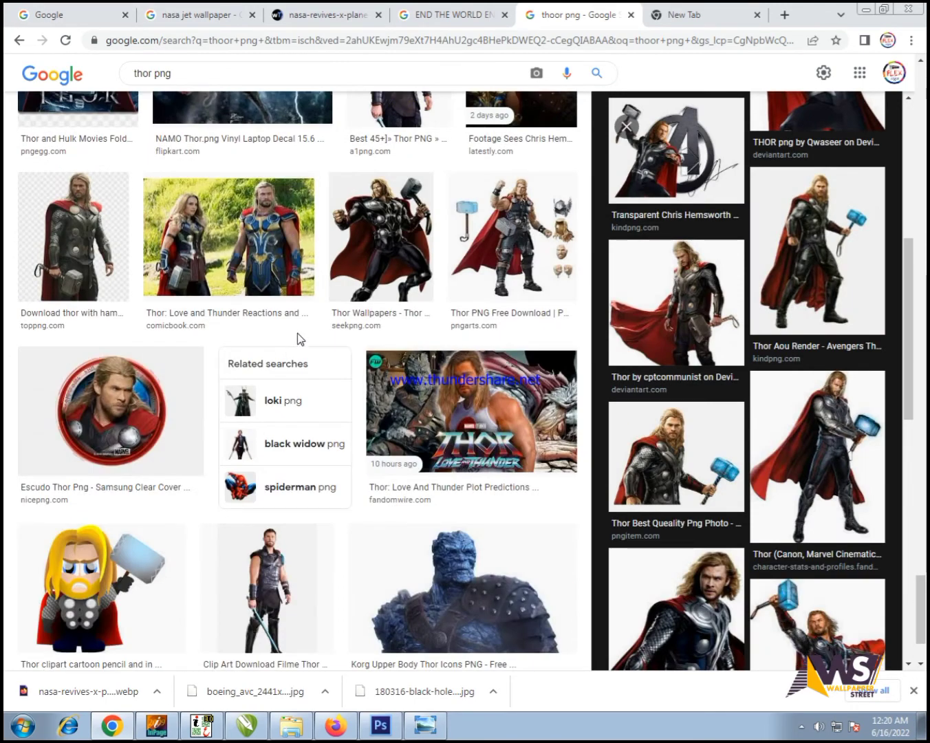
scroll(297, 333, "down", 6)
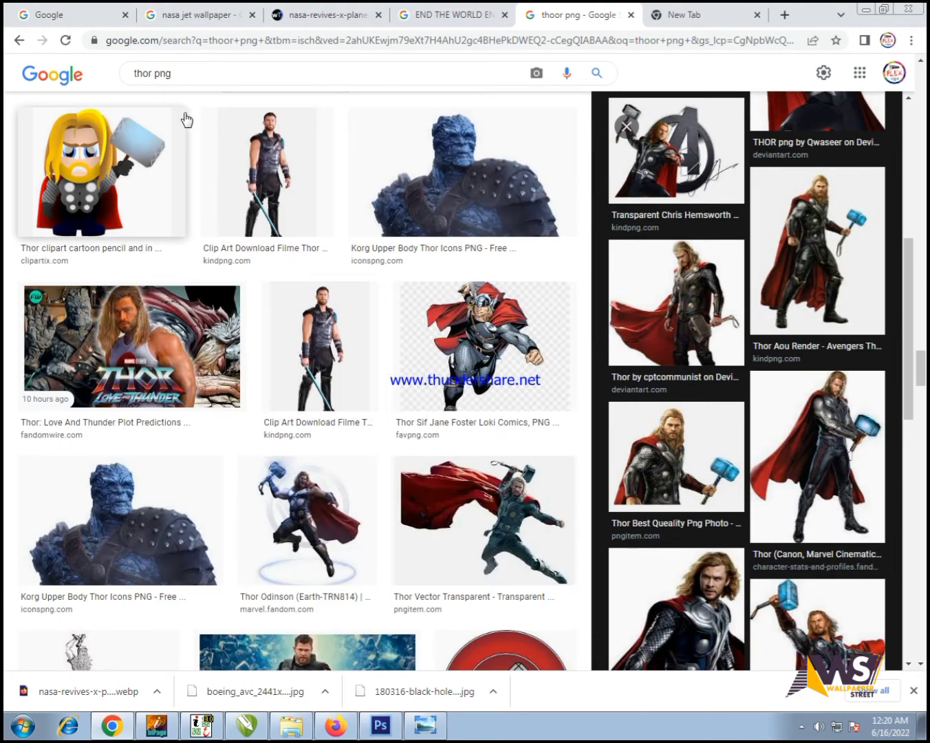
left_click(178, 74)
key("ctrl+a")
type("ho")
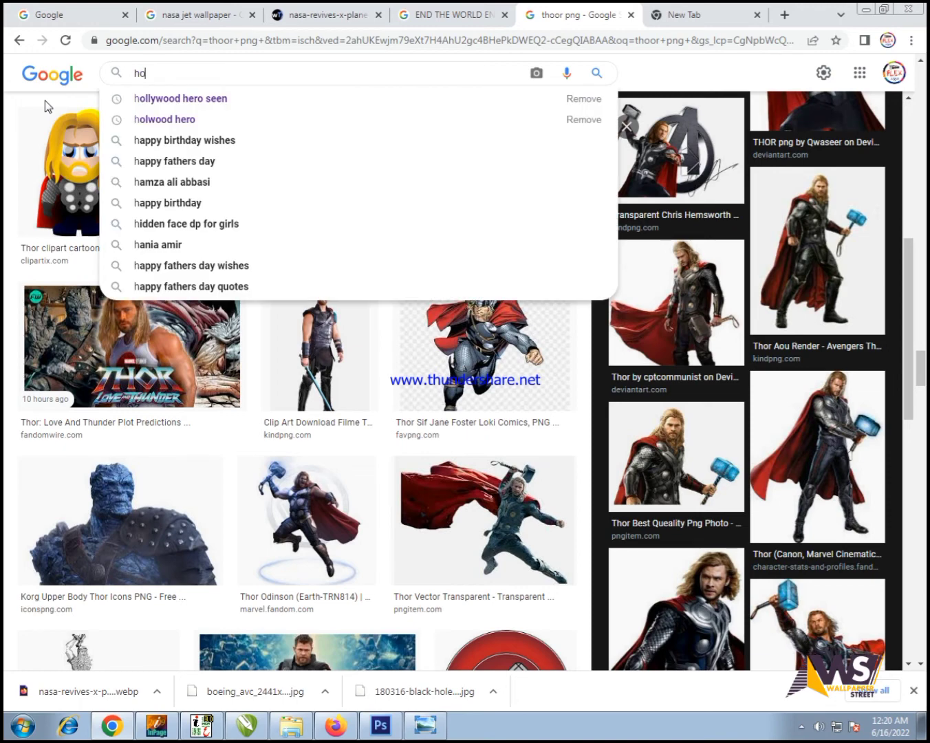
type("lw")
key("BackSpace")
key("BackSpace")
key("BackSpace")
key("BackSpace")
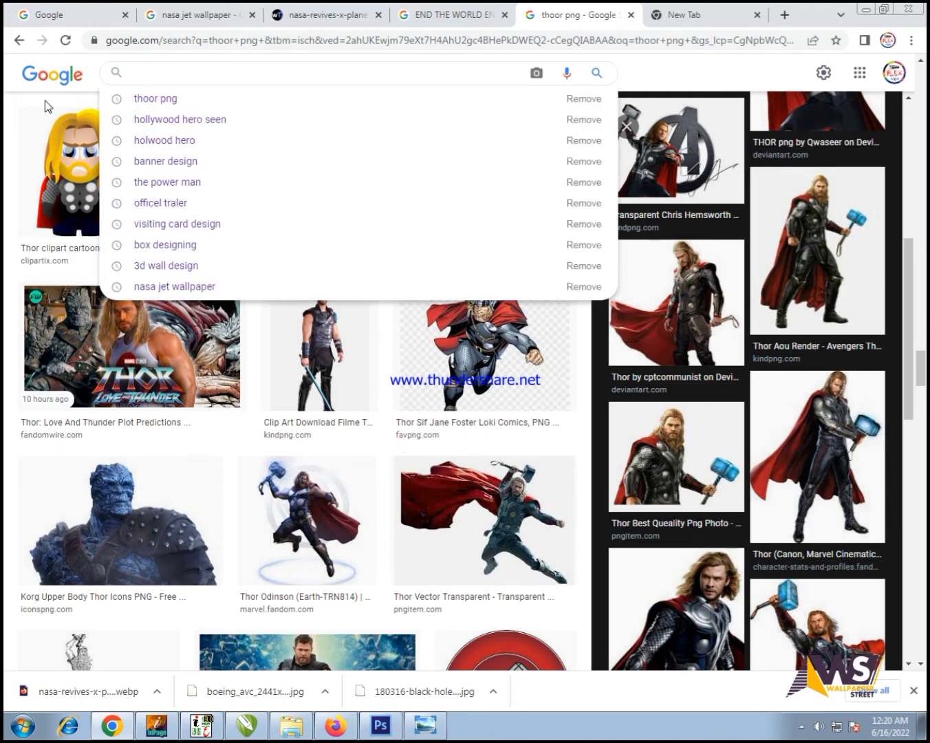
Search Google Images for "iron man png"
type("iron man ")
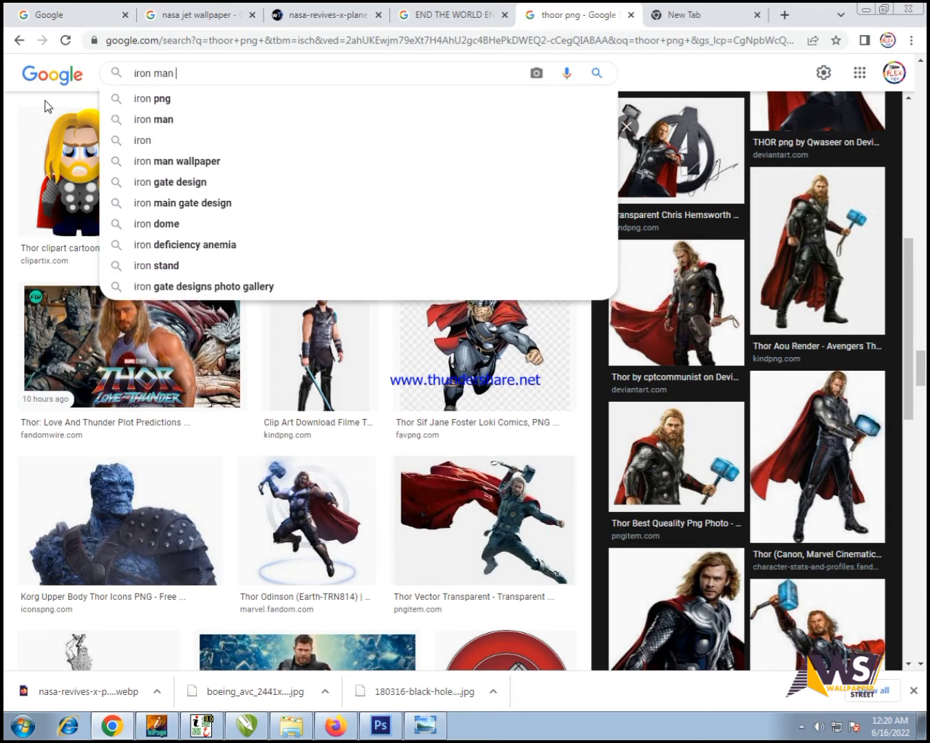
type("png")
key("Return")
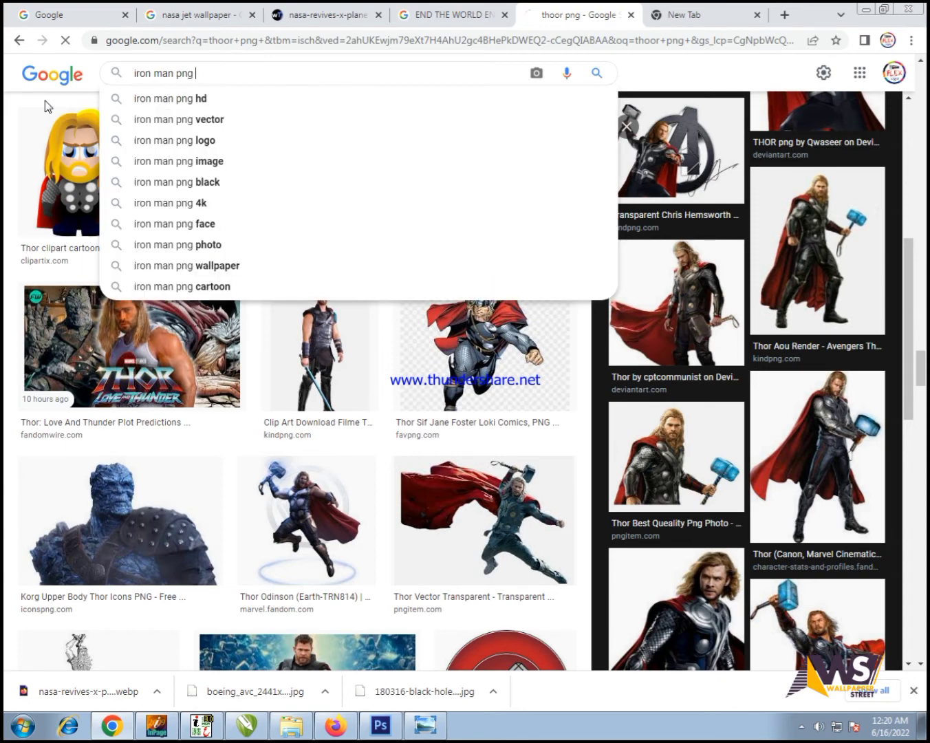
Look through the Iron Man image results and compare the candidate poses with the poster in CorelDRAW
key("alt+Tab")
key("alt+Tab")
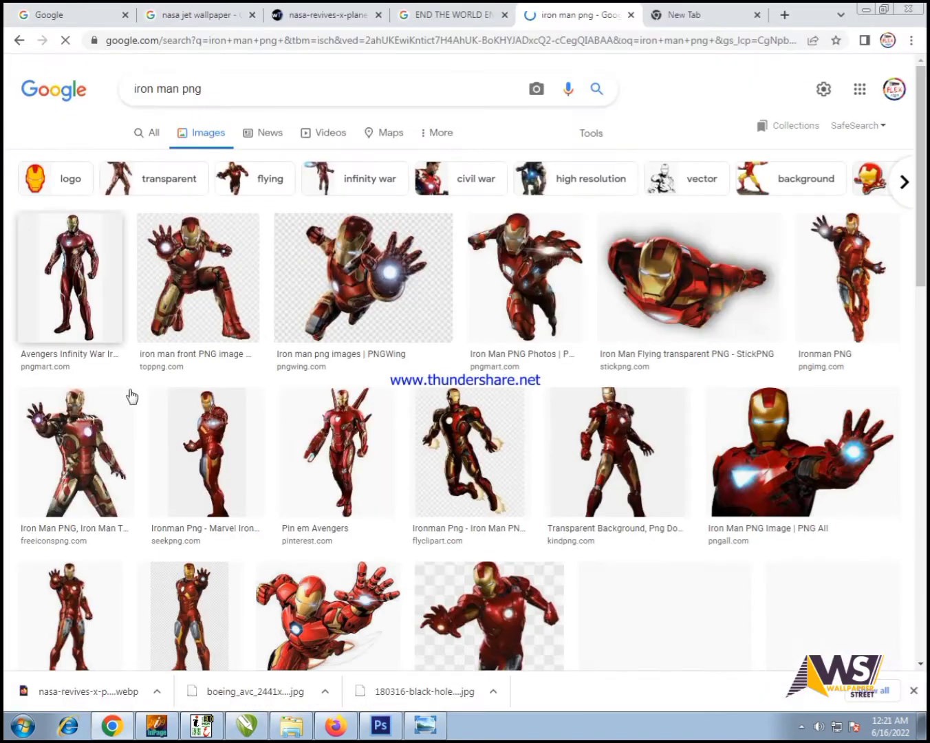
key("alt+Tab")
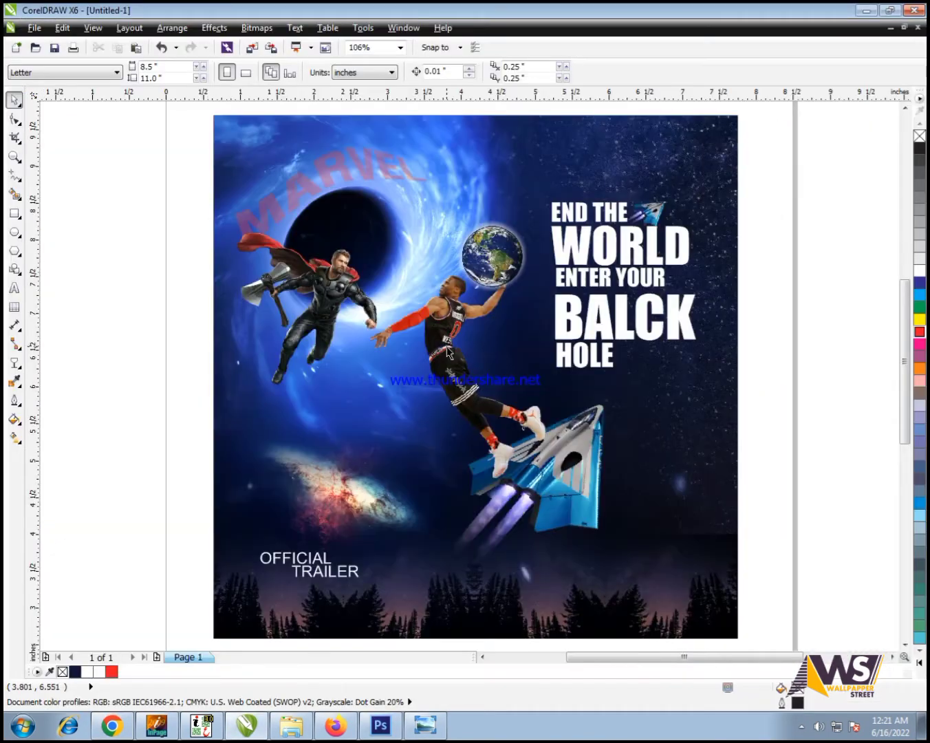
key("alt+Tab")
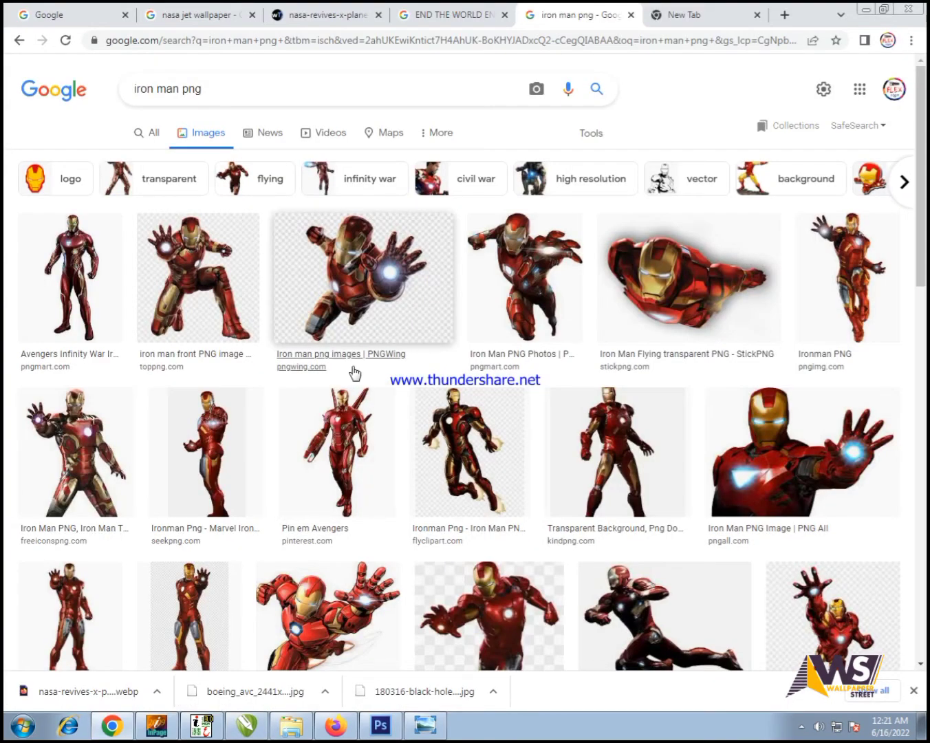
scroll(354, 377, "down", 3)
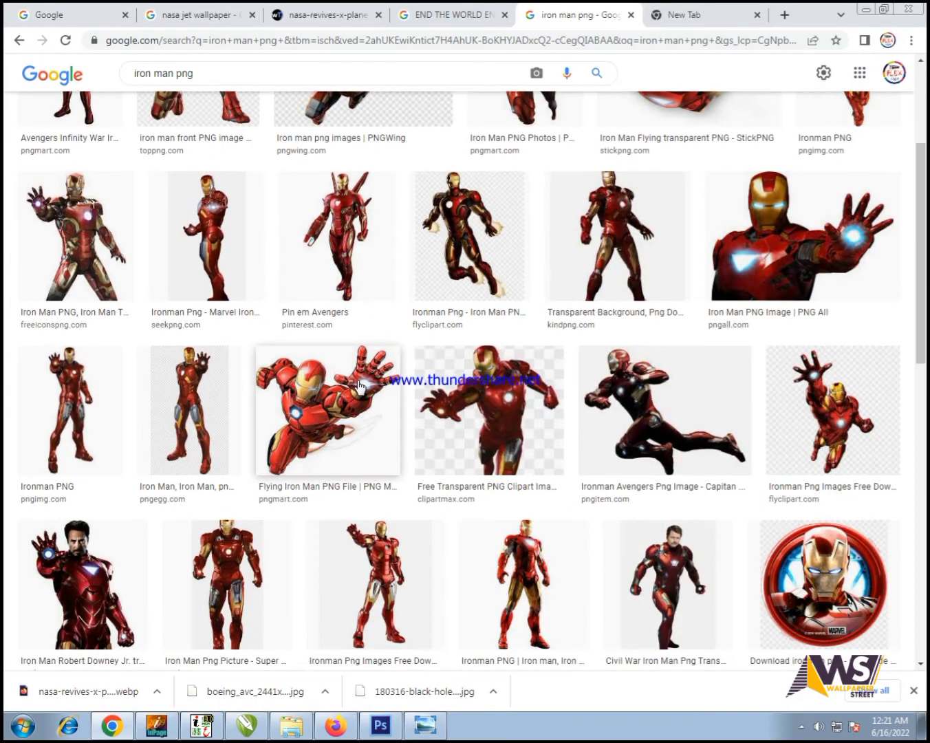
key("alt+Tab")
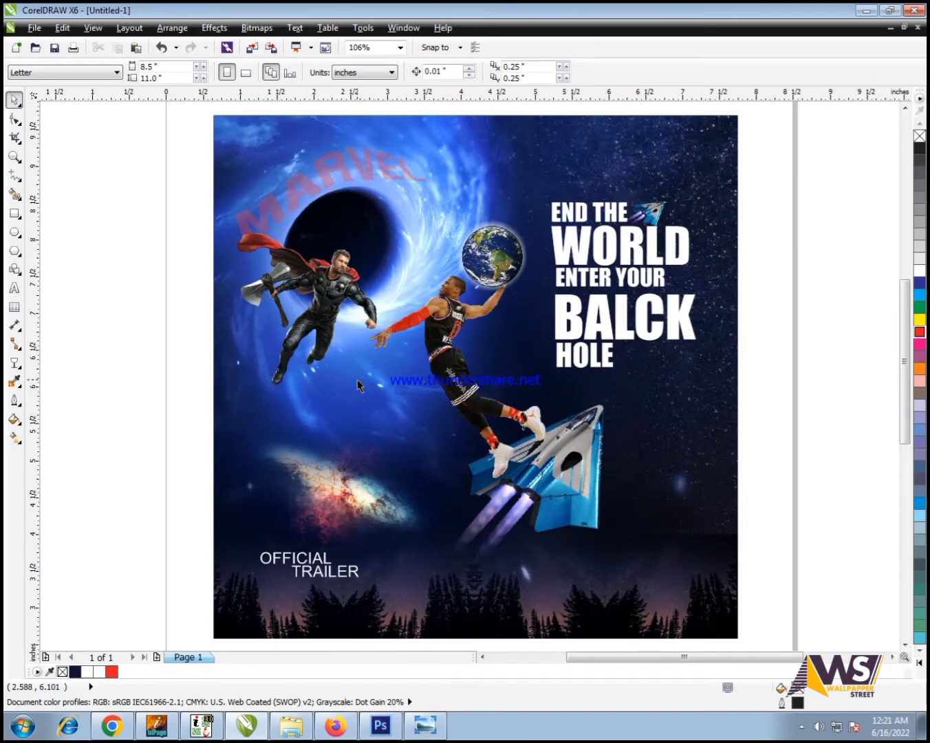
key("alt+Tab")
scroll(550, 442, "down", 3)
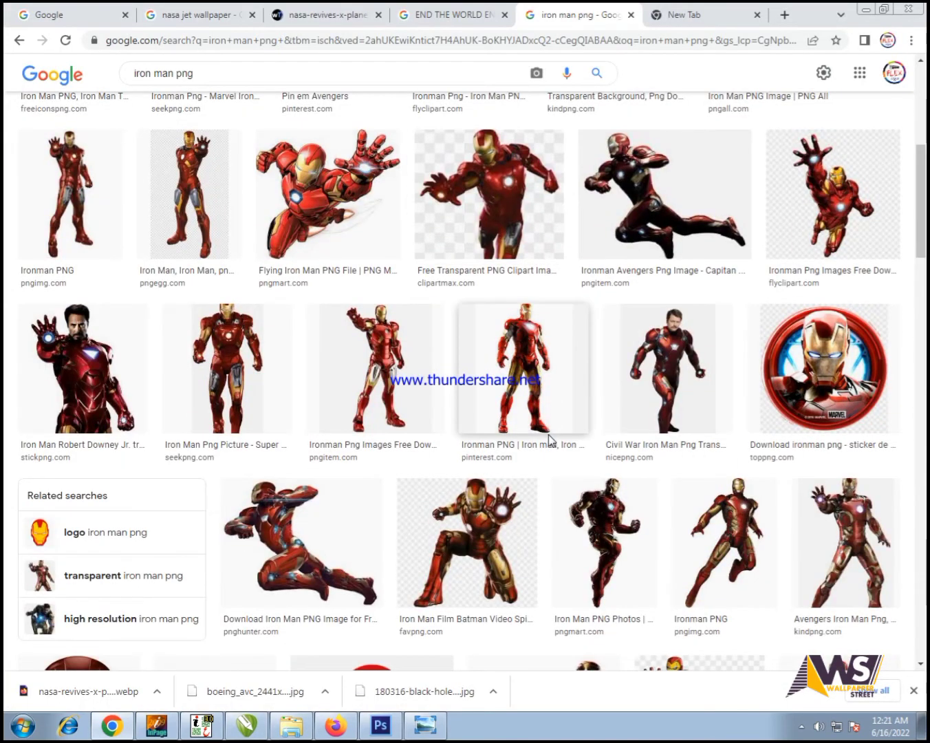
key("alt+Tab")
key("alt+Tab")
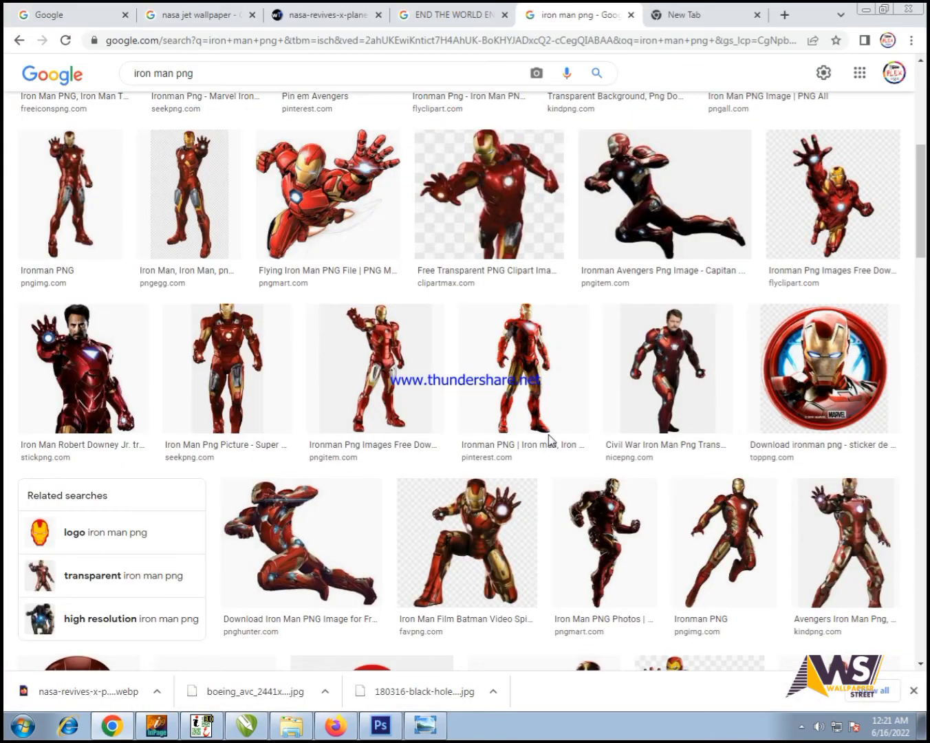
scroll(548, 434, "down", 1)
key("alt+Tab")
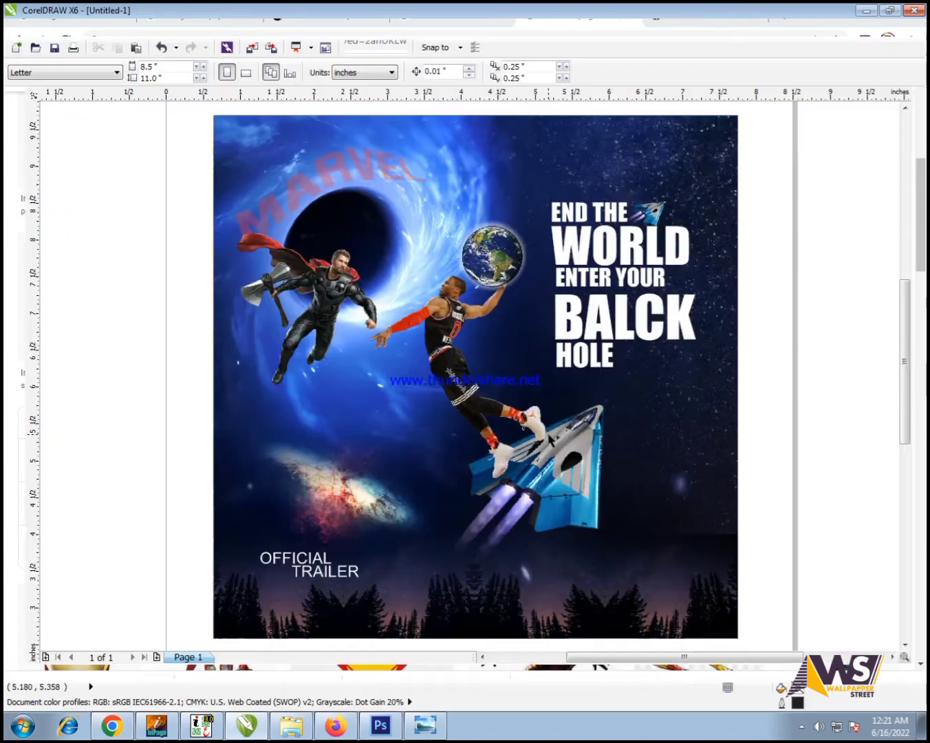
key("alt+Tab")
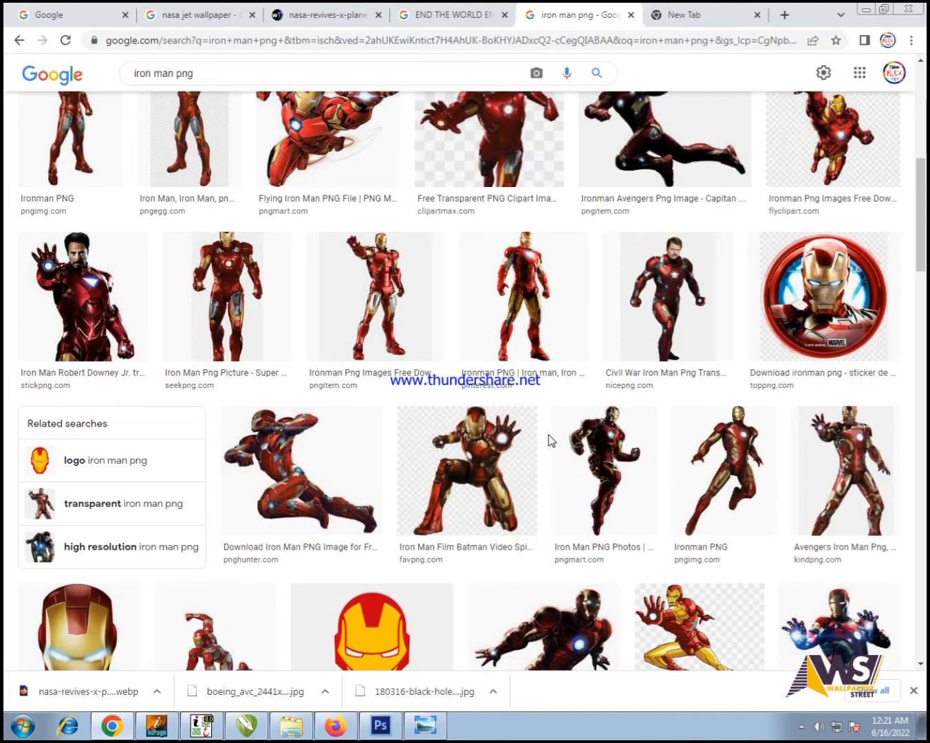
Preview the PNG Mart Iron Man picture, compare it with the poster, and examine its related images
left_click(548, 433)
key("alt+Tab")
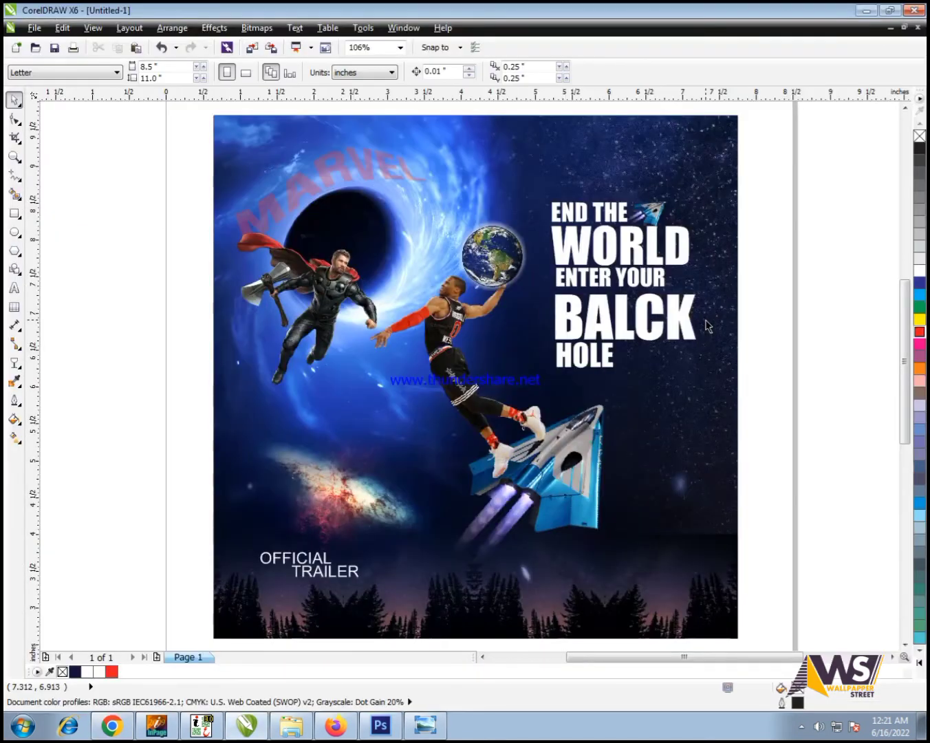
key("alt+Tab")
scroll(708, 328, "down", 6)
scroll(516, 349, "down", 6)
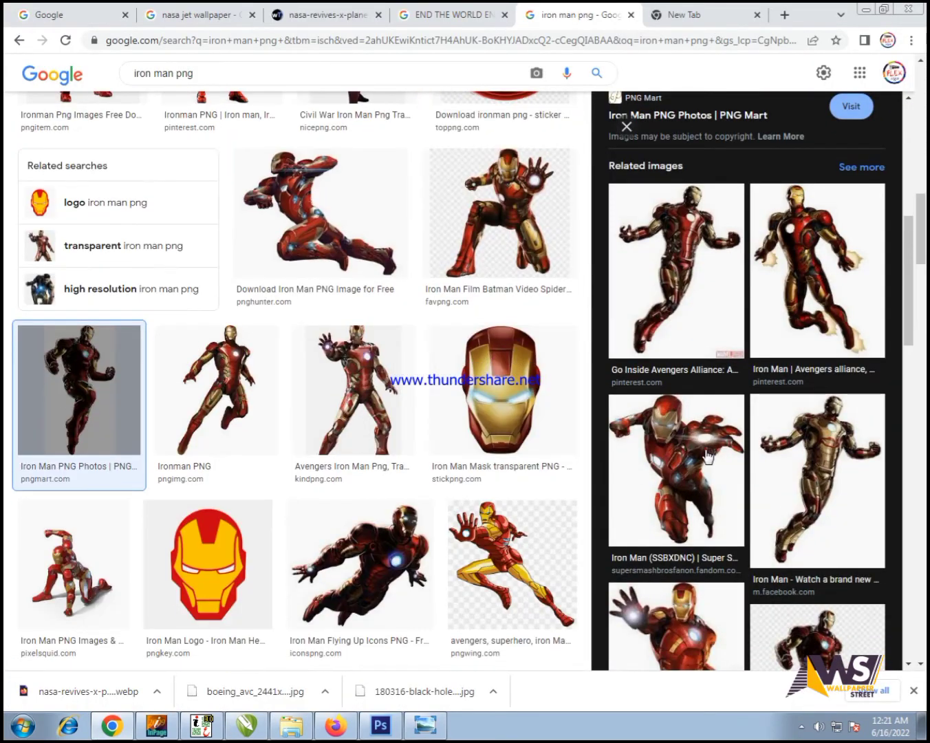
Preview the related Iron Man (SSBXDNC) picture with the outstretched hand and compare it with the poster in CorelDRAW
left_click(705, 450)
key("alt+Tab")
key("alt+Tab")
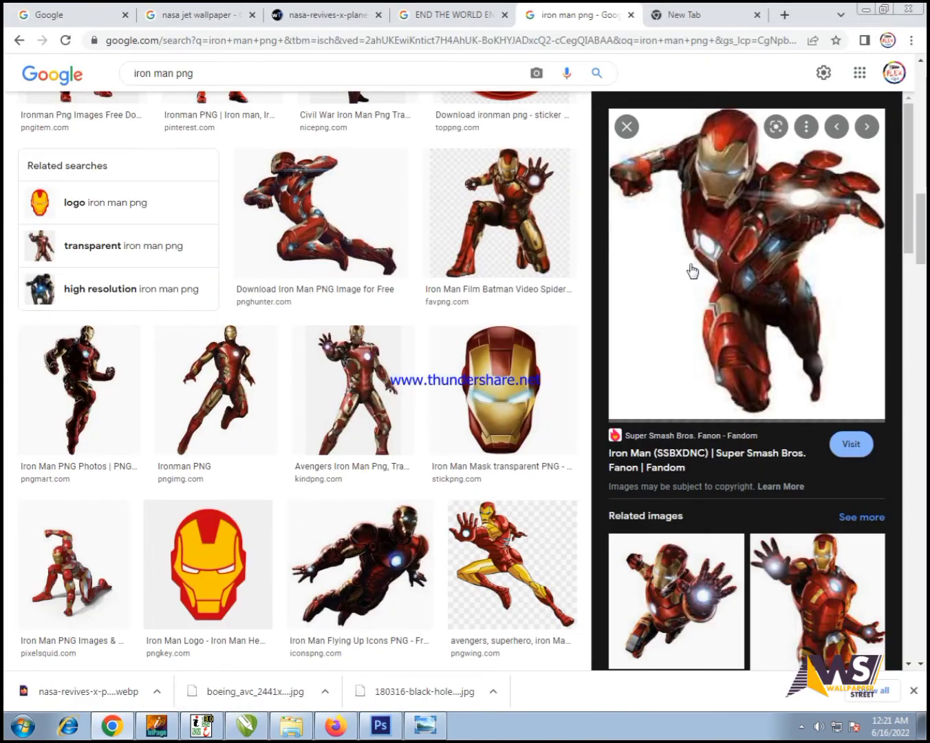
key("alt+Tab")
key("alt+Tab")
key("alt+Tab")
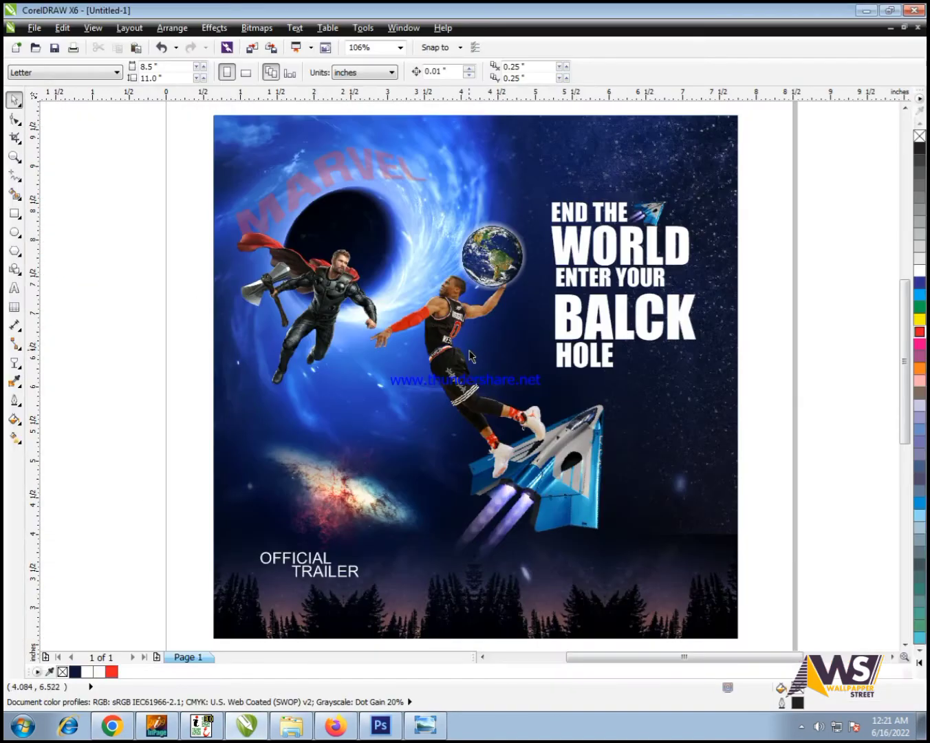
key("alt+Tab")
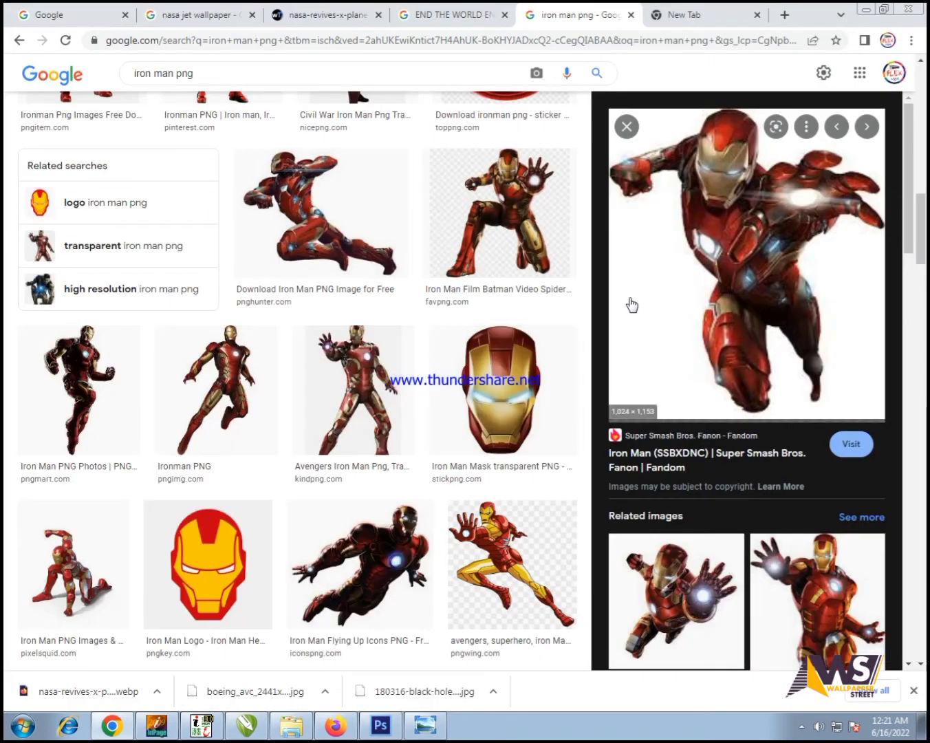
scroll(559, 377, "down", 1)
key("alt+Tab")
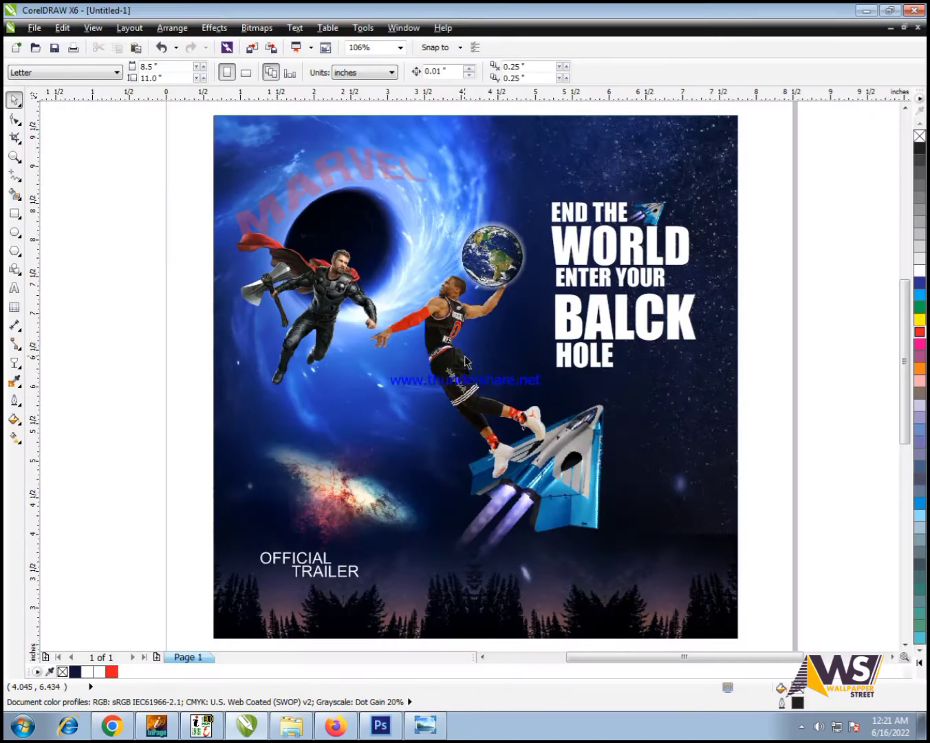
Return to Chrome and look further through the Iron Man results for other flying poses
key("alt+Tab")
scroll(387, 398, "down", 5)
scroll(392, 402, "down", 10)
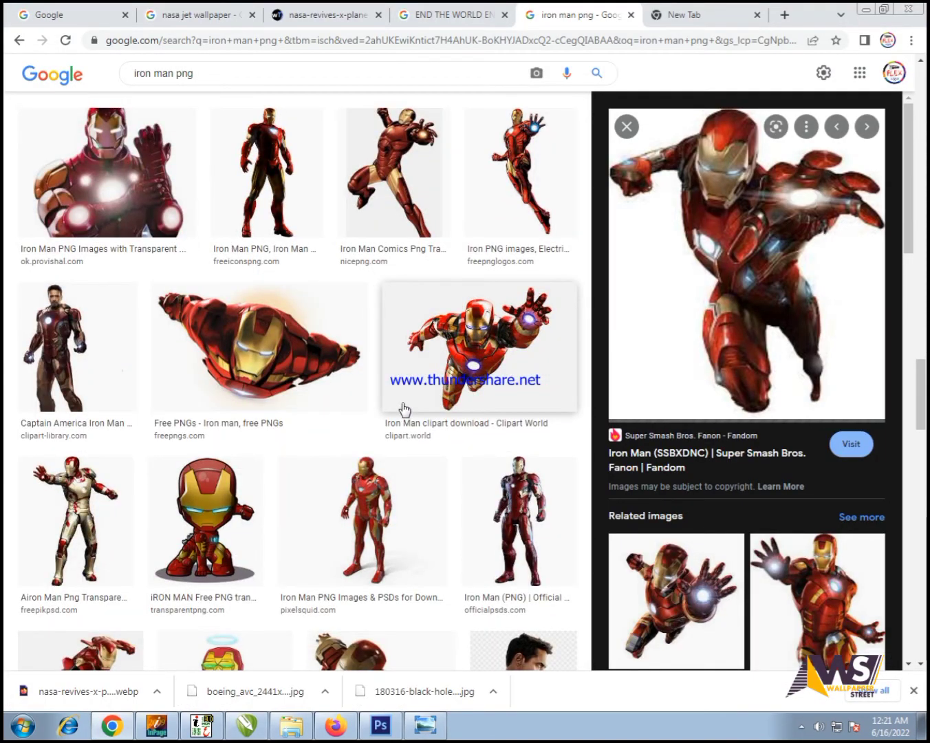
left_click(801, 728)
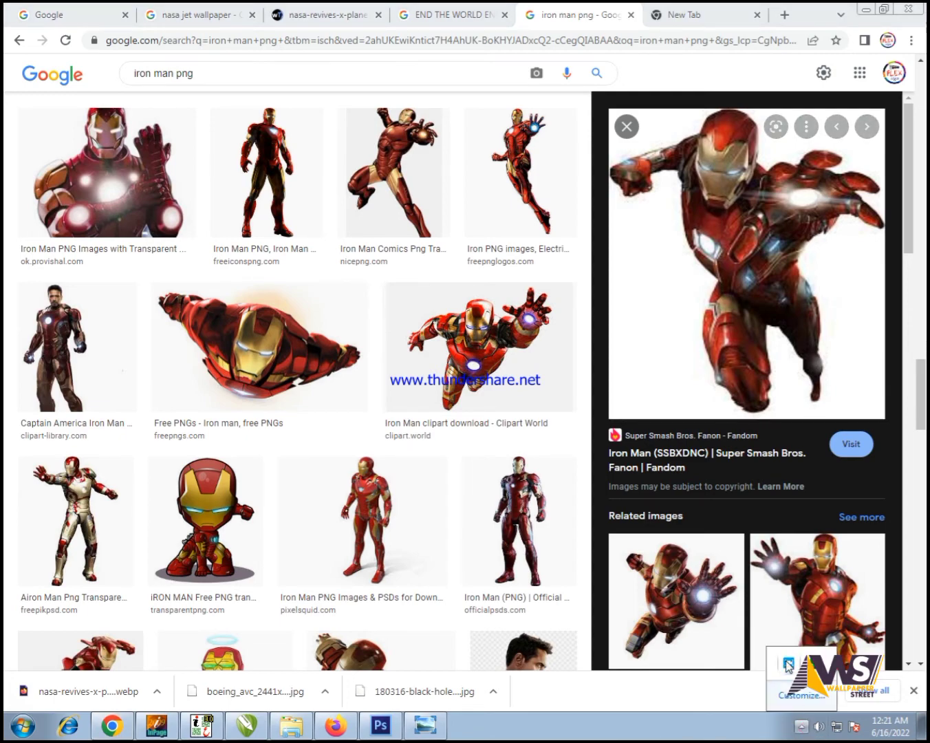
left_click(251, 725)
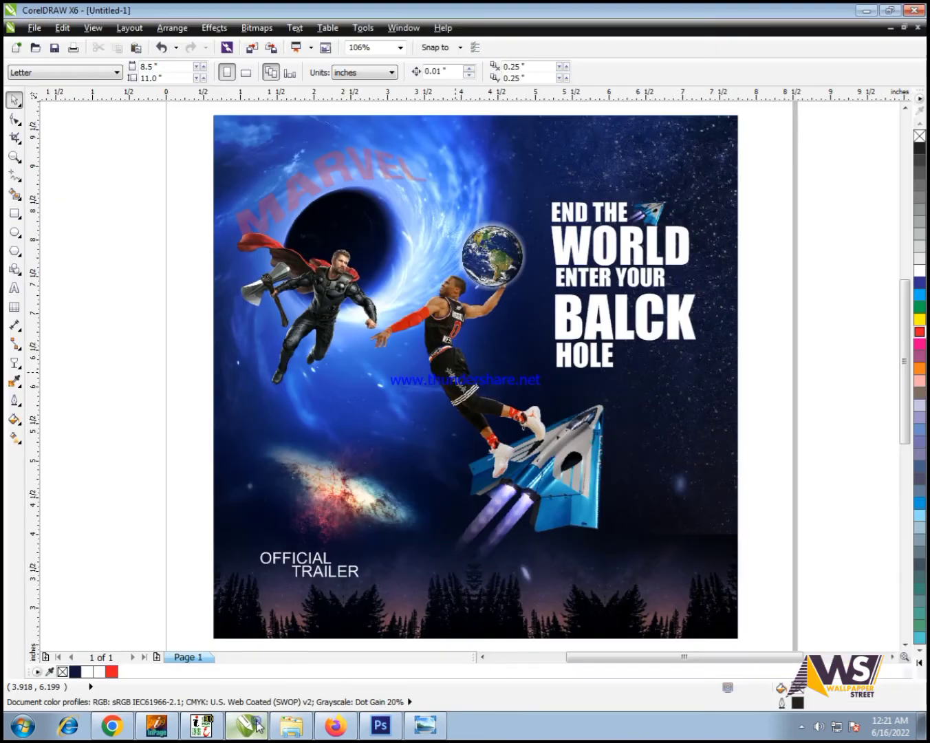
left_click(326, 728)
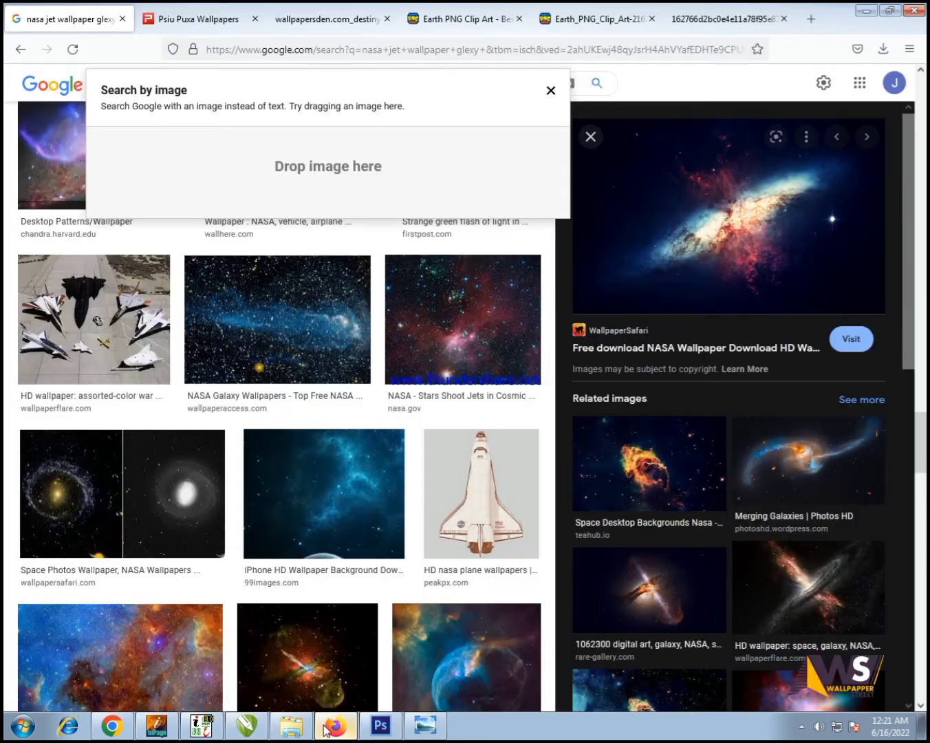
left_click(67, 731)
left_click(107, 733)
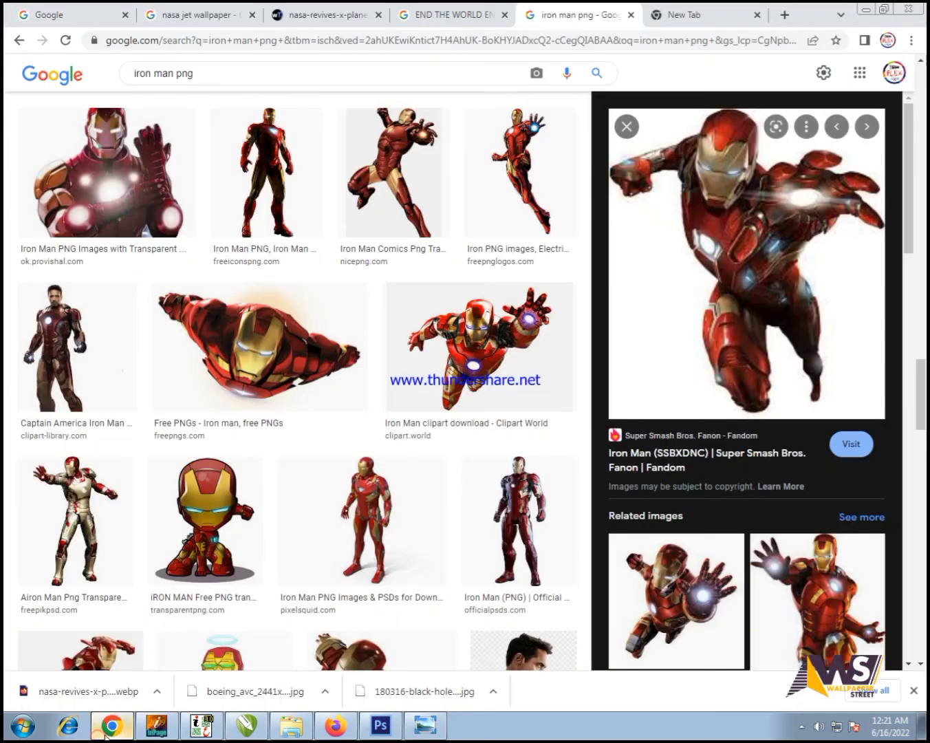
Find the round Iron Man sticker picture from TOPpng among the search results and save it to the desktop
left_click(626, 126)
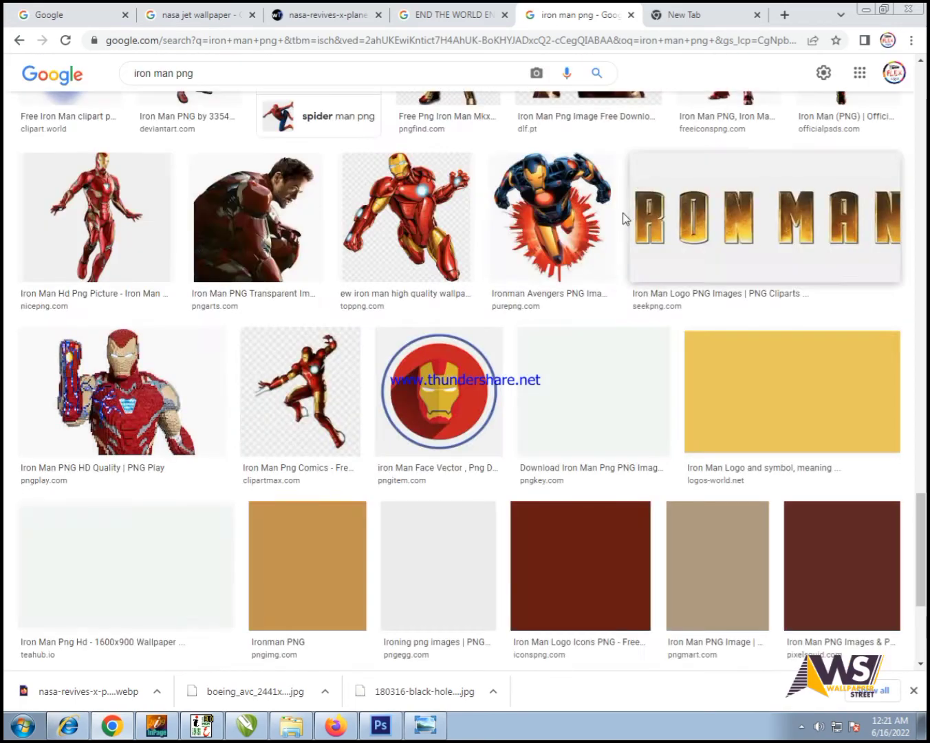
scroll(497, 277, "up", 15)
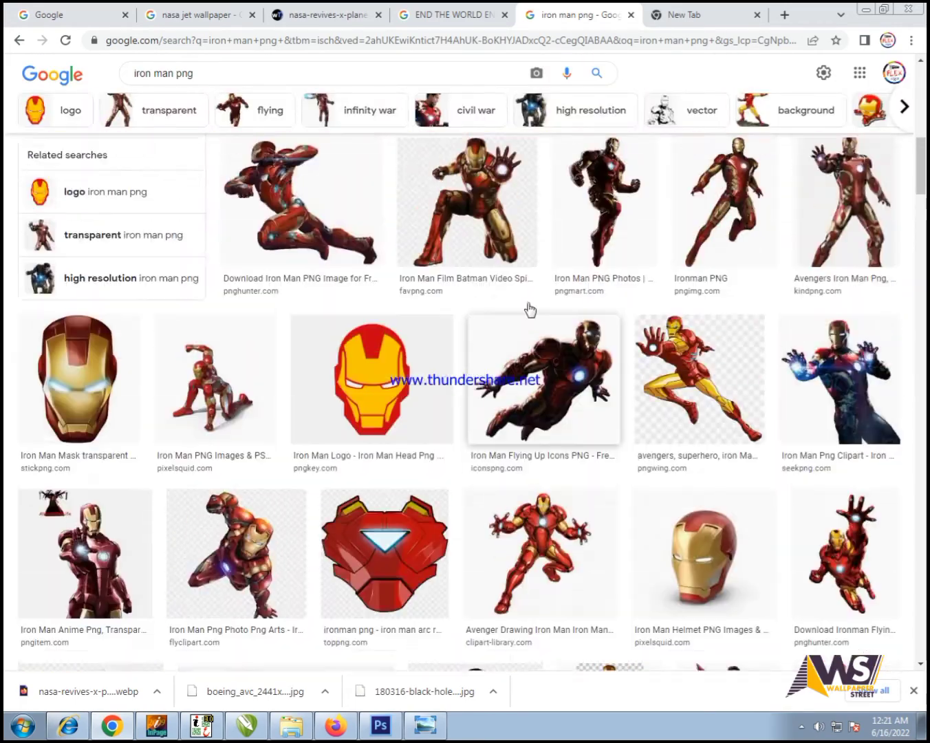
scroll(549, 324, "up", 3)
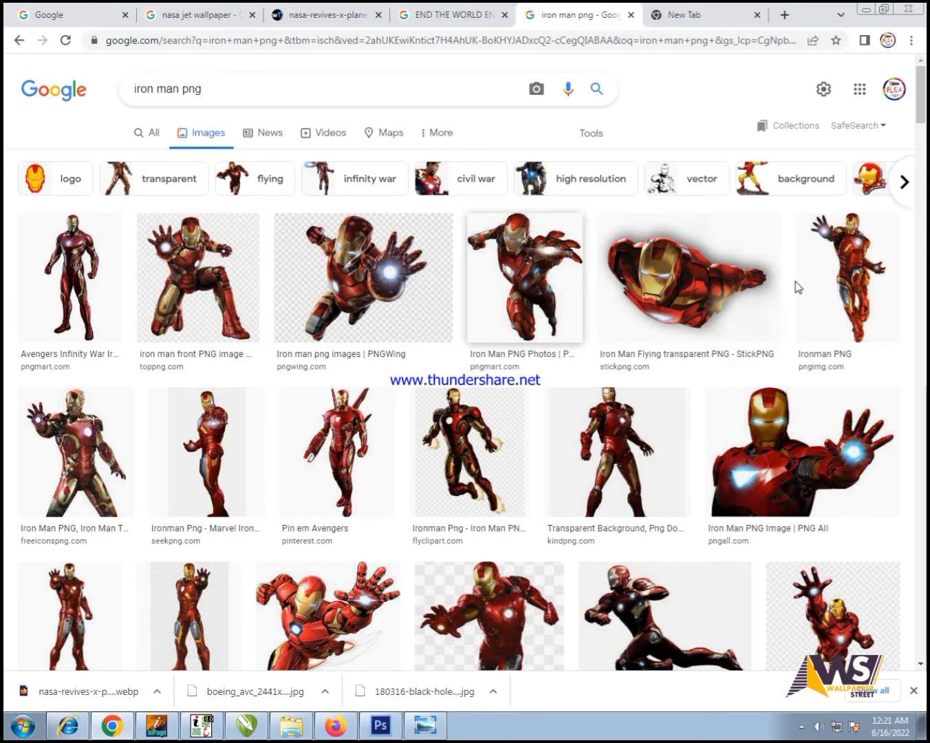
scroll(547, 387, "down", 3)
scroll(548, 382, "down", 1)
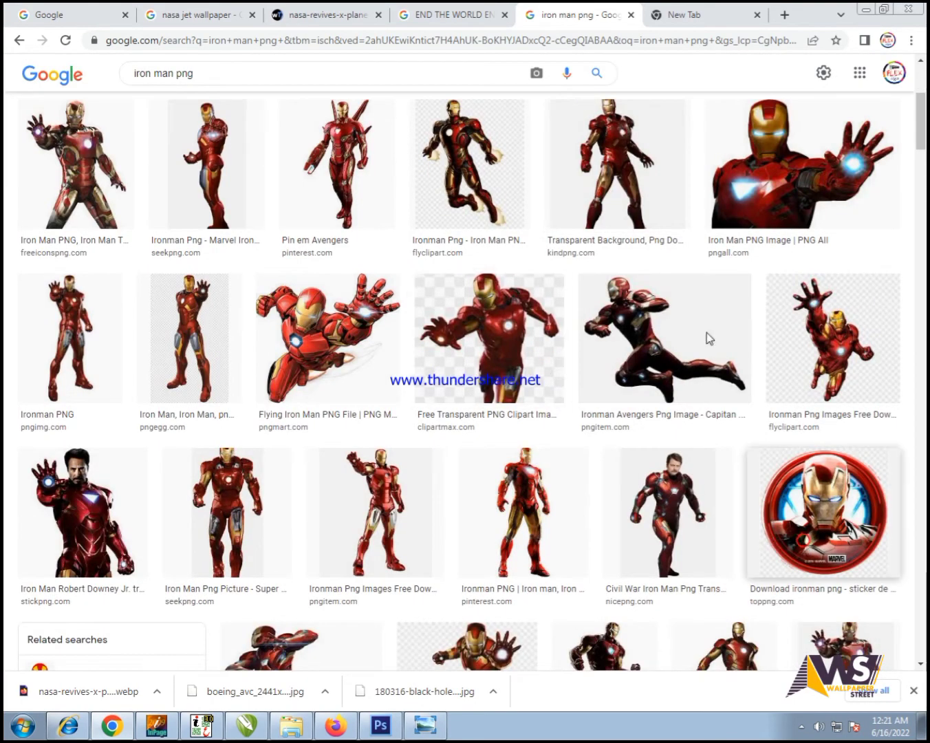
left_click(823, 512)
key("alt+Tab")
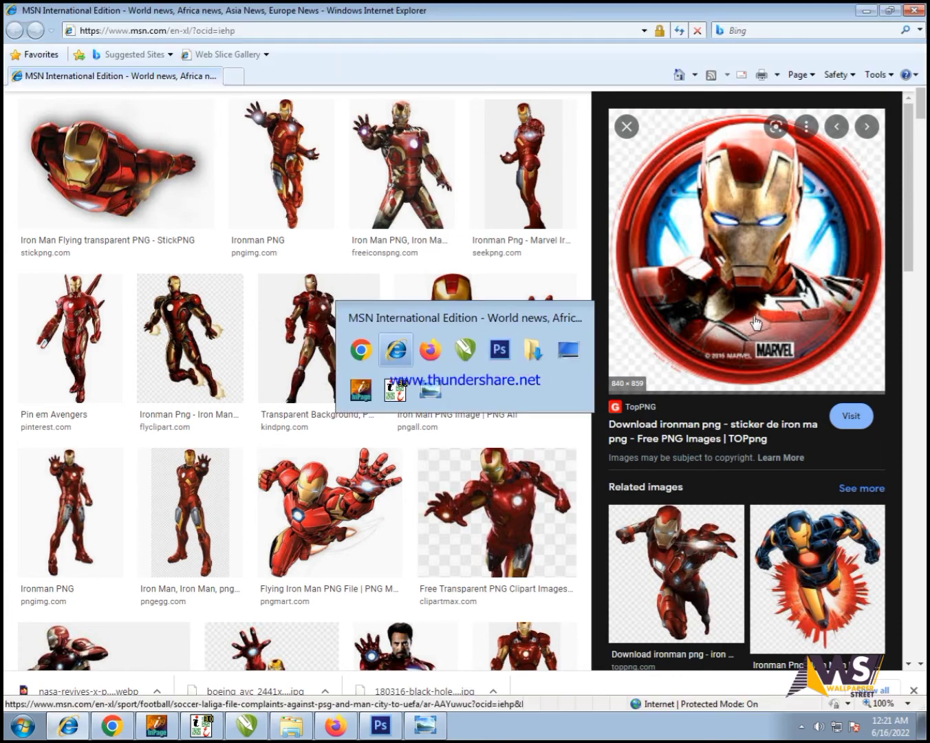
key("alt+Tab")
right_click(698, 250)
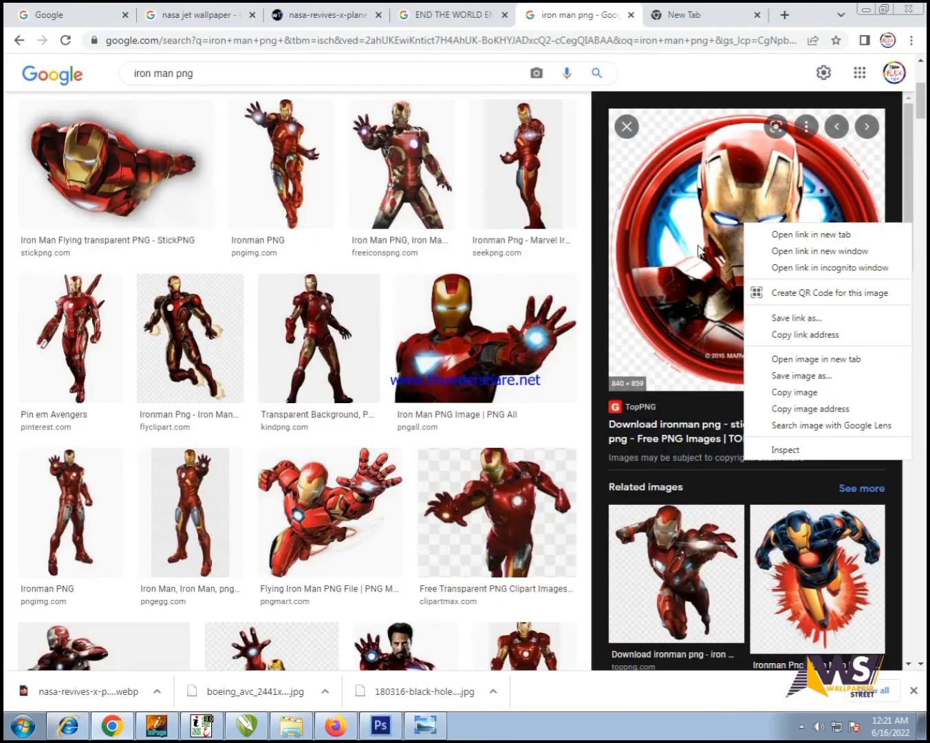
left_click(797, 376)
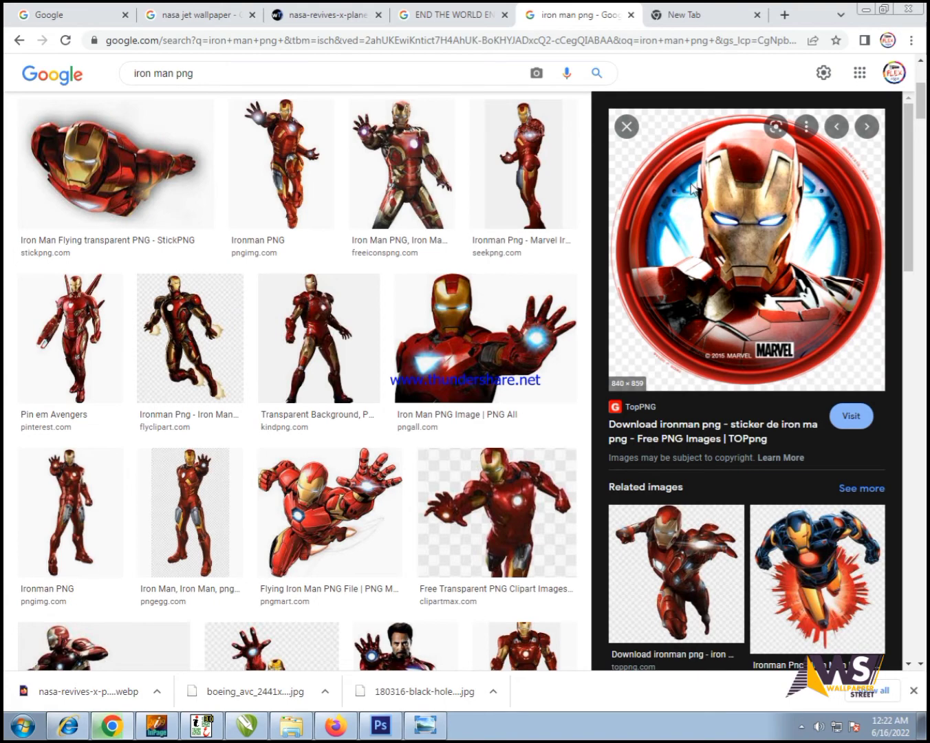
key("Return")
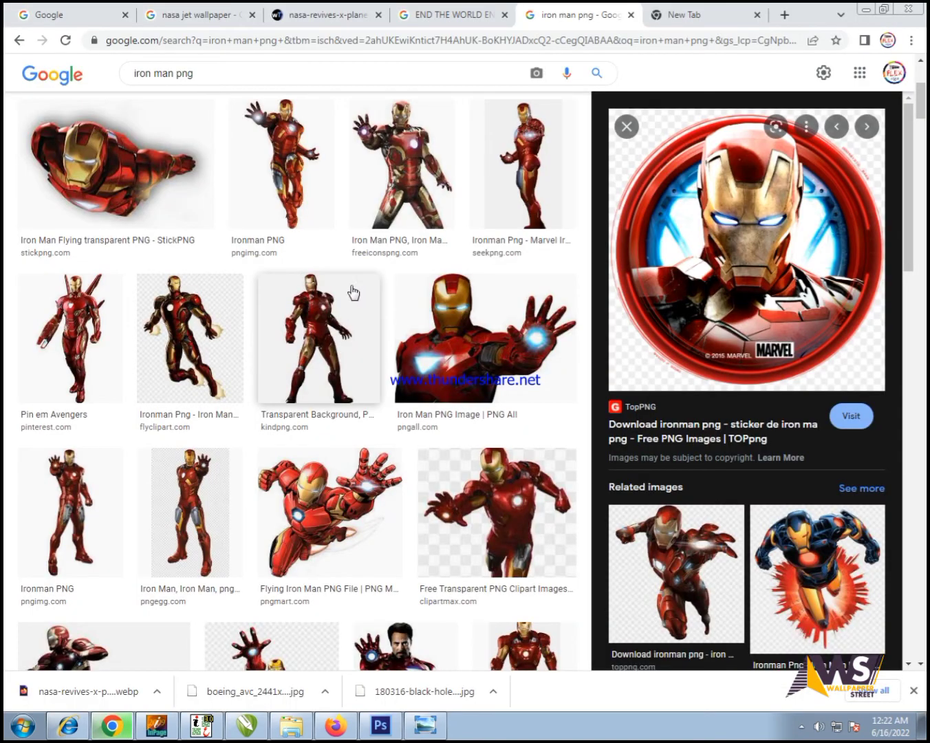
Bring the saved Iron Man sticker picture from the desktop into the CorelDRAW document and place it beside the poster
key("alt+Tab")
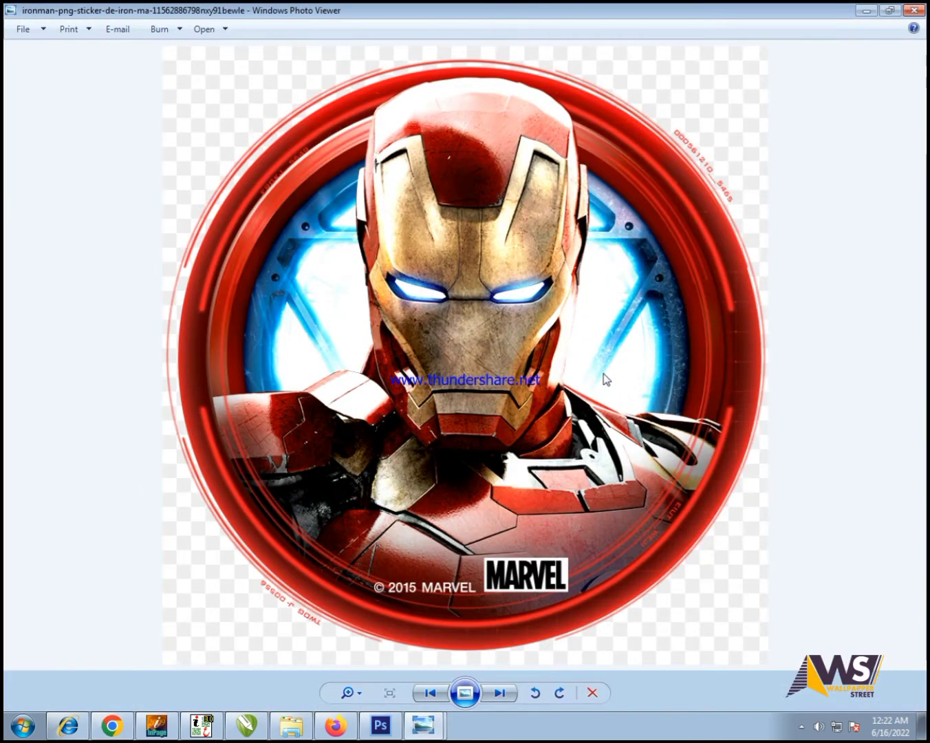
key("super+d")
key("Down")
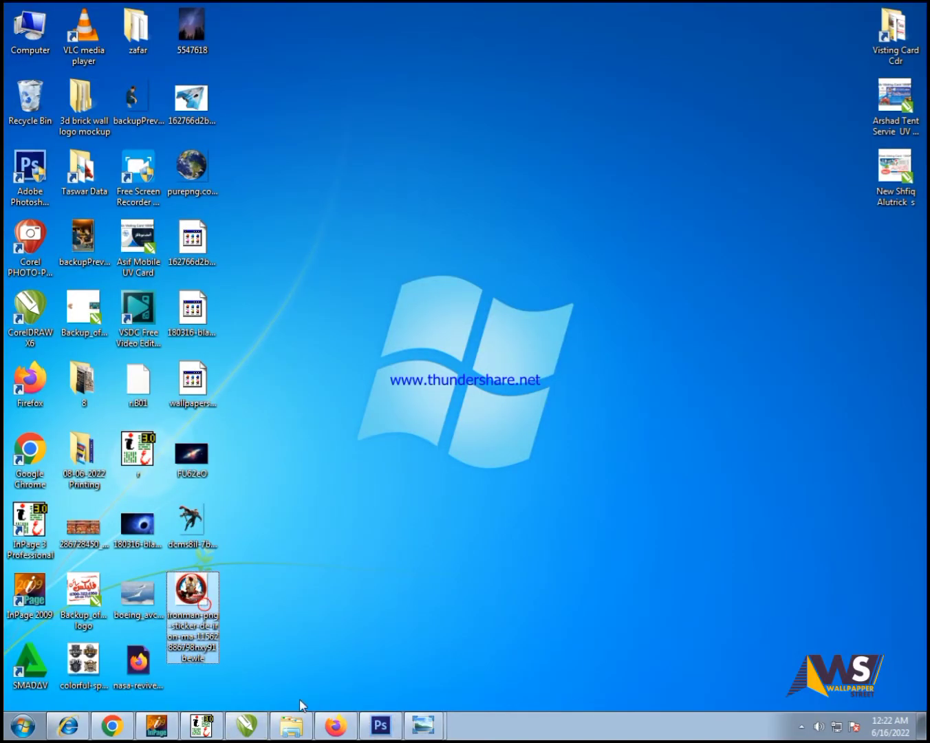
left_click_drag(260, 733, 307, 518)
scroll(529, 273, "down", 3)
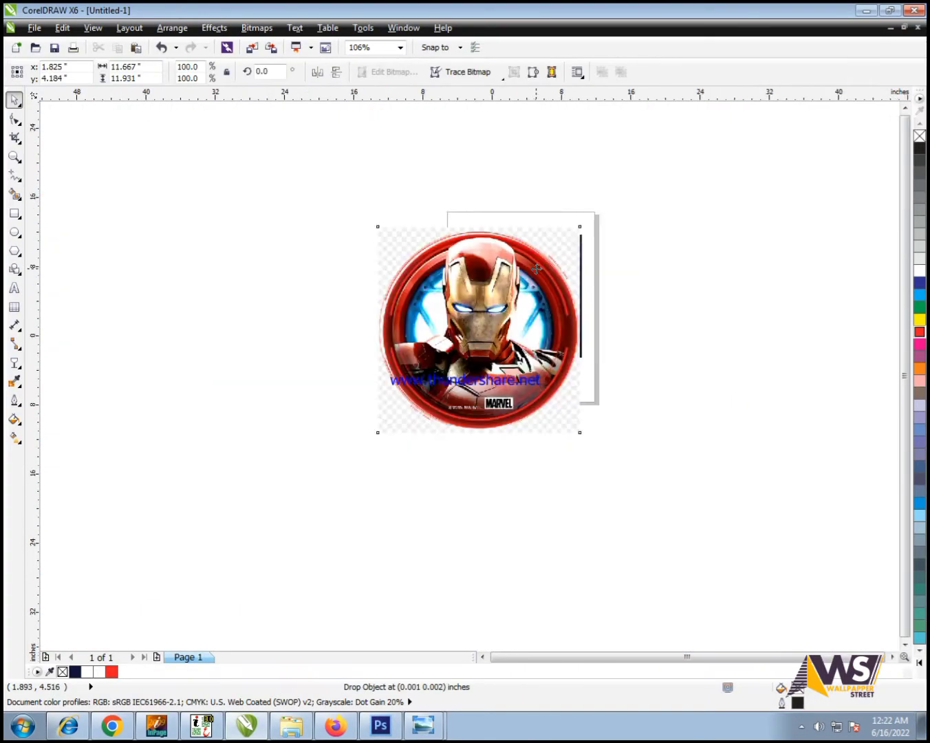
scroll(527, 300, "up", 3)
scroll(528, 300, "down", 1)
left_click_drag(527, 300, 400, 428)
left_click(171, 323)
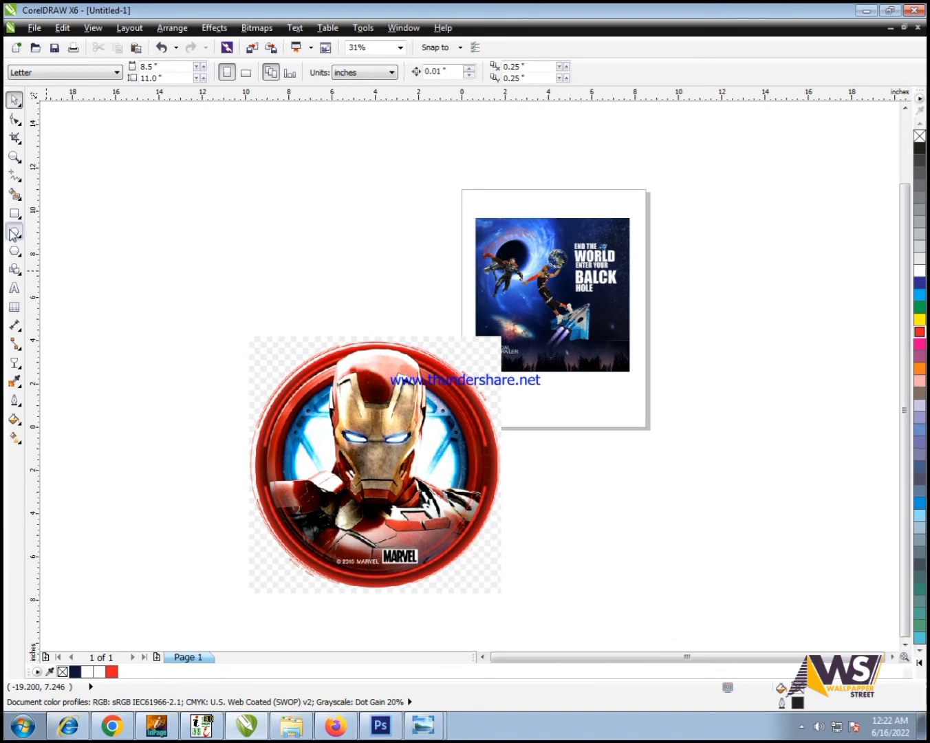
Draw a circle about 9.93 inches across on the empty canvas and PowerClip the Iron Man picture inside it
left_click(14, 233)
mouse_move(64, 253)
left_mouse_down()
mouse_move(316, 484)
mouse_move(279, 466)
left_mouse_up()
key("space")
left_click(393, 350)
key("alt+c")
key("w")
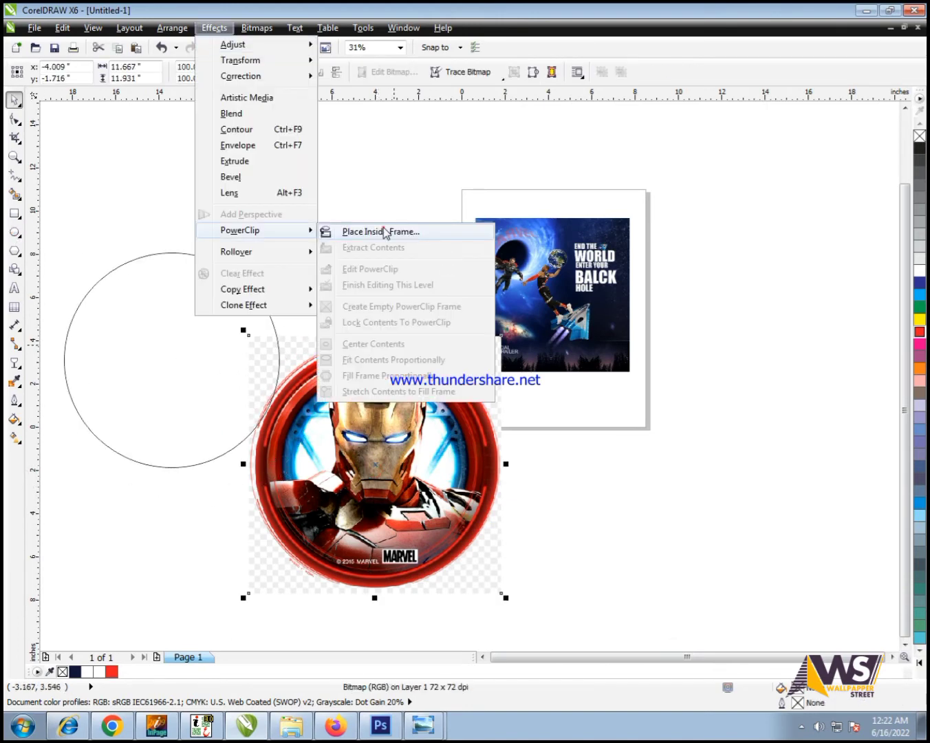
left_click(385, 232)
left_click(188, 316)
Stretch the PowerClip contents to fill the circular frame
key("alt+c")
key("w")
key("Up")
key("Return")
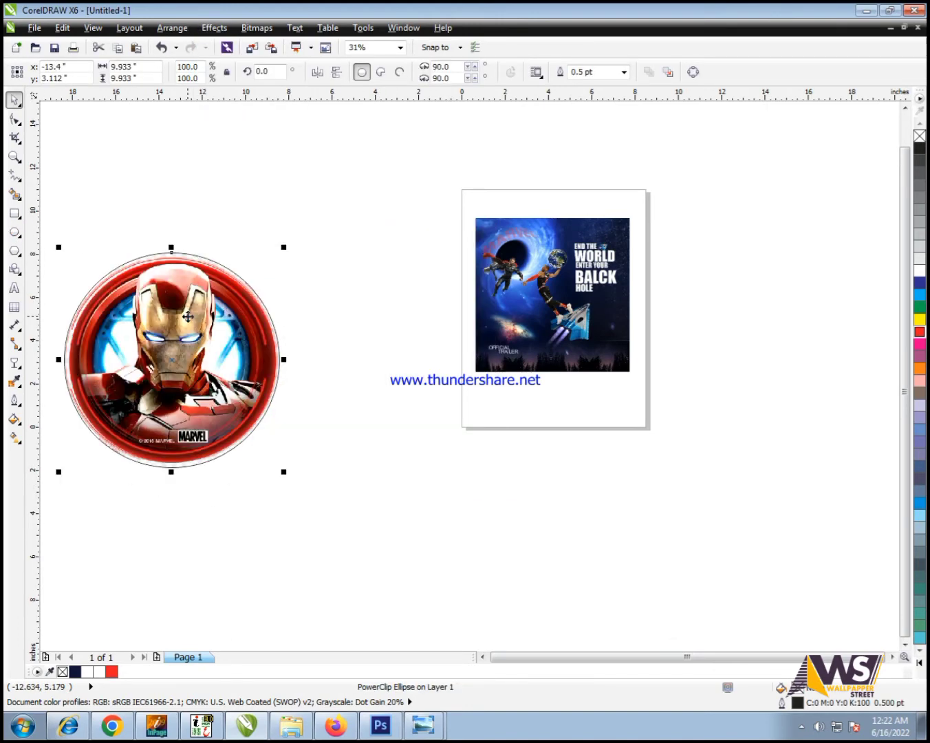
Edit the PowerClip contents and enlarge the Iron Man picture to about 10.67 inches square, so the circle crops the checkered corners
key("shift+F2")
right_click(569, 295)
left_click(607, 65)
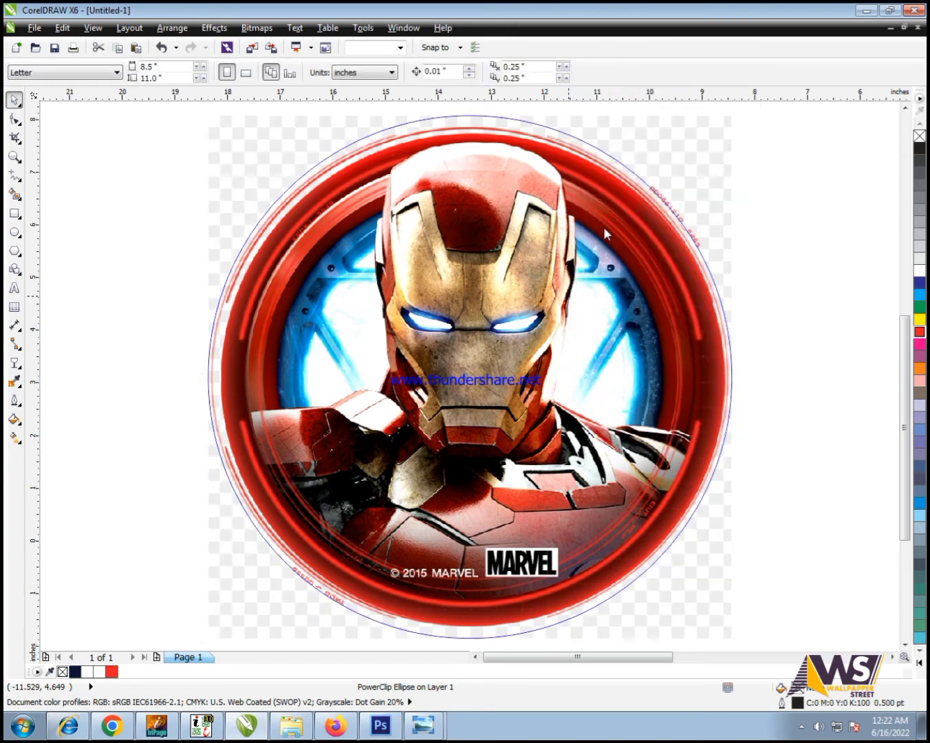
left_click_drag(750, 97, 756, 122)
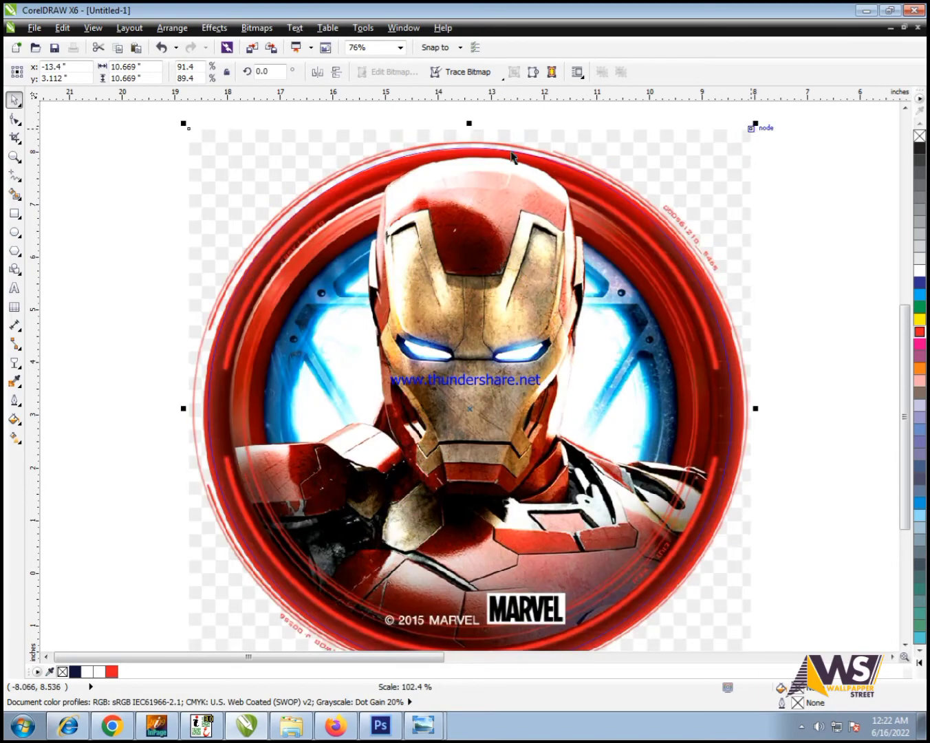
left_click(459, 125, "ctrl")
Remove the circle's outline and shrink the Iron Man badge to about 1.47 inches beside the poster
scroll(263, 367, "down", 1)
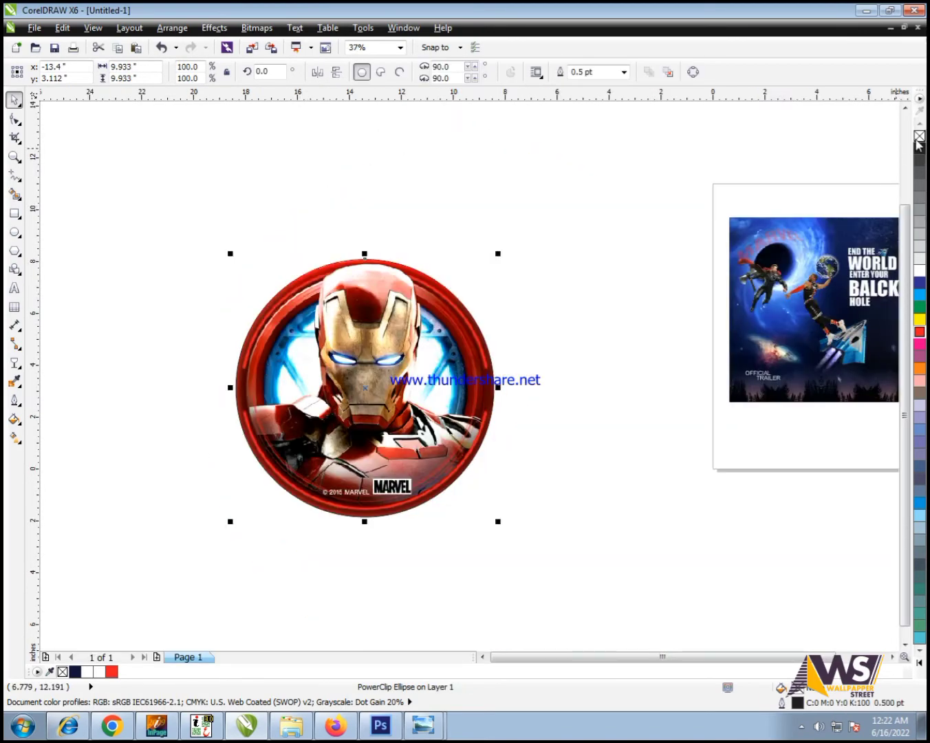
left_click_drag(421, 330, 633, 337)
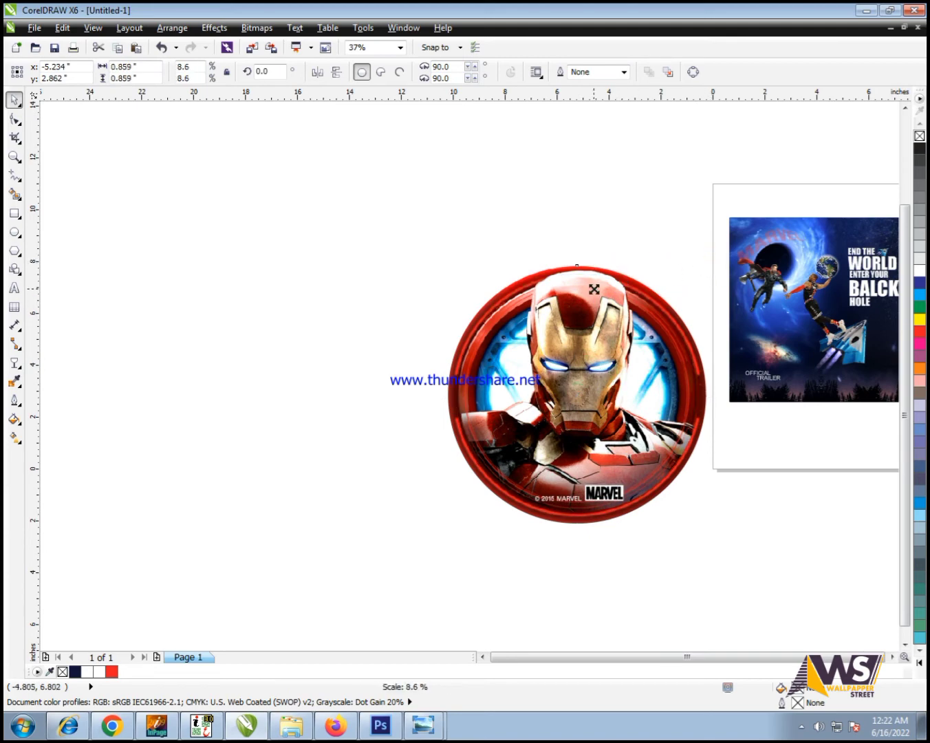
left_click_drag(595, 288, 595, 334)
left_click_drag(662, 377, 662, 377)
Convert the Iron Man badge to a 200 dpi RGB Color (24-bit) bitmap with anti-aliasing and a transparent background
key("shift+F2")
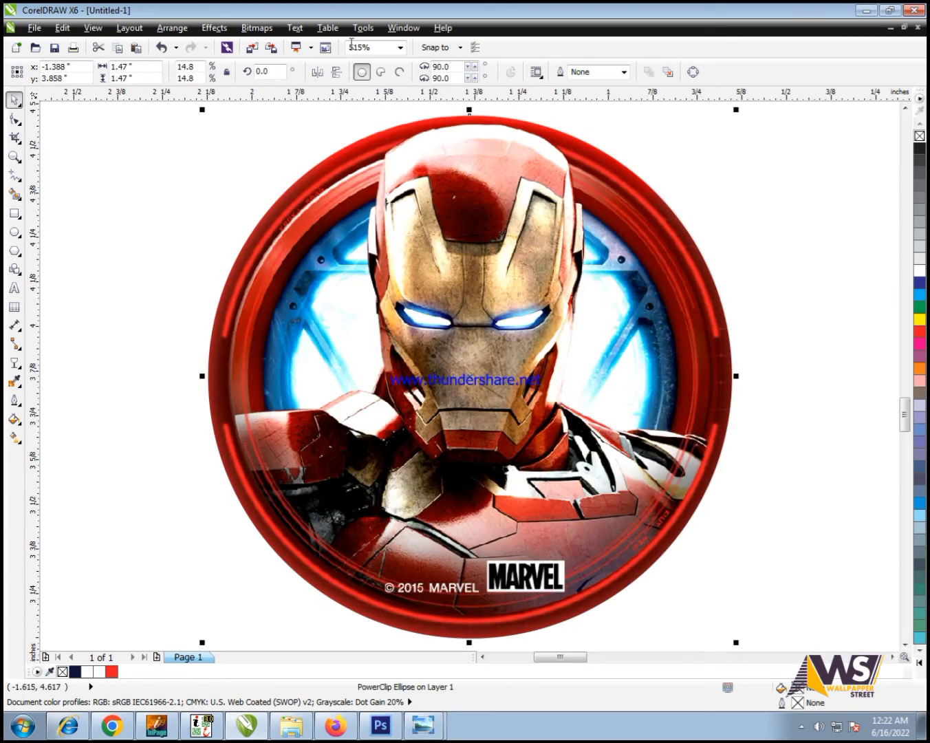
left_click(256, 28)
left_click(275, 40)
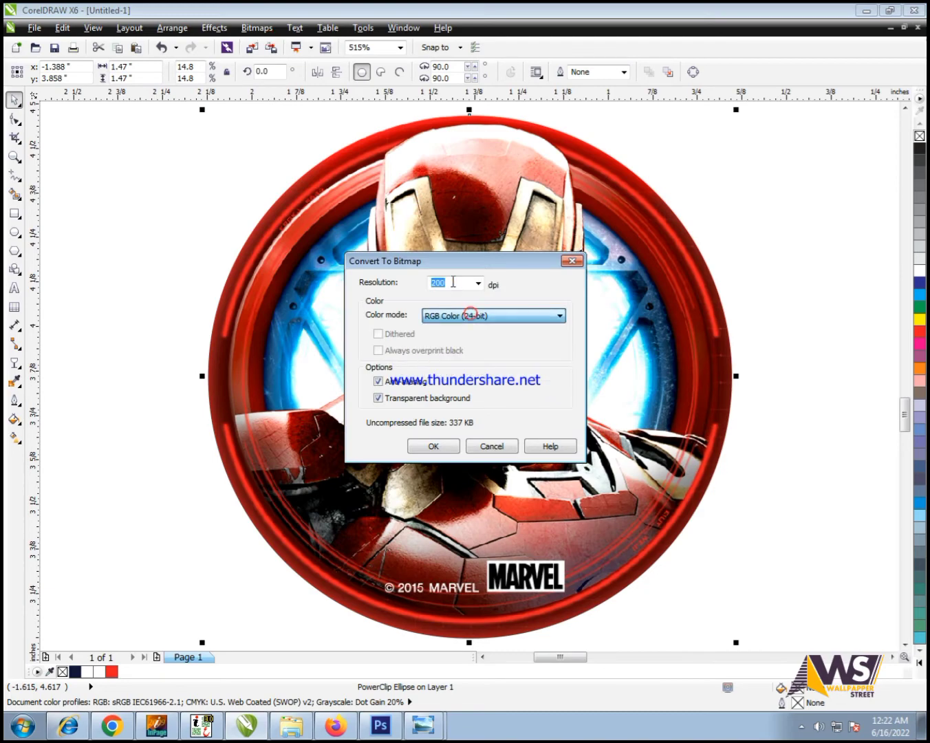
left_click(433, 446)
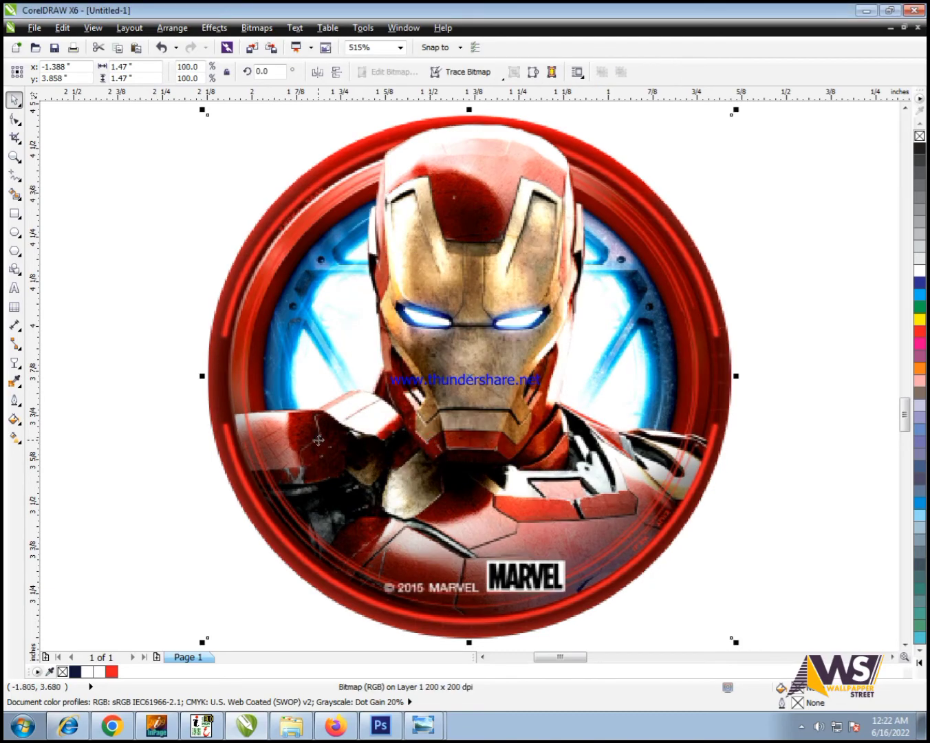
Move the Iron Man badge onto the poster over the first lines of the title text
scroll(314, 441, "down", 4)
scroll(310, 443, "down", 2)
left_click_drag(310, 444, 586, 224)
scroll(525, 397, "up", 4)
scroll(420, 403, "down", 1)
left_click(218, 375)
scroll(382, 417, "down", 1)
scroll(577, 220, "up", 2)
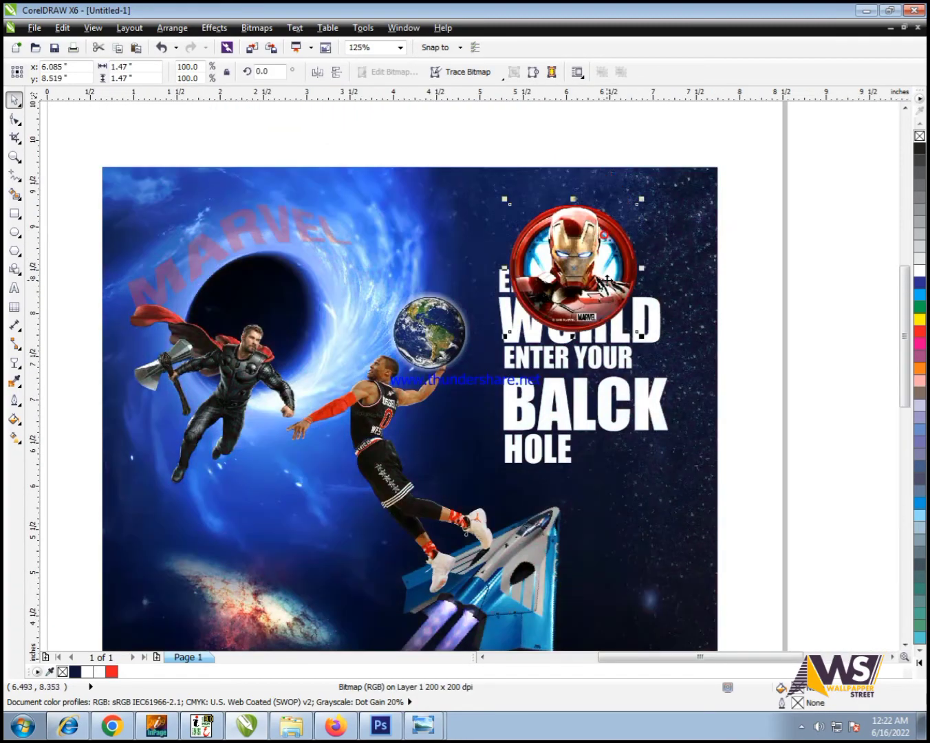
Draw a rectangle about 1.61 by 0.63 inches across the lower part of the Iron Man badge
scroll(306, 259, "up", 4)
left_click(14, 213)
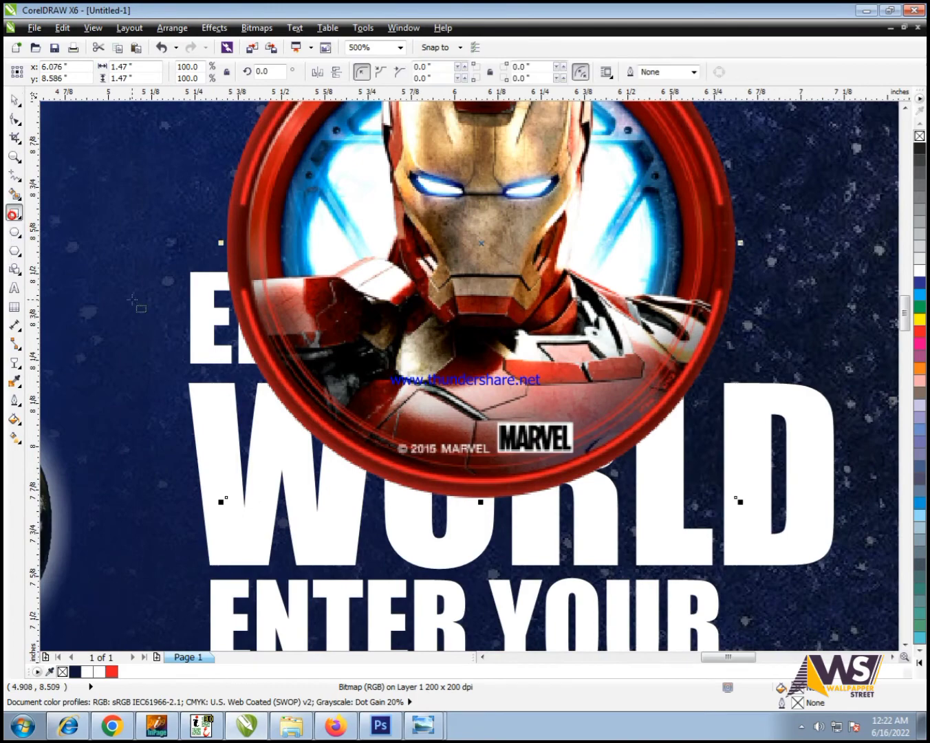
left_click_drag(214, 284, 771, 502)
key("space")
left_click_drag(574, 175, 575, 214)
key("ctrl+z")
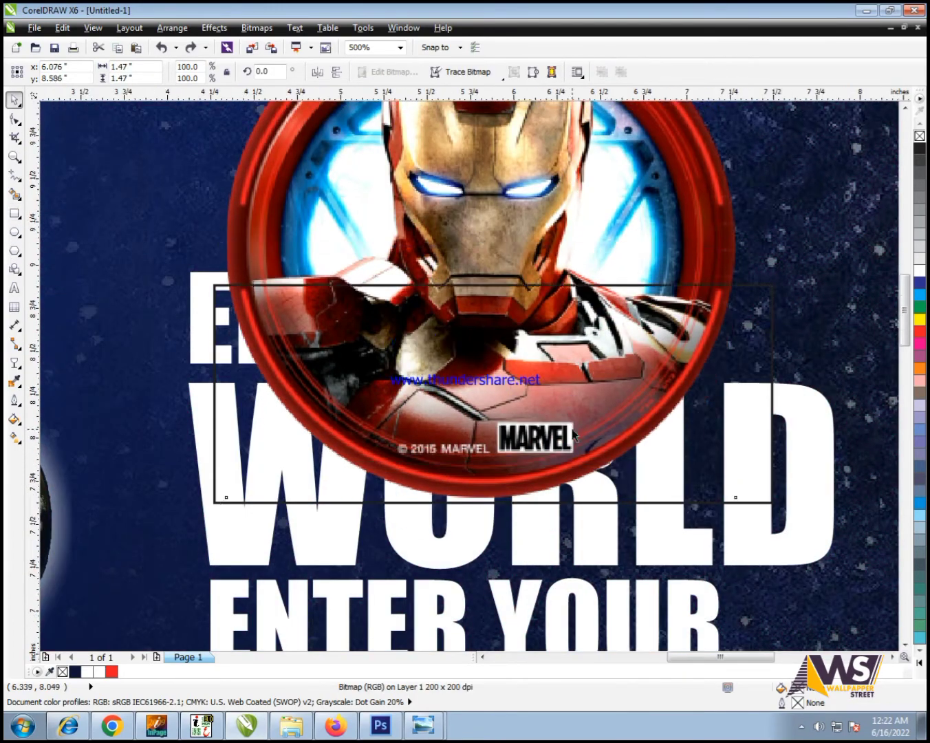
Move the Iron Man badge higher over the title and nudge the rectangle up across its lower part
scroll(571, 429, "down", 1)
left_click_drag(566, 299, 565, 263)
left_click(557, 360)
left_click(628, 365)
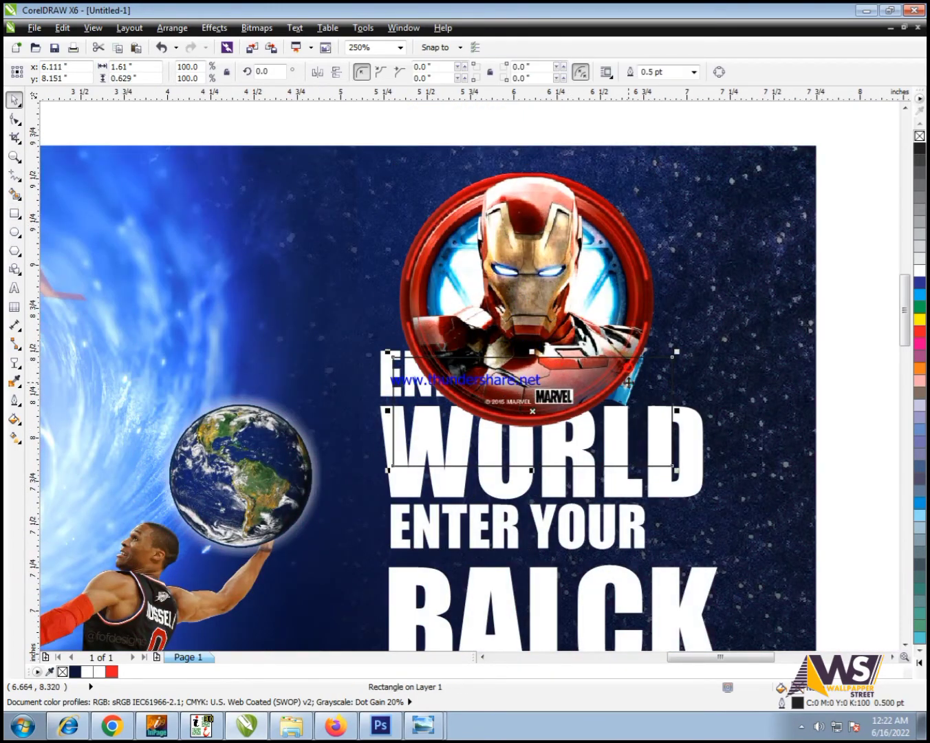
key("Up")
left_click(684, 344, "shift")
scroll(685, 328, "down", 3)
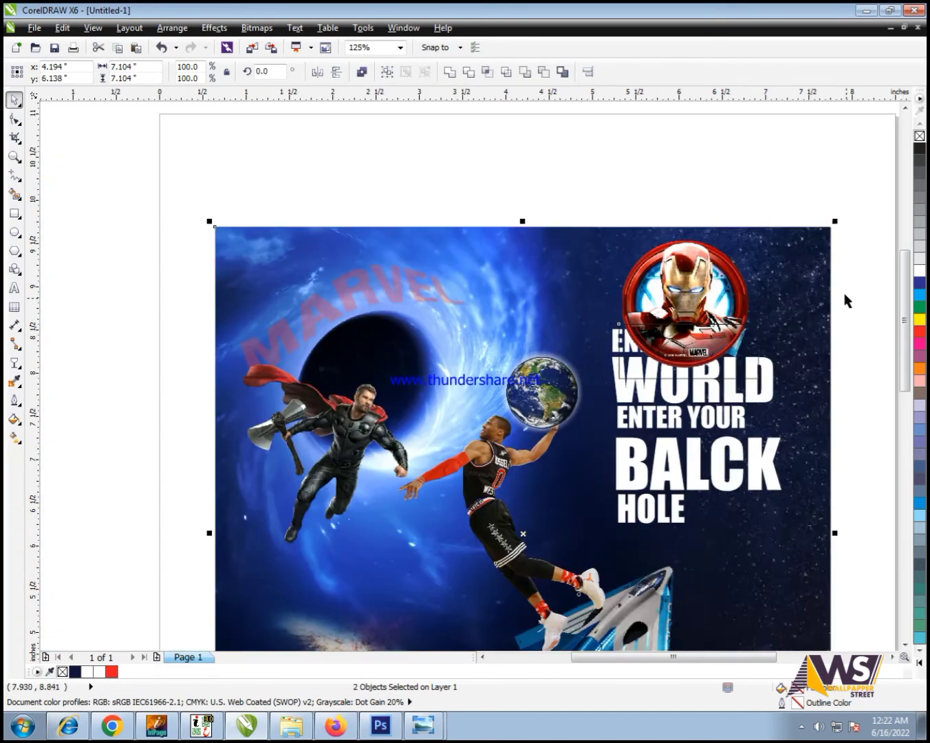
left_click(706, 172)
left_click(704, 281)
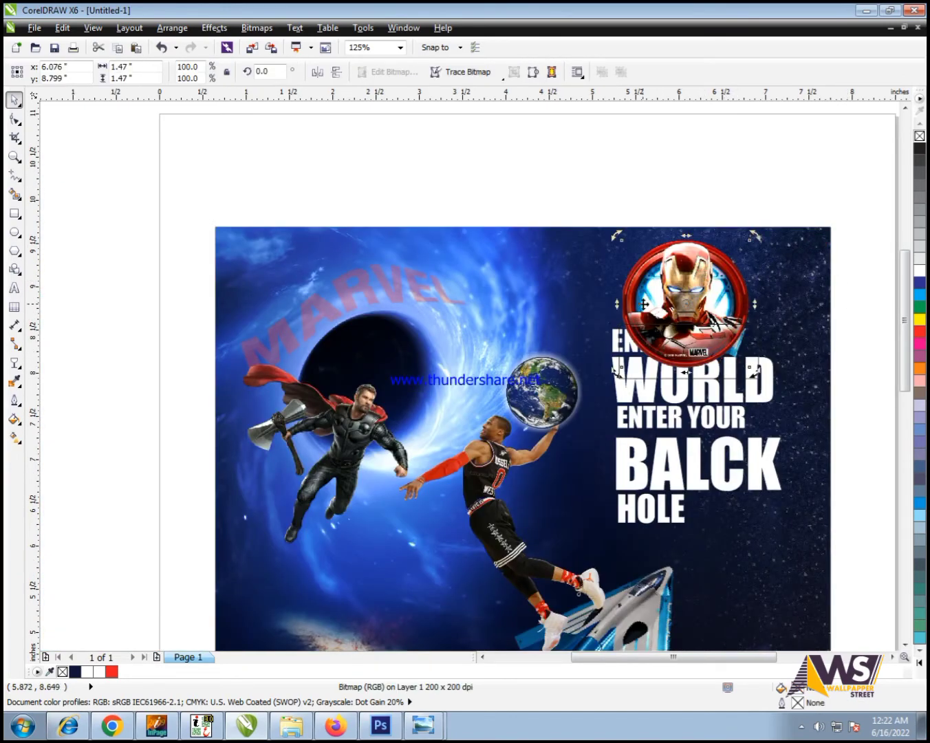
Try the Iron Man badge lower on the poster near the spaceship, then undo the moves
scroll(774, 288, "down", 2)
left_click_drag(684, 347, 542, 442)
key("ctrl+z")
left_click(770, 279)
left_click_drag(634, 315, 561, 482)
key("ctrl+z")
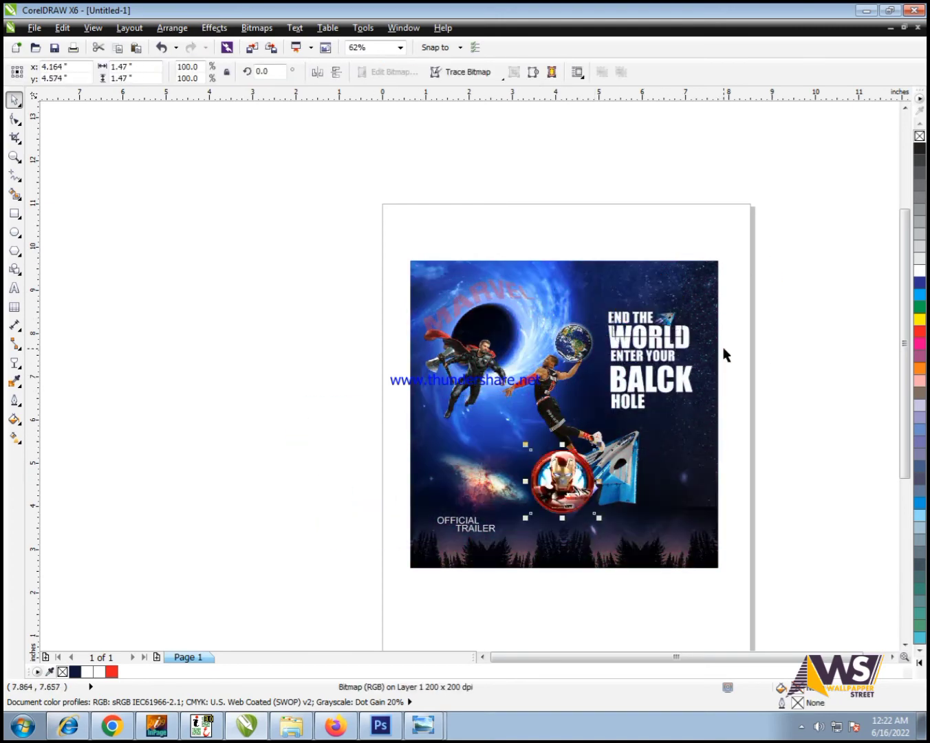
key("ctrl+z")
Raise the Iron Man badge slightly and trim away its lower part with the rectangle
left_click(755, 334)
scroll(756, 330, "up", 1)
left_click(583, 369)
left_click(524, 246)
scroll(524, 246, "up", 2)
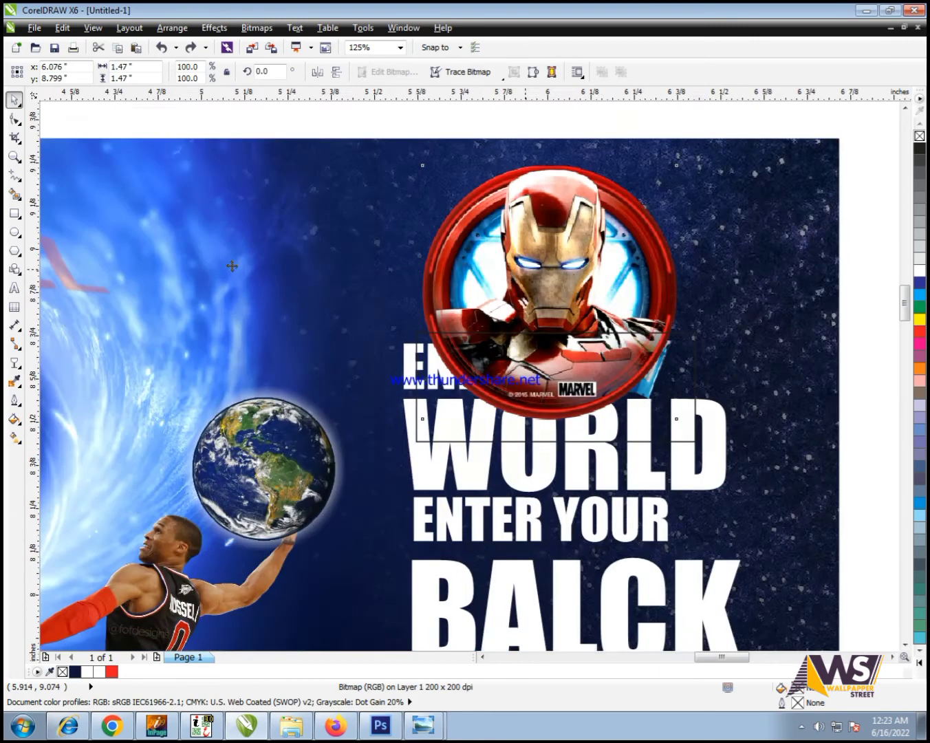
left_click_drag(525, 301, 525, 269)
left_click(492, 468)
left_click(565, 320, "shift")
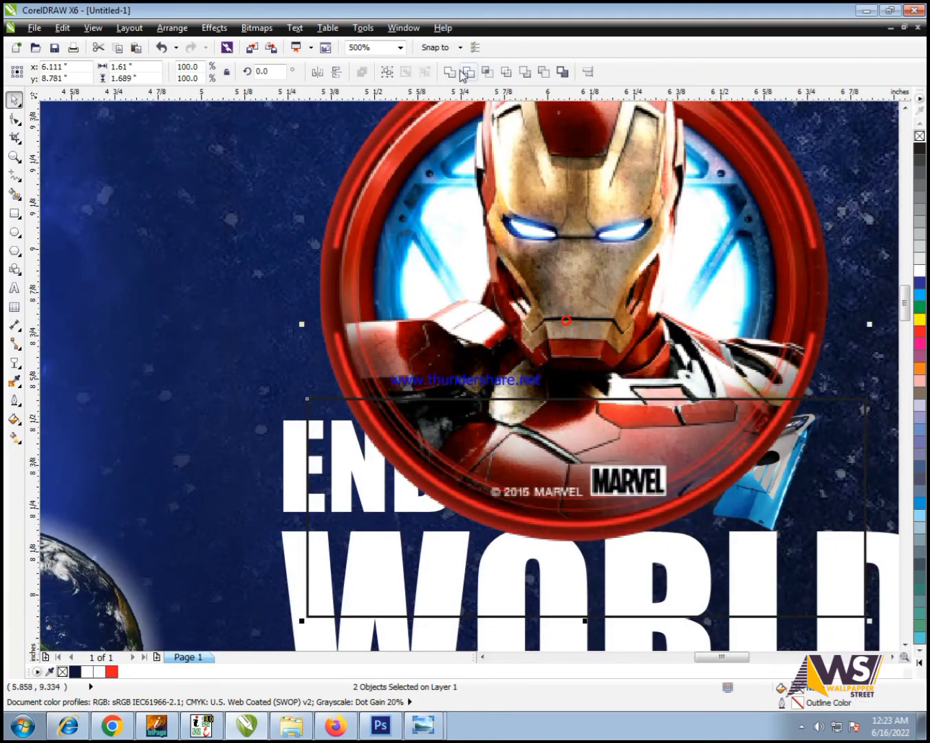
left_click(469, 71)
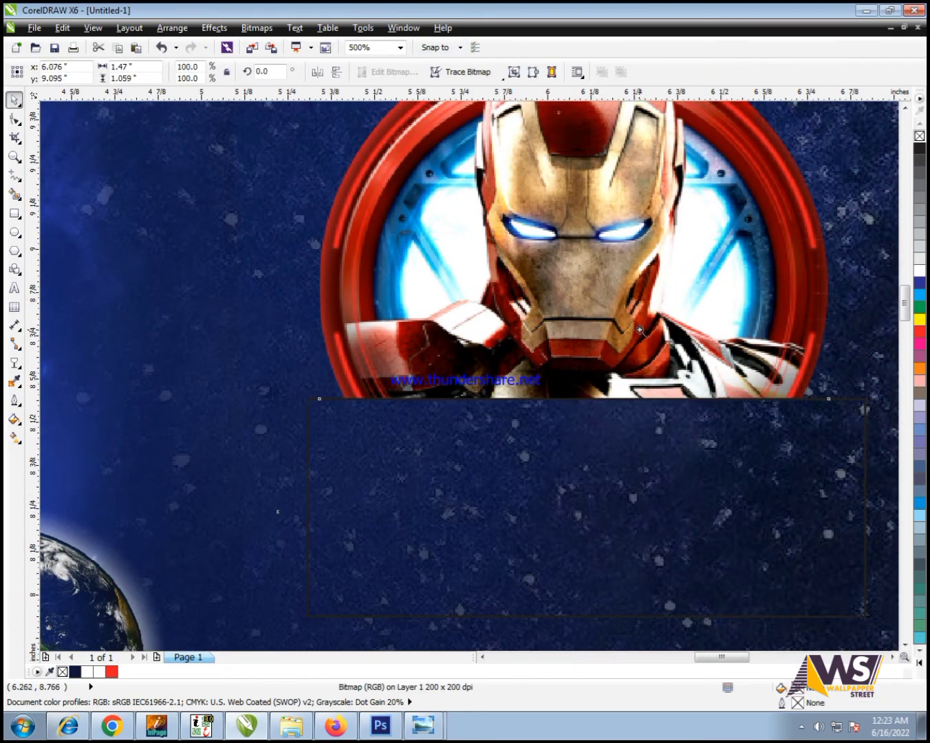
Delete the leftover trimming rectangle over the title text
key("z")
key("ctrl+z")
left_click(655, 452)
scroll(634, 415, "down", 2)
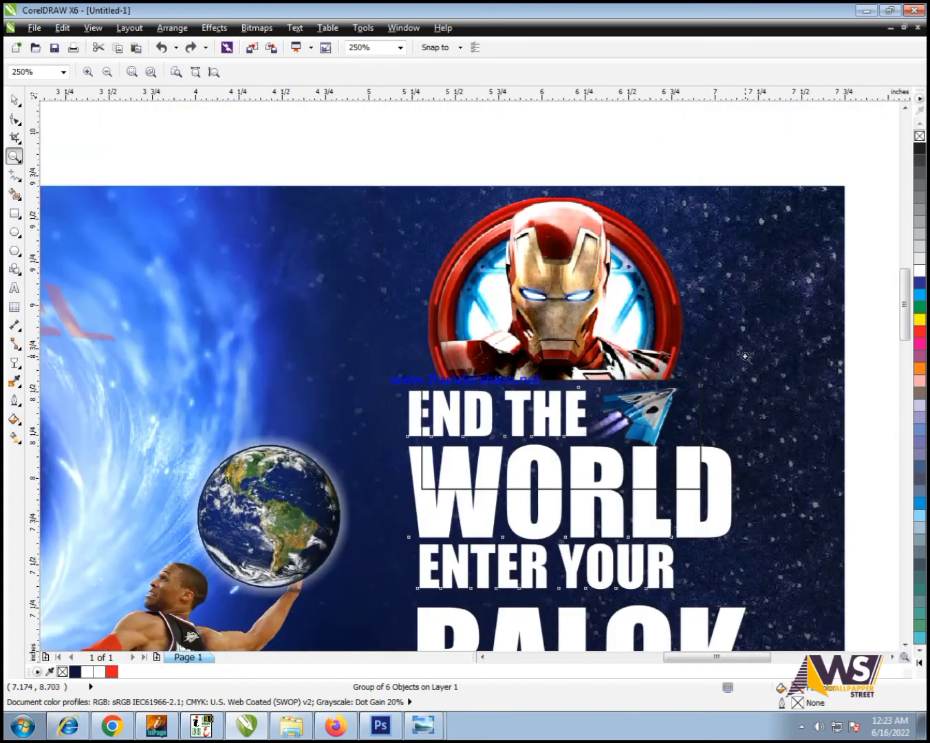
left_click(741, 353)
left_click(664, 410)
key("space")
scroll(646, 444, "down", 2)
left_click(650, 435)
left_click(453, 473)
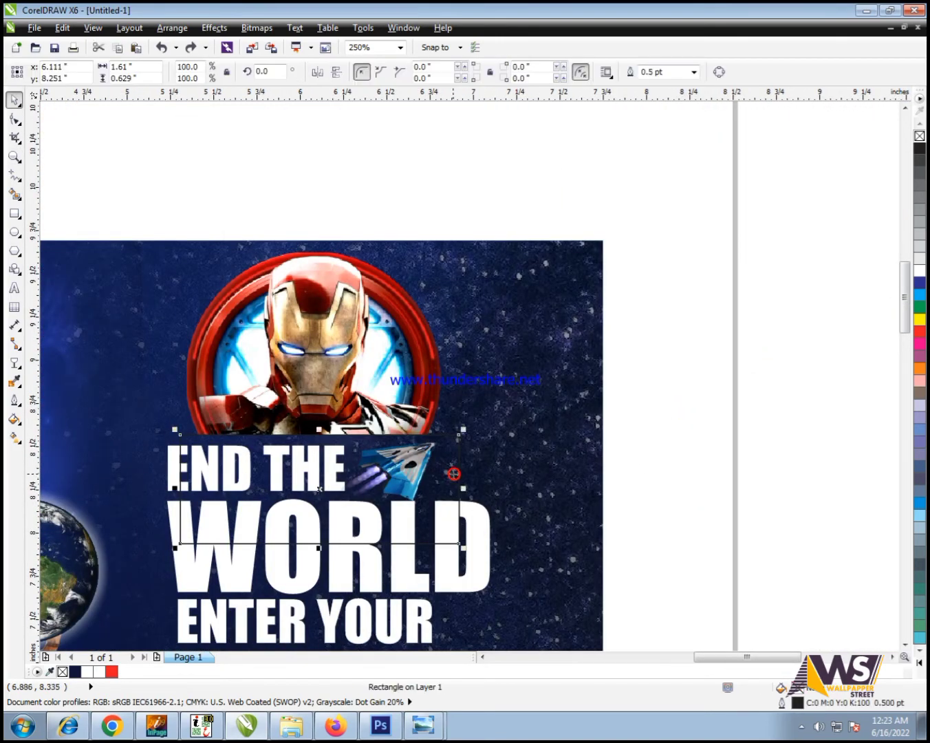
key("Delete")
Shrink the trimmed Iron Man badge to about 1.02 by 0.74 inches and shift it left above END THE
left_click(365, 330)
left_click_drag(446, 246, 366, 304)
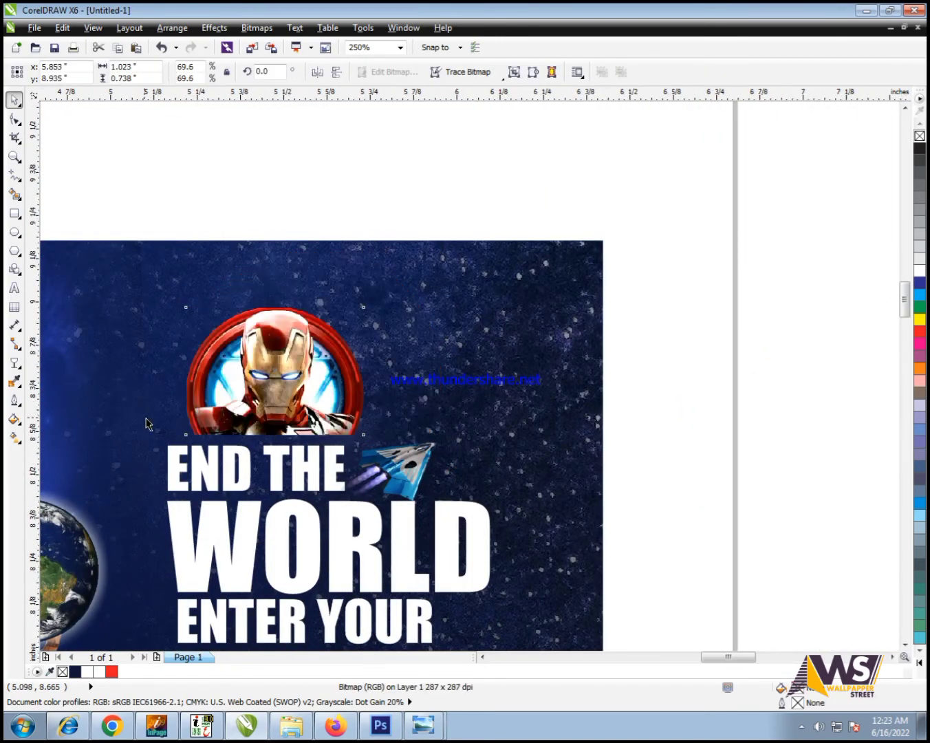
scroll(200, 430, "up", 2)
scroll(223, 444, "up", 6)
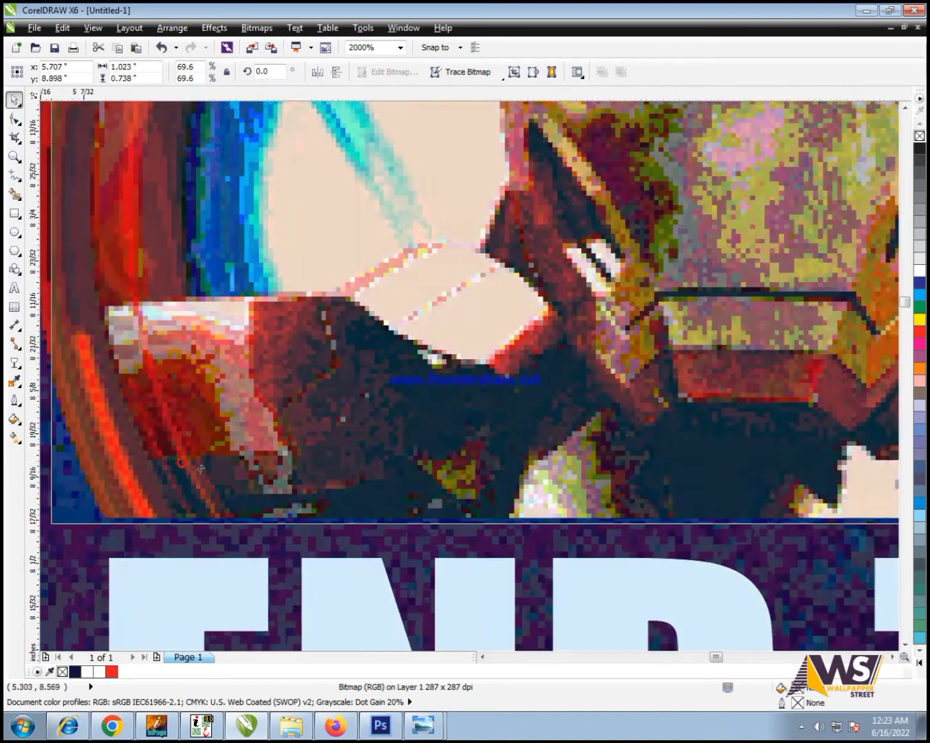
Enlarge the Iron Man badge slightly above the END THE title line
scroll(548, 354, "down", 2)
scroll(548, 354, "down", 6)
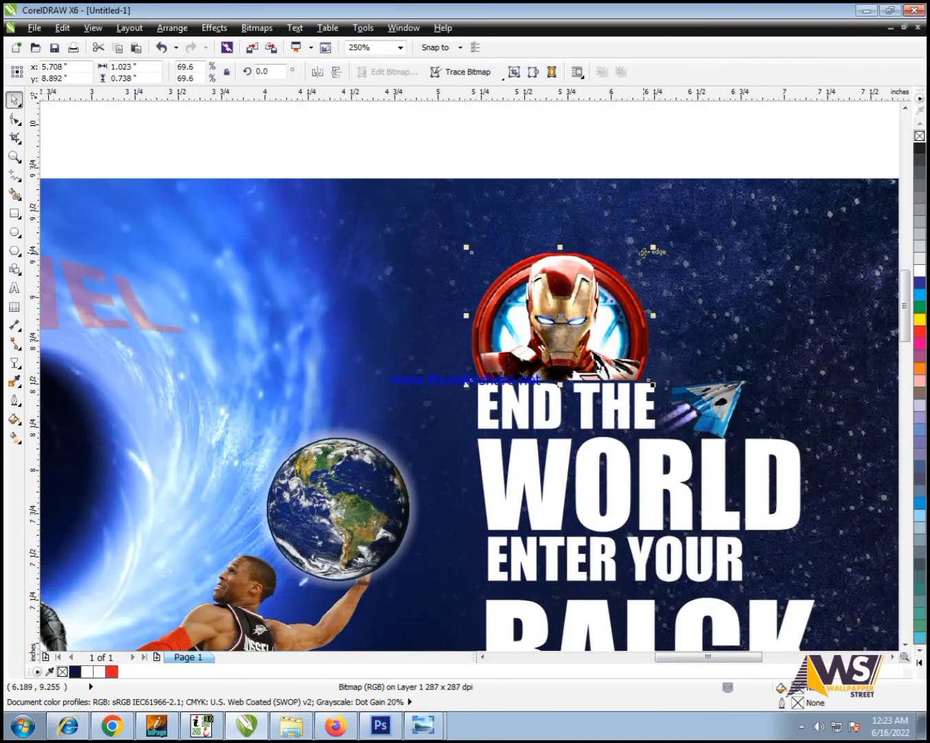
left_click_drag(652, 246, 657, 241)
Examine the overall composition of the whole poster on the page
scroll(639, 208, "down", 2)
left_click_drag(522, 155, 780, 533)
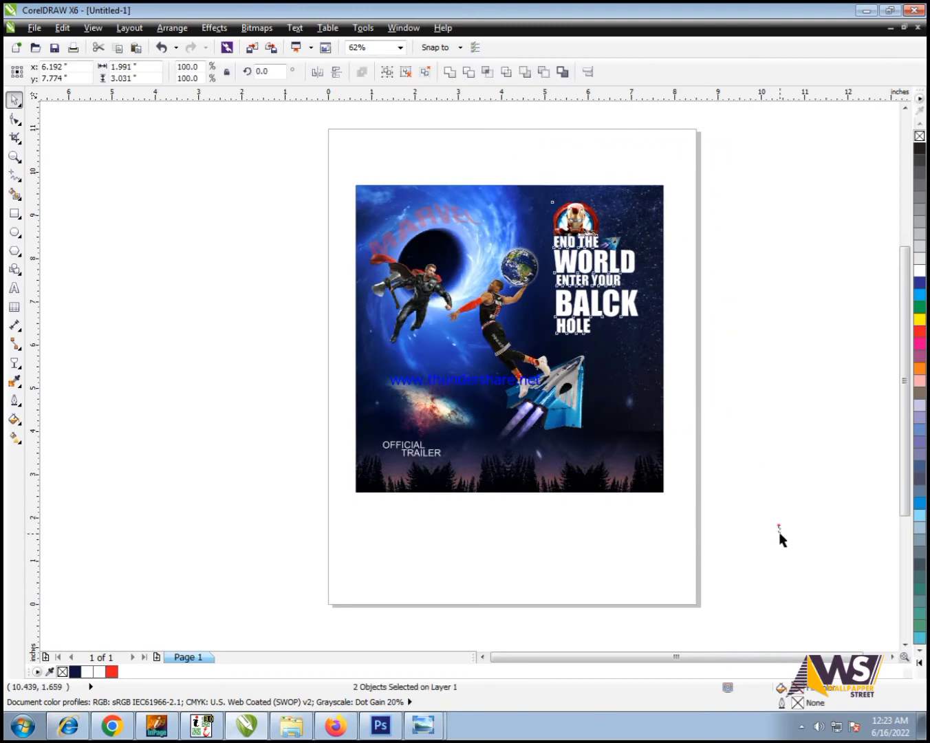
left_click_drag(781, 602, 156, 170)
key("shift+F2")
left_click(172, 472)
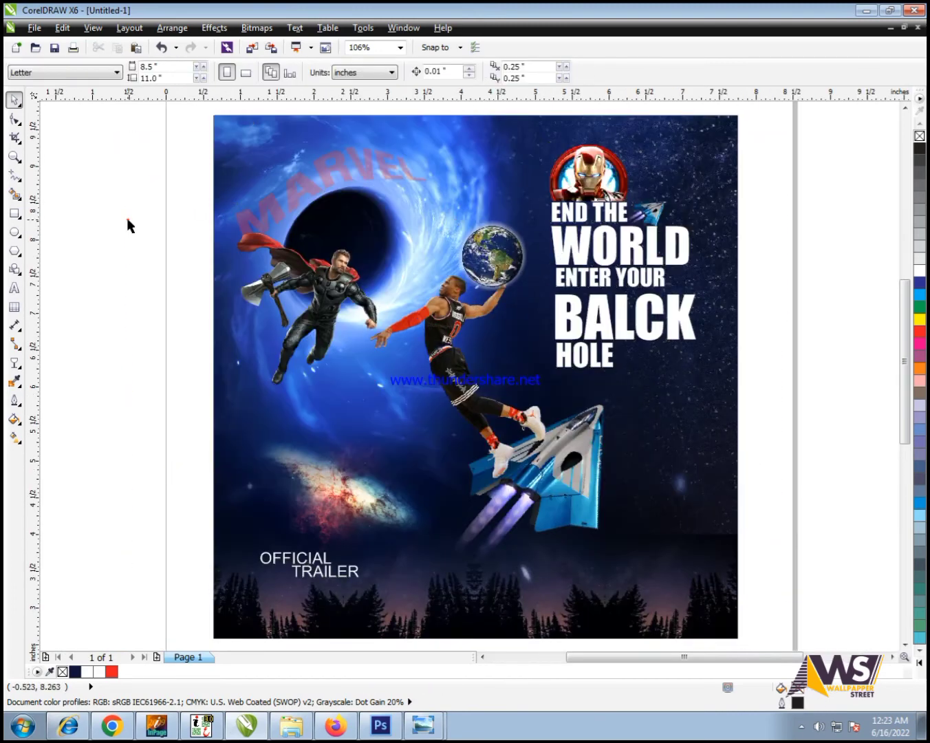
left_click(242, 336)
left_click(168, 332)
scroll(168, 332, "down", 2)
left_click_drag(214, 222, 650, 549)
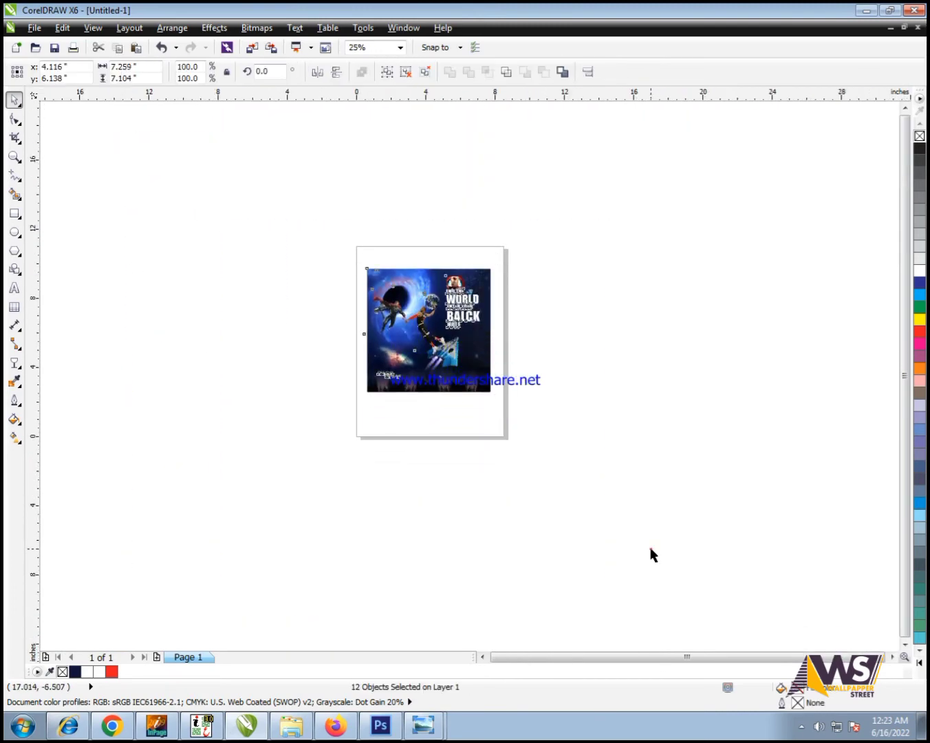
left_click(346, 447)
scroll(346, 448, "up", 3)
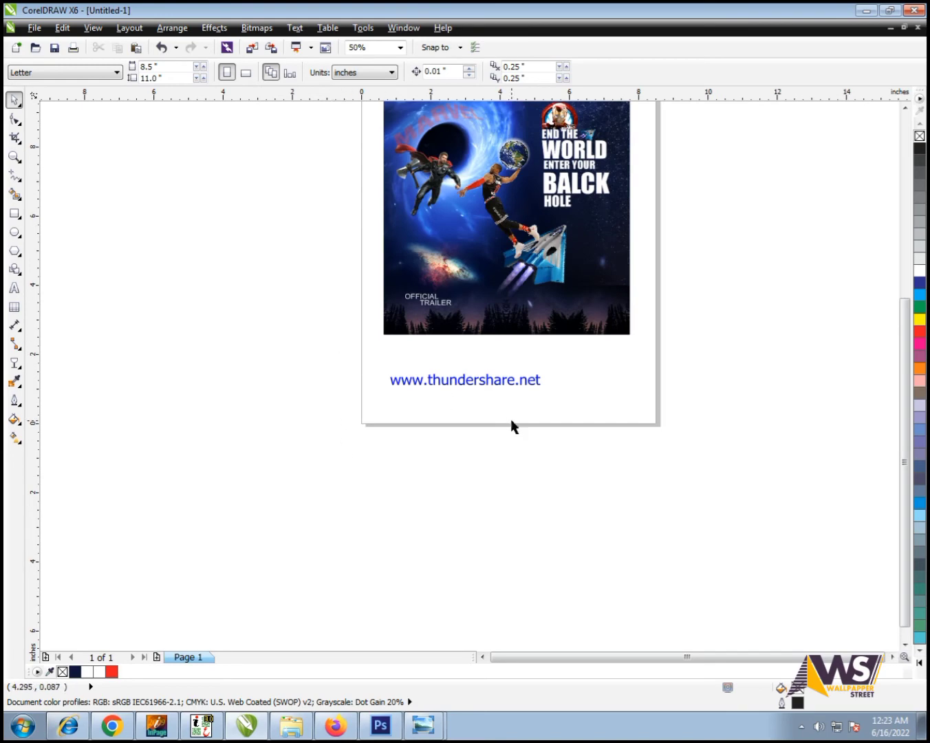
Save the drawing as a CDR file named Movie in the CDR Filess folder
key("ctrl+s")
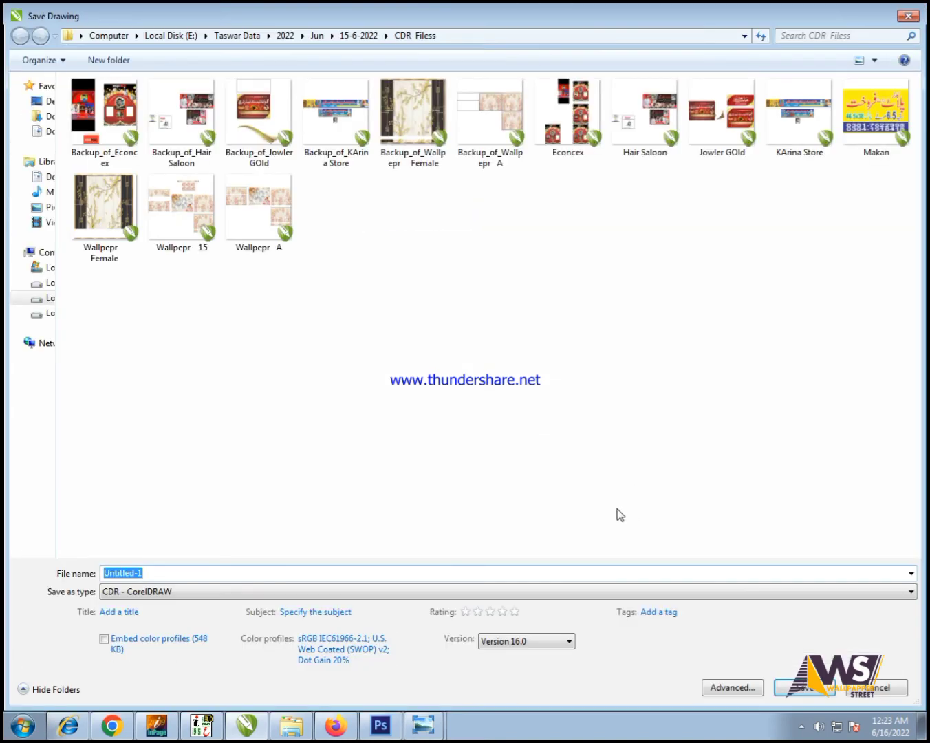
type("Movie")
key("Return")
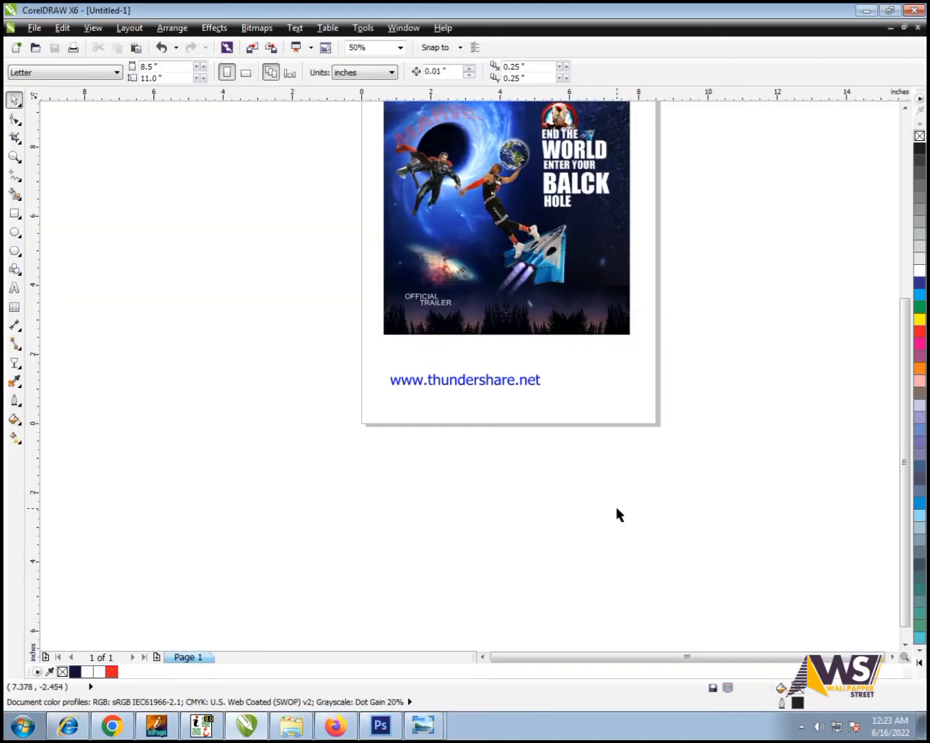
Enlarge the OFFICIAL TRAILER text with TRAILER indented further, and group the two lines
left_click_drag(352, 42, 344, 51)
key("F4")
left_click(92, 471)
left_click_drag(118, 490, 410, 590)
left_click(195, 582)
left_click(316, 581)
key("ctrl+g")
left_click(830, 490)
Shrink the large spaceship under the basketball player to about 2.79 by 2.16 inches around its centre
left_click(619, 472)
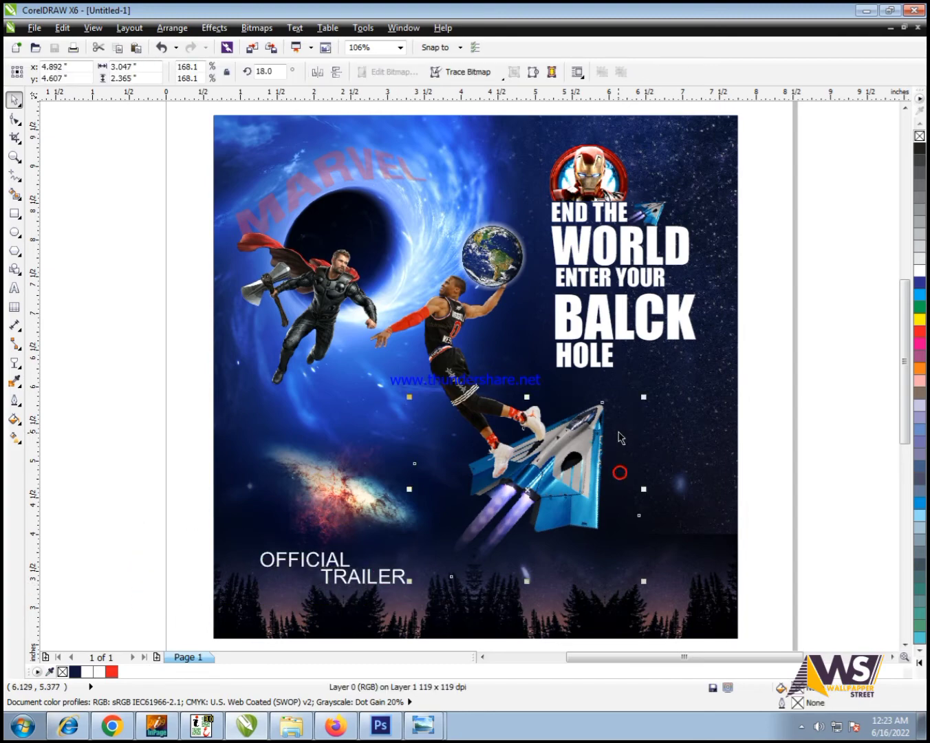
left_click_drag(641, 398, 634, 401)
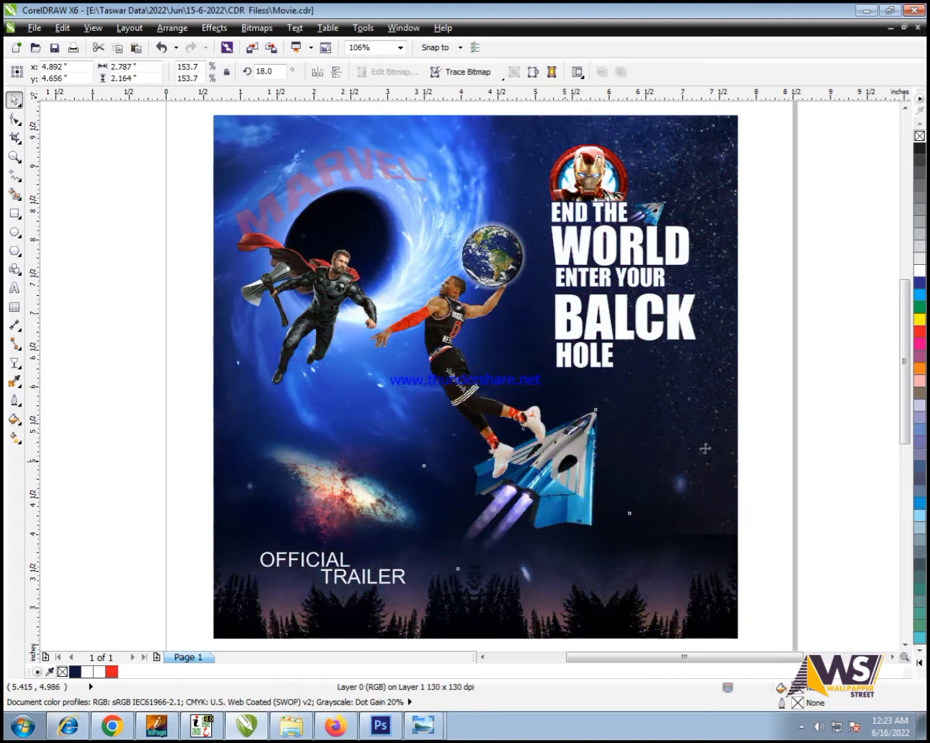
left_click(774, 425)
Switch to Chrome and search Google Images for capton america in place of the Iron Man search
left_click(135, 724)
key("alt+Tab")
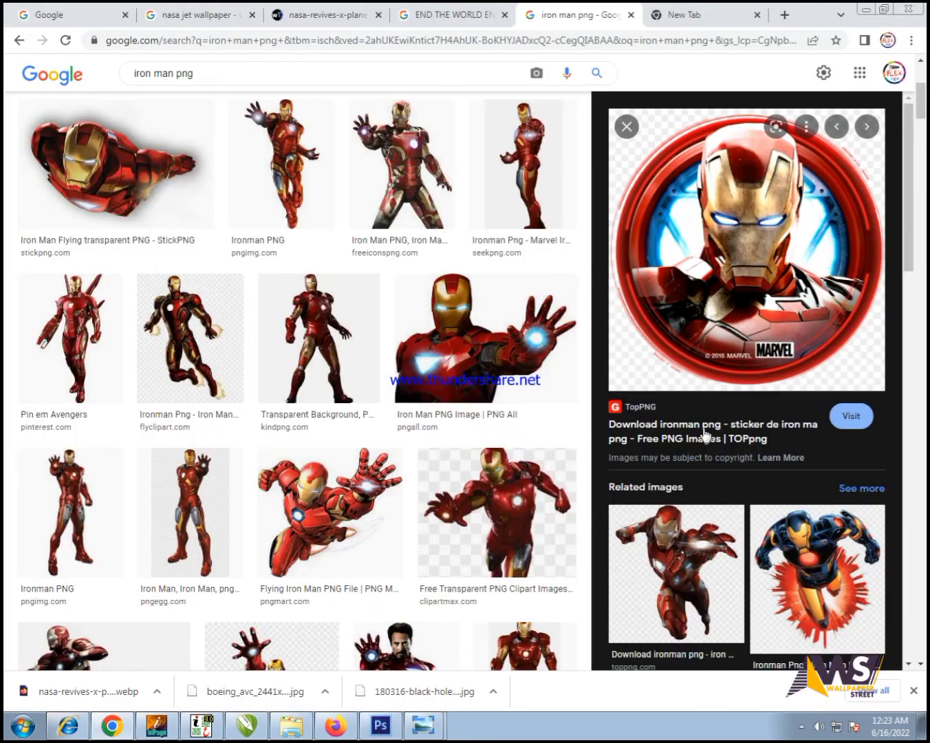
scroll(708, 435, "down", 4)
scroll(714, 412, "down", 5)
scroll(440, 399, "down", 15)
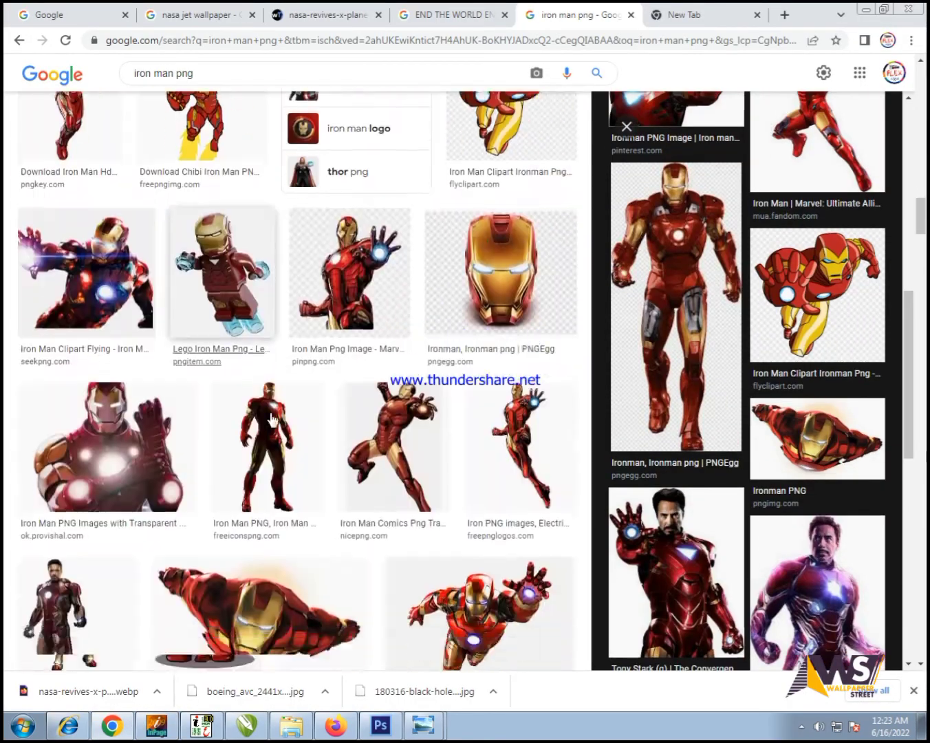
scroll(288, 427, "down", 10)
left_click_drag(242, 75, 5, 99)
key("BackSpace")
type("c")
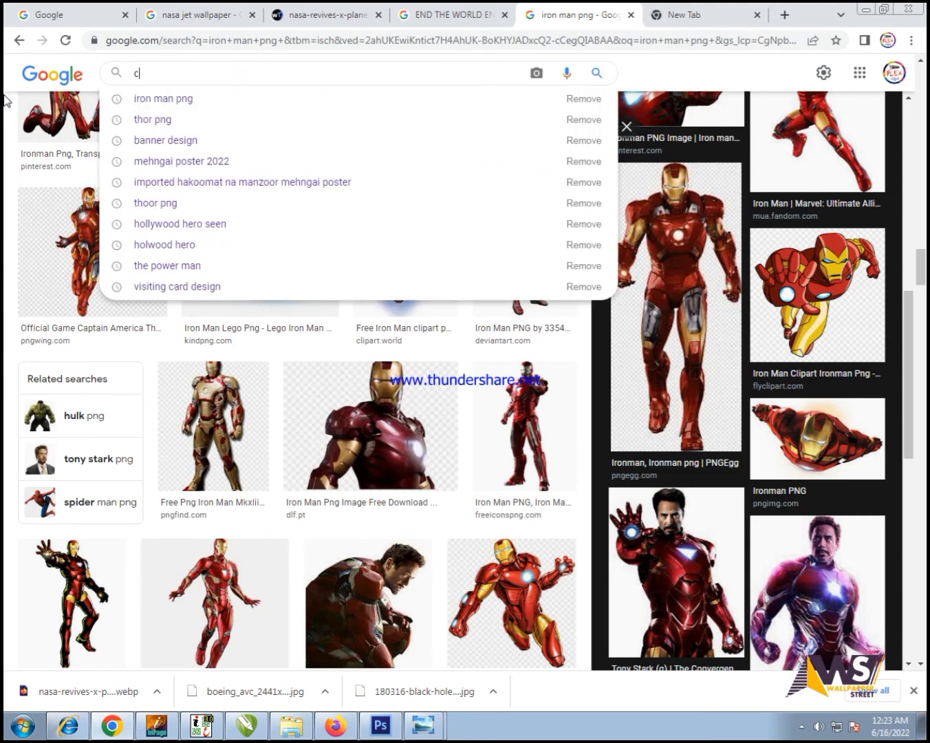
type("apton")
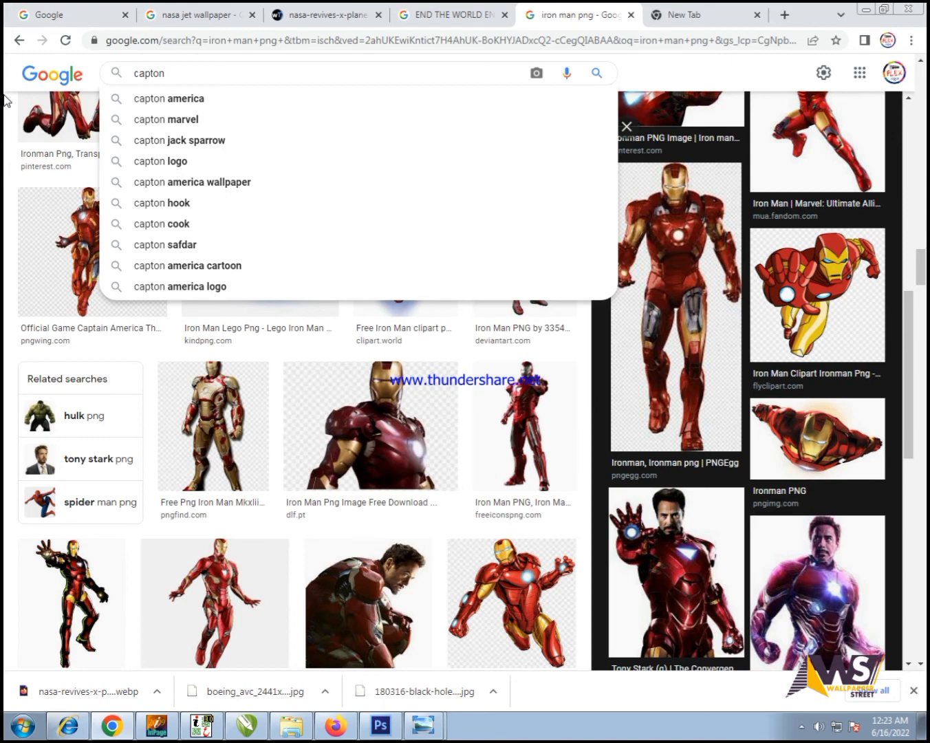
key("Down")
key("Return")
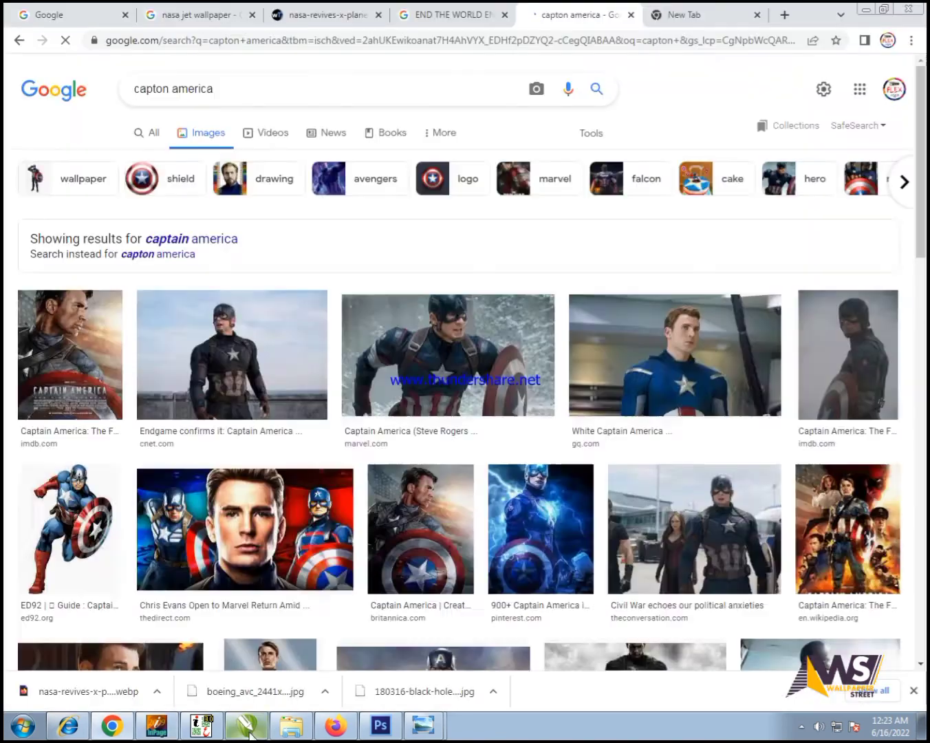
Examine the Captain America image results, previewing the First Avenger poster and the blue lightning picture
left_click(249, 733)
left_click(249, 732)
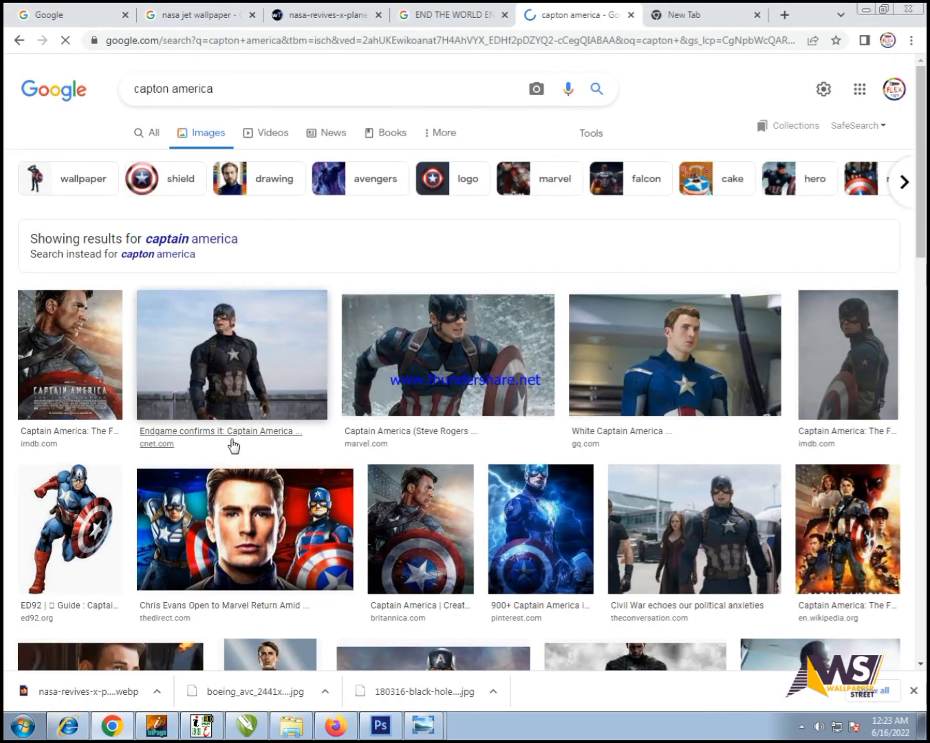
scroll(301, 455, "down", 6)
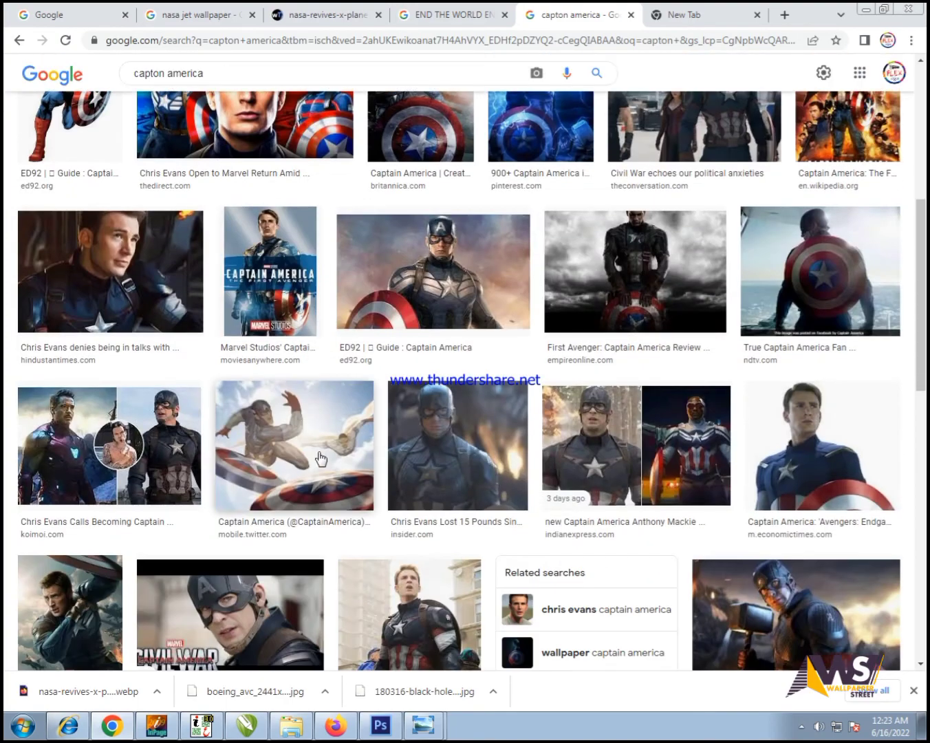
scroll(320, 459, "up", 6)
left_click(849, 405)
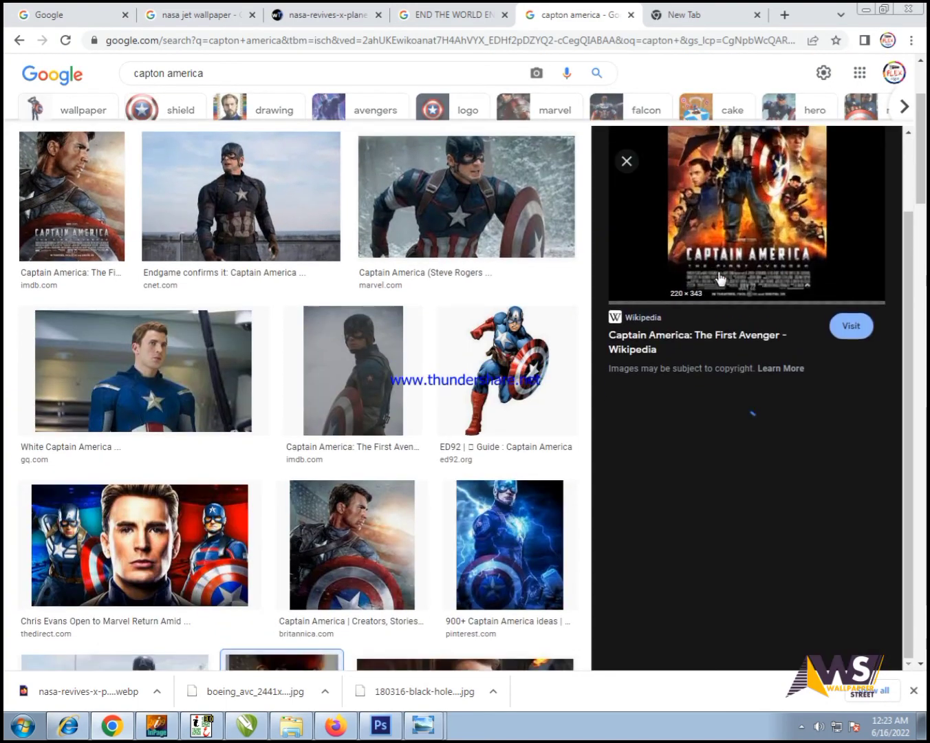
scroll(719, 277, "down", 3)
left_click(624, 153)
left_click(538, 146)
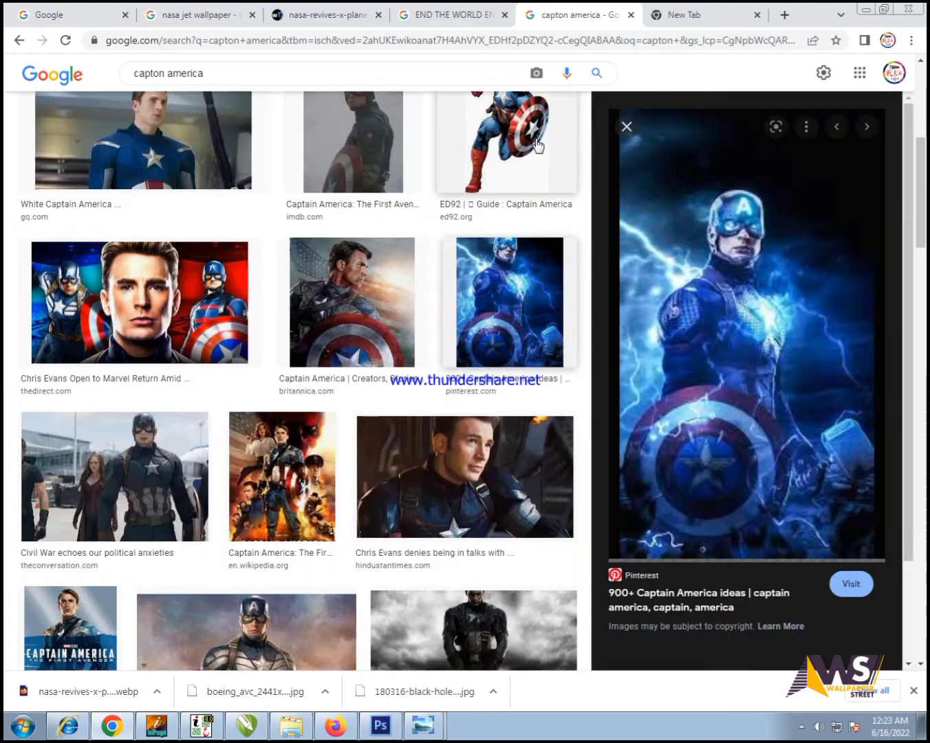
key("alt+Tab")
key("alt+Tab")
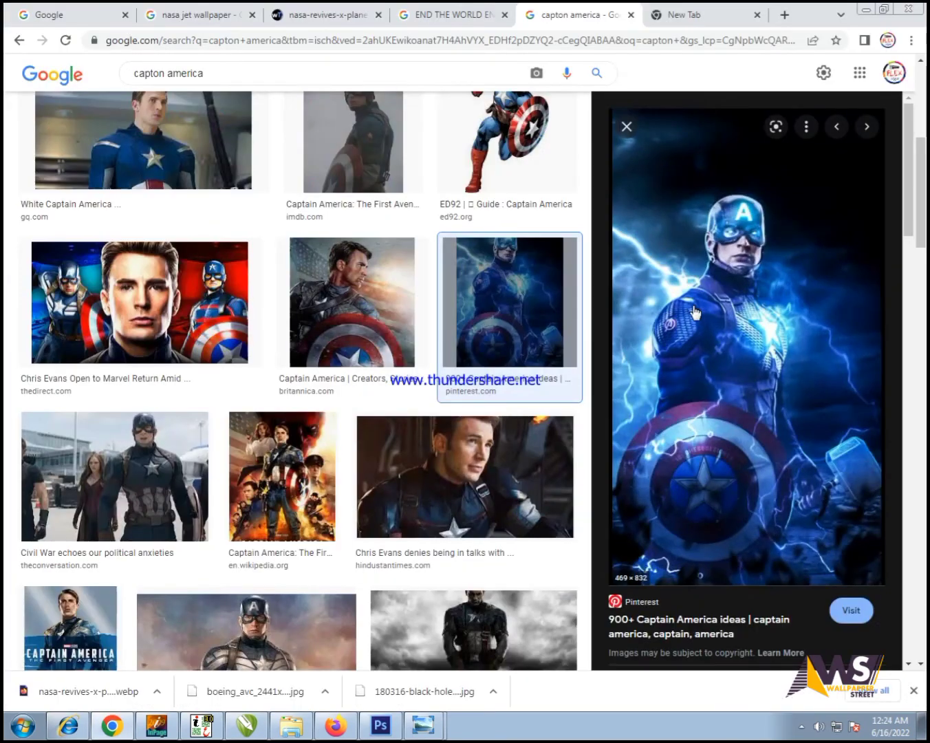
key("alt+Tab")
key("alt+Tab")
scroll(691, 310, "down", 10)
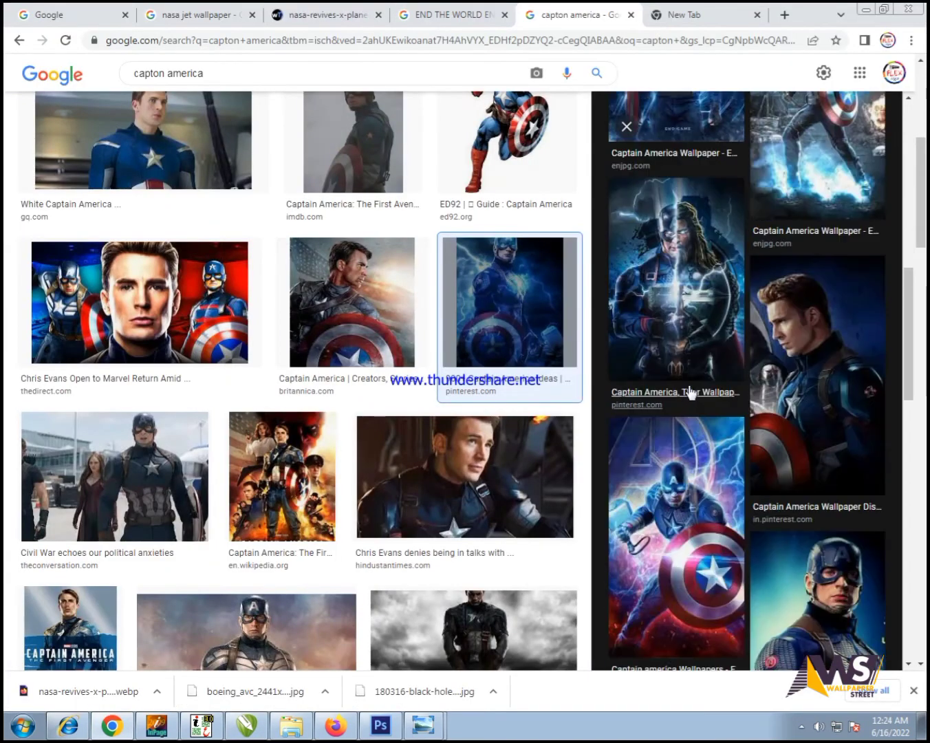
Preview the split-face Captain America and Thor wallpaper from Pinterest and compare it with its related images
left_click(681, 258)
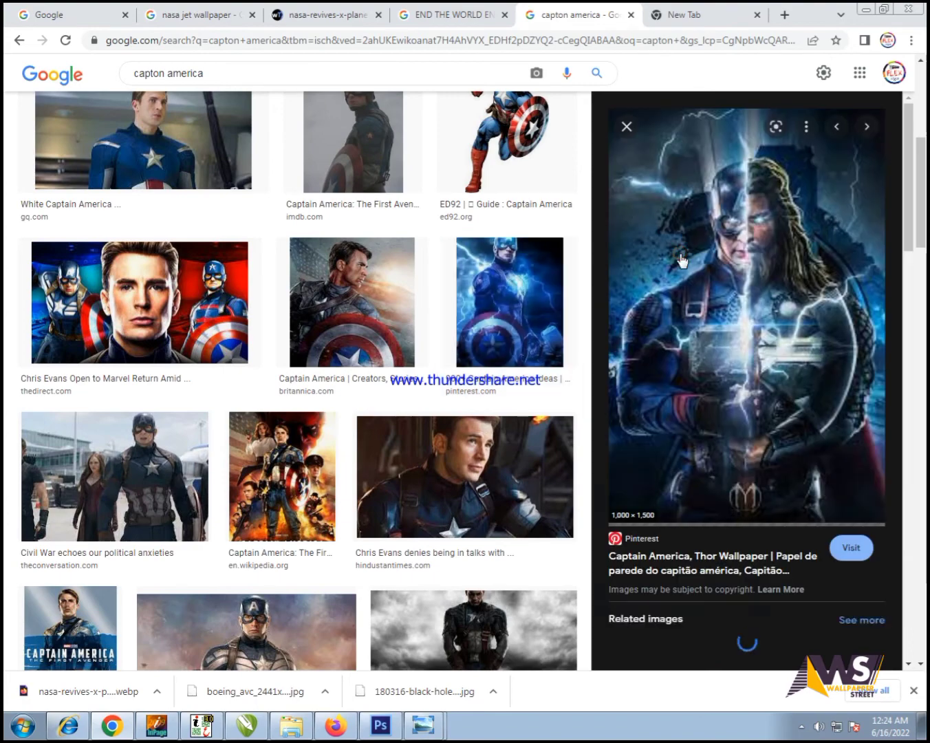
key("alt+Tab")
key("alt+Tab")
scroll(708, 288, "down", 10)
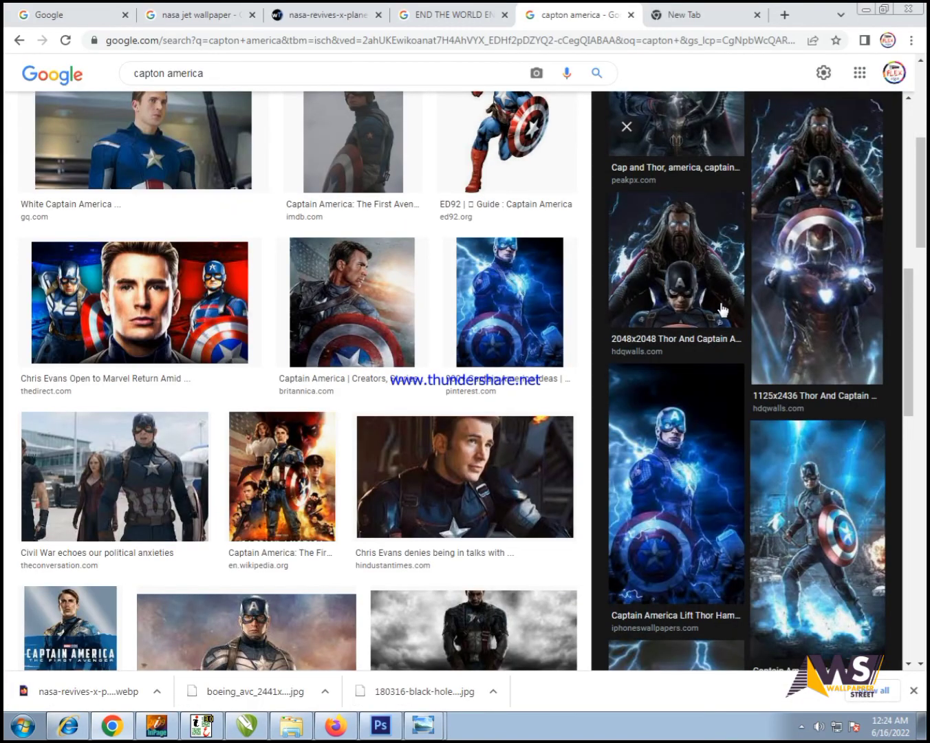
scroll(722, 309, "down", 6)
scroll(311, 300, "down", 11)
scroll(717, 358, "up", 4)
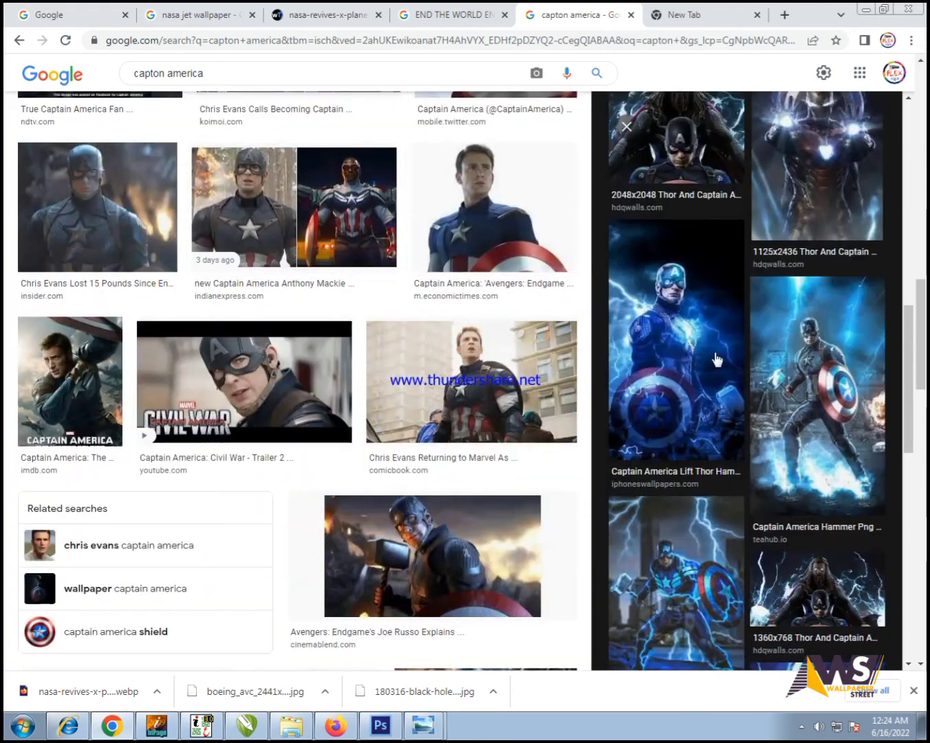
scroll(716, 359, "up", 8)
Open the full-size Captain America and Thor wallpaper in a new browser tab and save it to the desktop
right_click(713, 282)
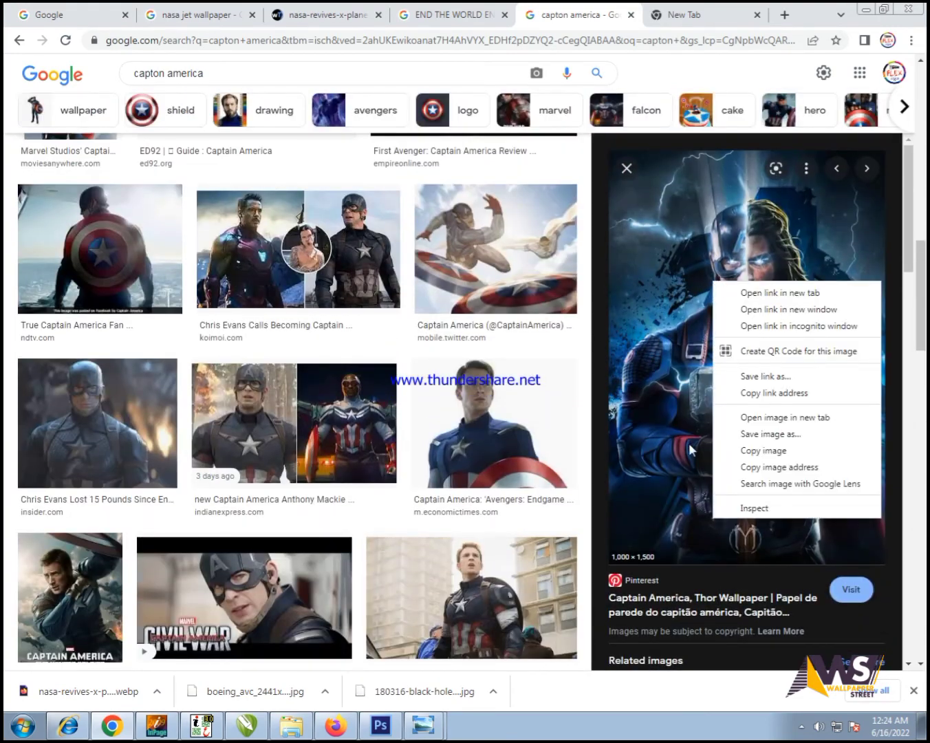
left_click(733, 418)
left_click(597, 15)
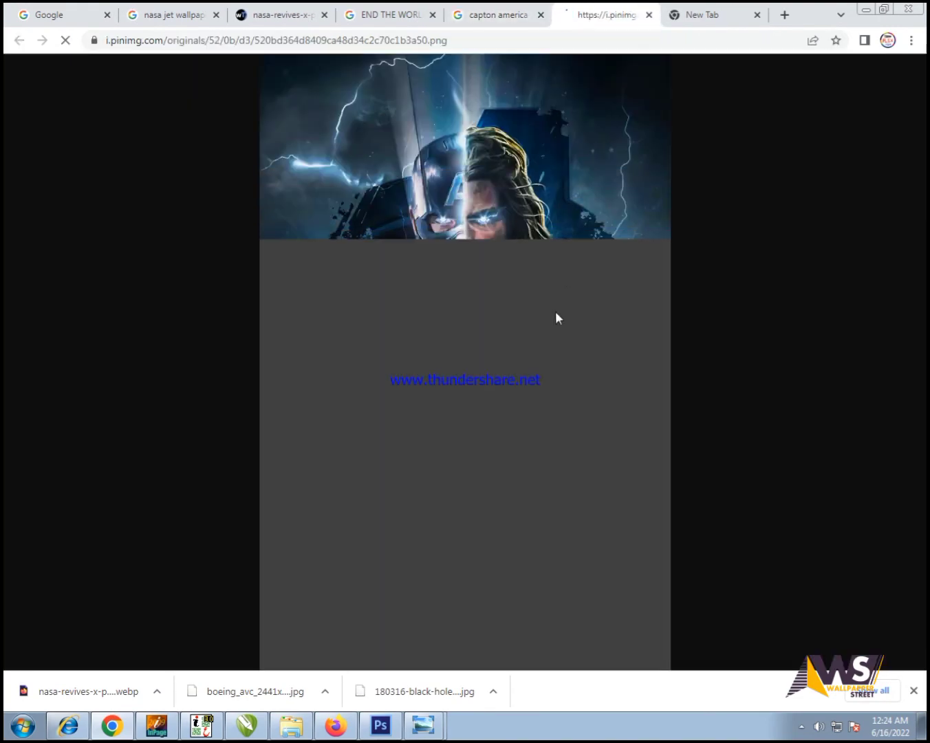
left_click(450, 193)
right_click(456, 194)
left_click(340, 294)
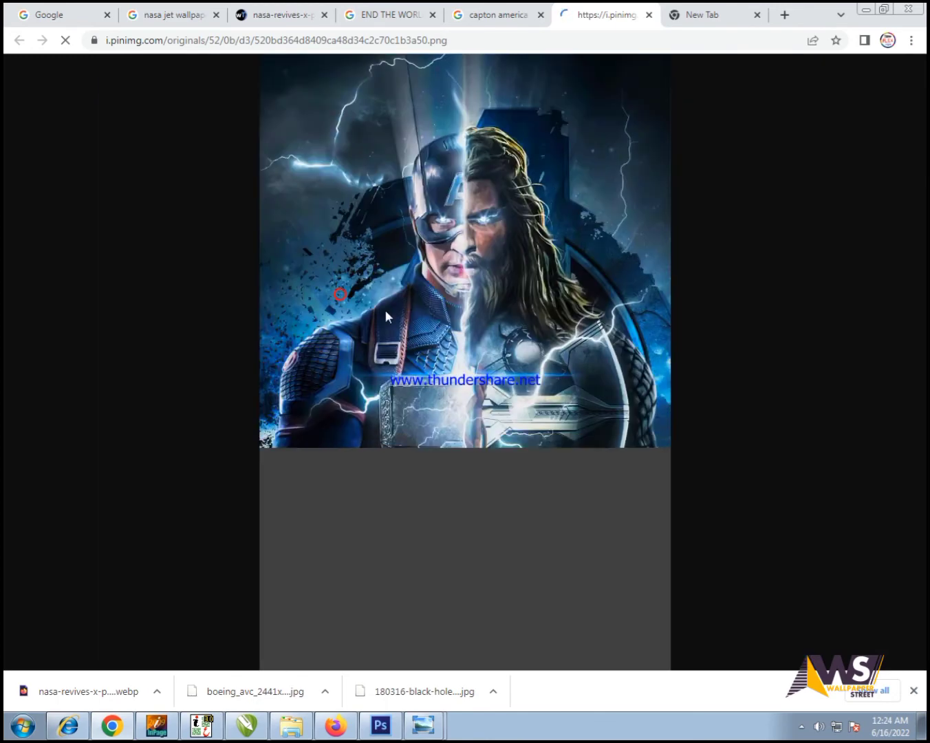
right_click(416, 369)
left_click(427, 393)
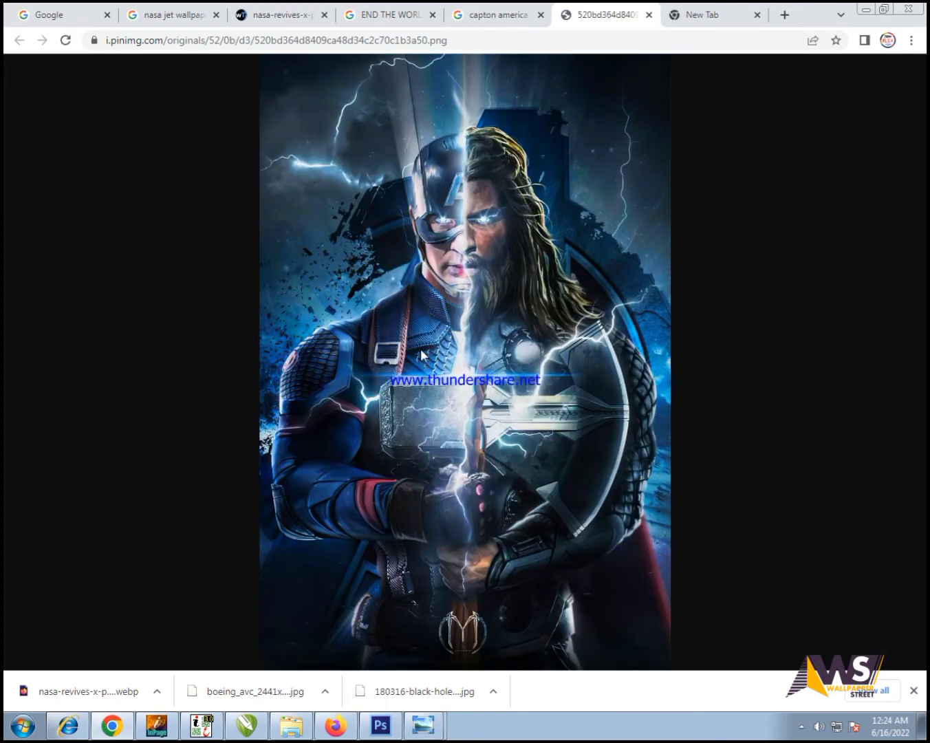
key("Return")
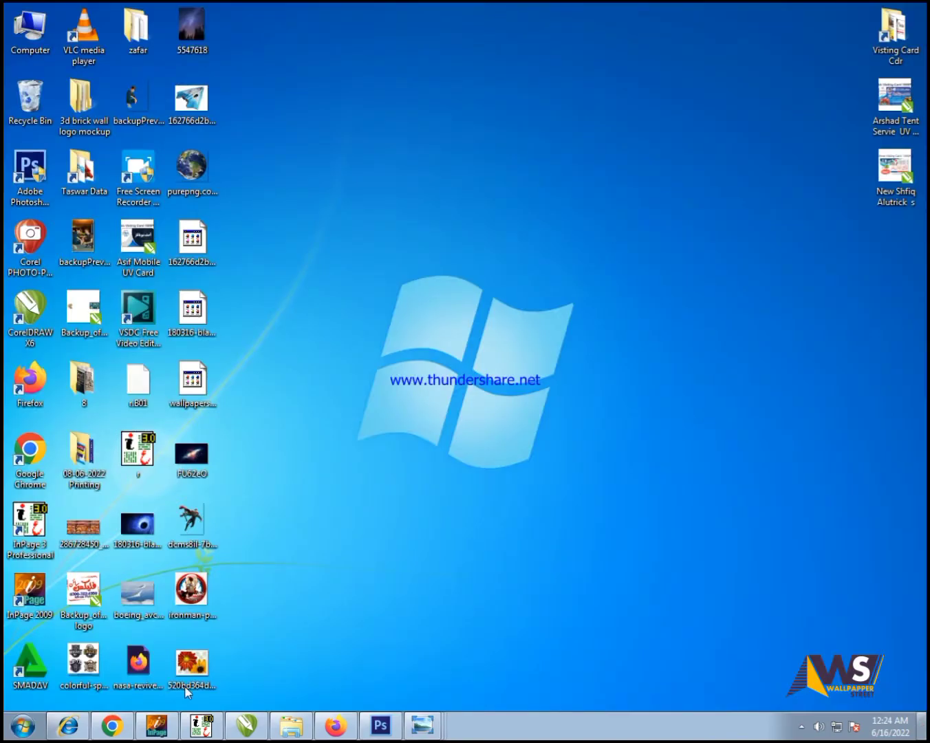
Bring the saved wallpaper from the desktop into CorelDRAW and place it just below the poster at about 1.47 by 2.21 inches
left_click_drag(185, 685, 295, 680)
left_click(240, 726)
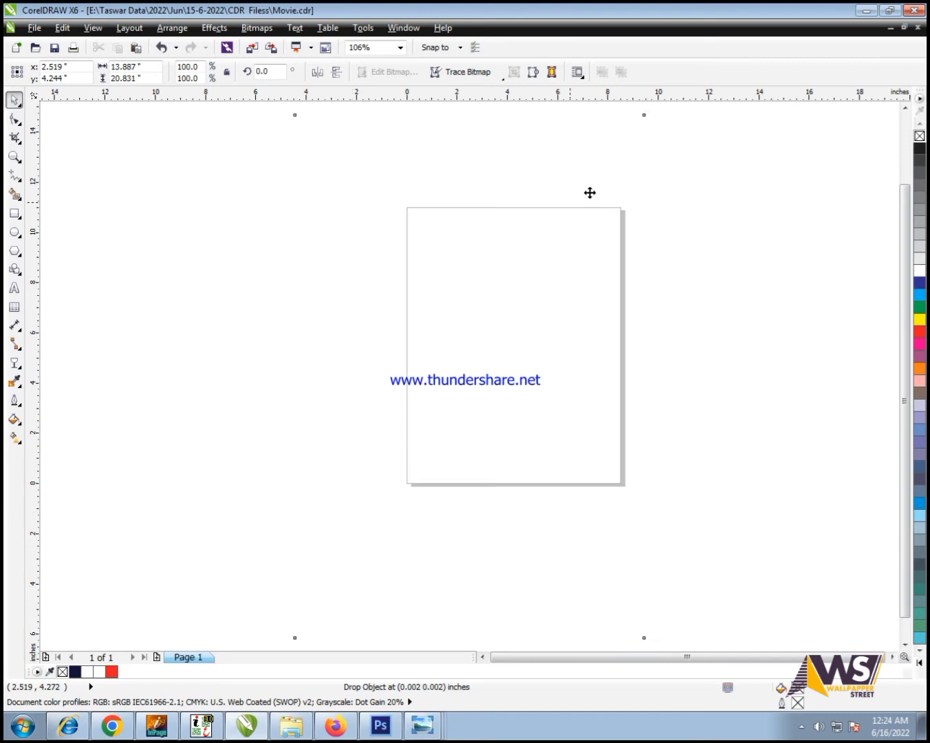
left_click_drag(588, 193, 469, 397)
scroll(469, 397, "up", 4)
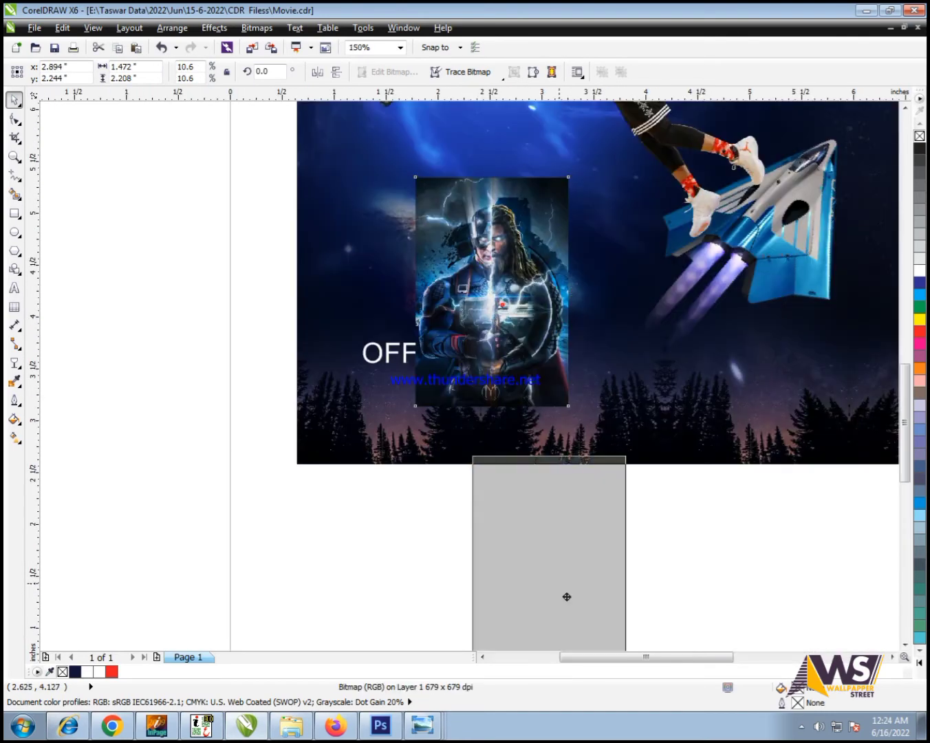
Fade the left edge of the Captain America and Thor image with a linear transparency and convert it to a 200 dpi bitmap
left_click(11, 386)
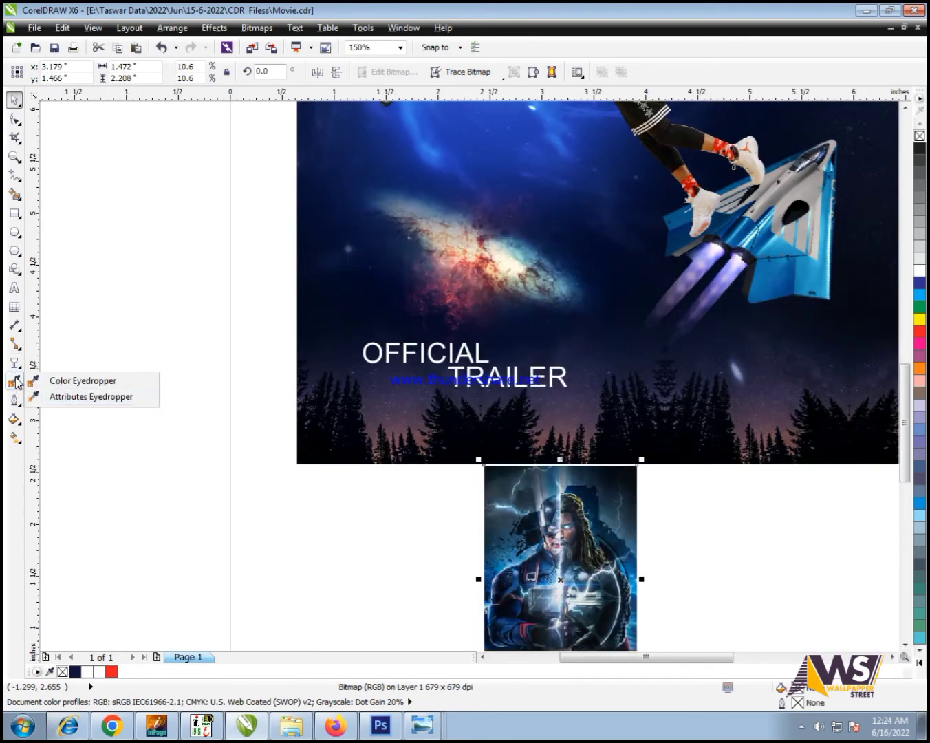
left_click(13, 363)
left_click(70, 458)
scroll(541, 617, "up", 2)
left_click_drag(447, 583, 536, 584)
key("ctrl+z")
key("space")
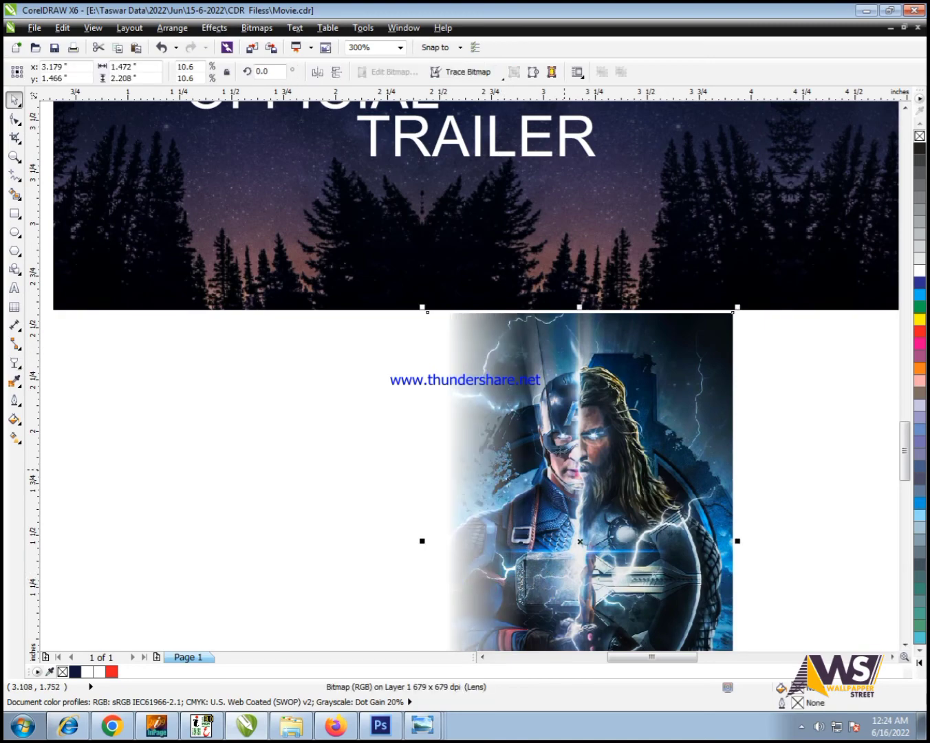
left_click(267, 31)
left_click(271, 46)
key("Return")
Fade the top edge of the Captain America and Thor image with a linear transparency and convert it to a 200 dpi bitmap
key("space")
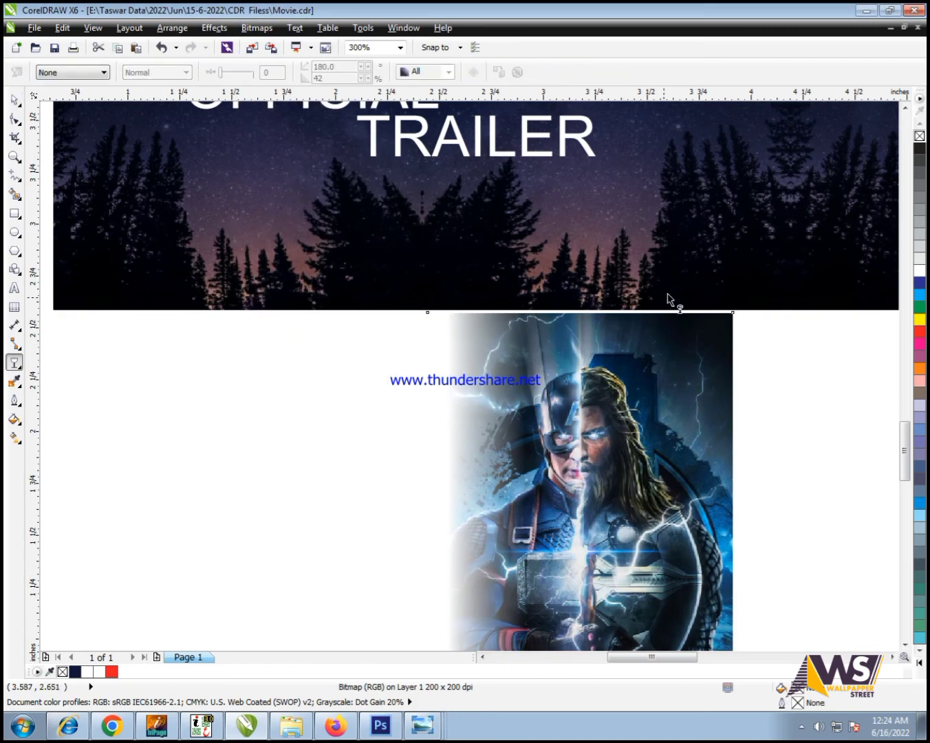
left_click_drag(581, 324, 575, 397)
key("space")
scroll(445, 146, "down", 1)
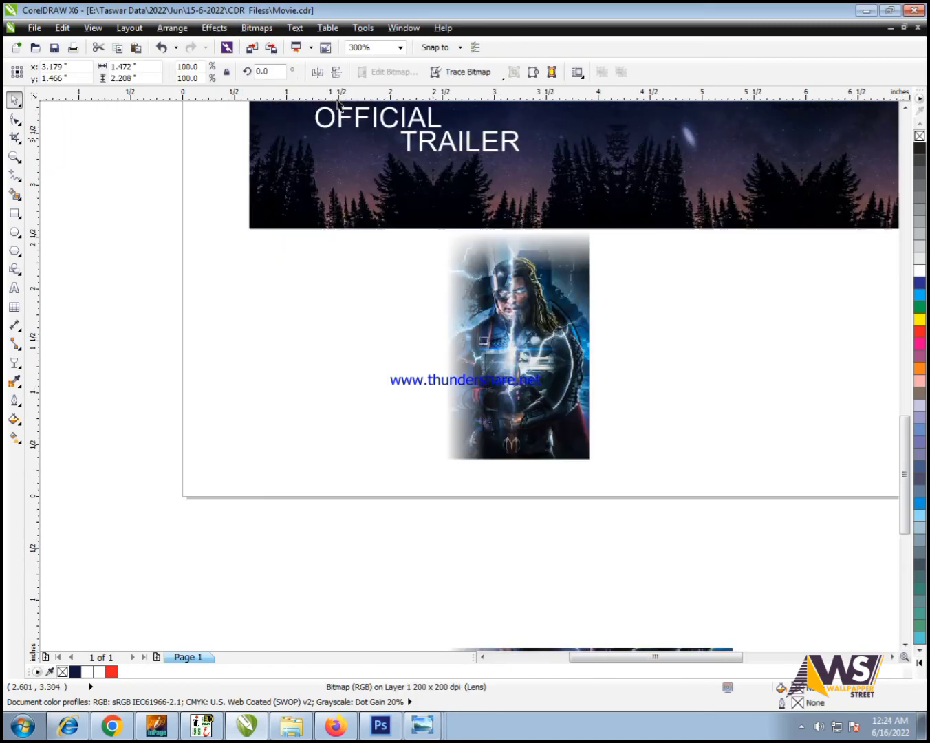
left_click(256, 28)
left_click(266, 44)
key("Return")
Fade the right edge of the Captain America and Thor image with a linear transparency and convert it to a 200 dpi bitmap
key("space")
scroll(489, 333, "up", 1)
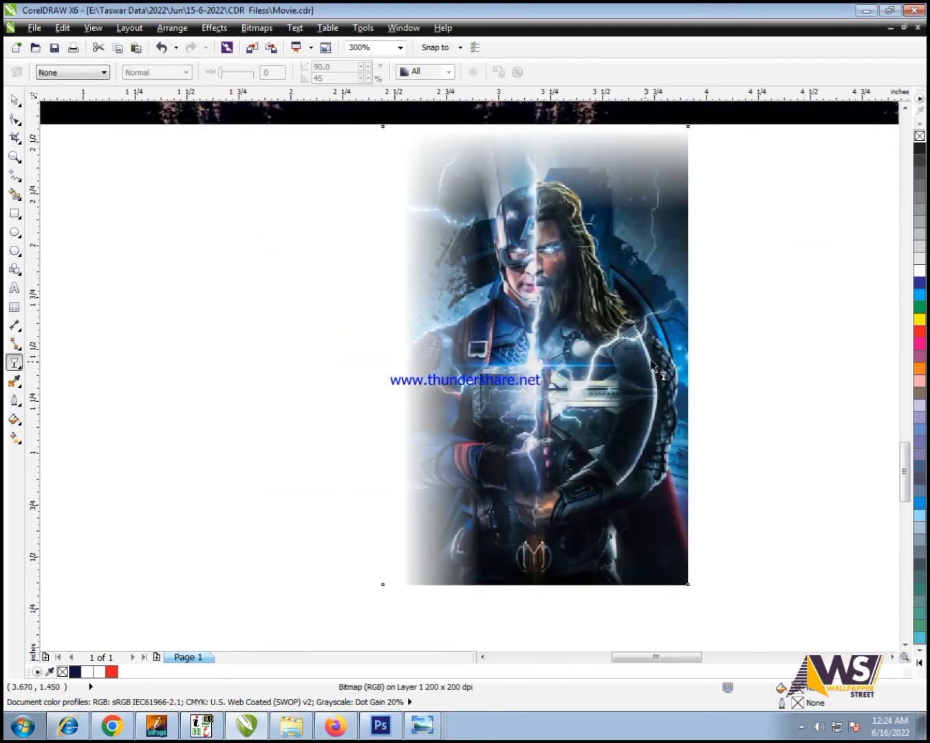
left_click_drag(647, 387, 594, 401)
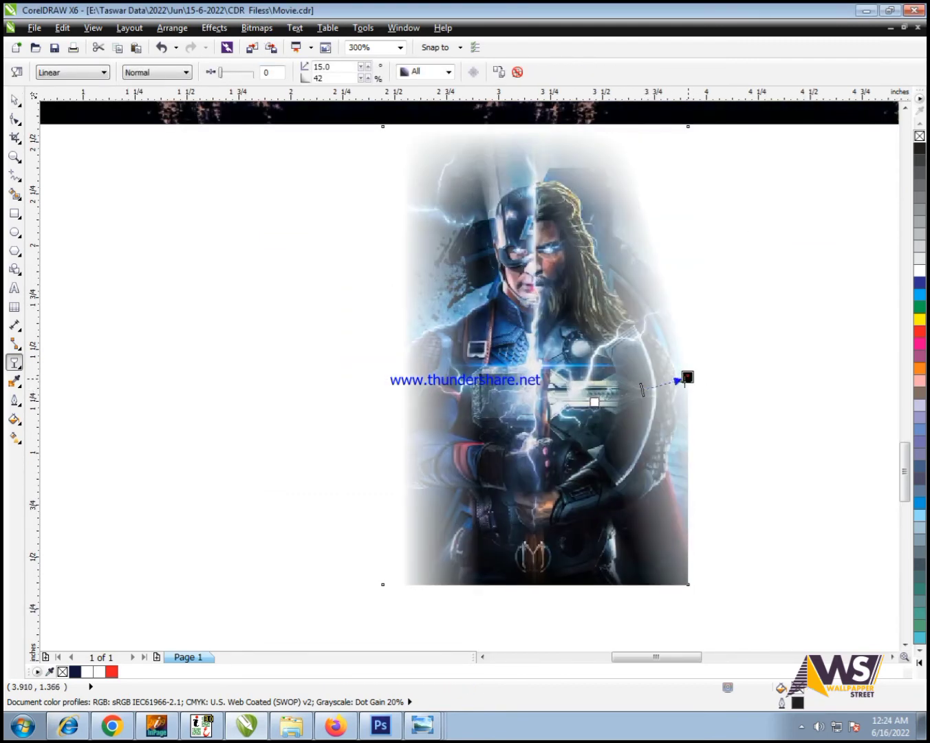
mouse_move(686, 378)
left_mouse_down()
mouse_move(672, 381)
mouse_move(678, 400)
left_mouse_up()
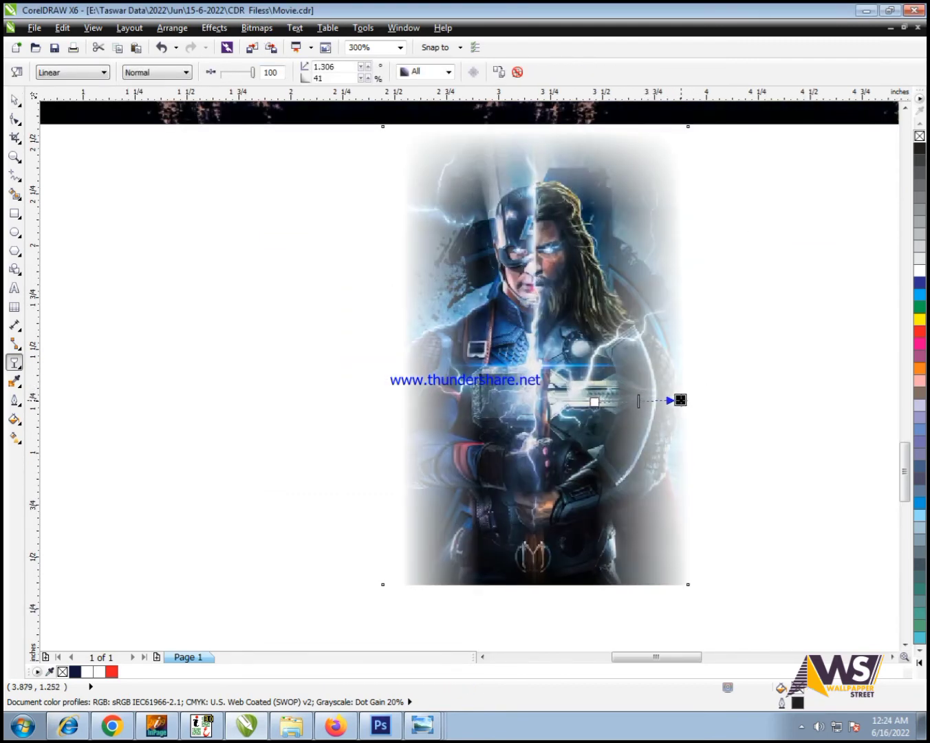
key("space")
left_click(256, 28)
left_click(265, 47)
key("Return")
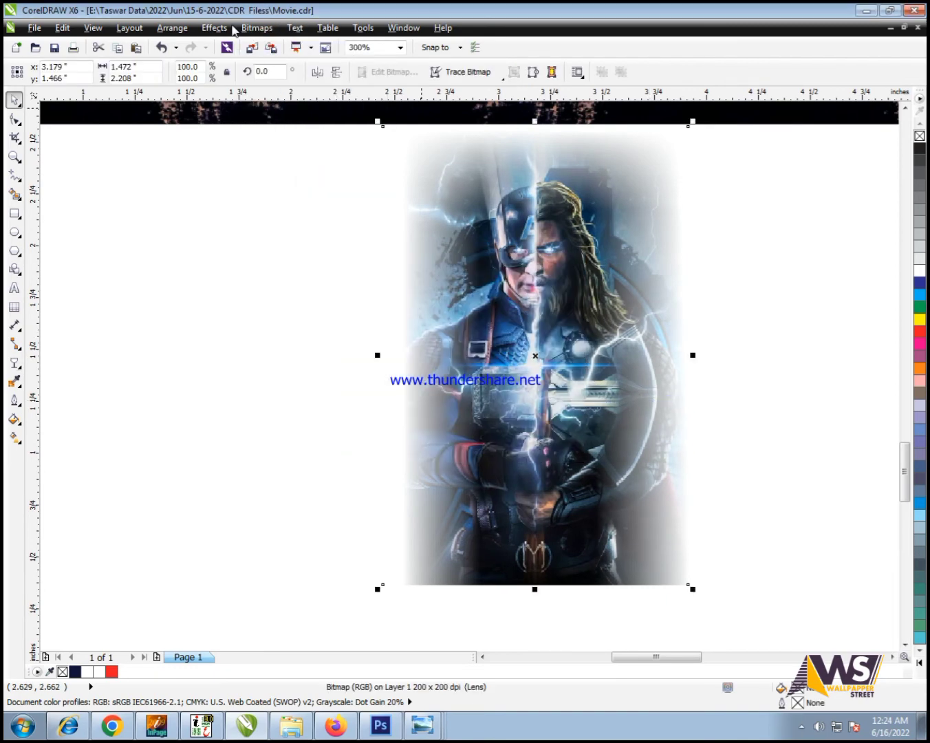
Fade the bottom edge of the Captain America and Thor image with a linear transparency and convert it to a 200 dpi bitmap
key("space")
left_click_drag(538, 565, 539, 569)
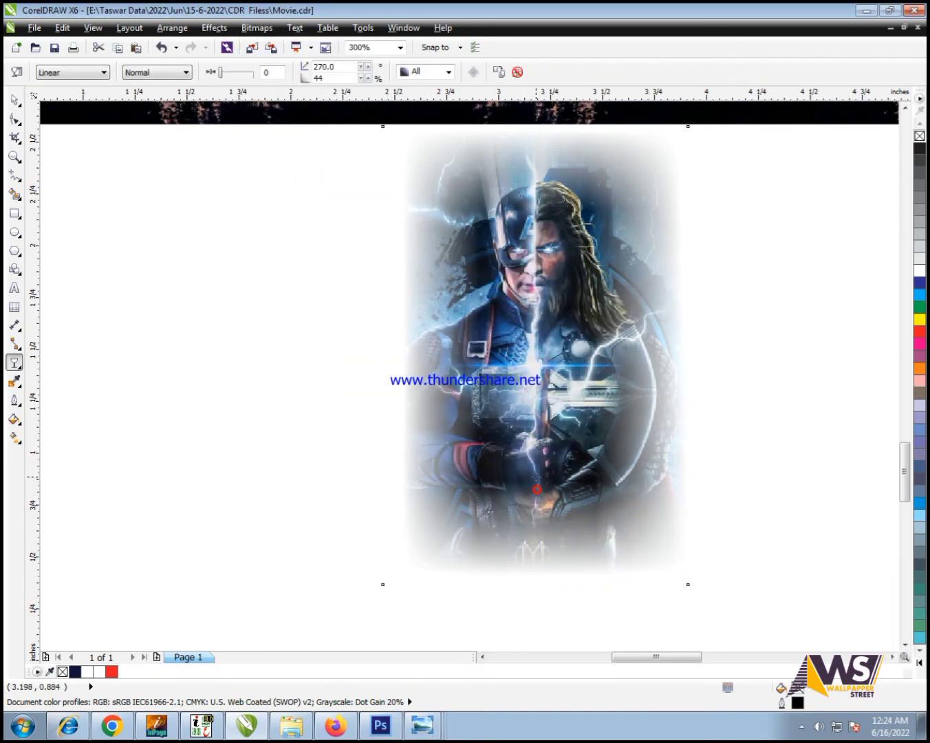
key("space")
left_click(264, 30)
left_click(265, 33)
left_click(264, 32)
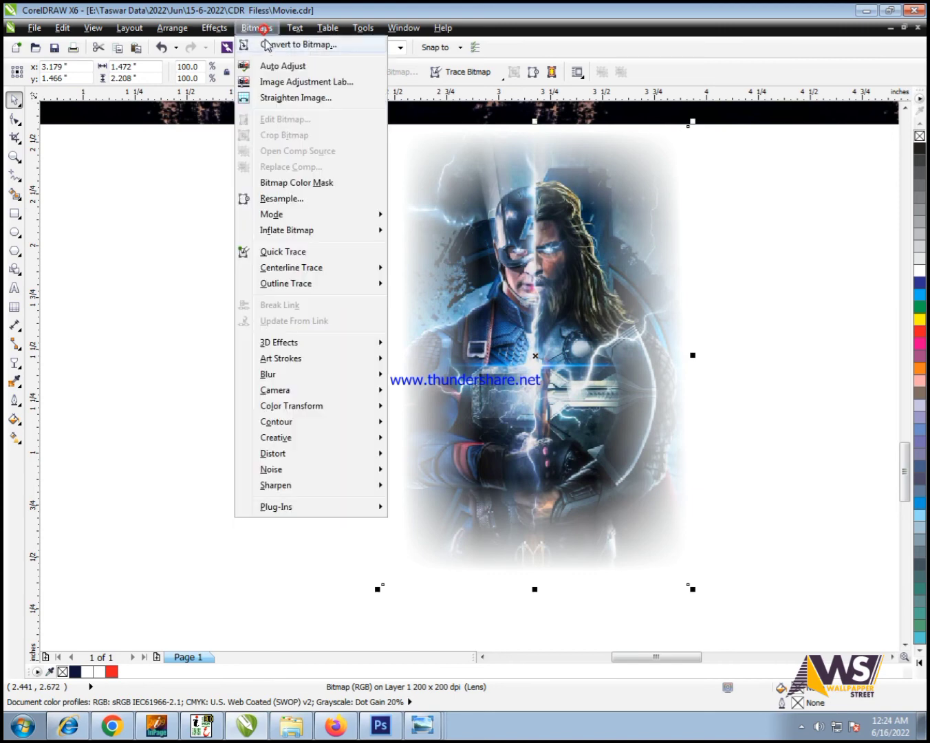
left_click(264, 45)
key("Return")
Fade the image's top-left corner with a diagonal linear transparency and convert it to a 200 dpi RGB bitmap with transparent background
key("space")
left_click_drag(434, 178, 432, 178)
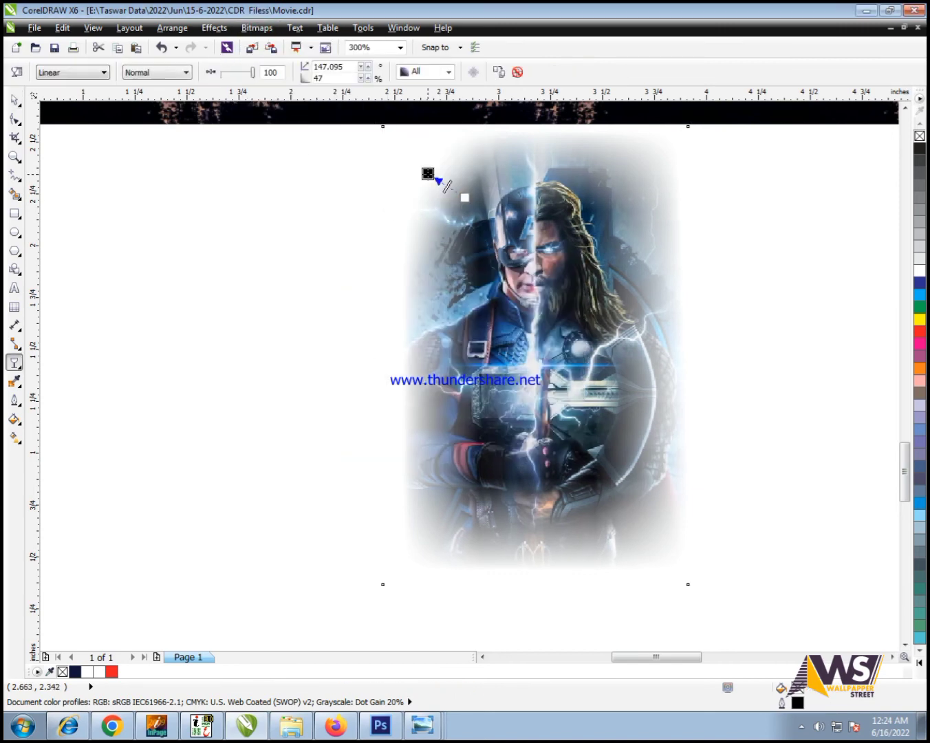
key("space")
left_click(257, 28)
left_click(248, 40)
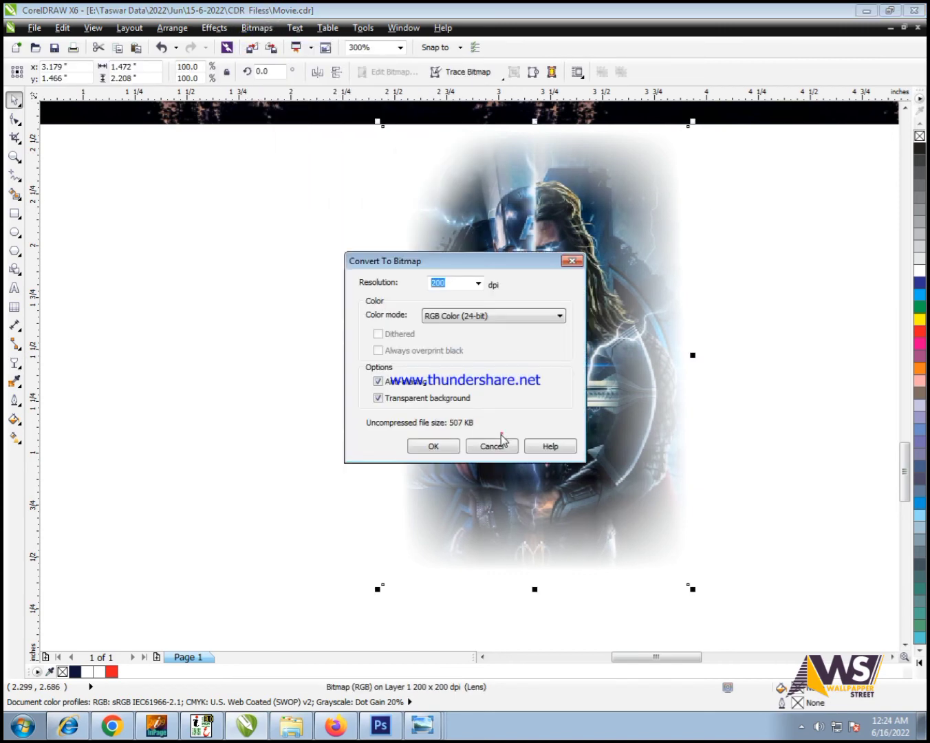
key("Return")
key("space")
key("space")
left_click(245, 28)
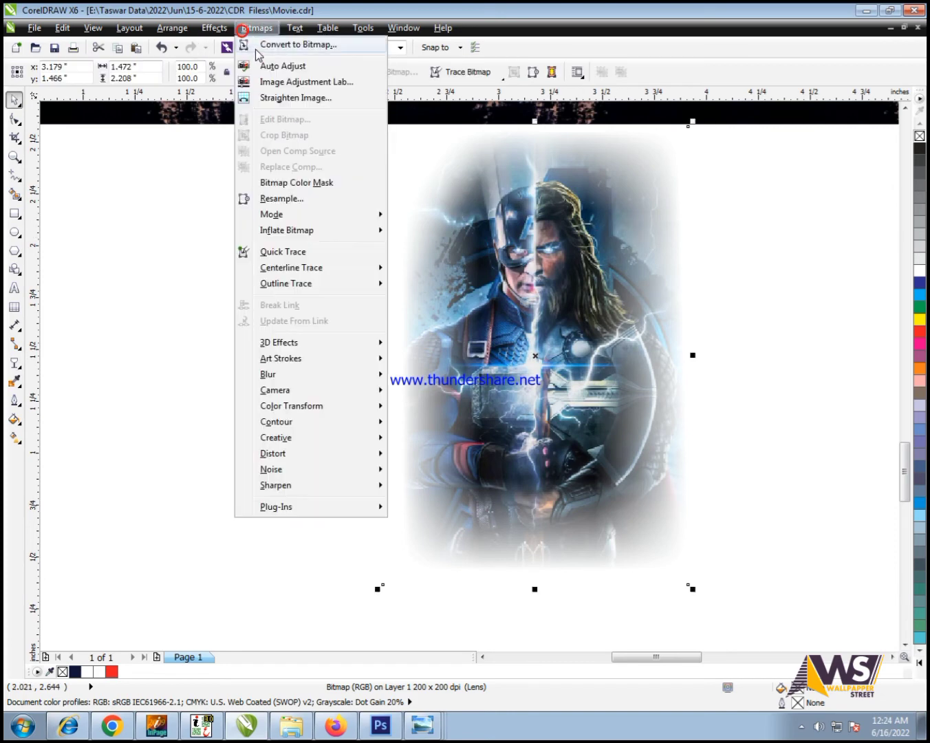
left_click(255, 49)
key("Return")
Fade the image's top-right corner with a diagonal linear transparency of about 46 degrees and convert it to a 200 dpi bitmap
key("space")
left_click_drag(610, 212, 655, 165)
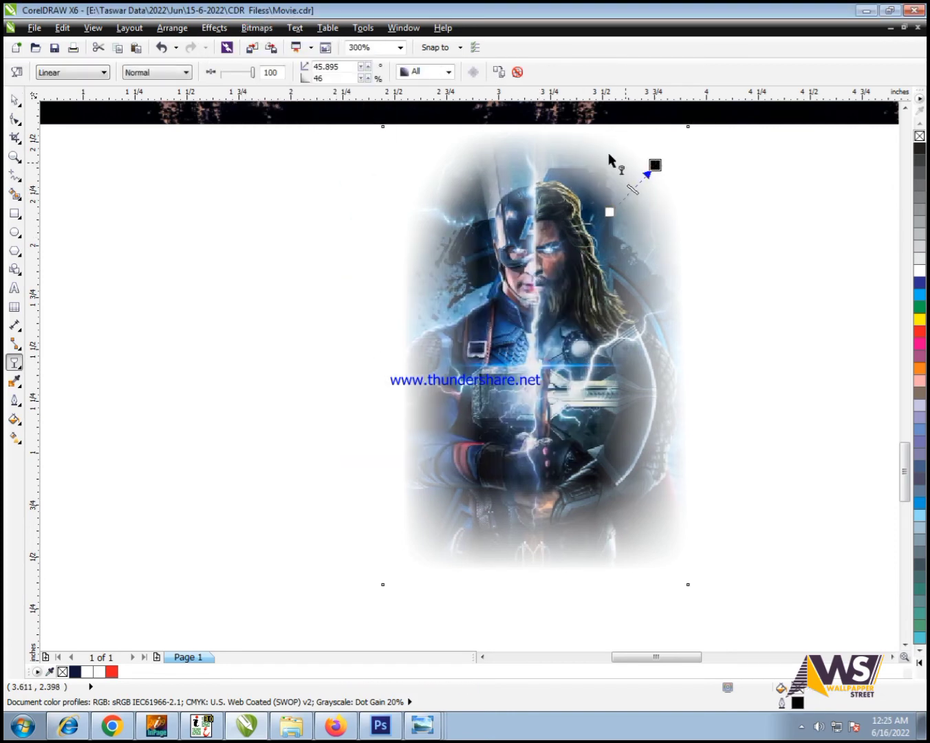
key("space")
left_click(256, 27)
left_click(258, 46)
key("Return")
Fade the image's bottom-left corner with a diagonal linear transparency and convert it to a 200 dpi bitmap
key("space")
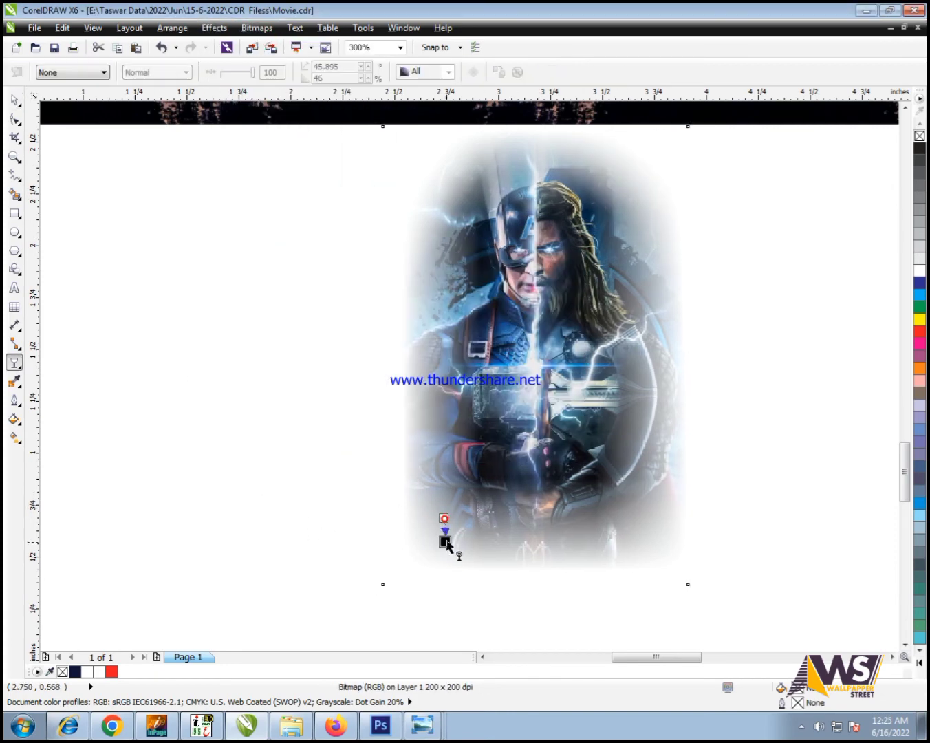
left_click_drag(445, 544, 430, 565)
mouse_move(459, 496)
left_mouse_down()
mouse_move(477, 482)
mouse_move(472, 492)
left_mouse_up()
key("ctrl+z")
key("space")
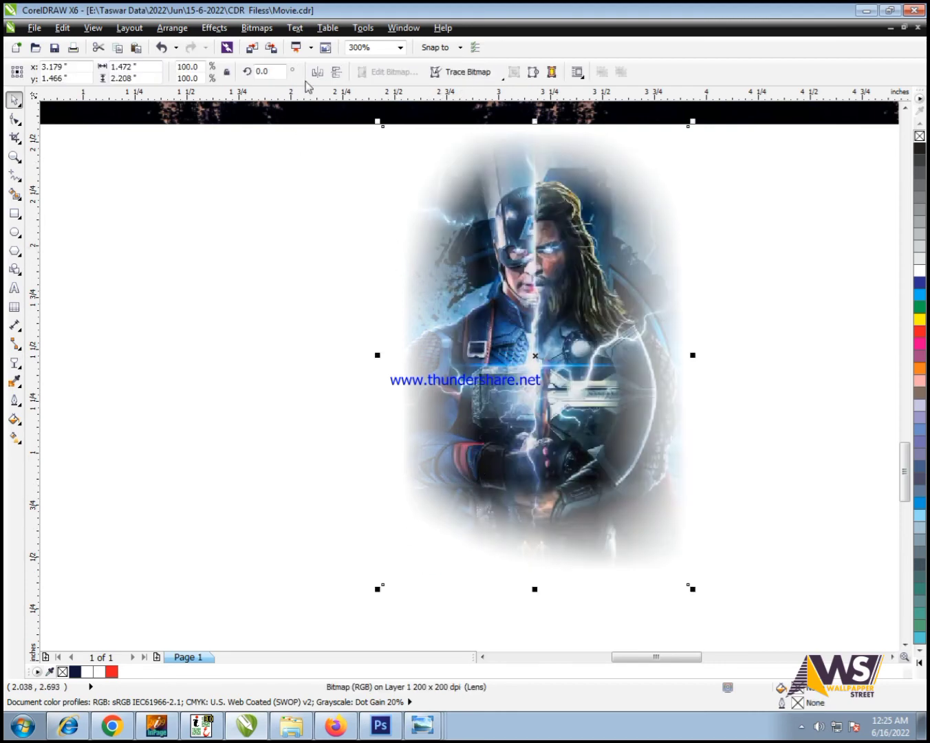
left_click(255, 29)
left_click(255, 29)
left_click(255, 29)
left_click(255, 45)
key("Return")
Fade the image's bottom-right corner with a diagonal linear transparency and convert it to a 200 dpi bitmap
key("space")
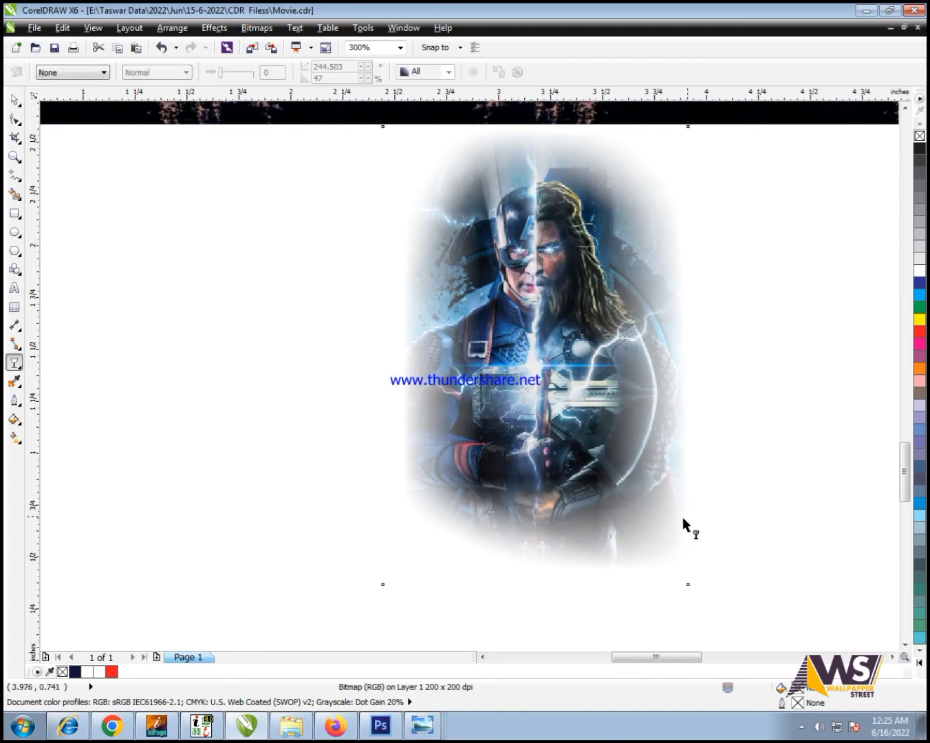
left_click_drag(616, 501, 645, 531)
key("space")
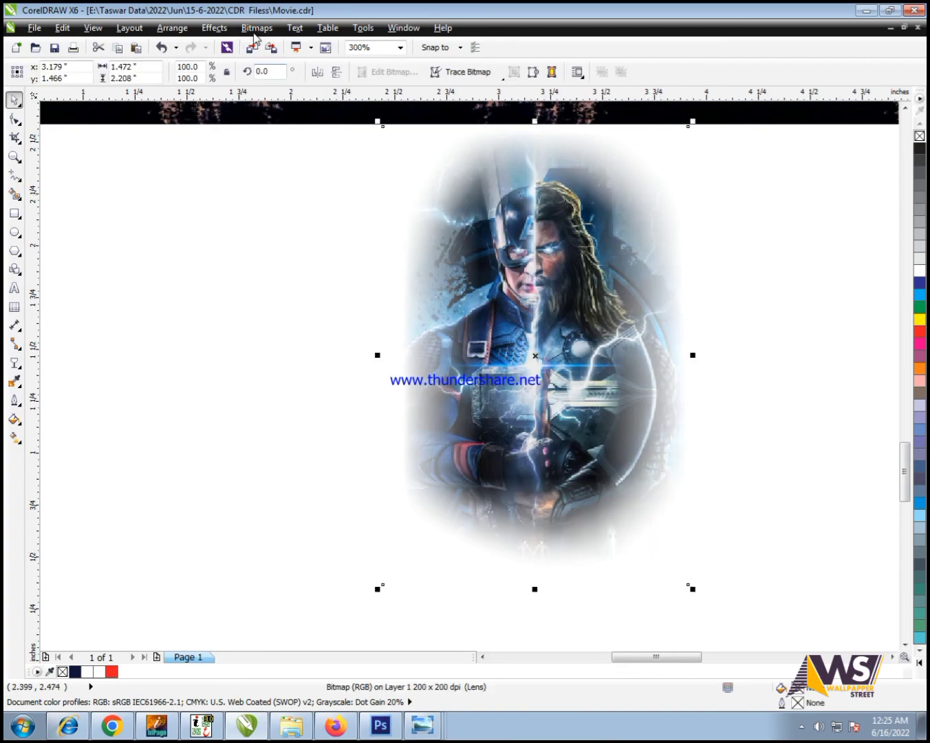
double_click(266, 8)
double_click(271, 14)
double_click(274, 18)
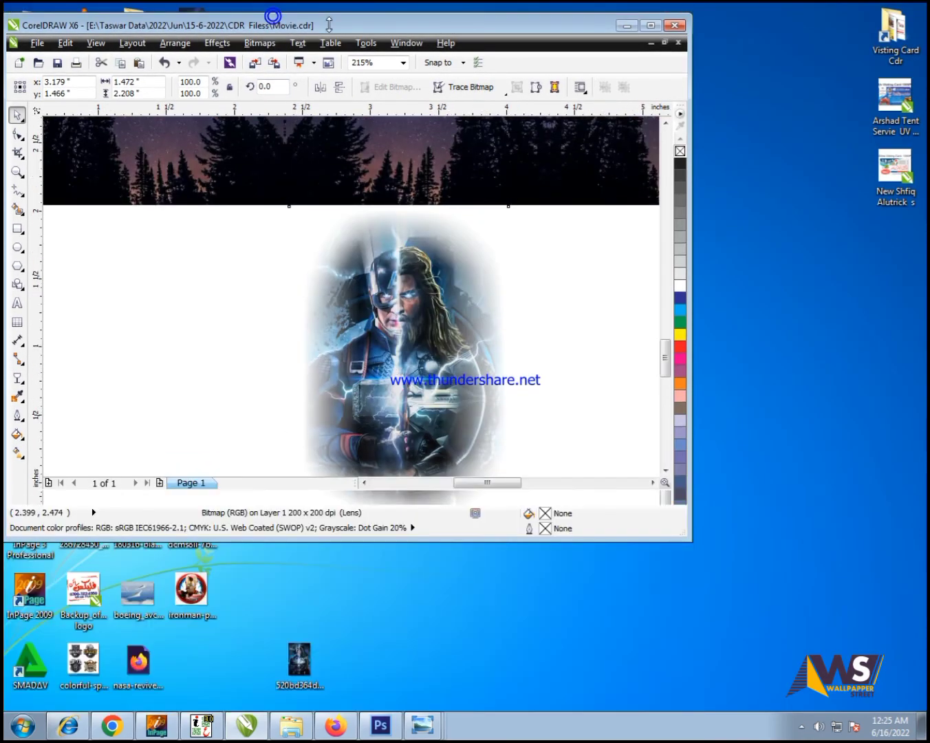
double_click(272, 18)
left_click(256, 30)
left_click(259, 45)
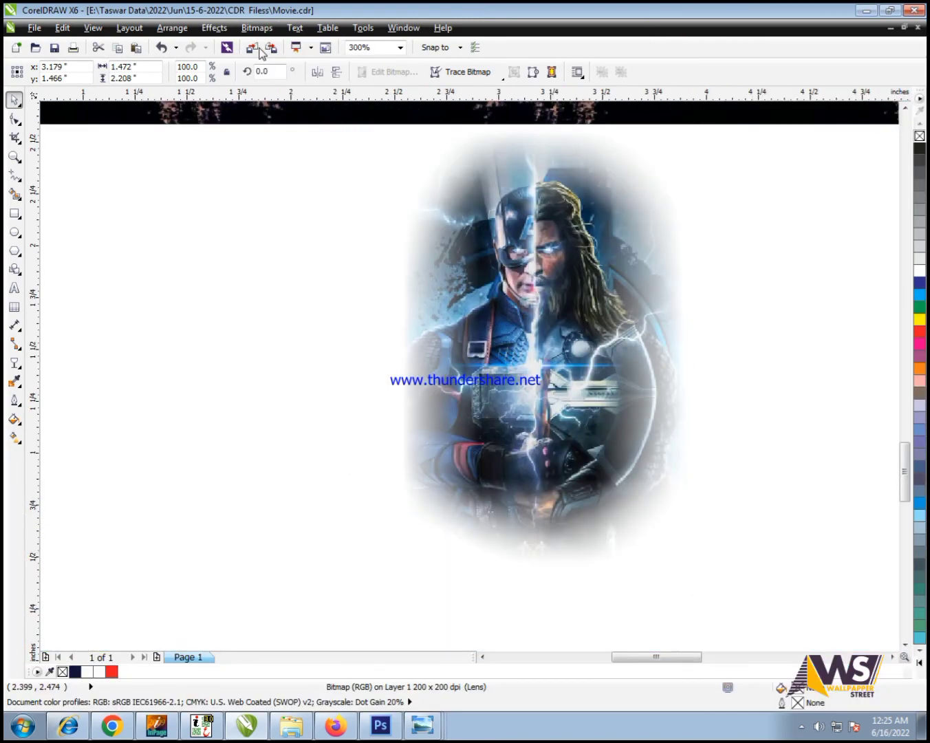
key("Return")
Place the faded image on the poster's lower left, below the flying Thor, and enlarge it to about 2.56 by 3.84 inches
scroll(489, 556, "down", 2)
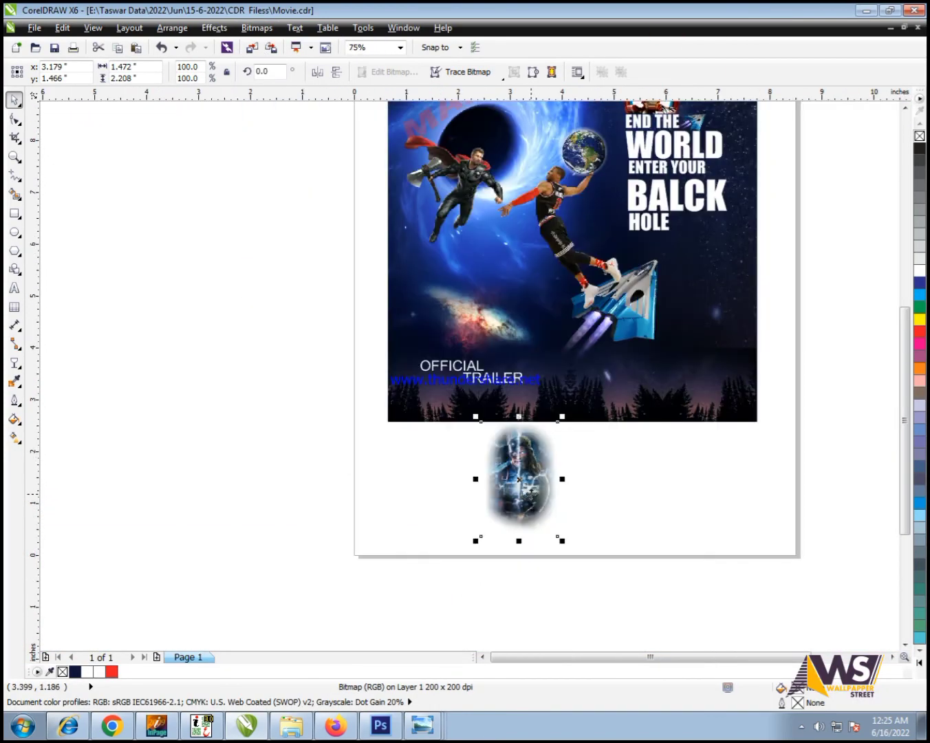
left_click_drag(527, 496, 486, 317)
scroll(486, 317, "up", 1)
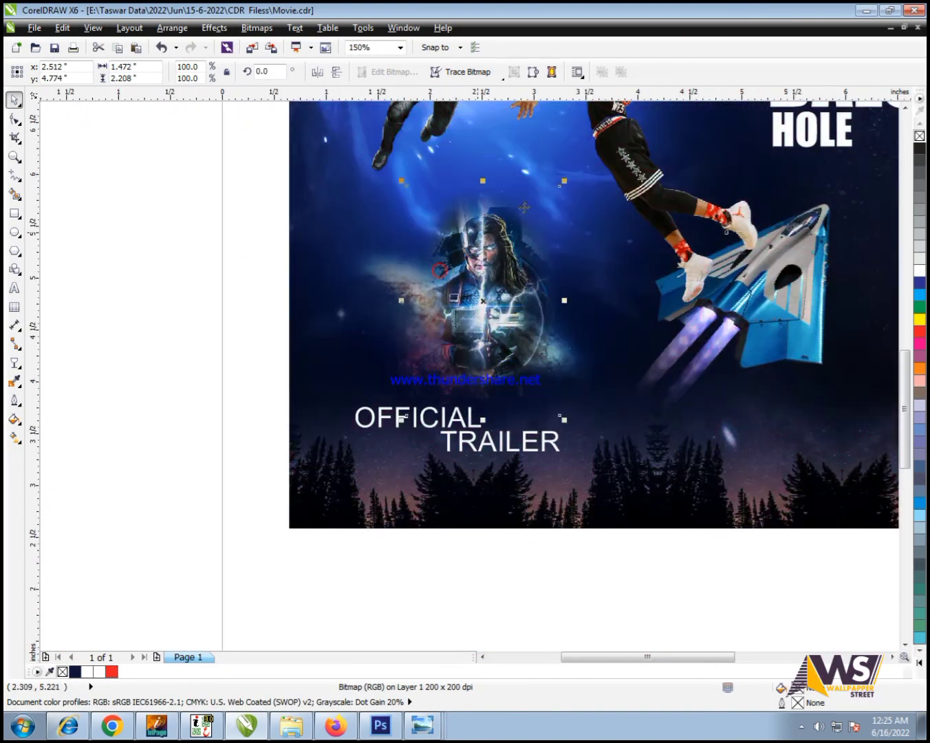
left_click_drag(563, 181, 606, 171)
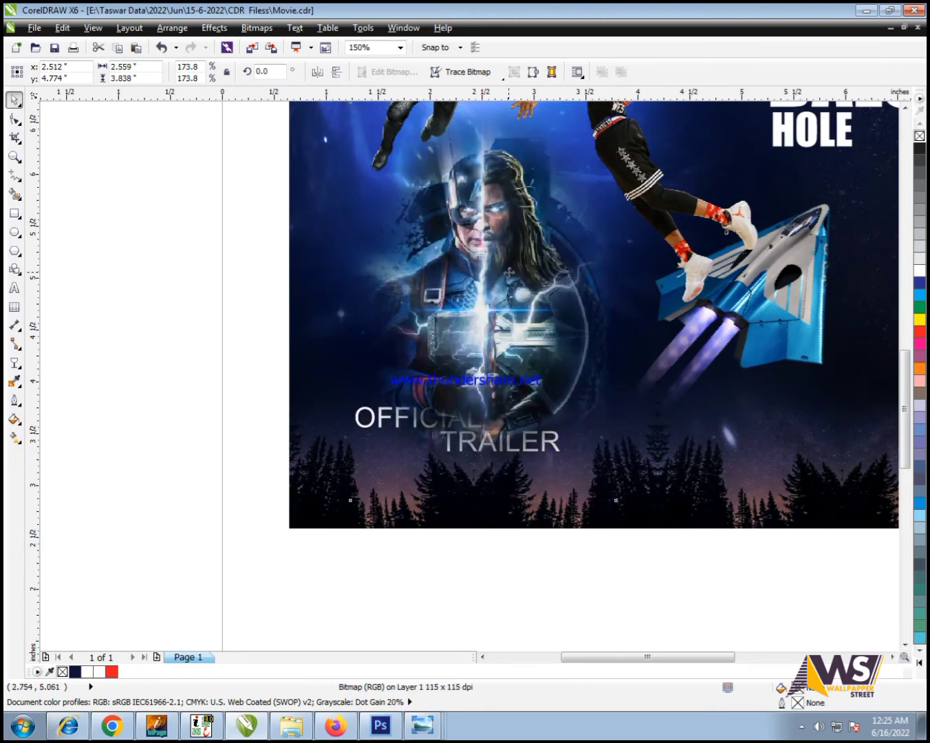
left_click_drag(510, 274, 512, 294)
scroll(427, 370, "down", 1)
left_click(229, 316)
scroll(263, 337, "down", 1)
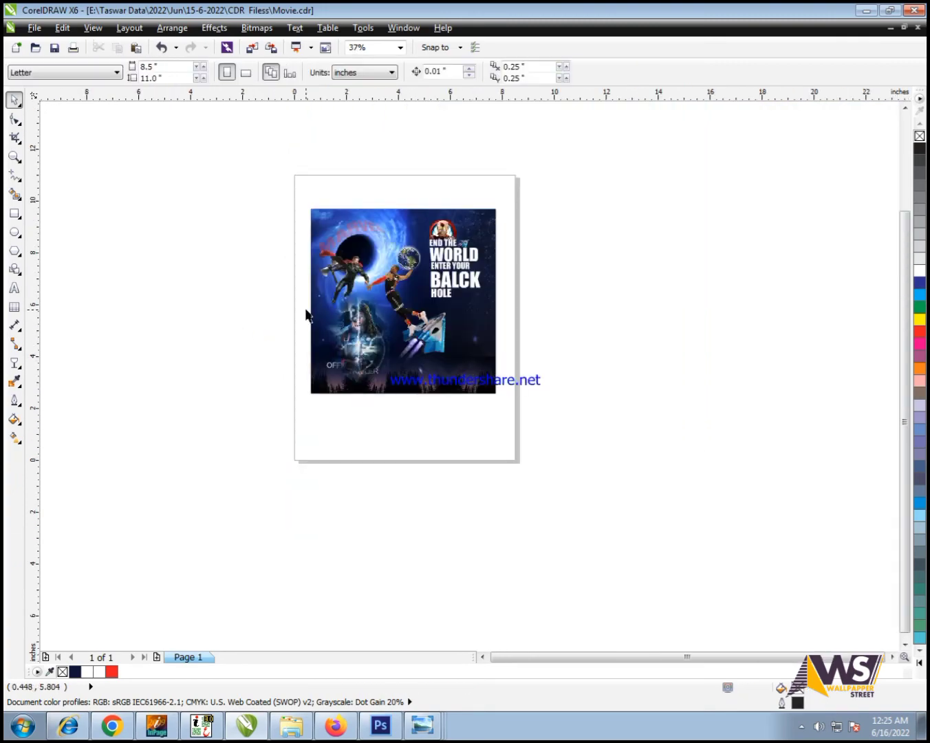
Move the grouped OFFICIAL TRAILER text to the poster's lower-right area, below the spaceship
scroll(306, 316, "up", 1)
left_click_drag(253, 332, 562, 584)
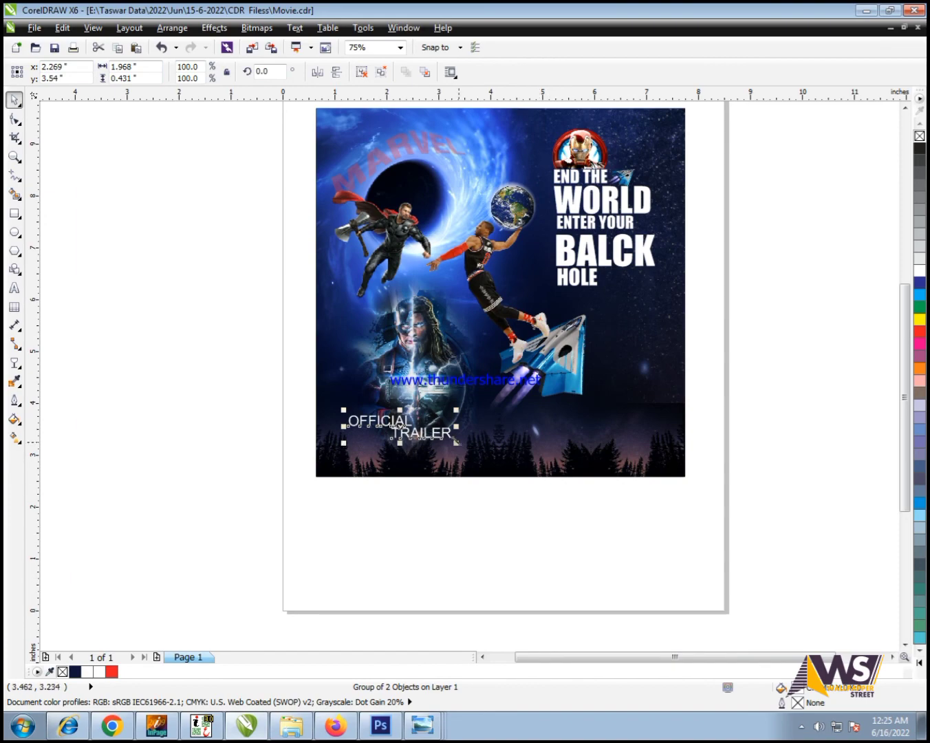
left_click_drag(417, 443, 632, 424)
left_click(826, 462)
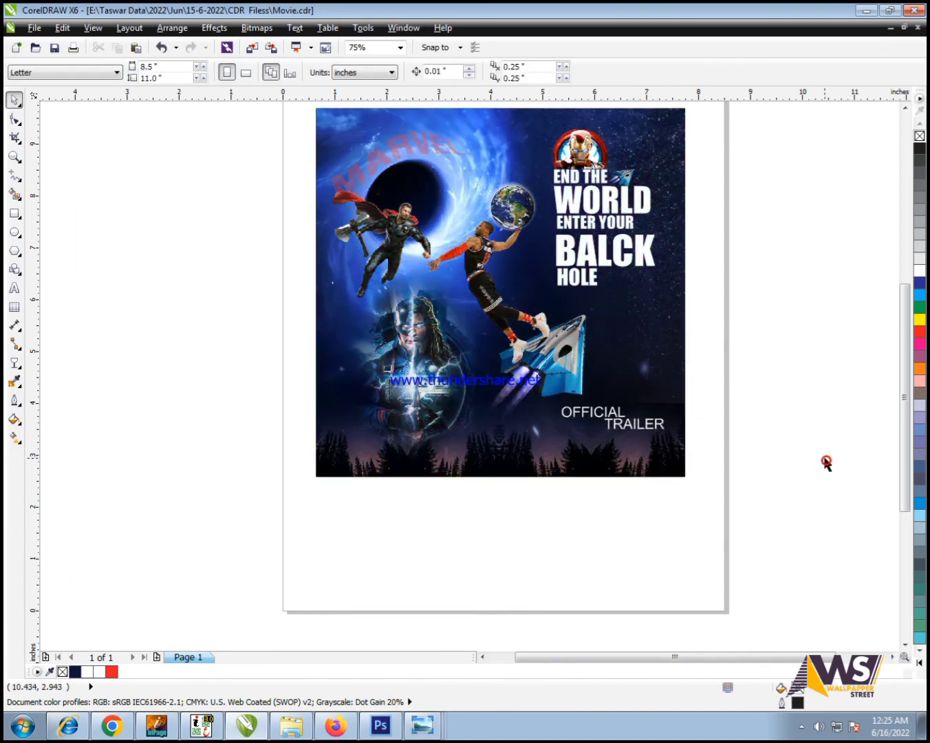
Convert the enlarged Captain America and Thor image on the poster to a 200 dpi bitmap
left_click(337, 402)
scroll(418, 386, "up", 1)
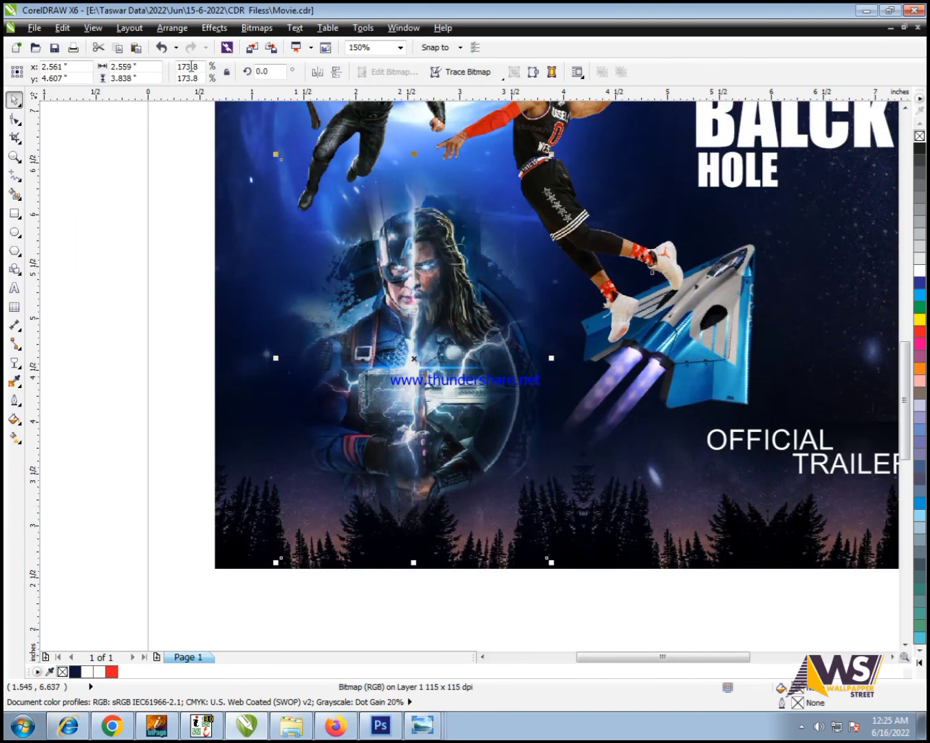
left_click(259, 31)
left_click(266, 39)
key("Return")
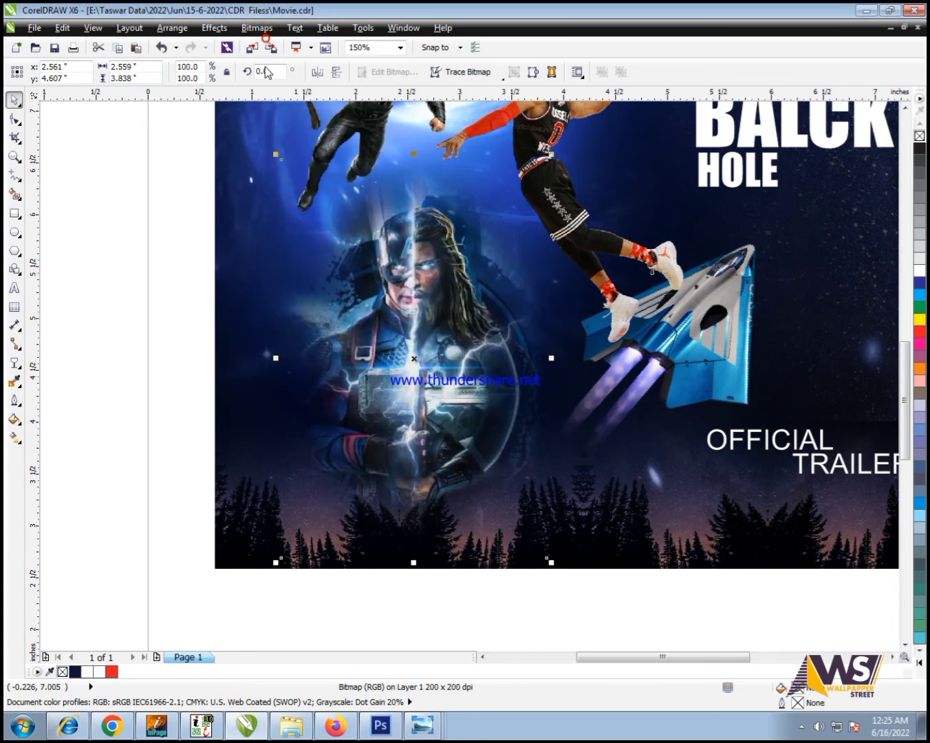
left_click(213, 28)
left_click(145, 39)
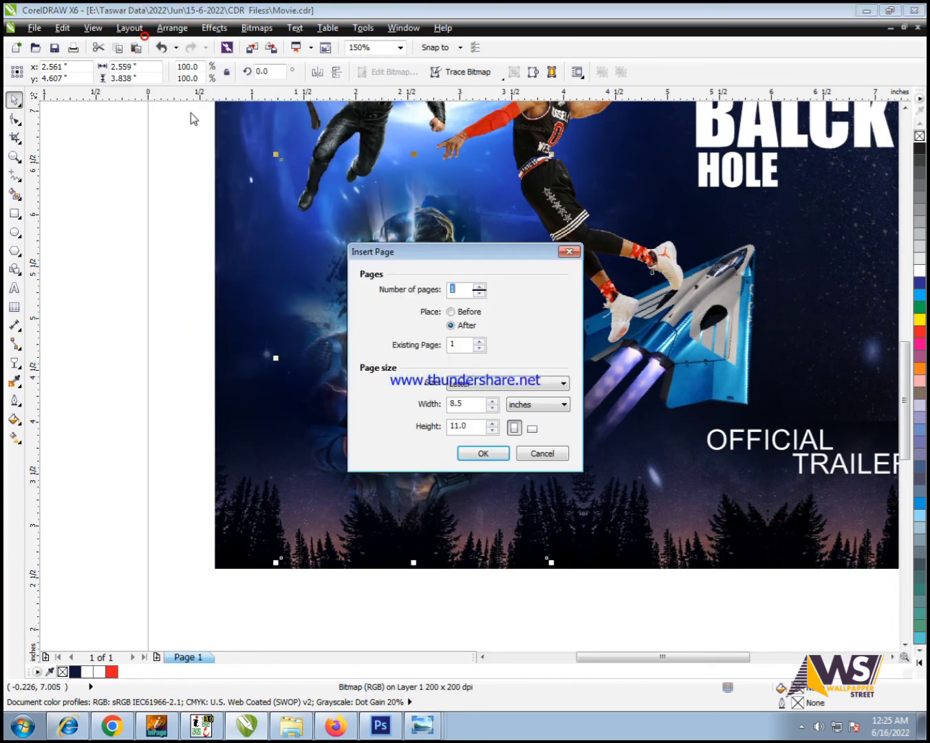
left_click(569, 252)
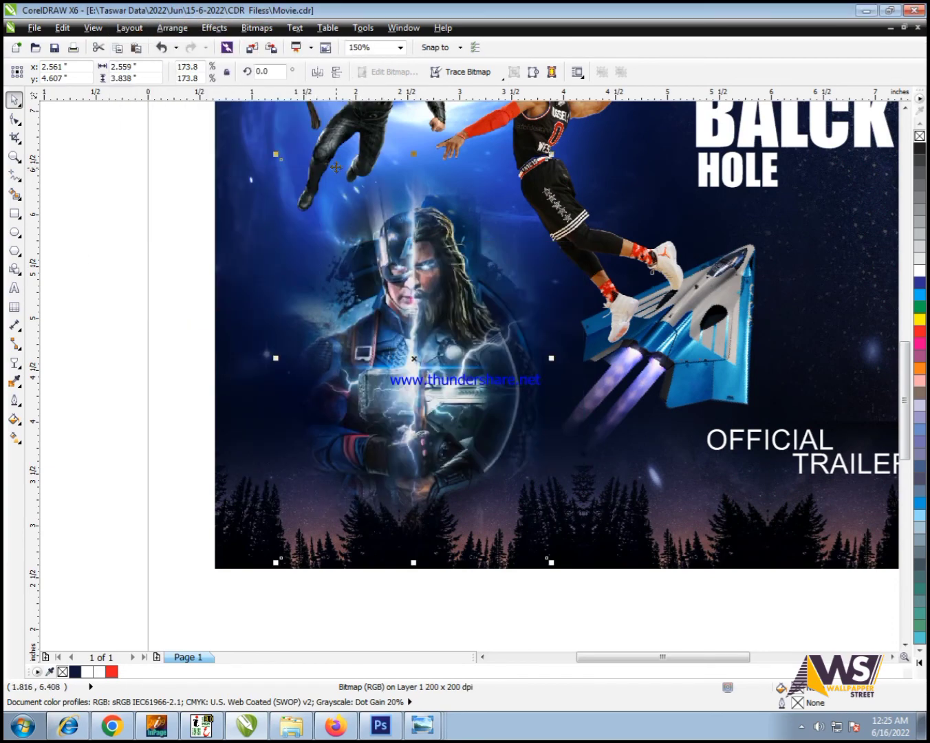
Brighten the Captain America and Thor image with a Tone Curve adjustment
left_click(213, 28)
mouse_move(232, 44)
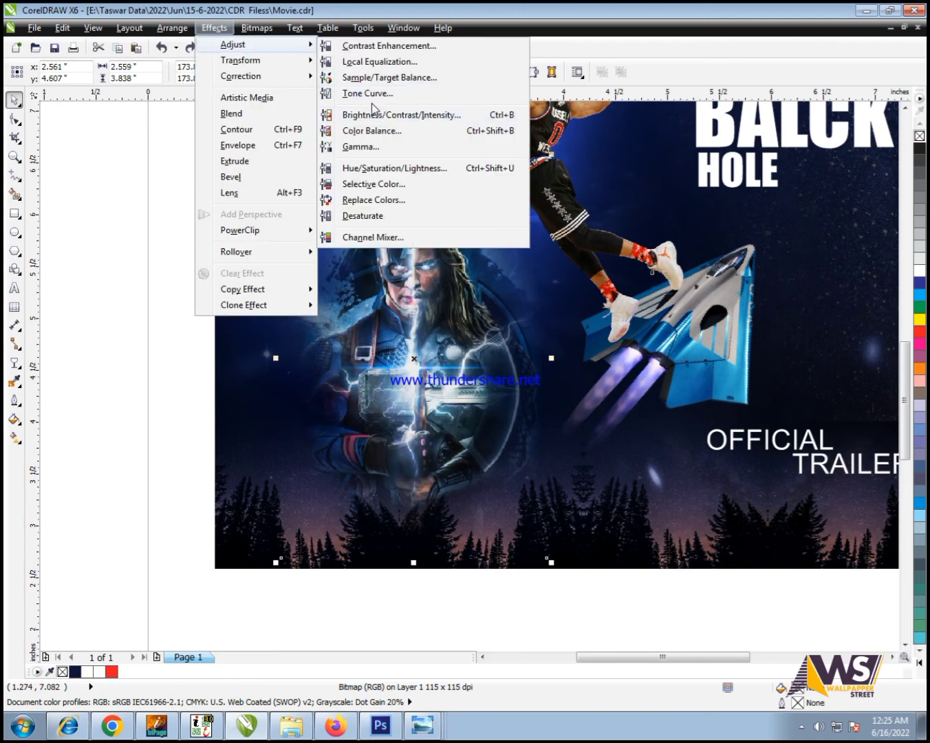
left_click(345, 96)
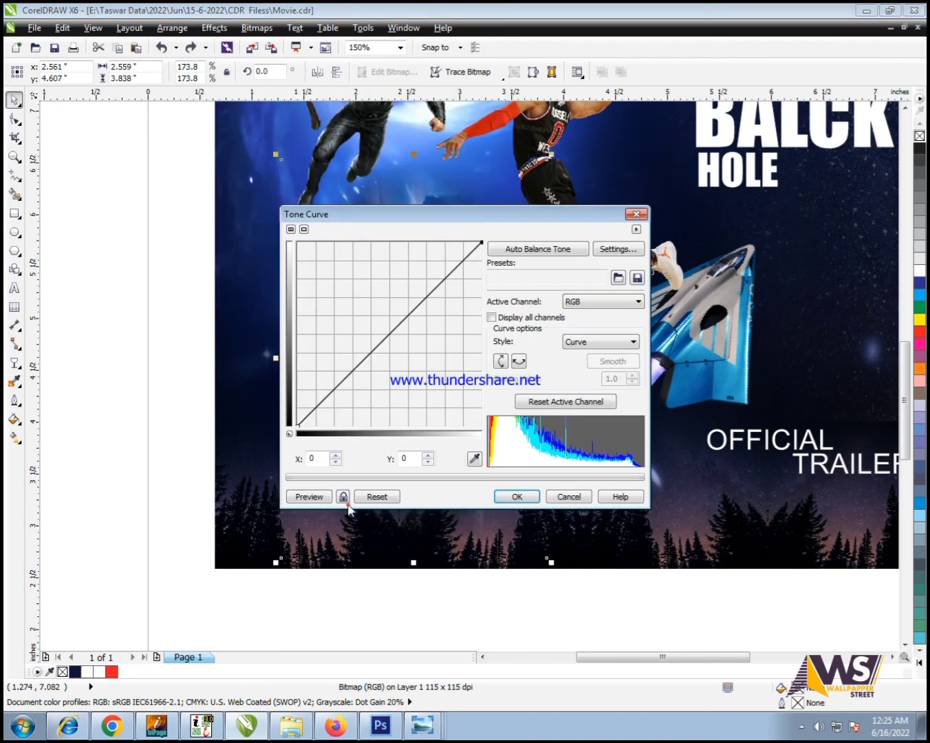
left_click(494, 498)
Darken the image's shadows with a second Tone Curve adjustment, pulling the RGB curve down to a point at about X 139, Y 60
left_click(213, 28)
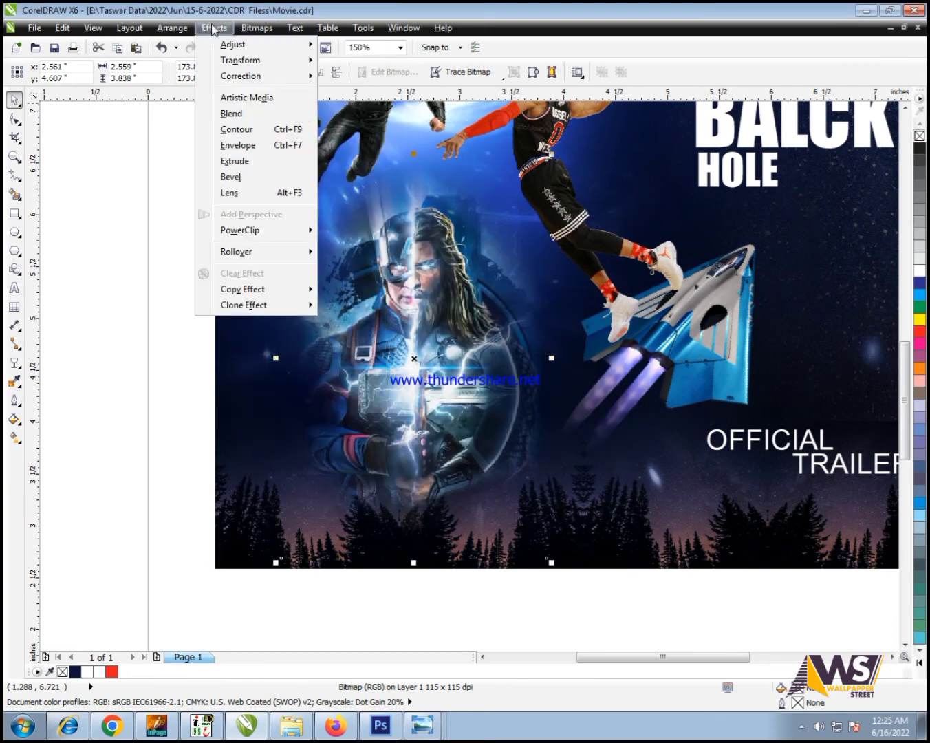
mouse_move(234, 44)
left_click(368, 93)
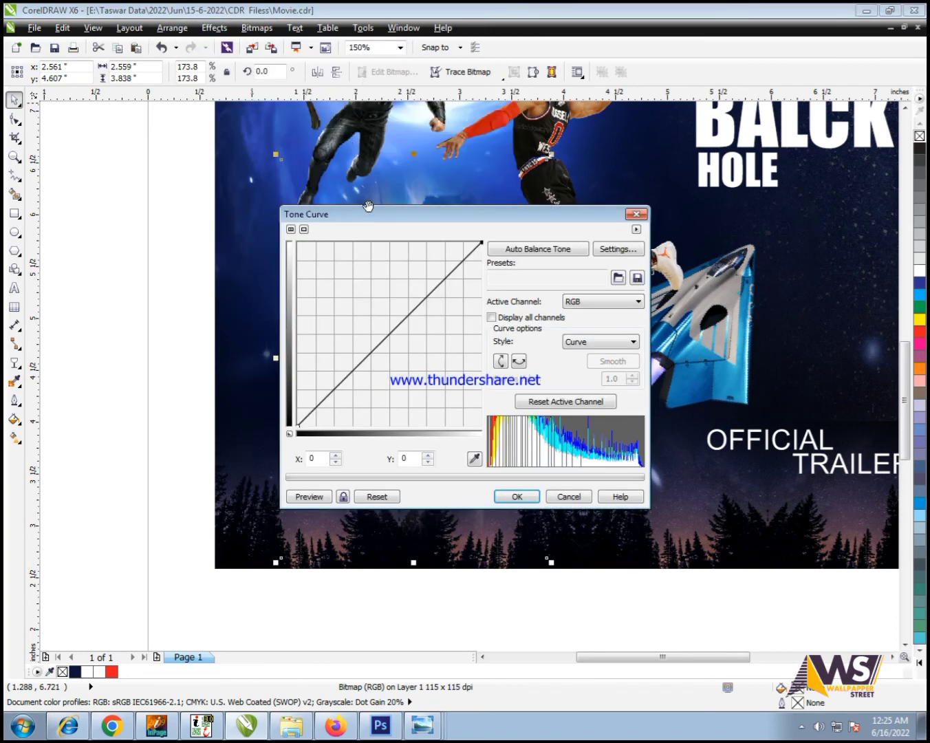
left_click_drag(373, 216, 634, 240)
left_click_drag(677, 329, 678, 381)
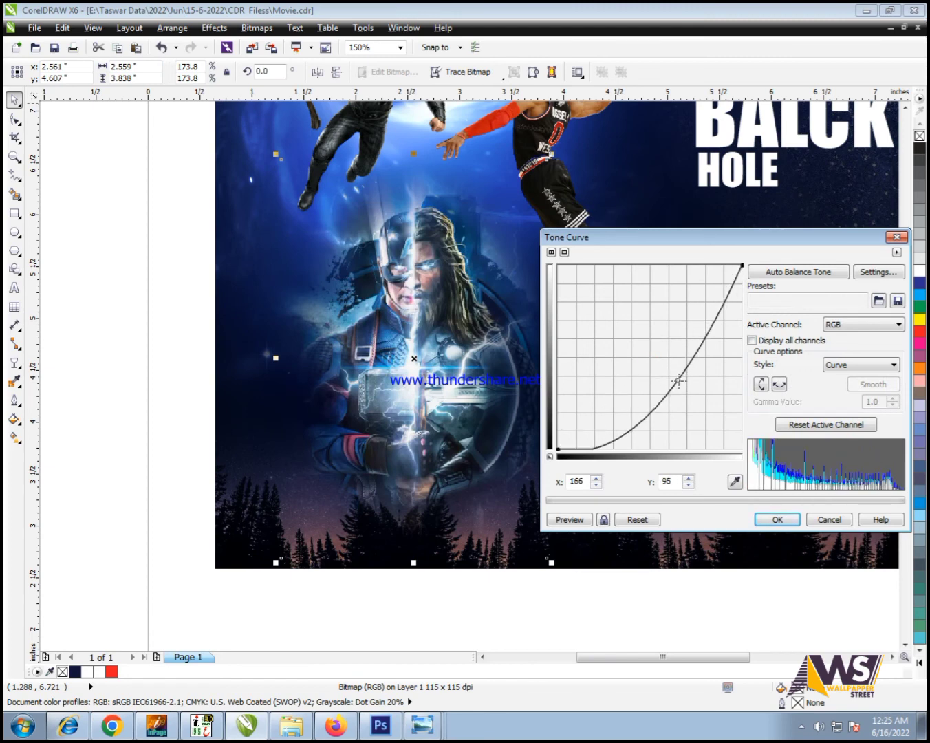
left_click(566, 519)
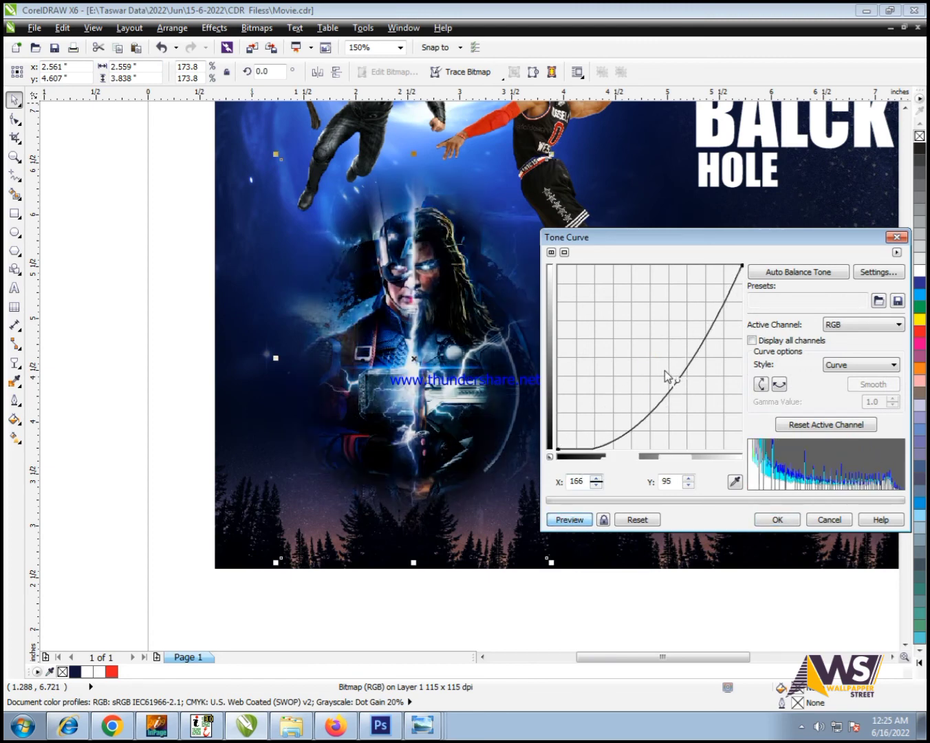
left_click_drag(677, 383, 657, 406)
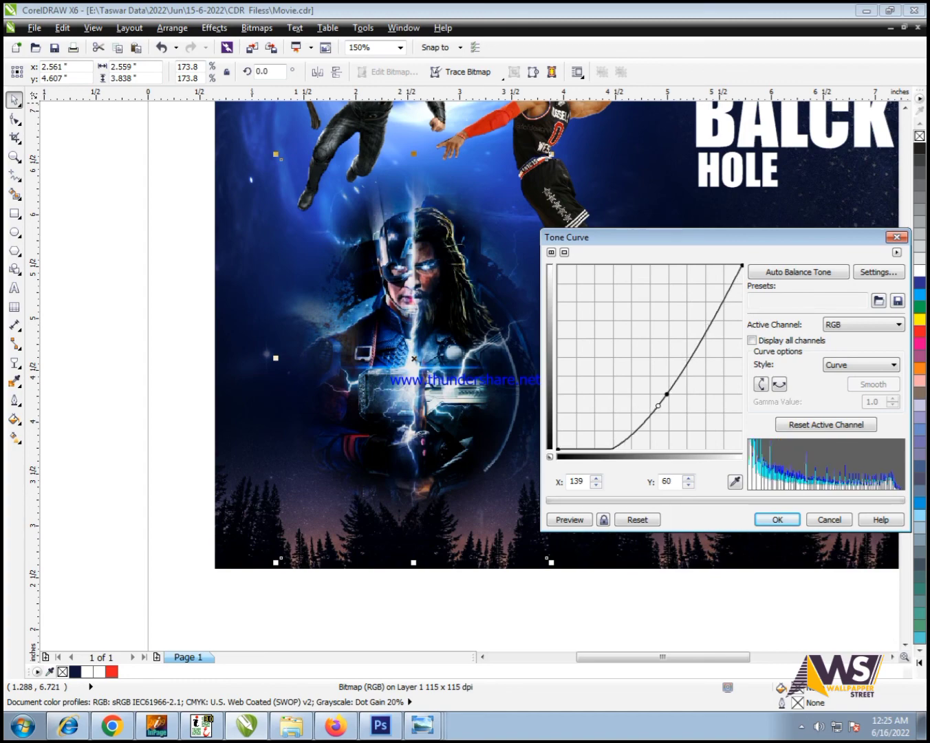
left_click(768, 524)
Move the Captain America and Thor image off the poster onto the blank area beyond the page's left edge
scroll(410, 356, "down", 1)
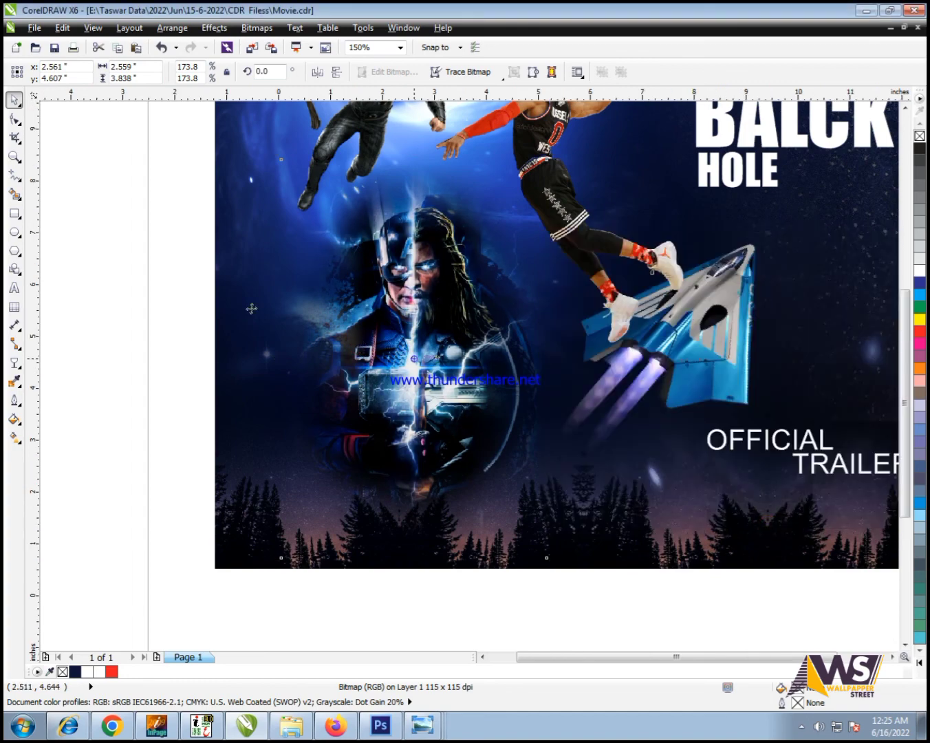
left_click(183, 264)
left_click_drag(444, 317, 196, 381)
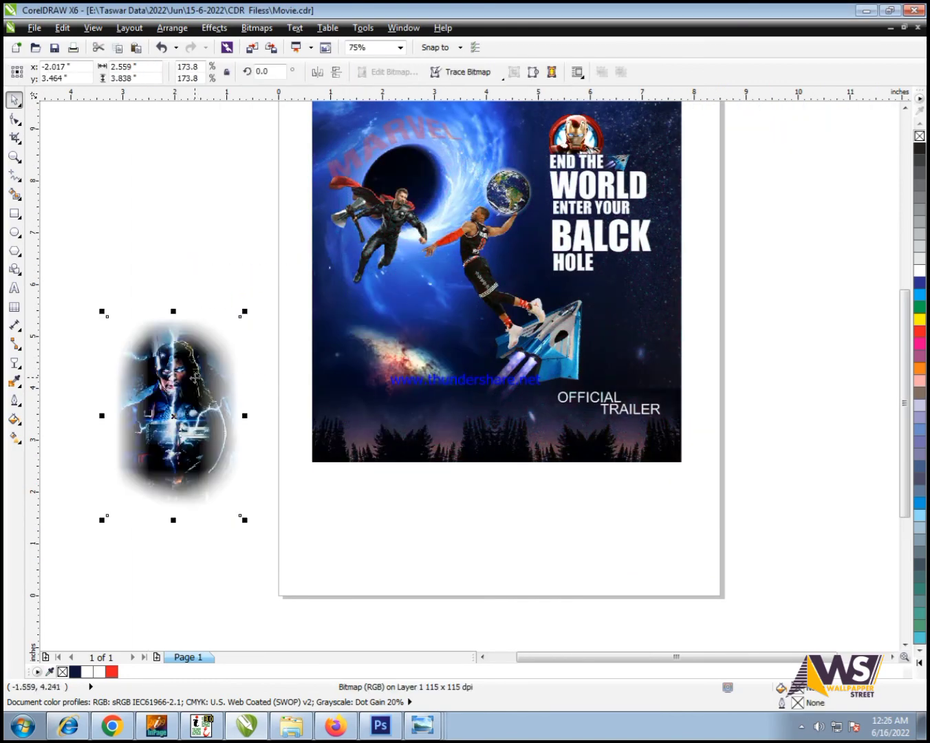
Apply a uniform transparency of 50 in Normal mode to the Captain America and Thor image beside the page
scroll(193, 362, "up", 2)
left_click(16, 361)
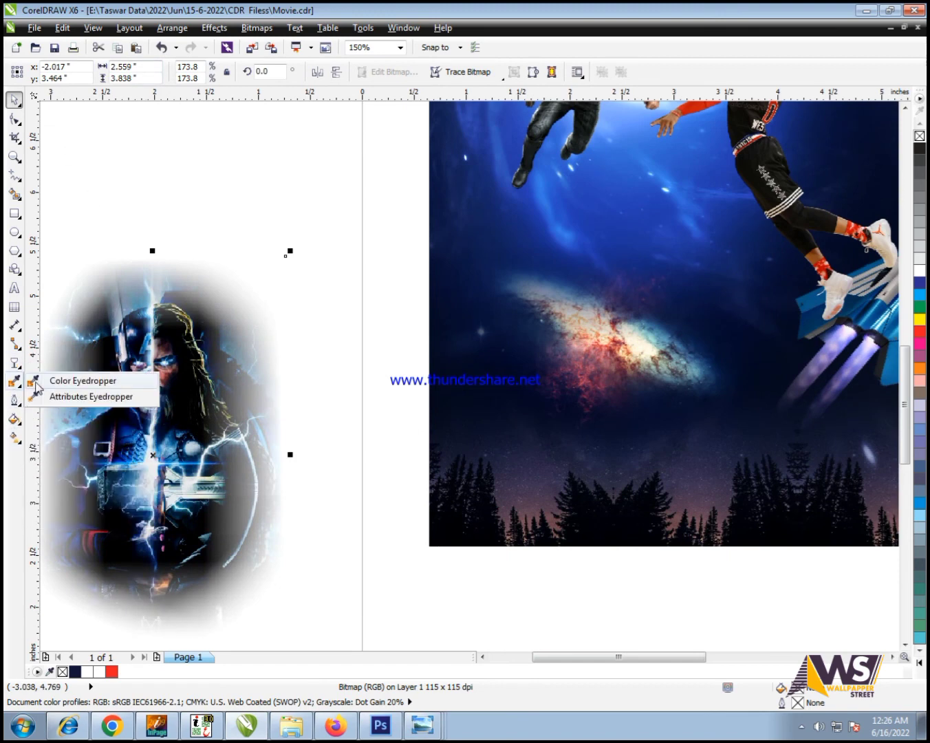
left_click(75, 457)
left_click(62, 72)
left_click(75, 100)
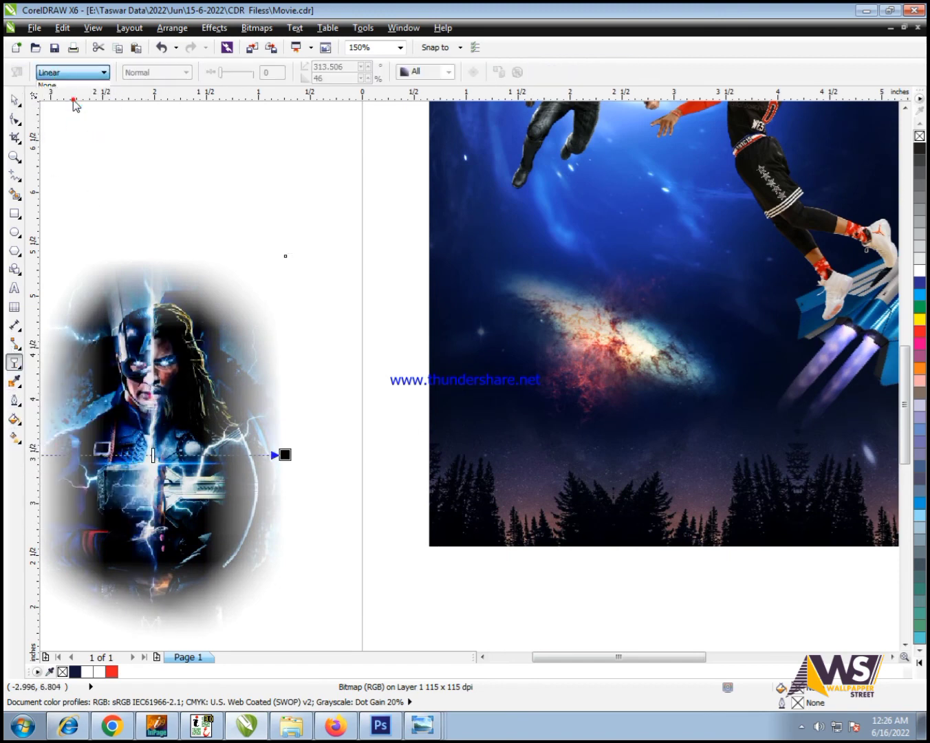
left_click(72, 72)
left_click(77, 93)
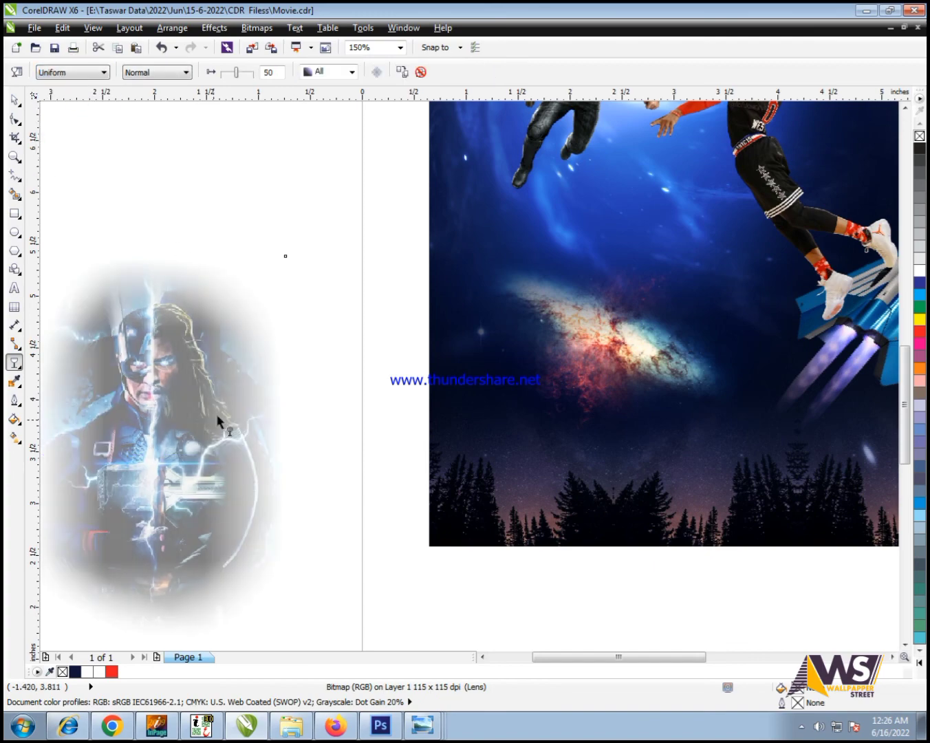
Move the semi-transparent Captain America and Thor image onto the poster, over the galaxy below the flying Thor
key("space")
left_click_drag(218, 421, 621, 351)
scroll(458, 335, "down", 1)
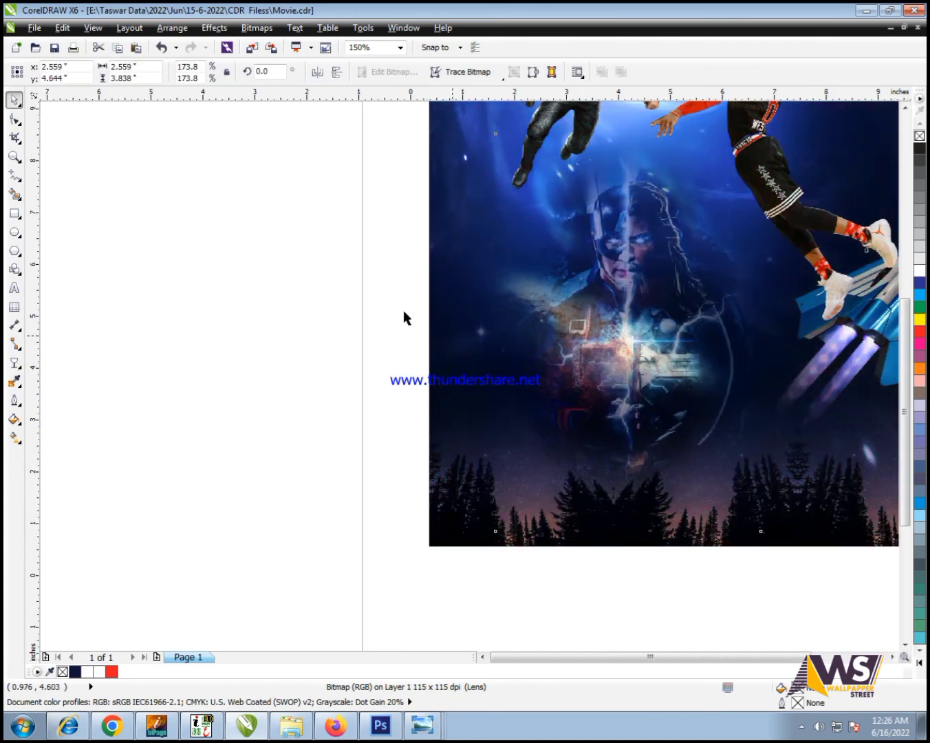
left_click_drag(334, 249, 660, 504)
left_click_drag(367, 290, 750, 534)
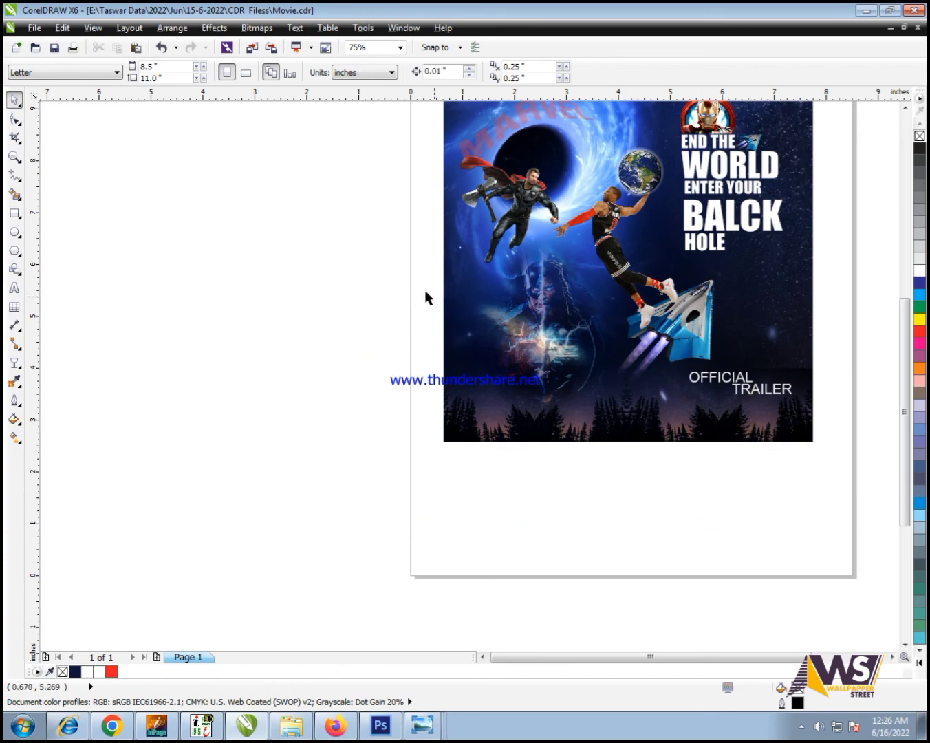
left_click_drag(396, 279, 646, 443)
left_click(459, 324)
Group all of the poster's objects together and preview the finished poster full screen, zoomed to fit
scroll(458, 425, "down", 1)
left_click_drag(348, 497, 843, 243)
key("shift+F2")
left_click(845, 235)
left_click(365, 275)
left_click_drag(365, 275, 374, 276)
scroll(351, 310, "down", 1)
scroll(214, 198, "down", 1)
left_click_drag(206, 177, 621, 500)
key("ctrl+g")
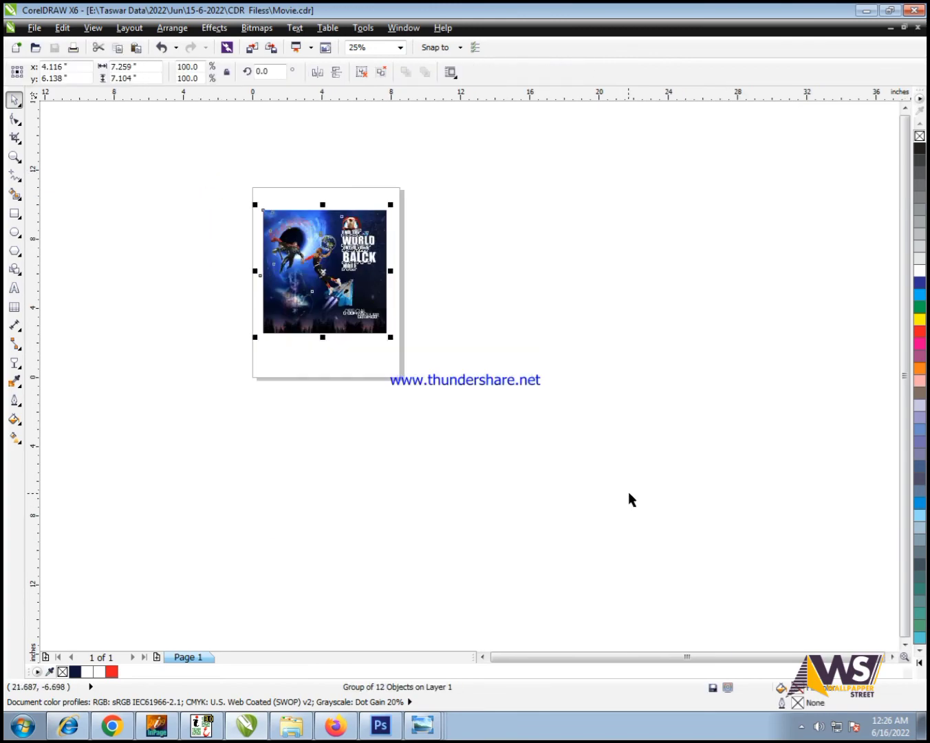
key("shift+F2")
key("F9")
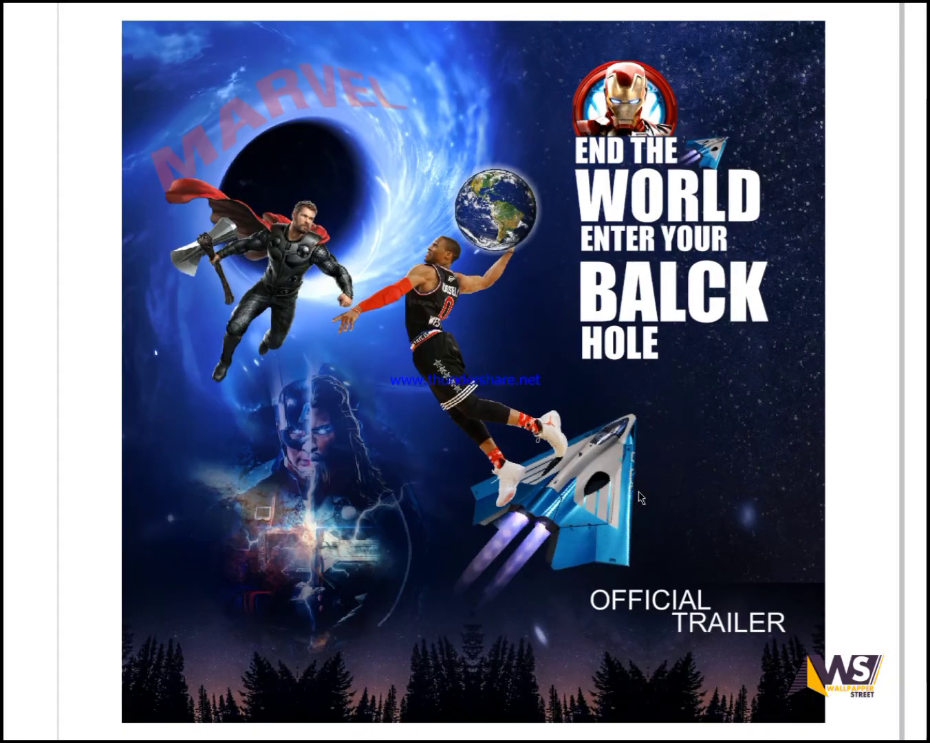